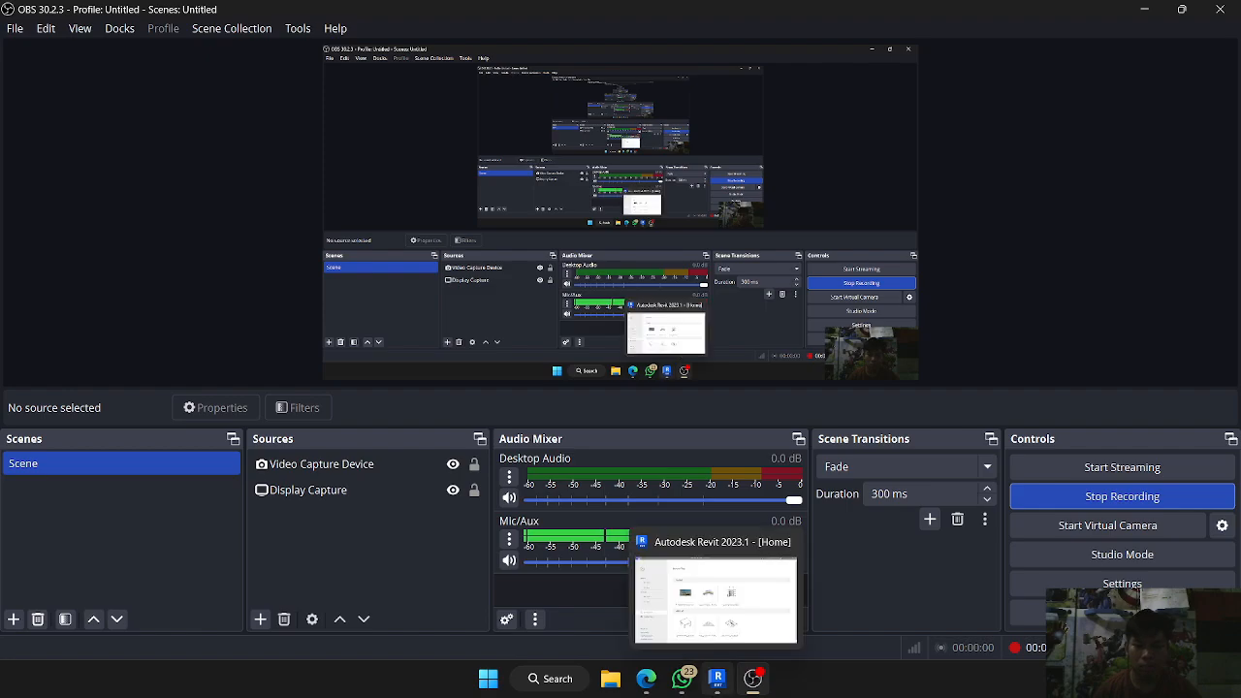
# - Switch to Revit and create a new project from the Metric-Architectural Template
pyautogui.click(718, 684)
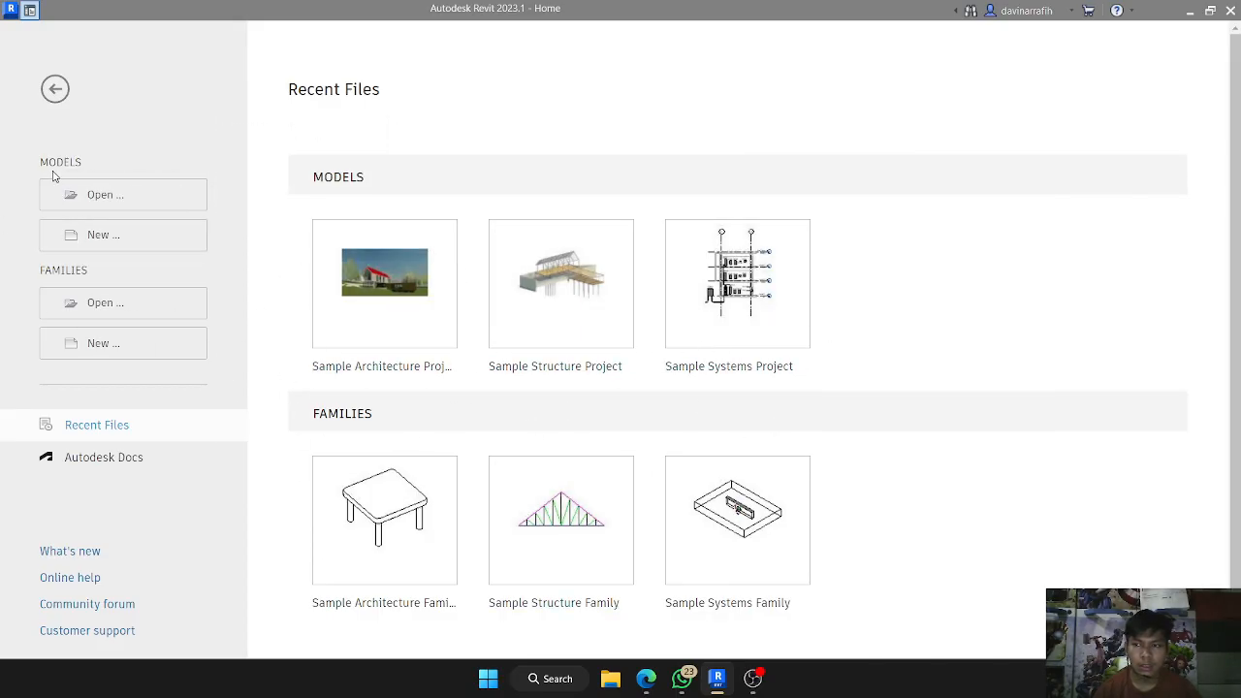
pyautogui.click(97, 237)
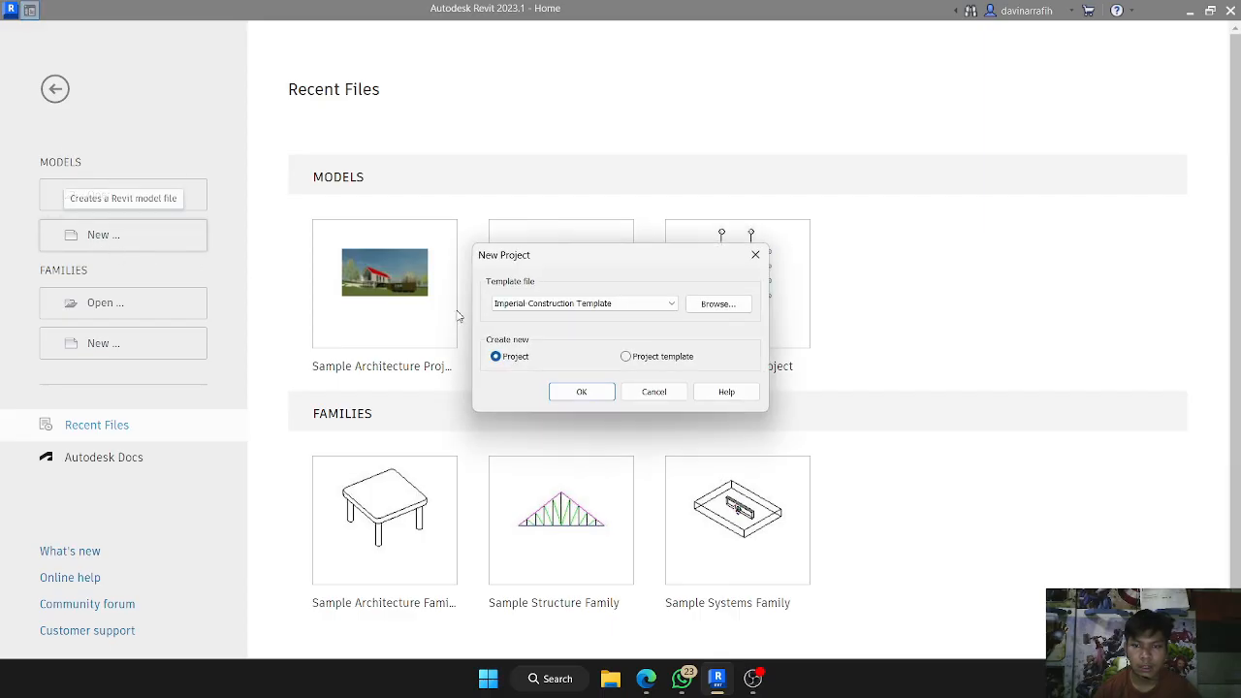
pyautogui.click(581, 303)
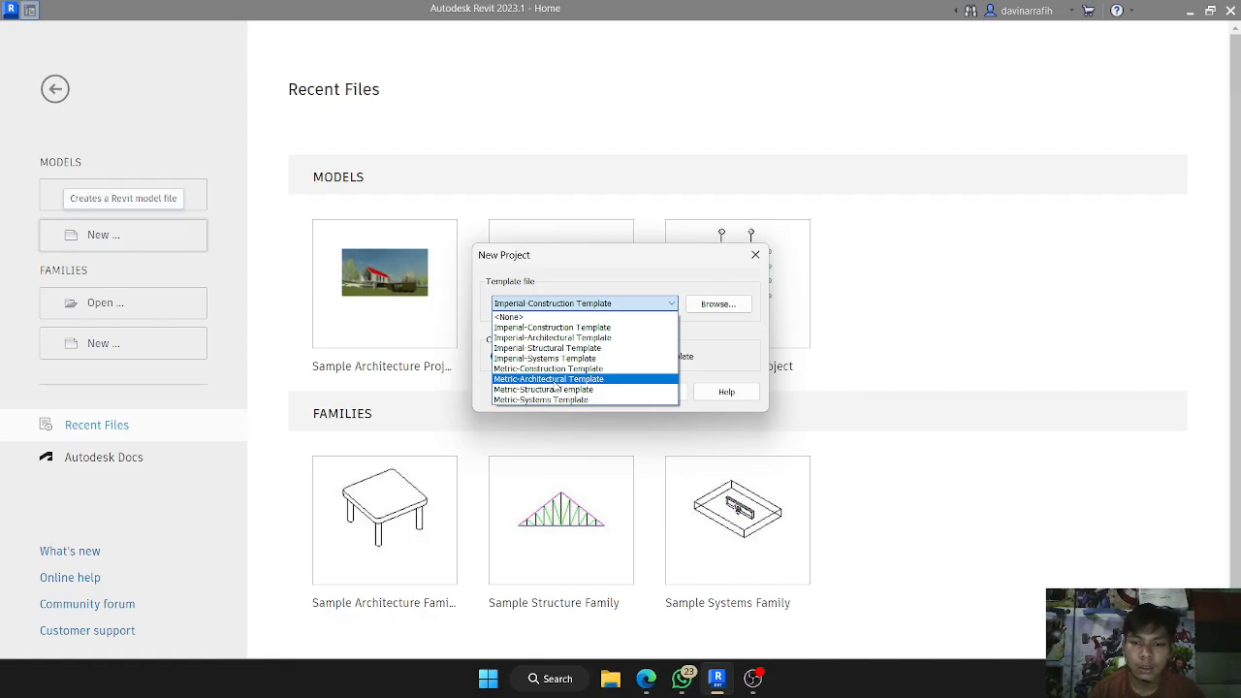
pyautogui.click(566, 379)
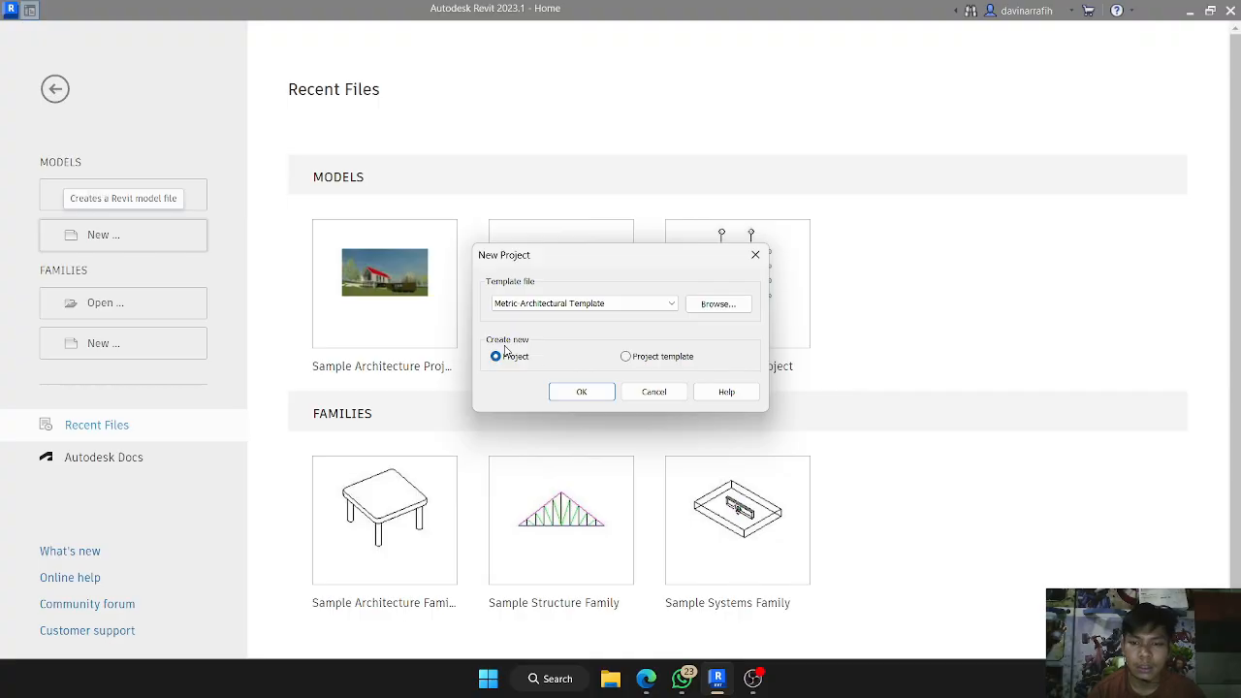
pyautogui.click(594, 395)
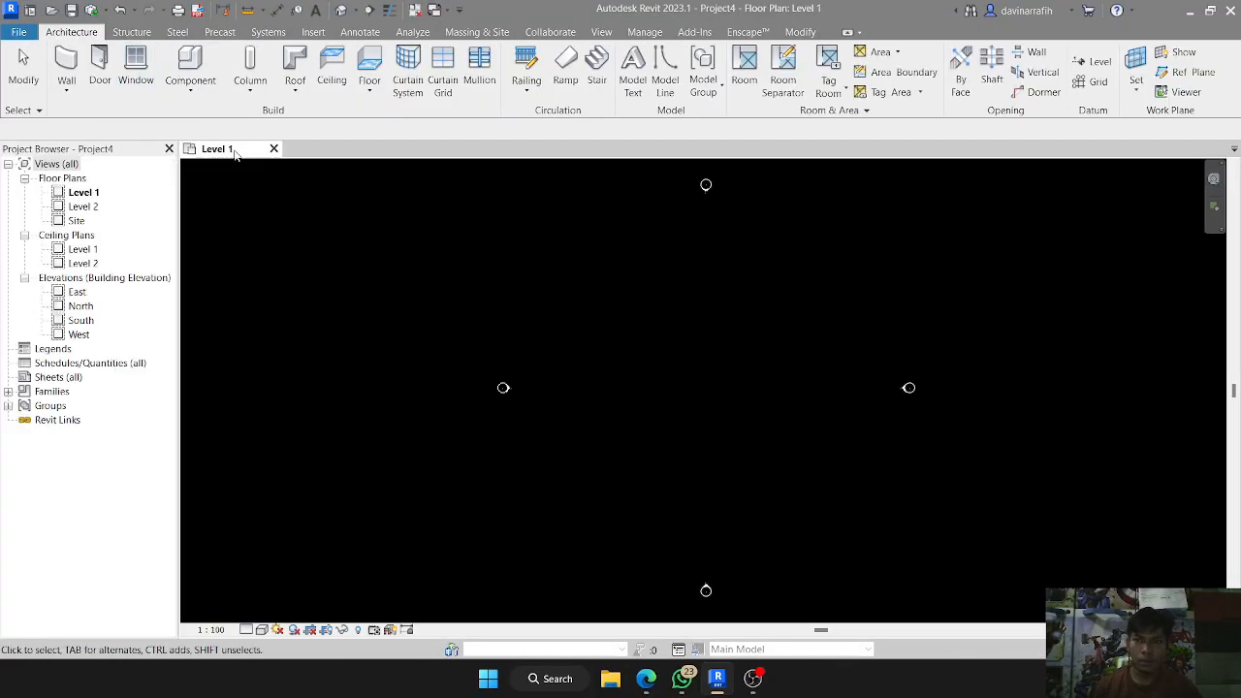
# - Link the PDF file denah lt2.pdf into the Level 1 floor plan at a resolution of 600 DPI
pyautogui.moveTo(872, 390); pyautogui.dragTo(612, 394, button='middle')
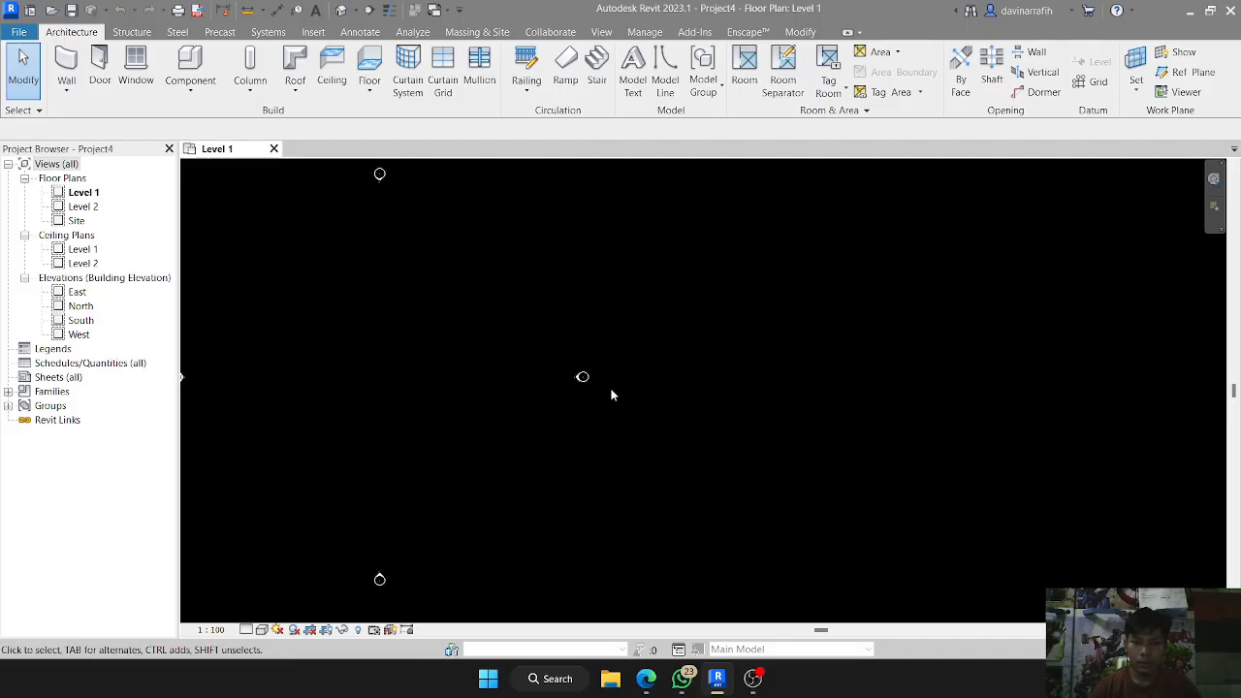
pyautogui.scroll(-1, 562, 401)
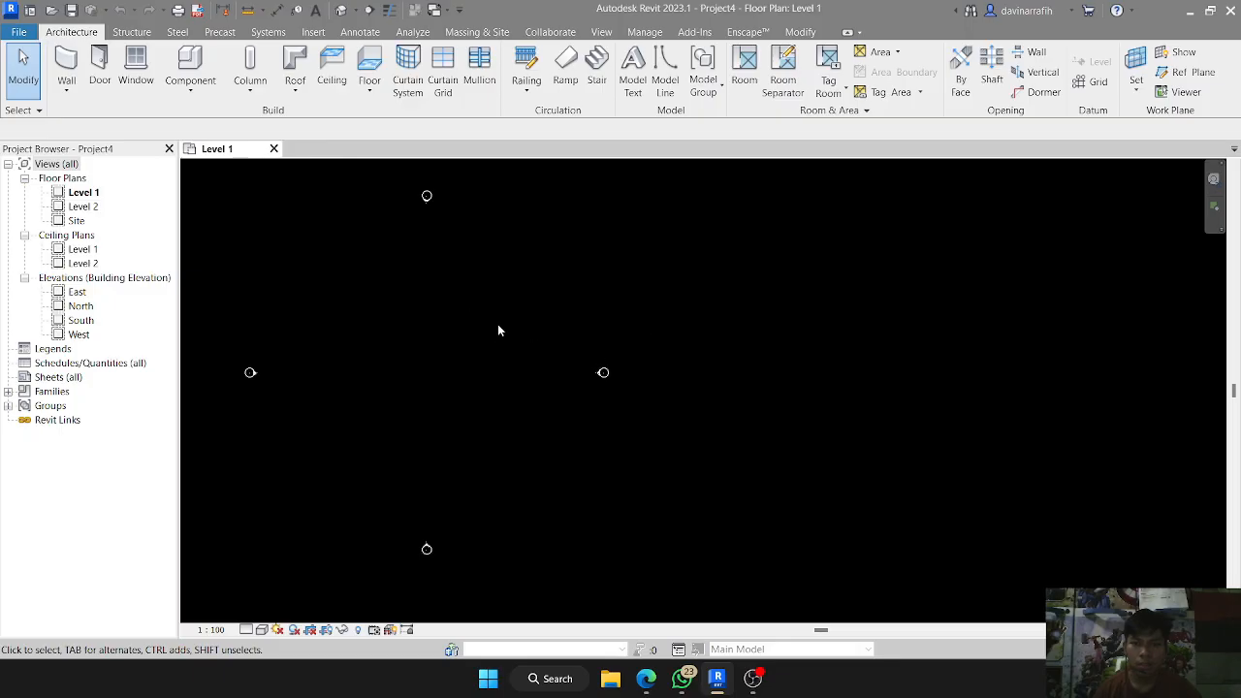
pyautogui.click(313, 32)
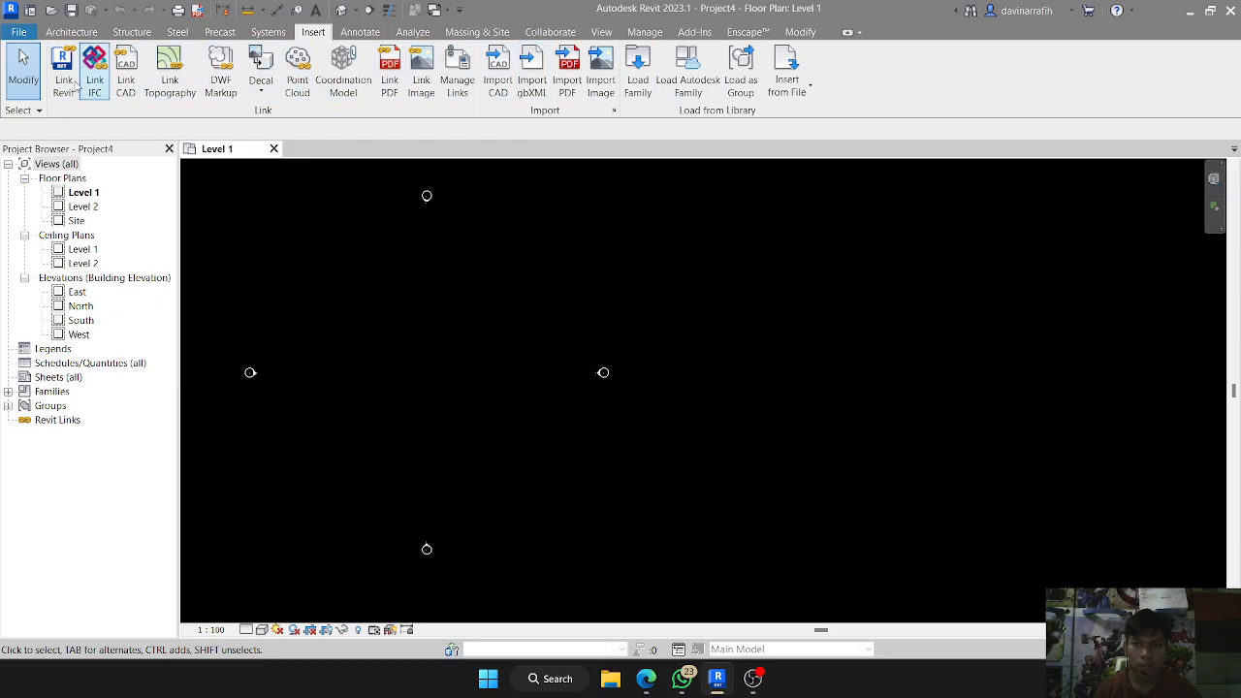
pyautogui.click(389, 66)
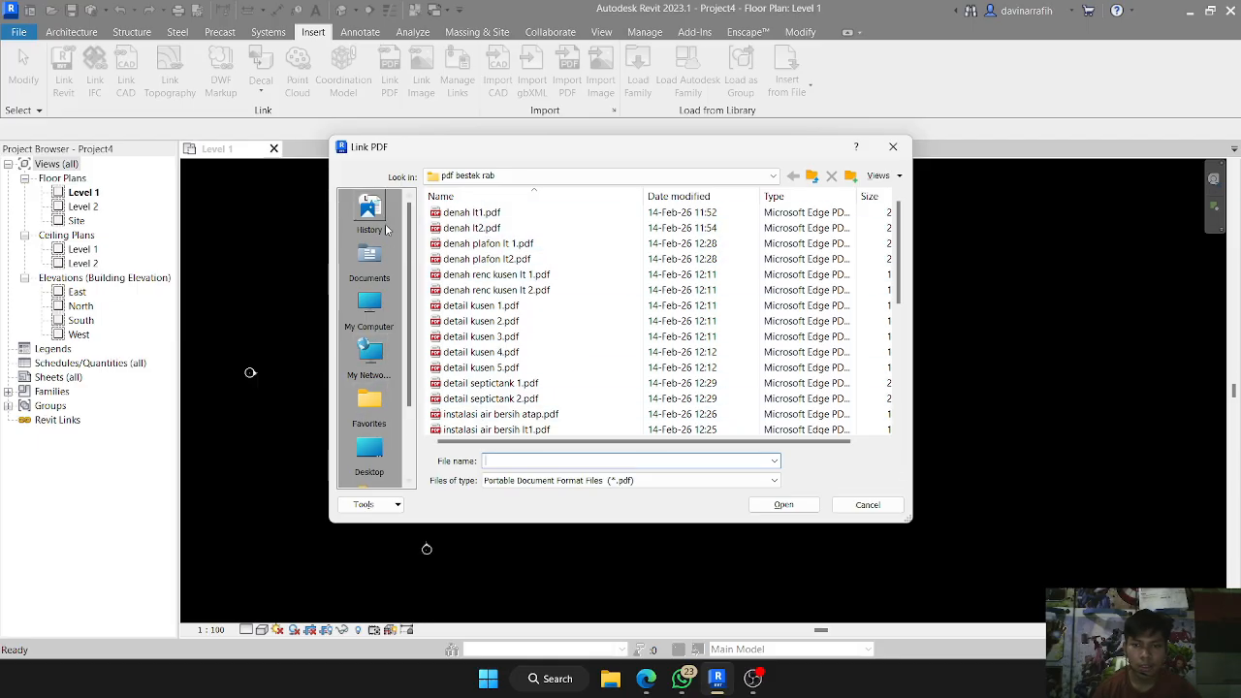
pyautogui.click(507, 213)
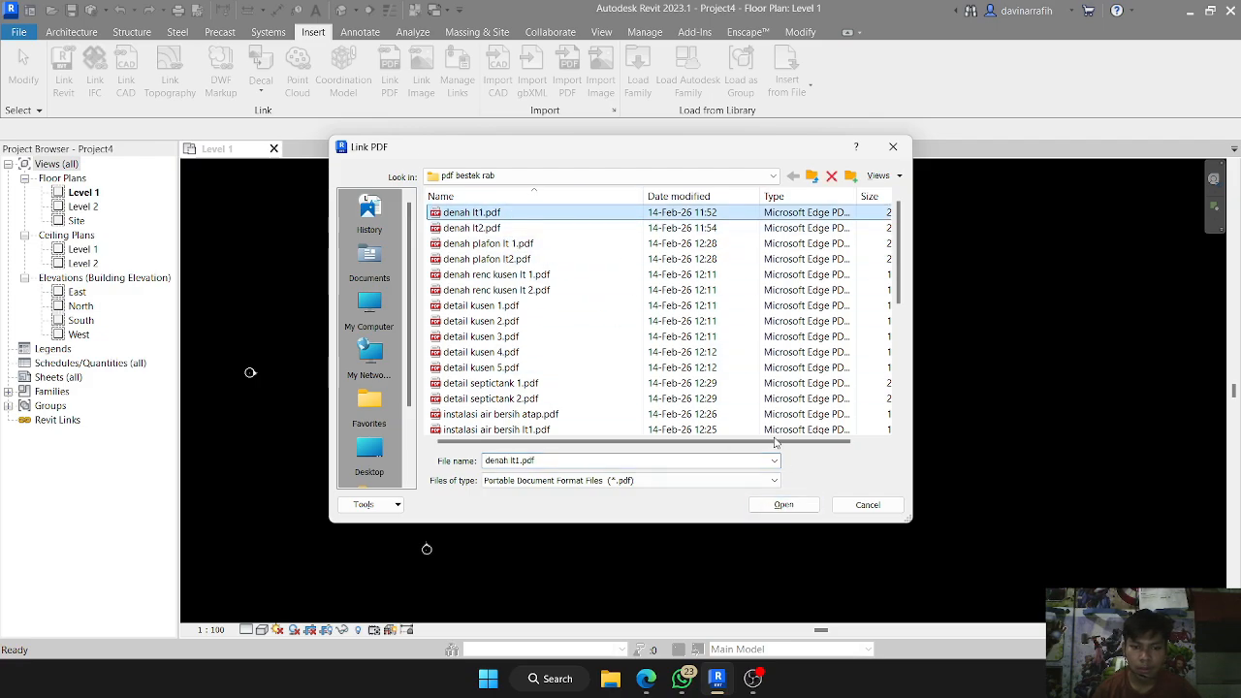
pyautogui.click(458, 231)
pyautogui.click(782, 504)
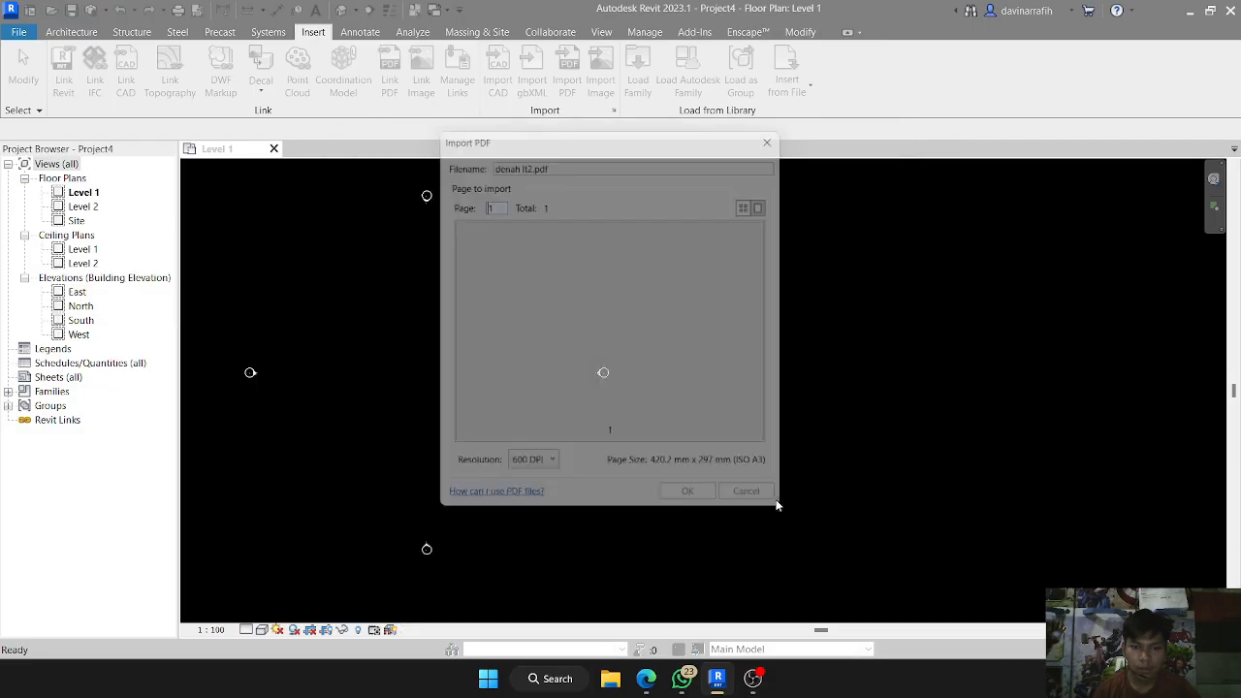
pyautogui.click(531, 473)
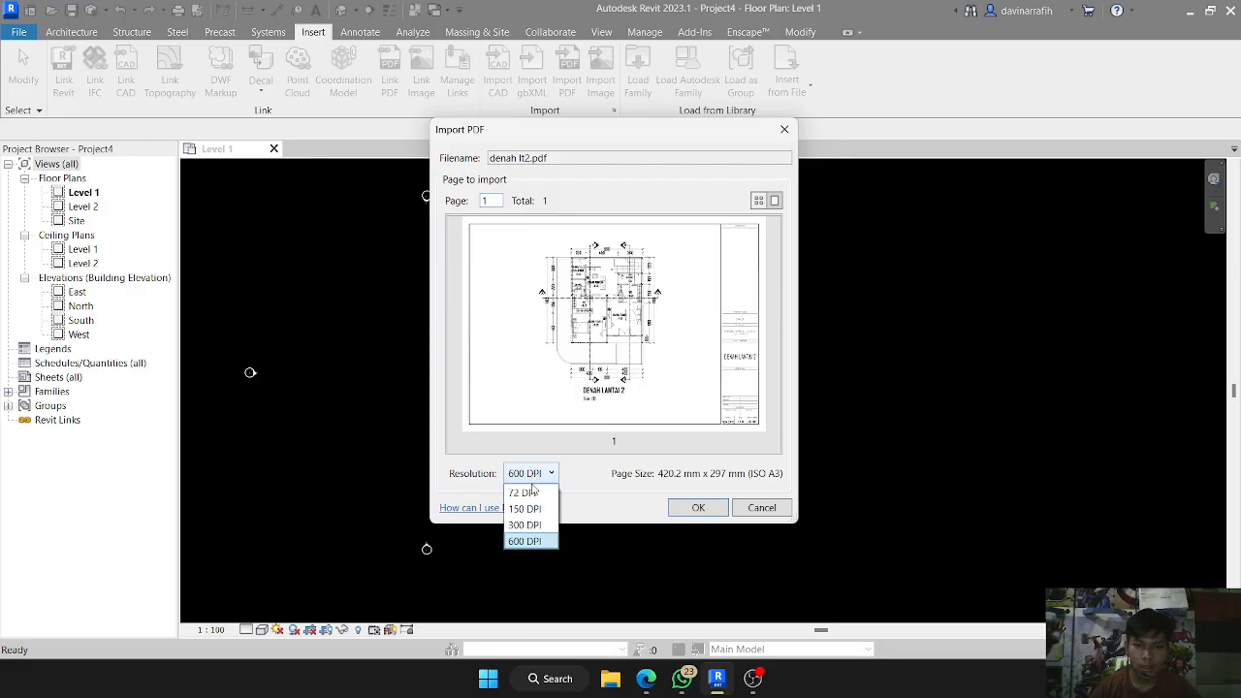
pyautogui.click(532, 541)
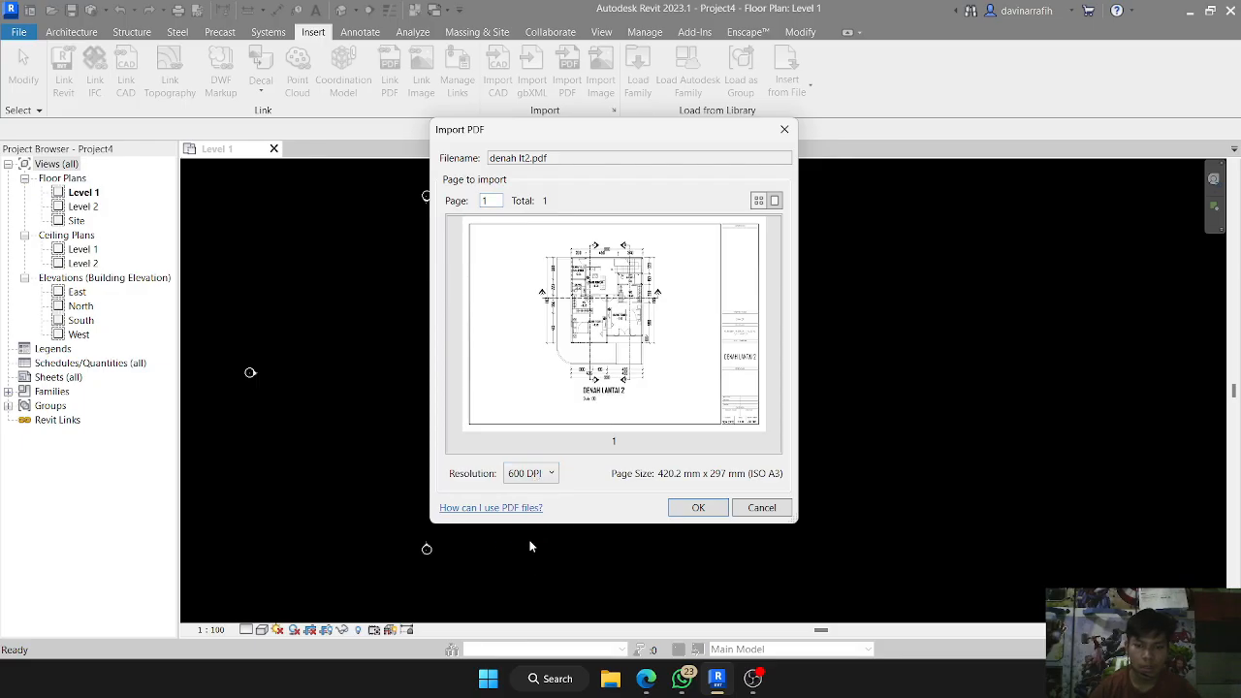
pyautogui.click(698, 508)
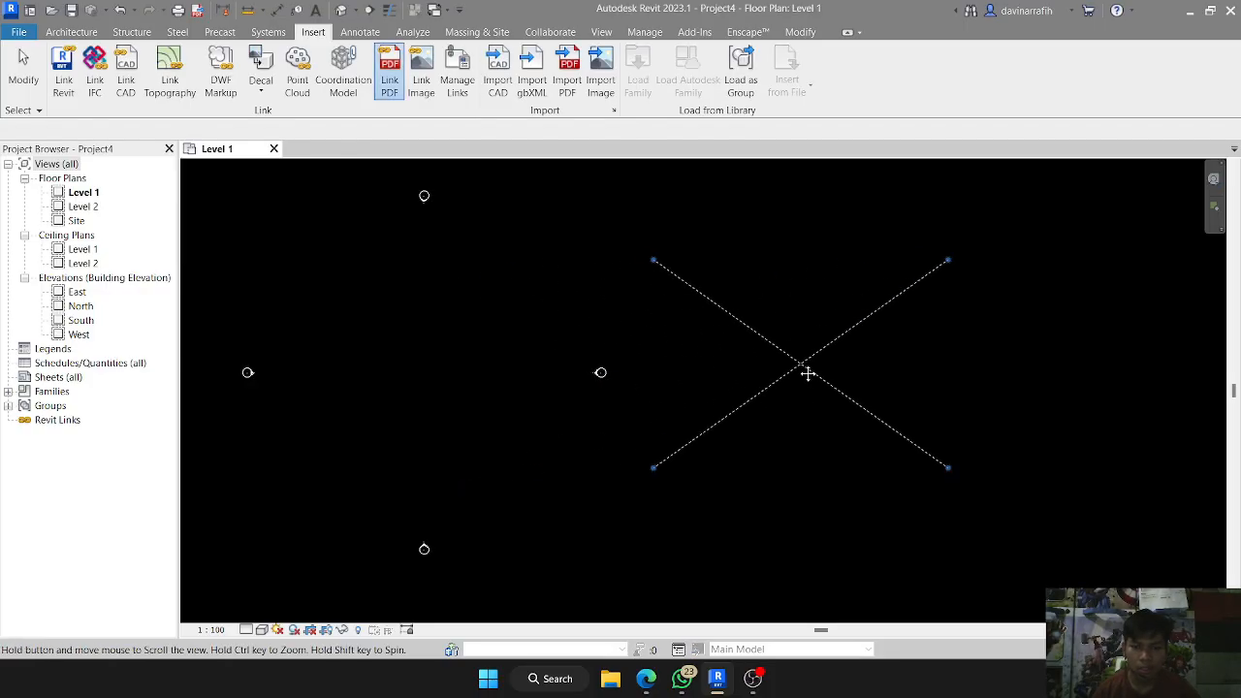
# - Place the linked PDF sheet in empty space to the east of the elevation markers
pyautogui.moveTo(804, 372); pyautogui.dragTo(617, 369, button='middle')
pyautogui.scroll(-2, 618, 368)
pyautogui.scroll(1, 679, 372)
pyautogui.moveTo(804, 387); pyautogui.dragTo(778, 391, button='middle')
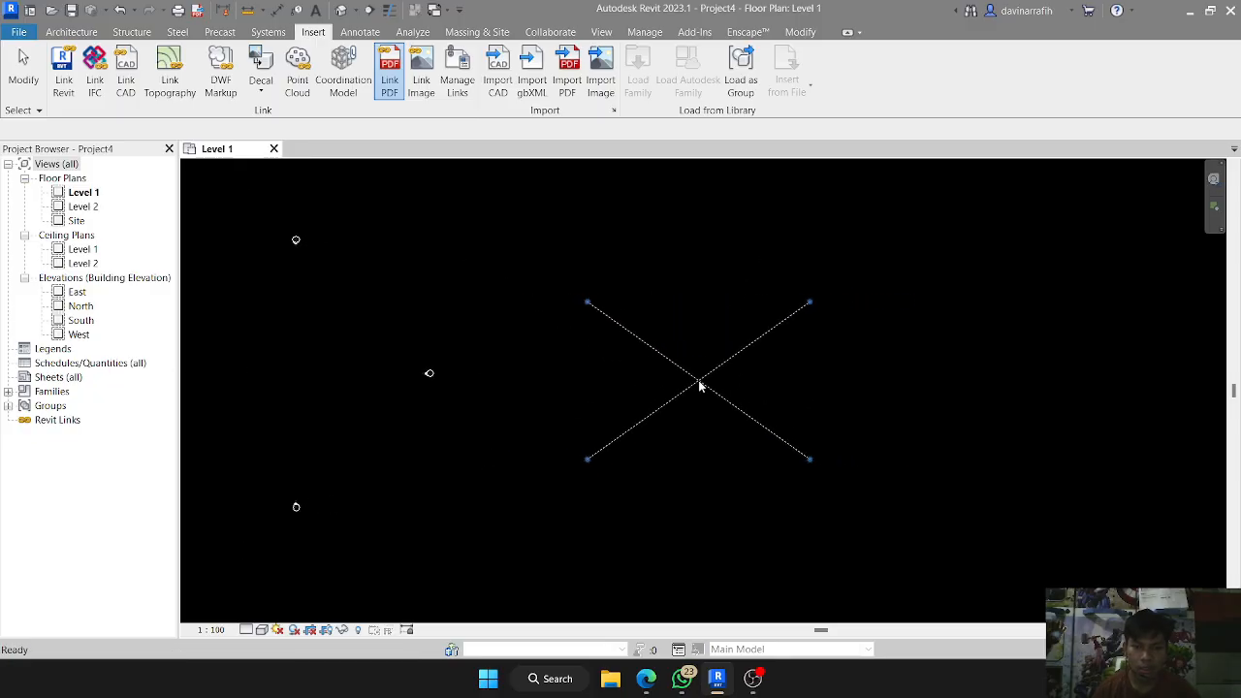
pyautogui.click(700, 385)
pyautogui.scroll(2, 709, 320)
pyautogui.scroll(3, 838, 308)
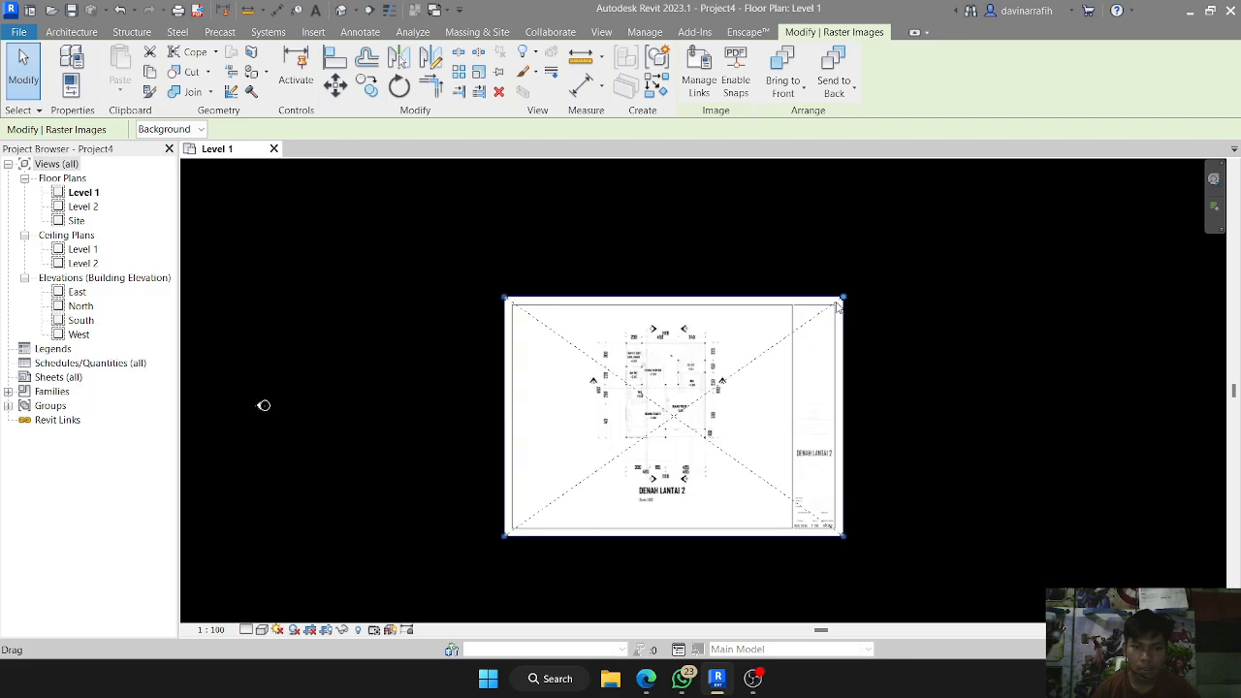
# - Enlarge the PDF image proportionally from its upper-right corner in two stages, shifting it slightly downward in between
pyautogui.scroll(-5, 679, 438)
pyautogui.scroll(4, 678, 438)
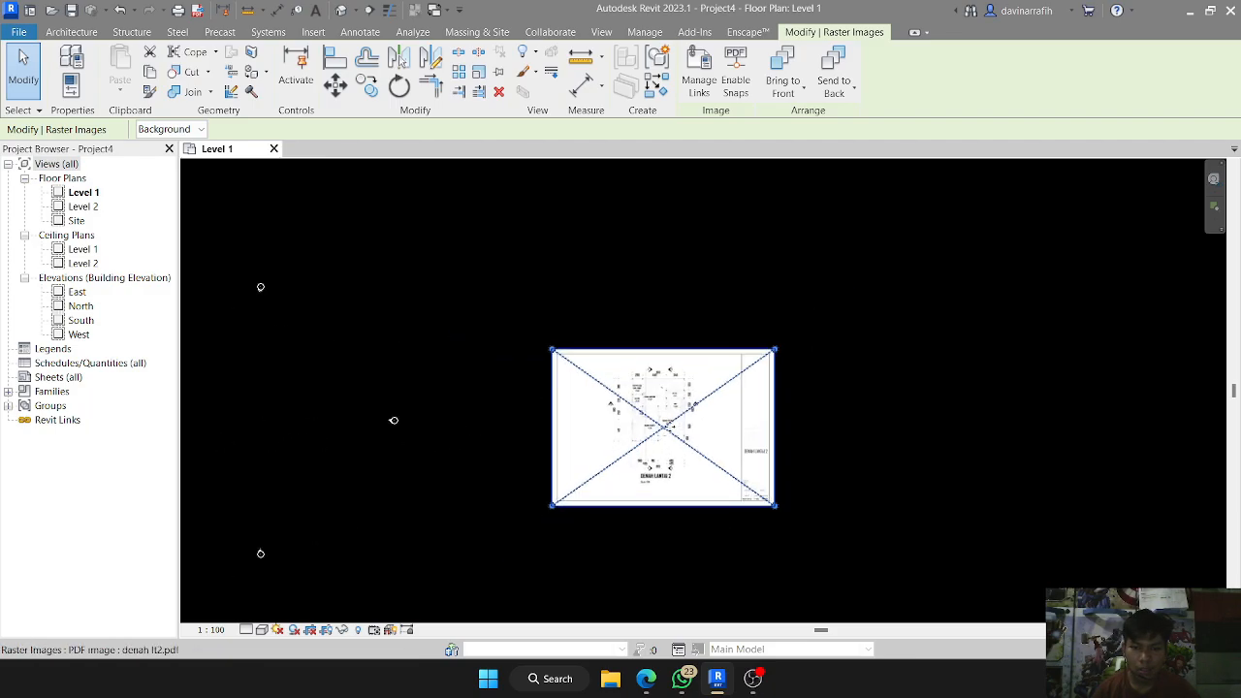
pyautogui.scroll(-2, 672, 422)
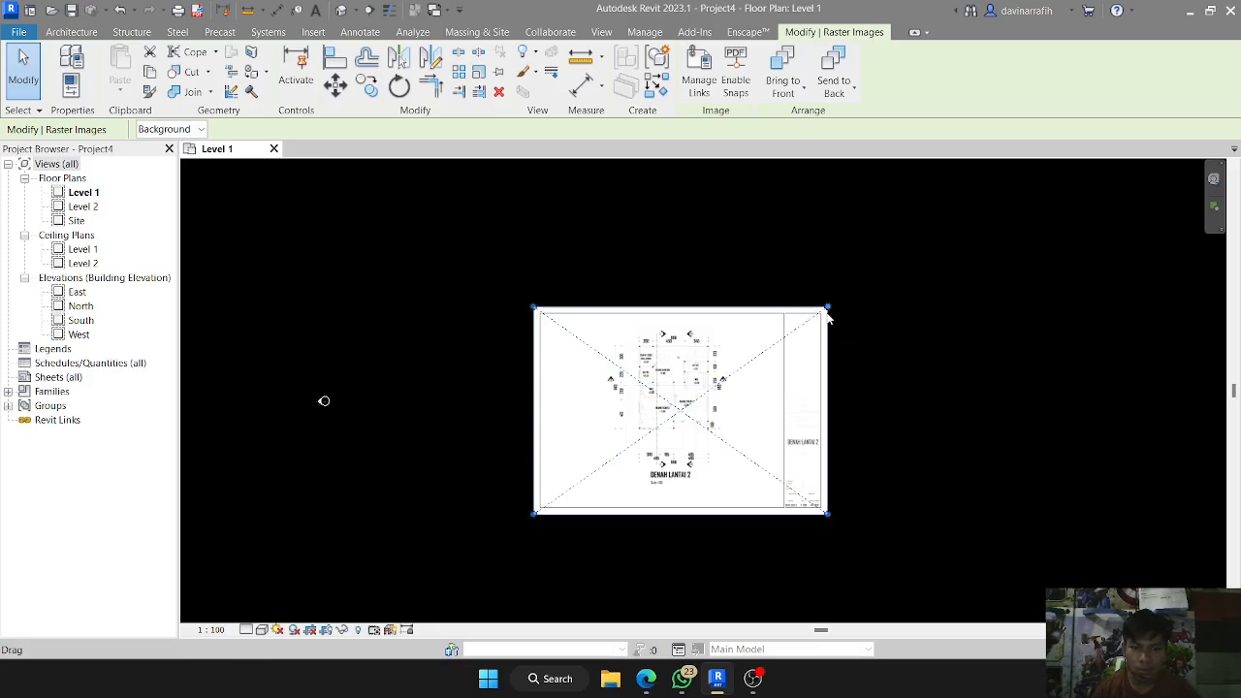
pyautogui.moveTo(826, 308); pyautogui.dragTo(1009, 187)
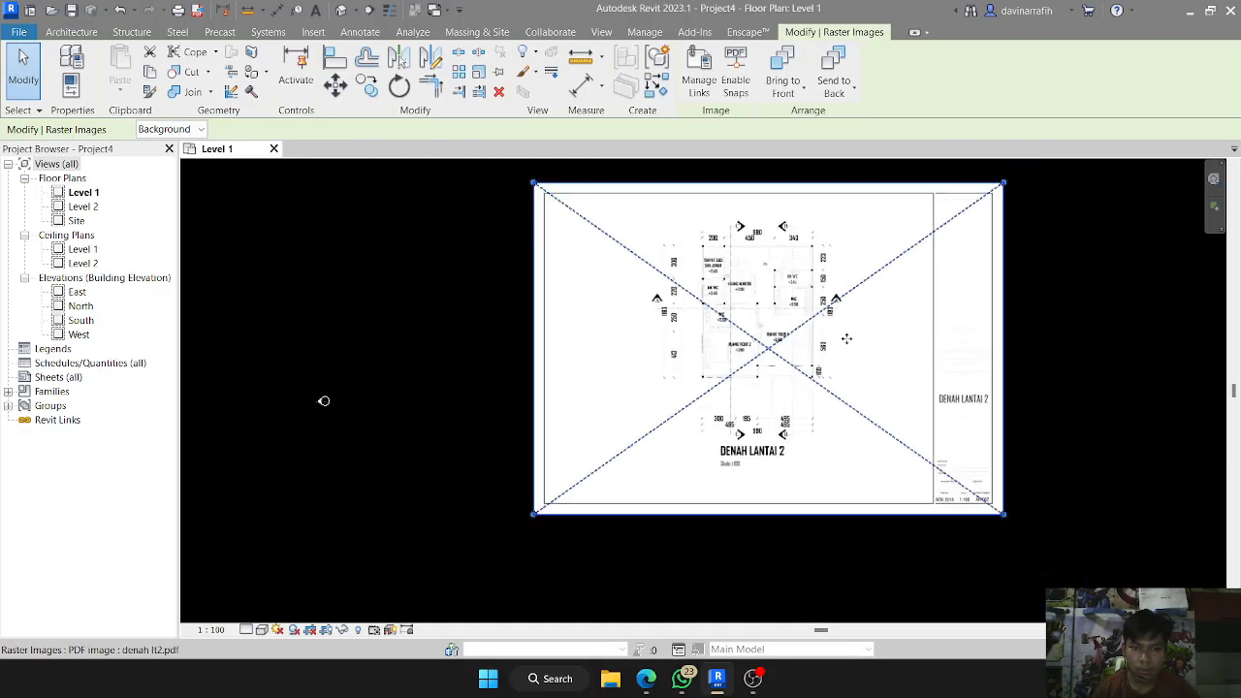
pyautogui.scroll(-3, 872, 325)
pyautogui.scroll(2, 989, 318)
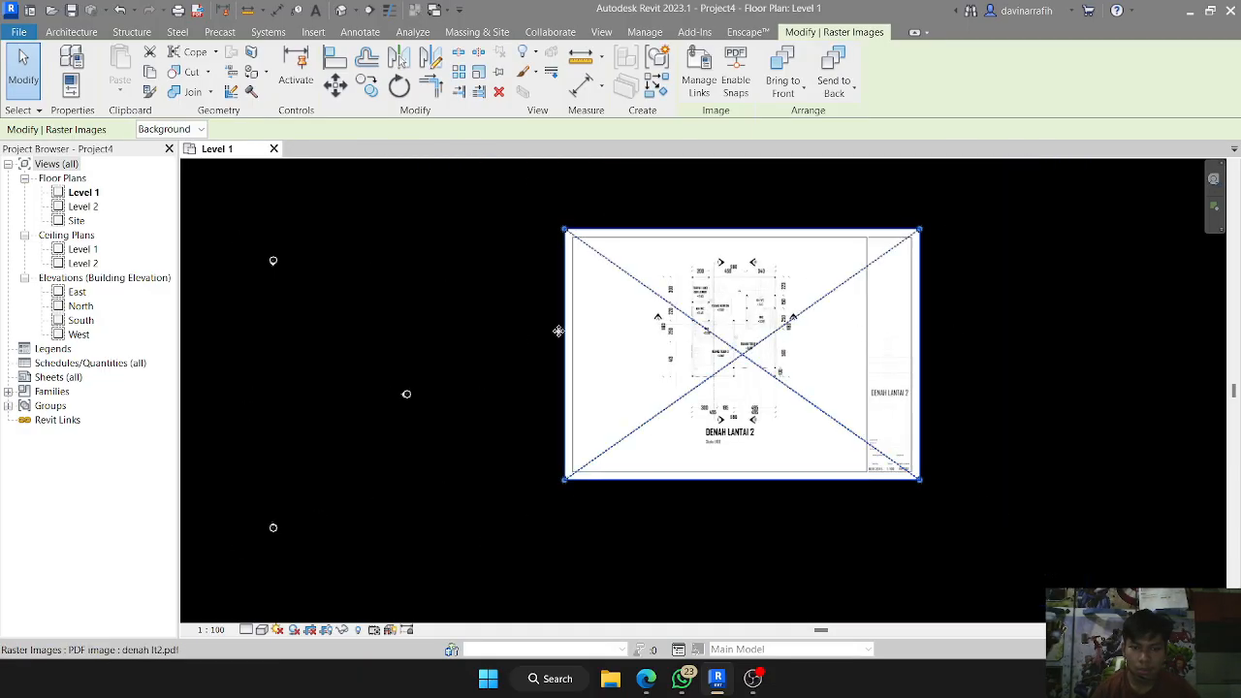
pyautogui.moveTo(560, 330); pyautogui.dragTo(653, 319, button='middle')
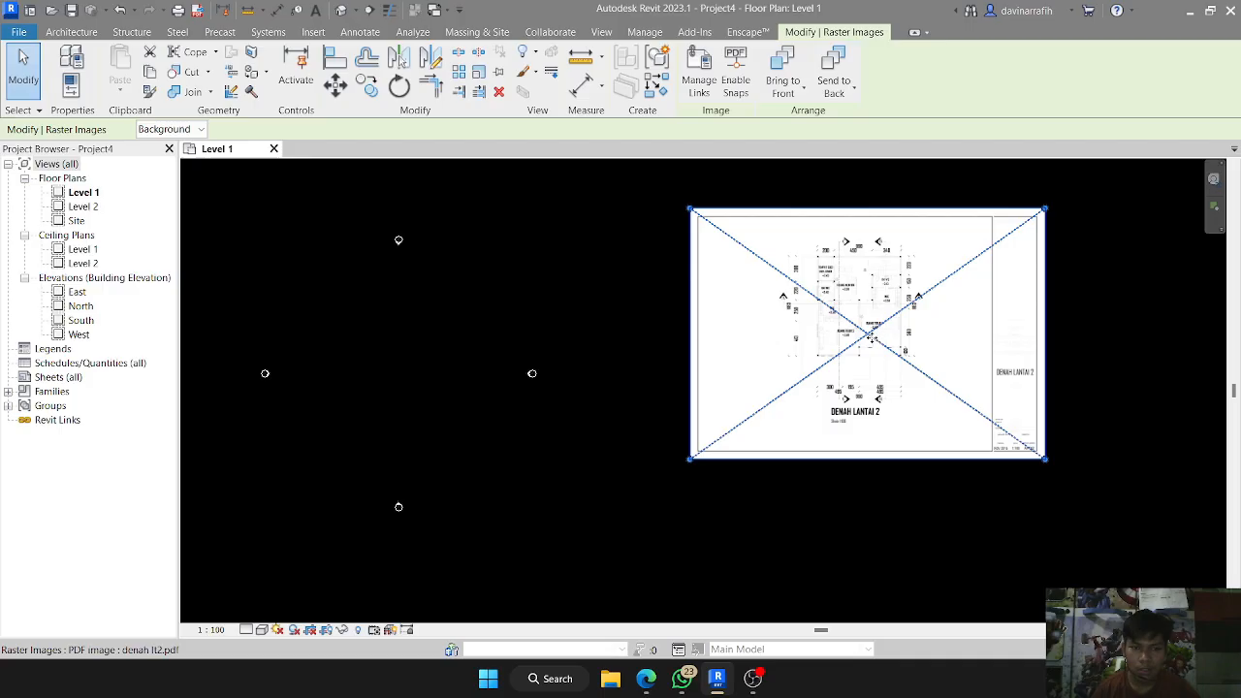
pyautogui.moveTo(871, 337); pyautogui.dragTo(868, 384)
pyautogui.moveTo(1041, 258); pyautogui.dragTo(1146, 183)
pyautogui.moveTo(557, 338); pyautogui.dragTo(468, 403, button='middle')
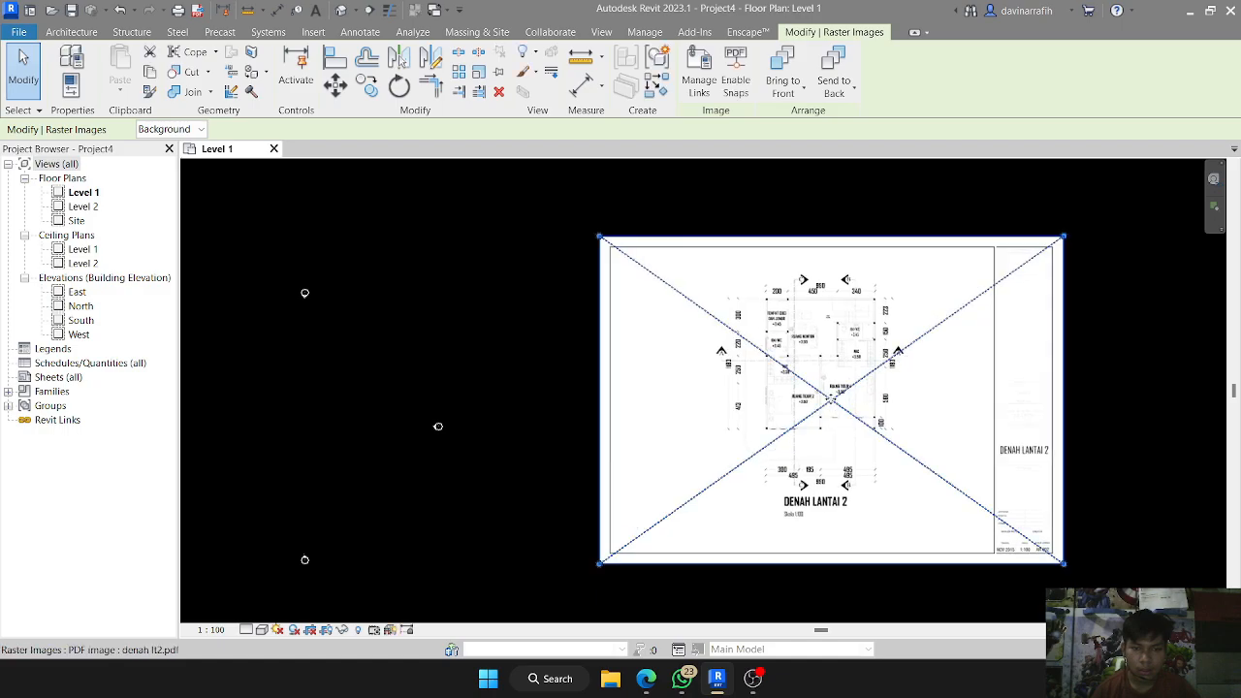
# - Examine the room layout and dimensions on the linked floor plan, and deselect the image
pyautogui.scroll(2, 825, 388)
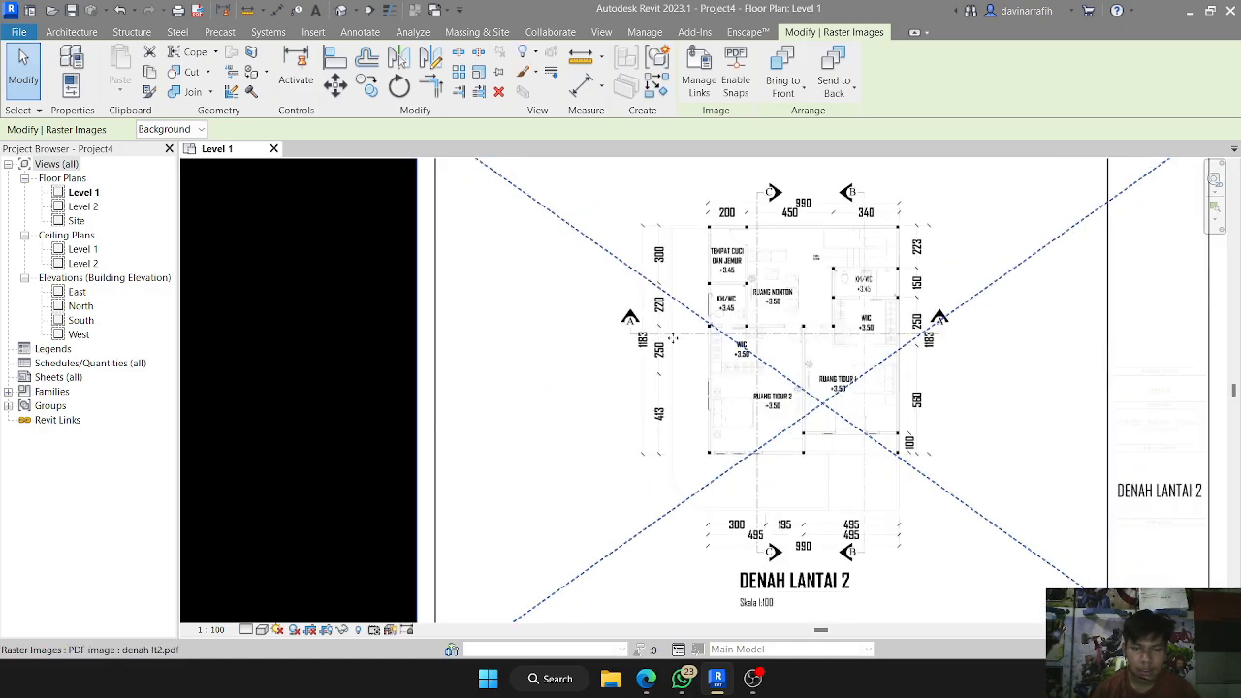
pyautogui.scroll(3, 841, 448)
pyautogui.moveTo(781, 293); pyautogui.dragTo(709, 388, button='middle')
pyautogui.scroll(-4, 754, 325)
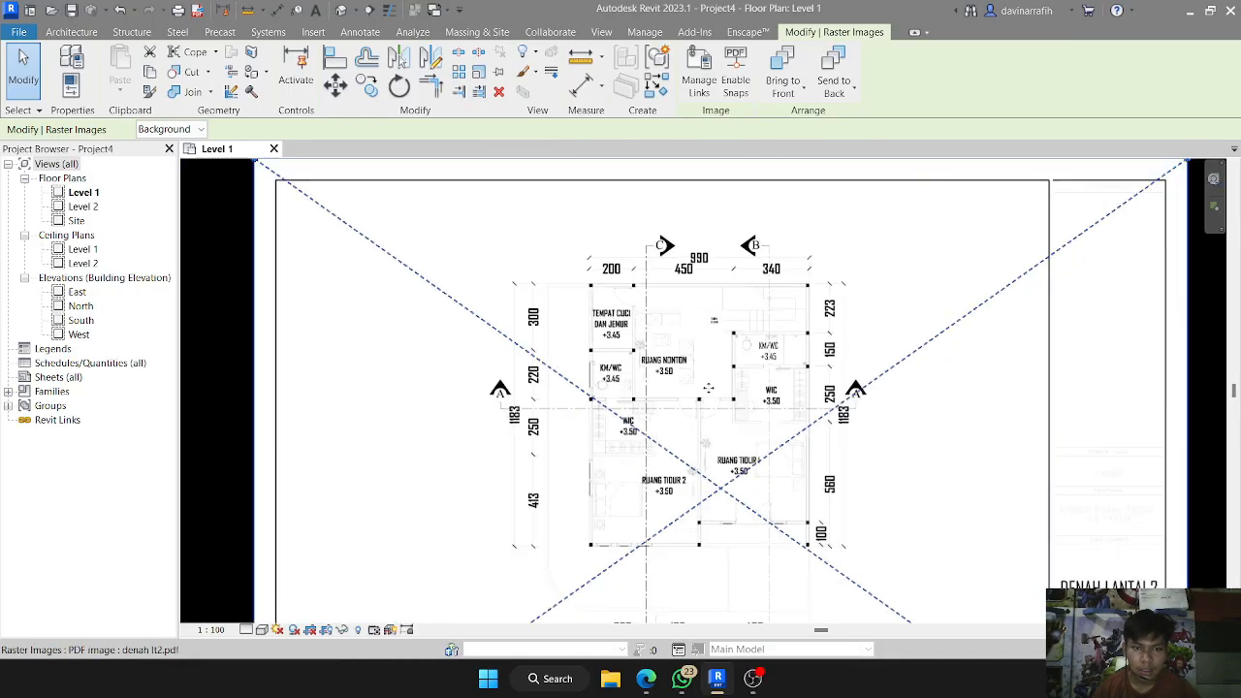
pyautogui.scroll(-1, 709, 388)
pyautogui.scroll(-1, 709, 390)
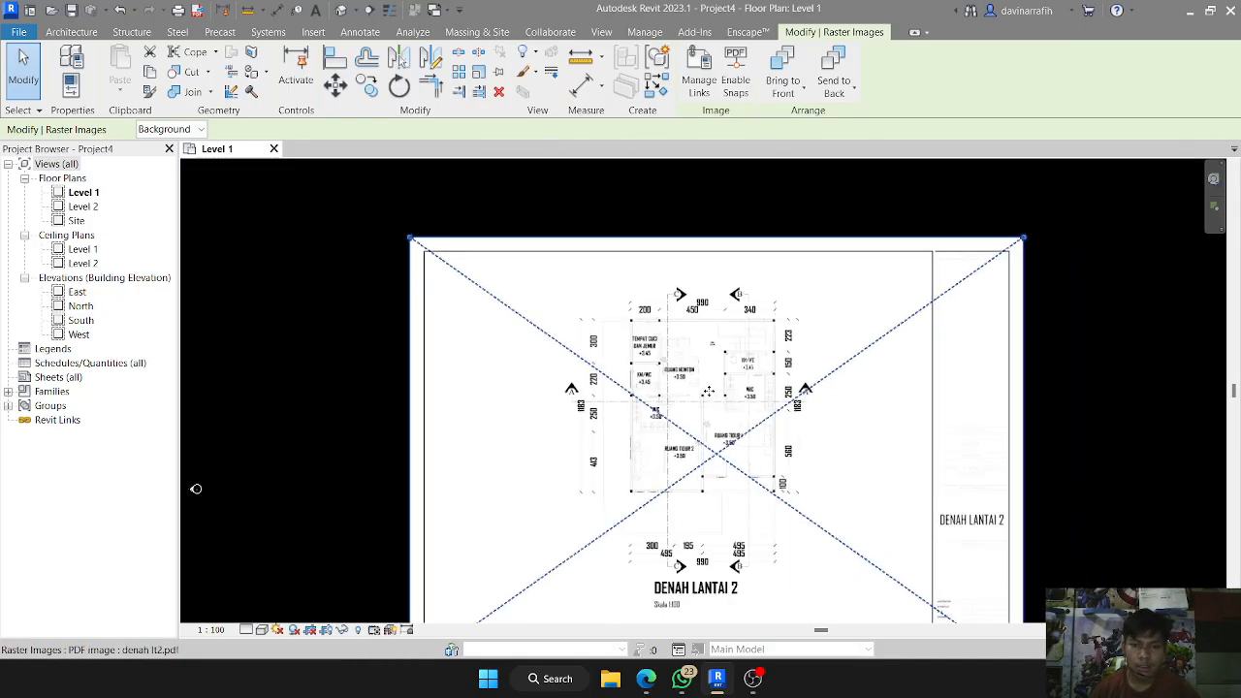
pyautogui.click(362, 388)
pyautogui.scroll(-2, 363, 387)
pyautogui.moveTo(362, 388); pyautogui.dragTo(640, 321, button='middle')
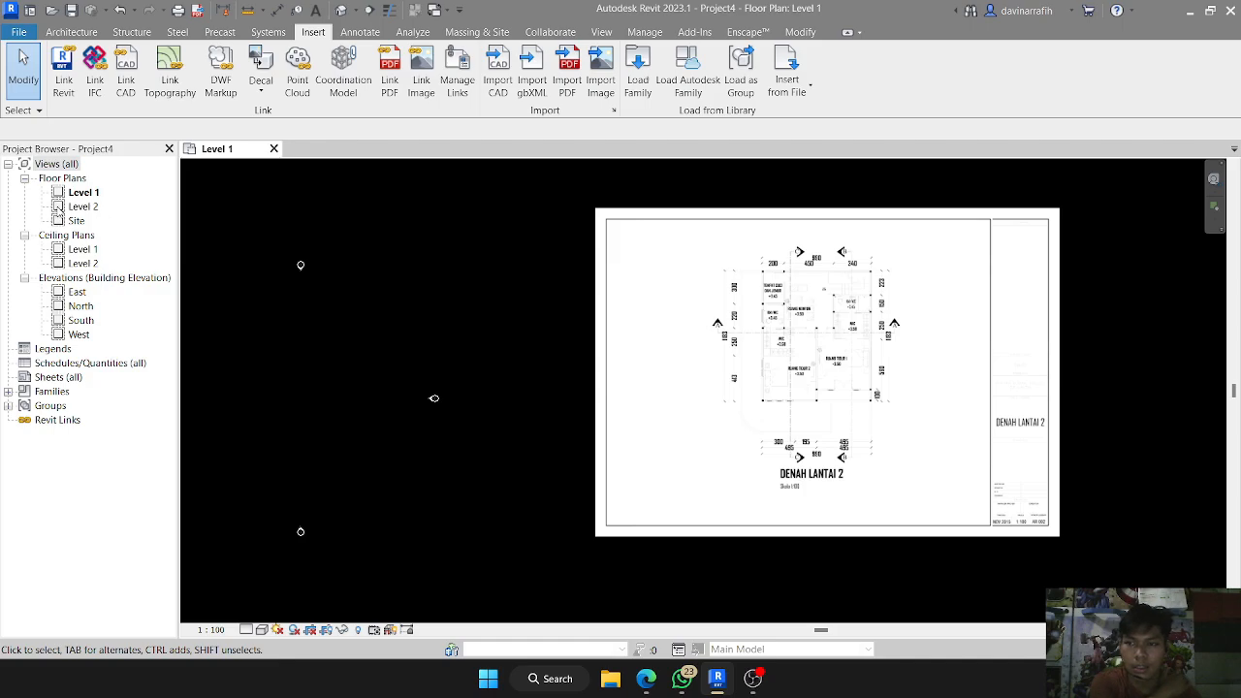
# - Open the Level 2 floor plan and compare it with the Level 1 view by alternating between them
pyautogui.doubleClick(83, 209)
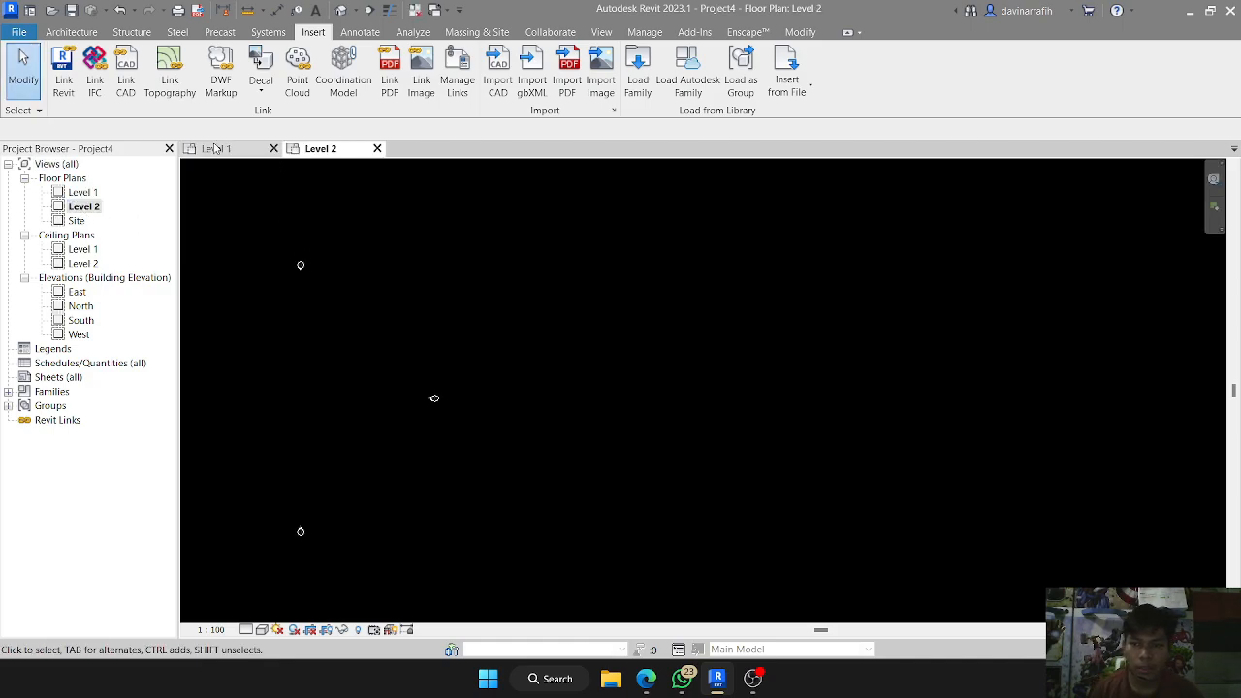
pyautogui.click(215, 148)
pyautogui.click(351, 150)
pyautogui.click(219, 150)
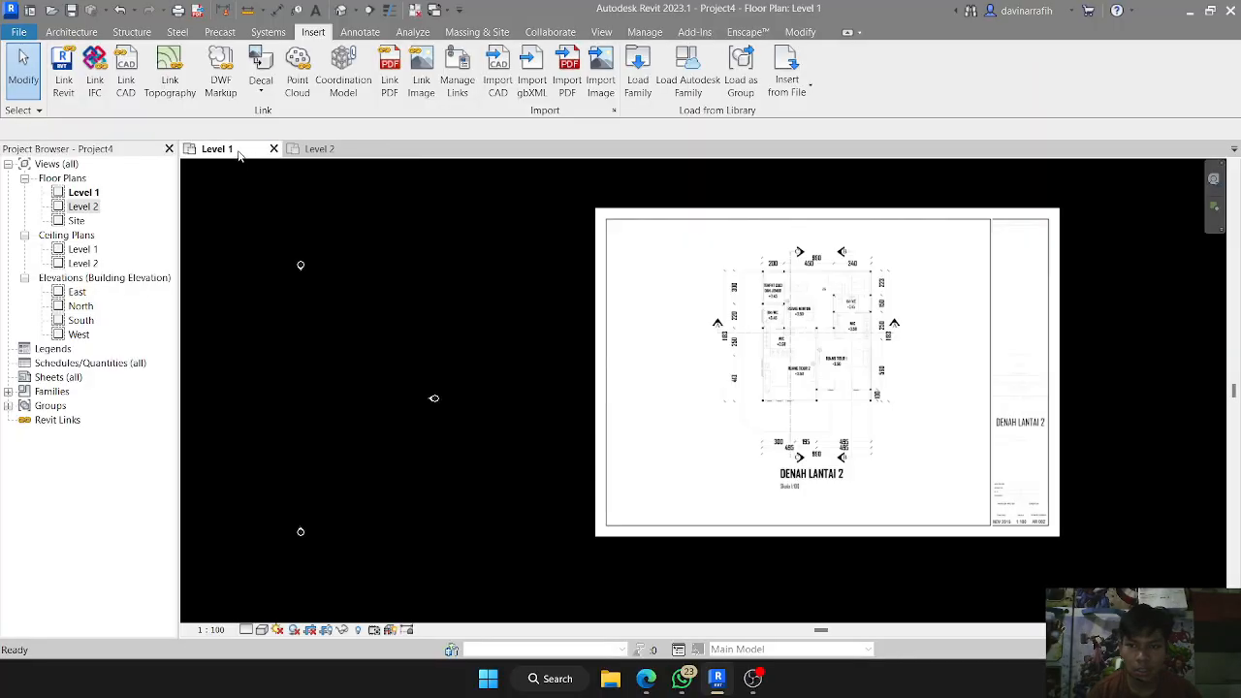
pyautogui.moveTo(493, 291); pyautogui.dragTo(446, 304, button='middle')
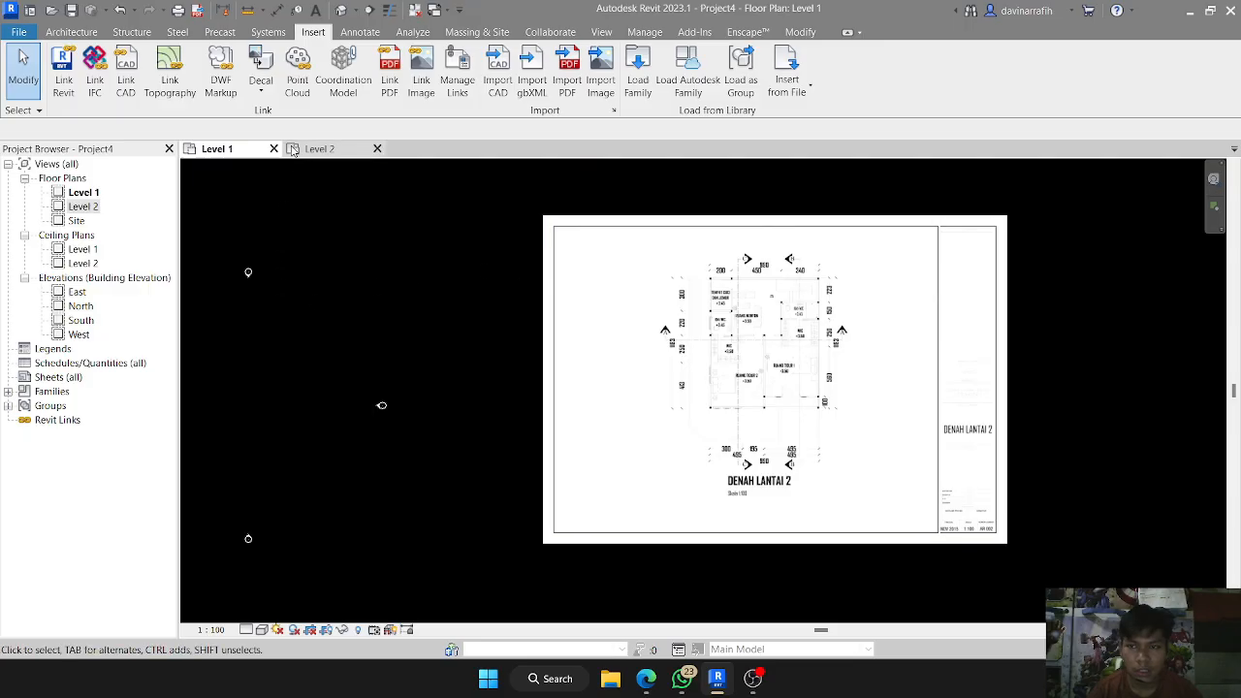
pyautogui.click(294, 149)
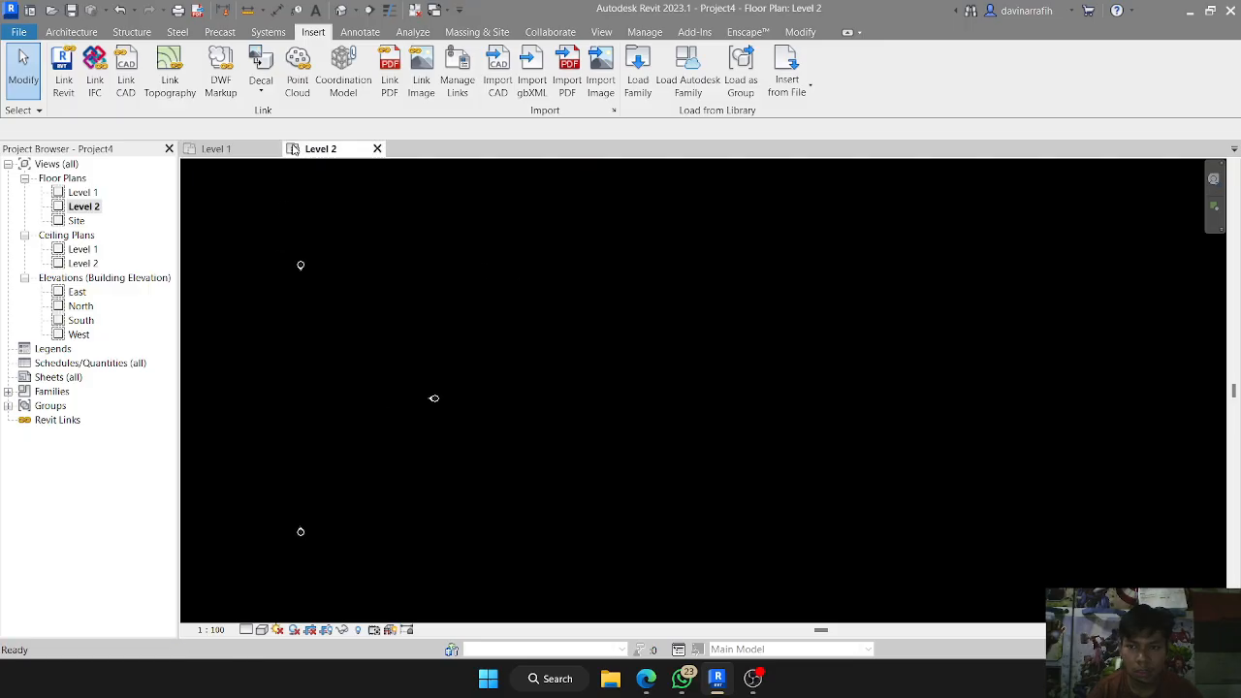
pyautogui.click(228, 149)
pyautogui.click(304, 150)
pyautogui.click(217, 150)
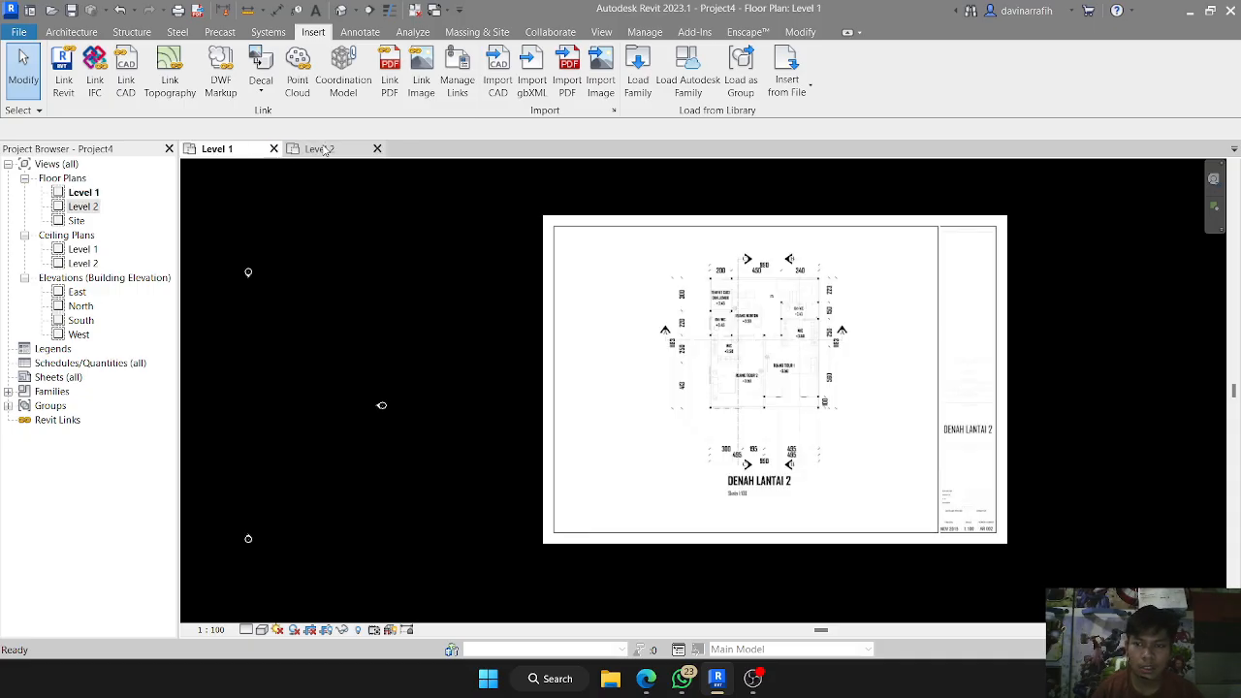
pyautogui.click(325, 151)
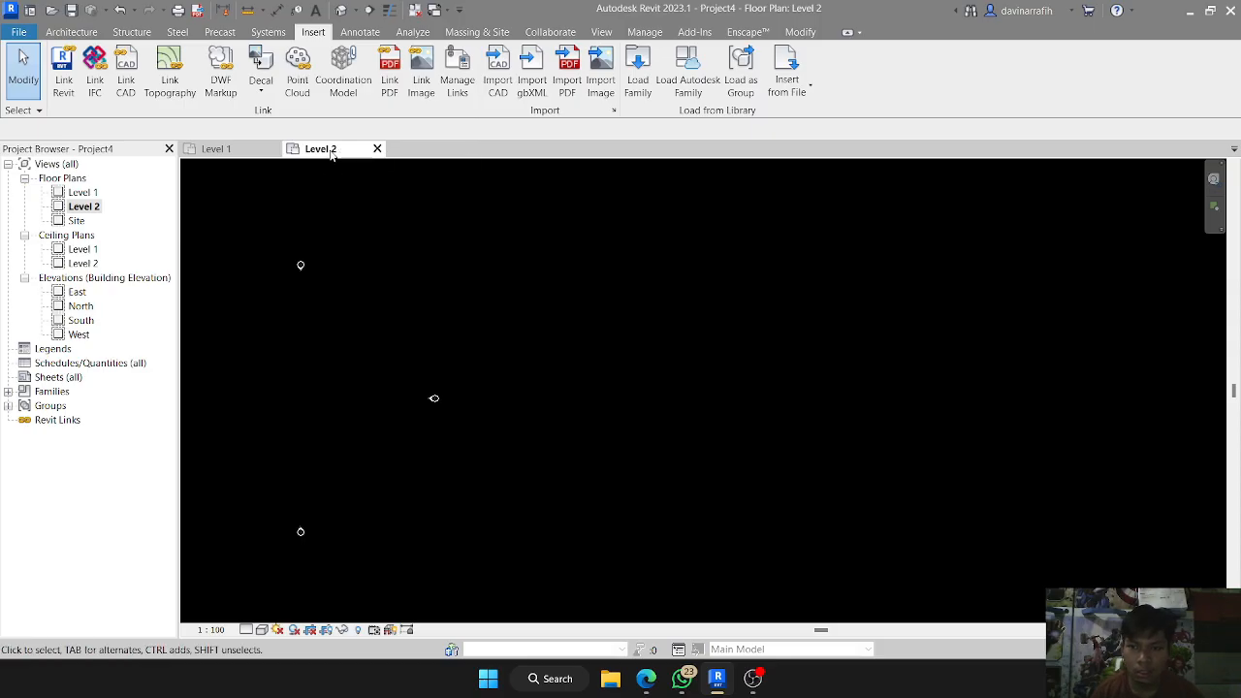
# - Dock the Level 2 view side by side with Level 1, and bring the linked plan into view in Level 1
pyautogui.moveTo(329, 155); pyautogui.dragTo(1237, 390)
pyautogui.rightClick(1237, 390)
pyautogui.click(886, 288)
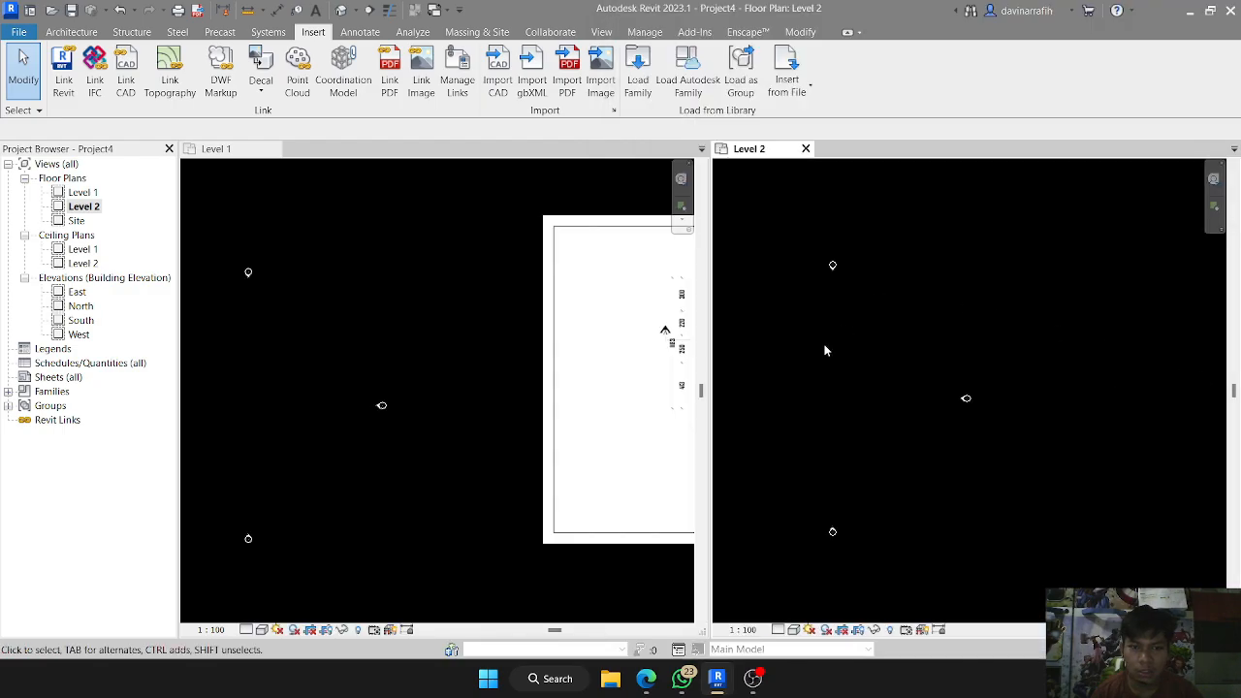
pyautogui.moveTo(807, 380); pyautogui.dragTo(850, 369, button='middle')
pyautogui.click(568, 351)
pyautogui.moveTo(426, 345); pyautogui.dragTo(250, 346, button='middle')
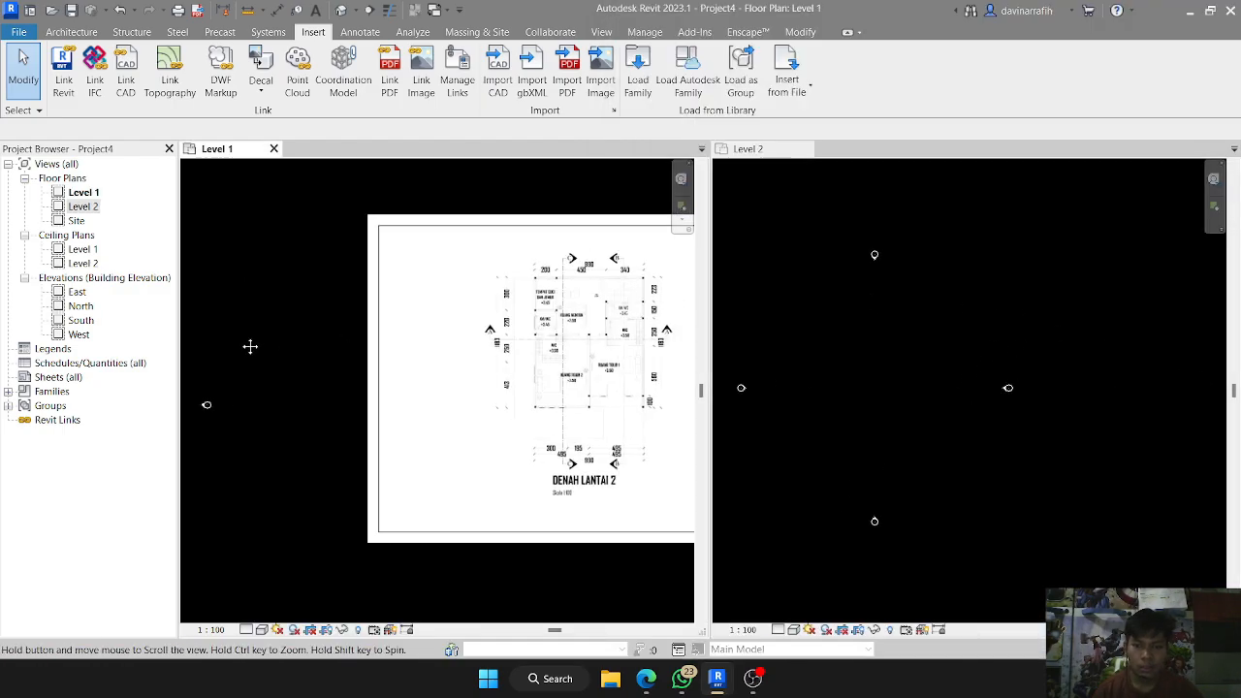
pyautogui.moveTo(524, 315); pyautogui.dragTo(303, 374, button='middle')
pyautogui.scroll(-1, 291, 357)
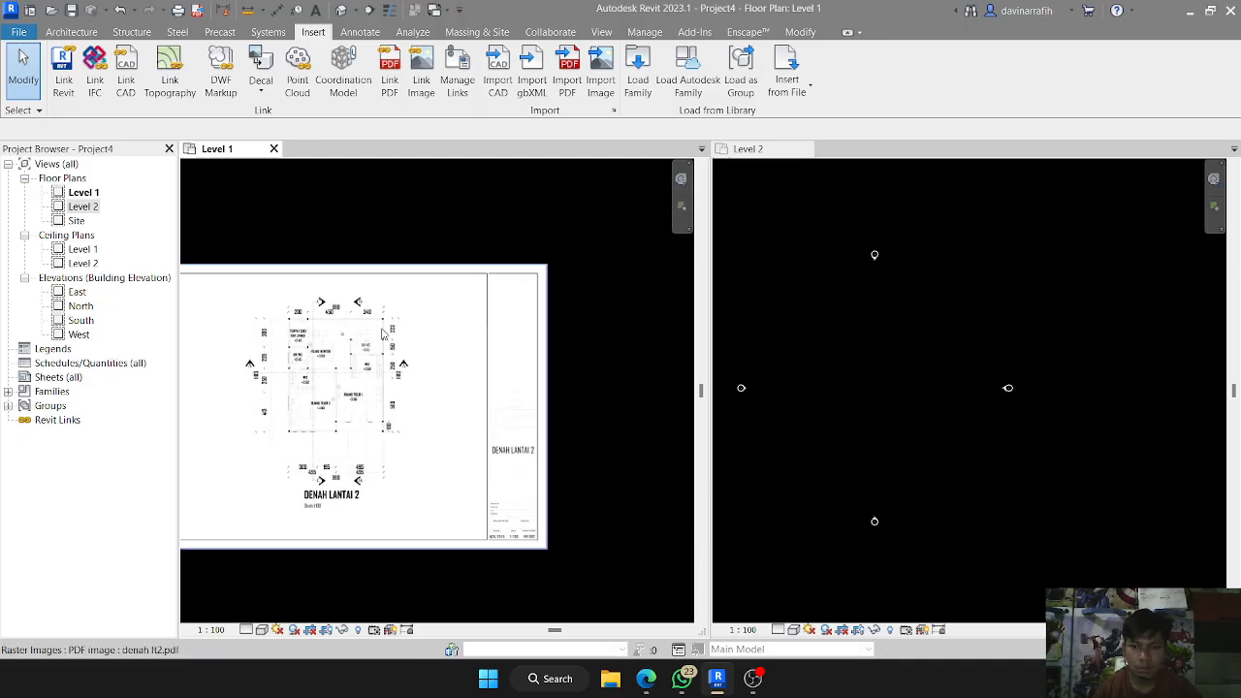
# - Enlarge the linked PDF floor plan further from its upper-right corner in the Level 1 view, and deselect it
pyautogui.click(547, 264)
pyautogui.moveTo(549, 264); pyautogui.dragTo(683, 182)
pyautogui.scroll(1, 322, 340)
pyautogui.scroll(1, 356, 346)
pyautogui.moveTo(356, 347); pyautogui.dragTo(320, 555, button='middle')
pyautogui.press('Escape')
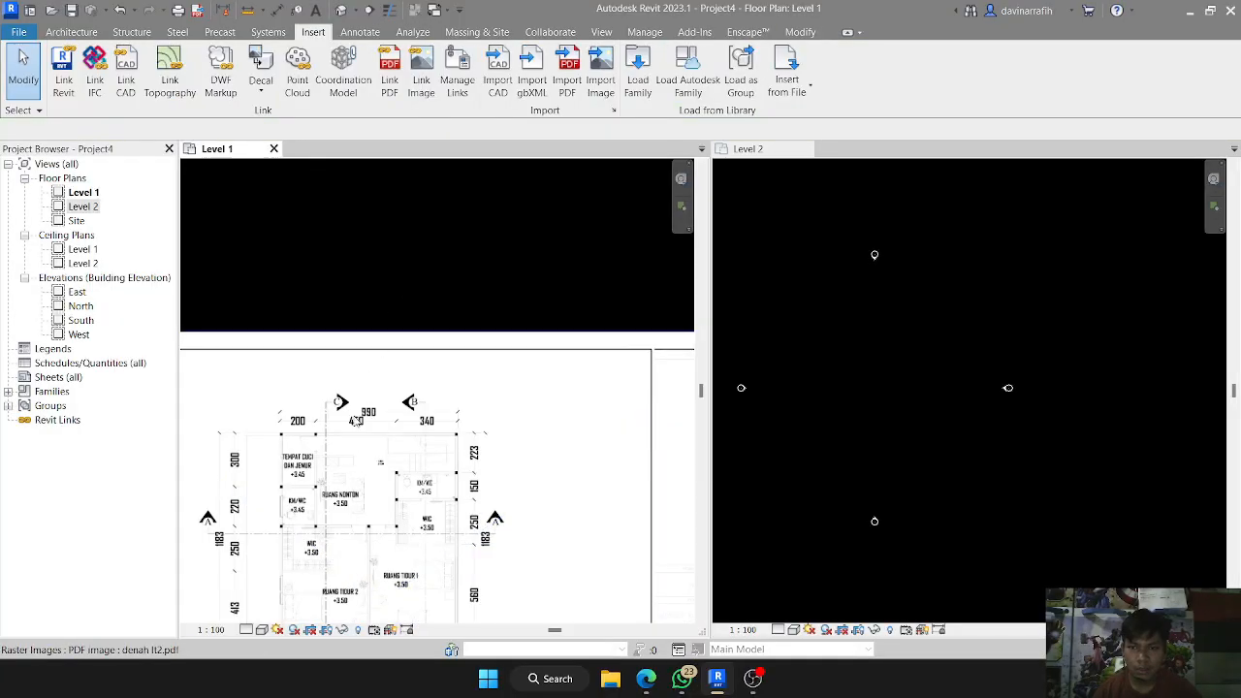
pyautogui.moveTo(341, 493); pyautogui.dragTo(433, 299, button='middle')
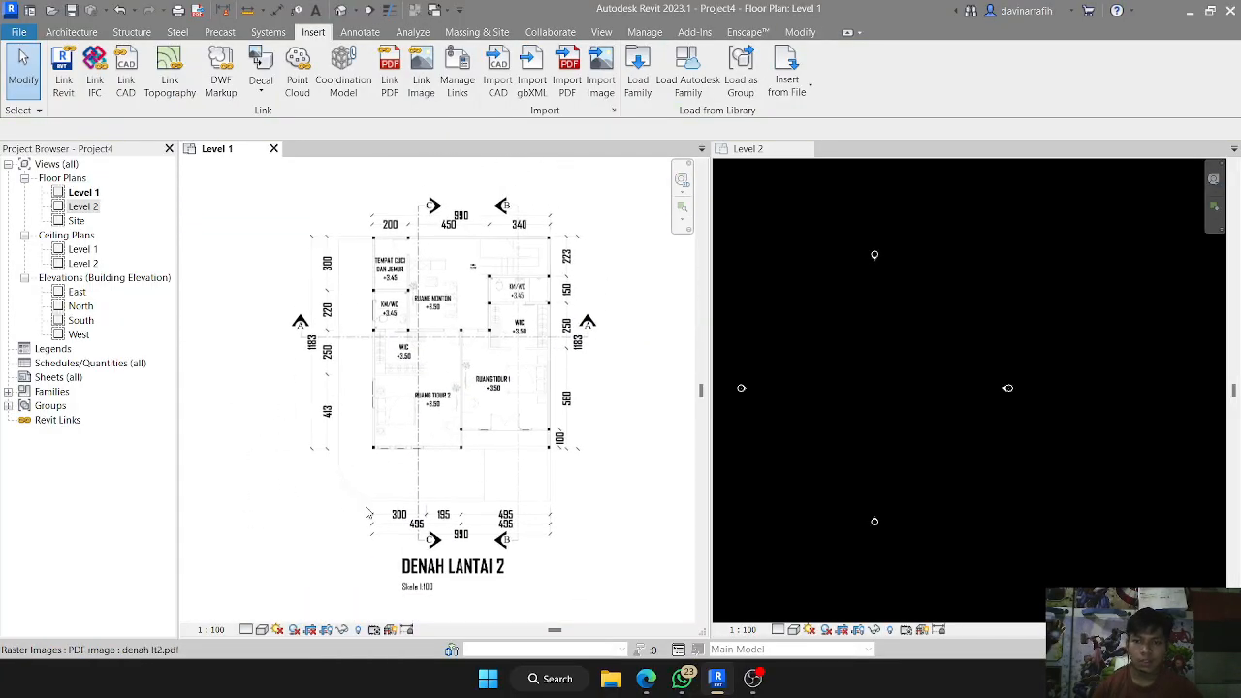
pyautogui.scroll(1, 469, 366)
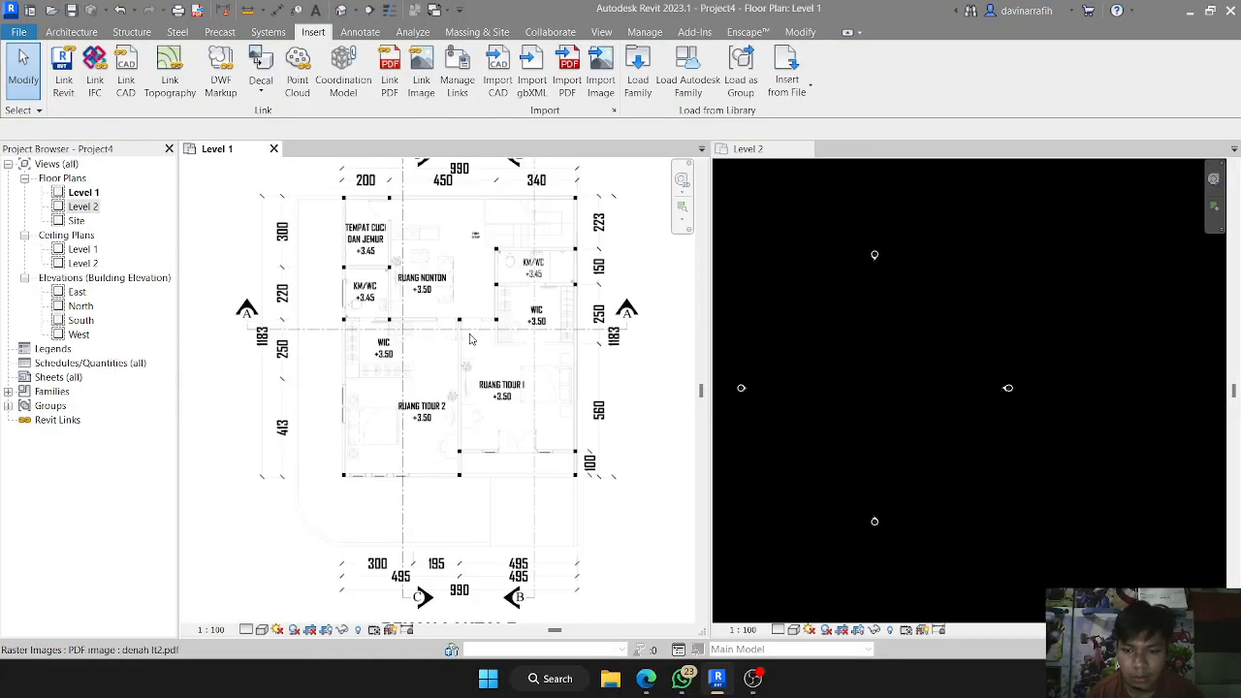
pyautogui.moveTo(466, 345); pyautogui.dragTo(446, 360, button='middle')
pyautogui.moveTo(296, 431); pyautogui.dragTo(309, 401, button='middle')
pyautogui.moveTo(365, 307); pyautogui.dragTo(354, 354, button='middle')
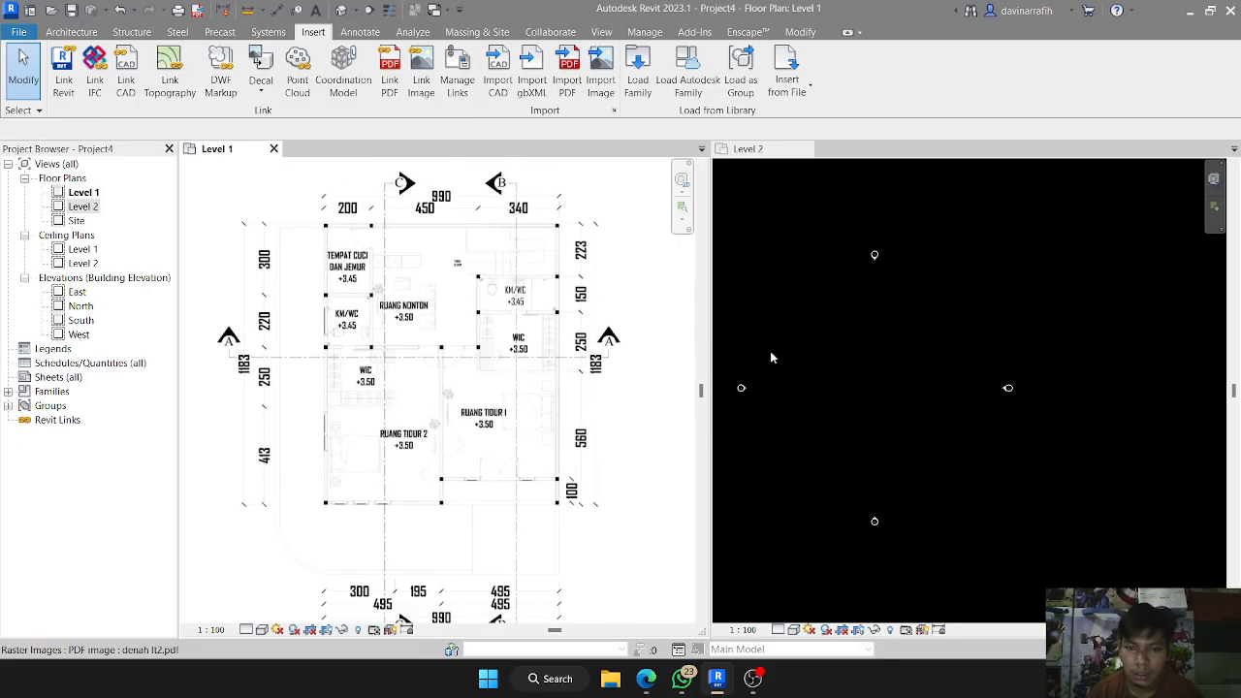
# - Make the Level 2 floor plan the active view and start the Grid command with the straight line option
pyautogui.click(889, 362)
pyautogui.moveTo(896, 409); pyautogui.dragTo(966, 364, button='middle')
pyautogui.scroll(1, 938, 352)
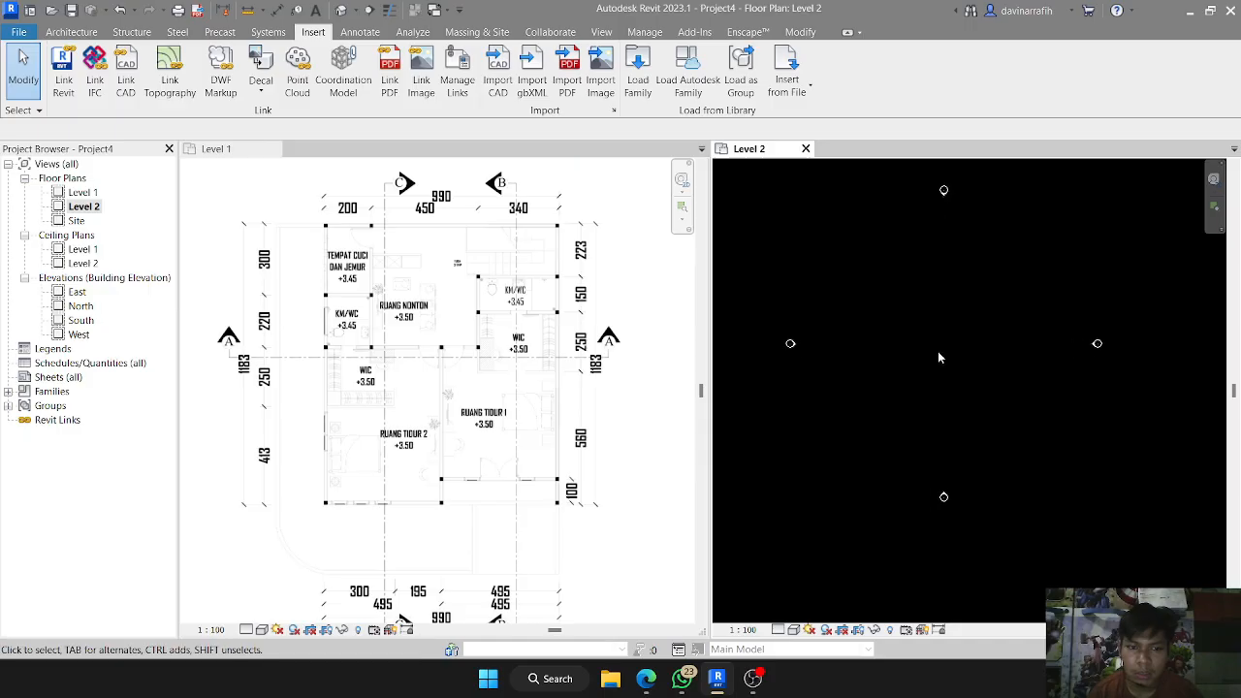
pyautogui.scroll(1, 938, 355)
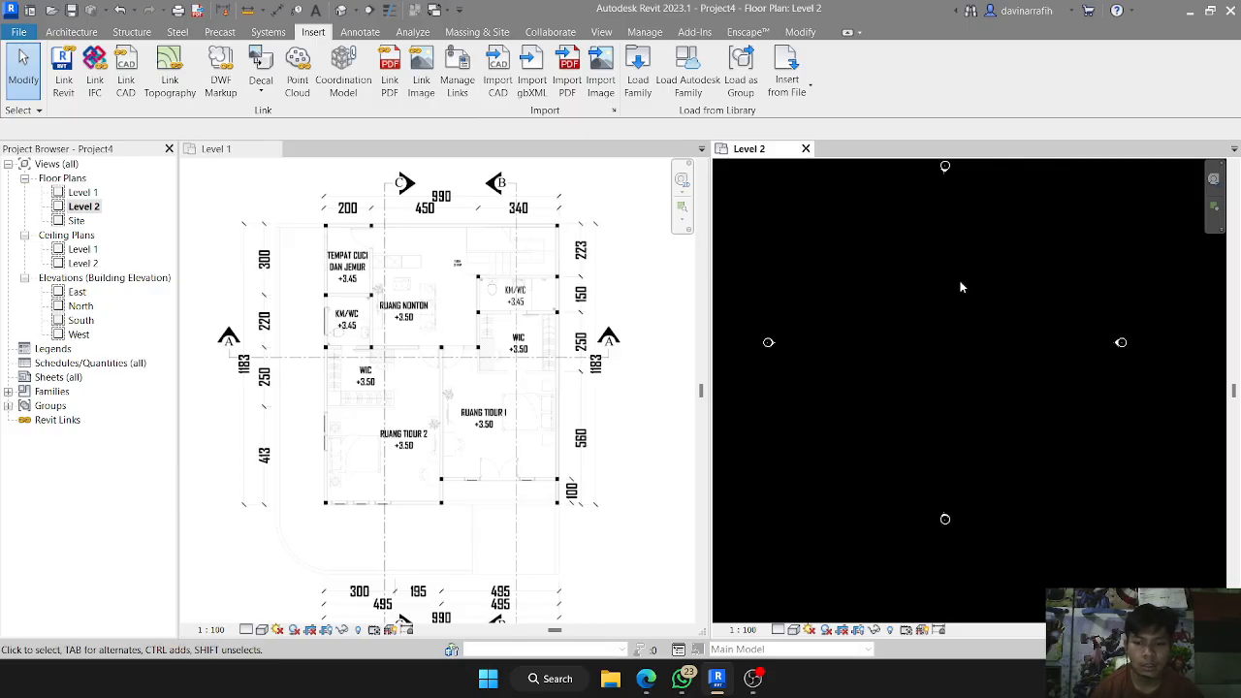
pyautogui.moveTo(942, 387)
pyautogui.mouseDown(button='middle')
pyautogui.moveTo(952, 320)
pyautogui.moveTo(928, 488)
pyautogui.moveTo(936, 371)
pyautogui.mouseUp(button='middle')
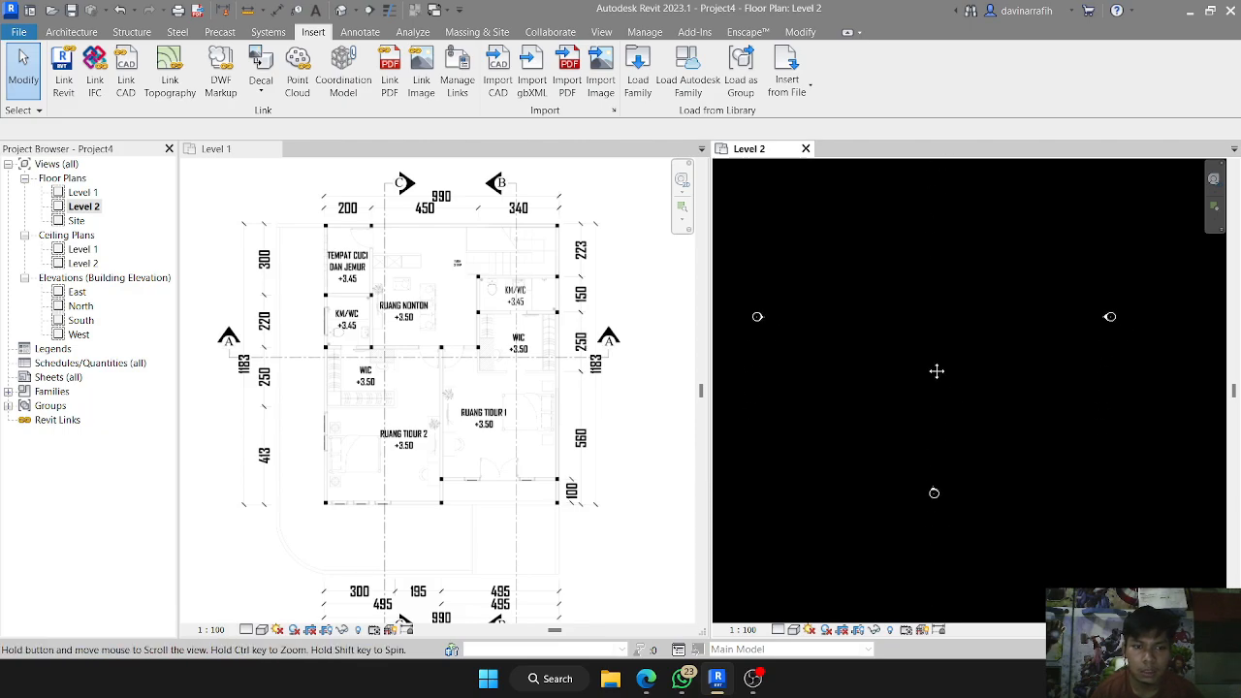
pyautogui.scroll(1, 915, 307)
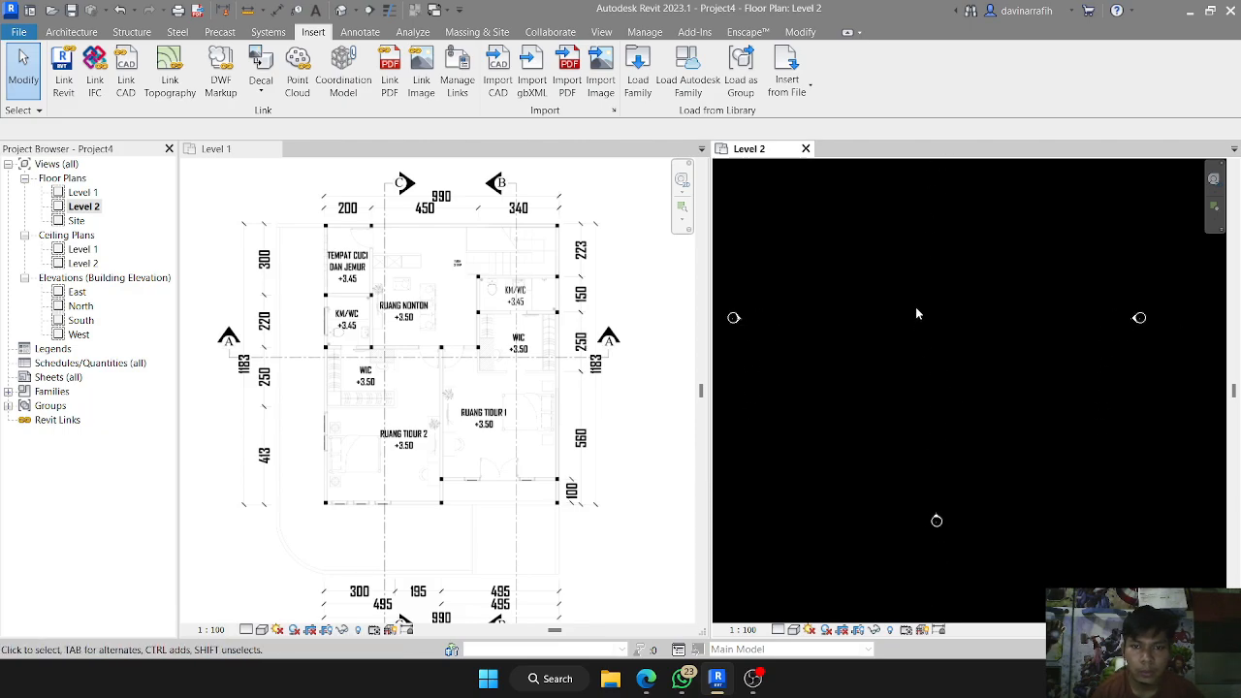
pyautogui.scroll(-1, 915, 306)
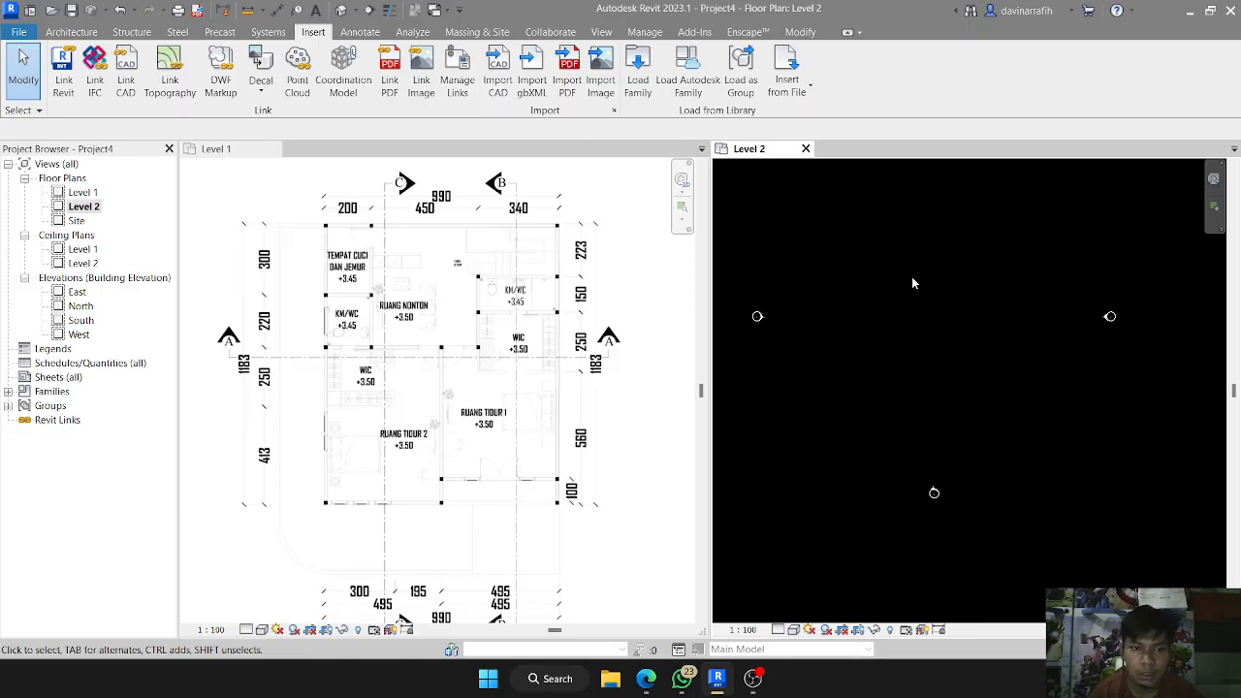
pyautogui.moveTo(913, 283); pyautogui.dragTo(914, 326, button='middle')
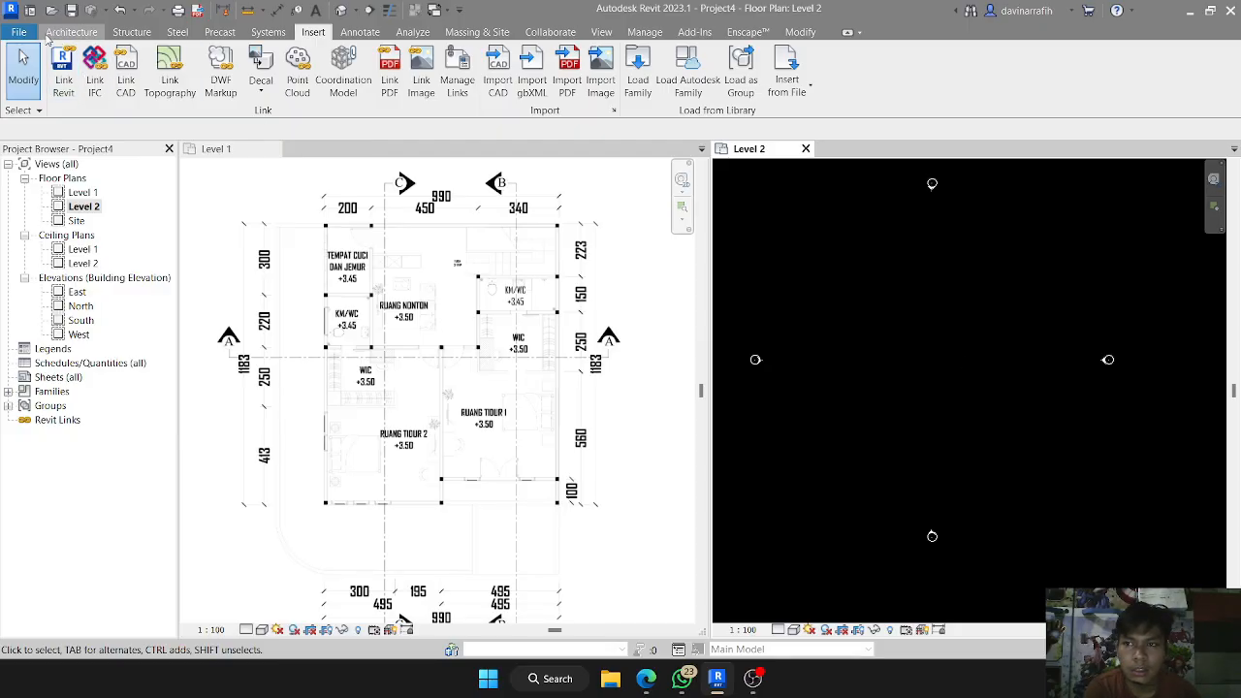
pyautogui.click(47, 37)
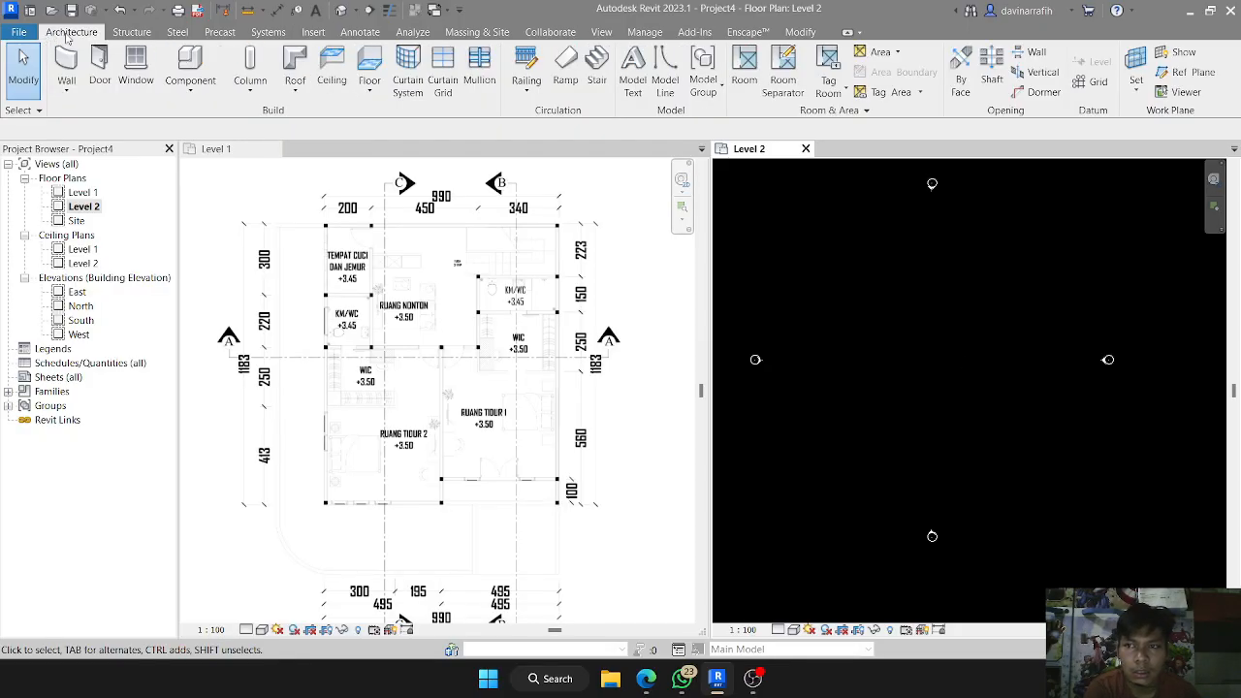
pyautogui.click(1102, 86)
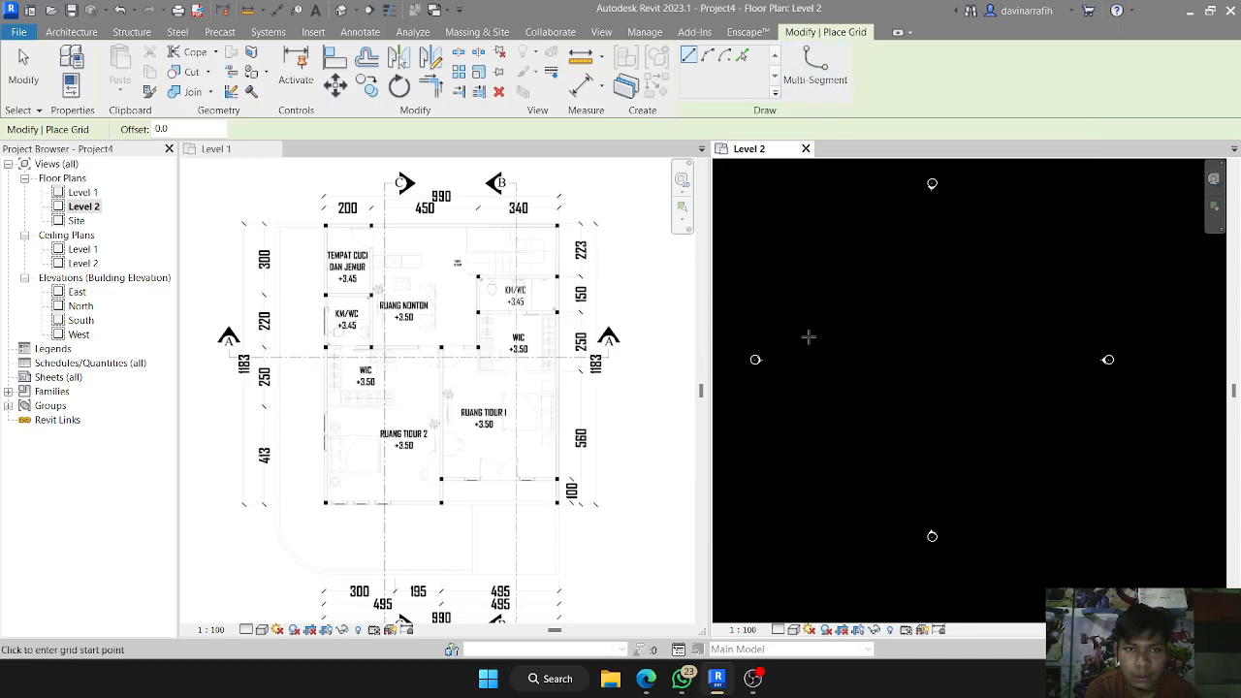
pyautogui.scroll(3, 780, 248)
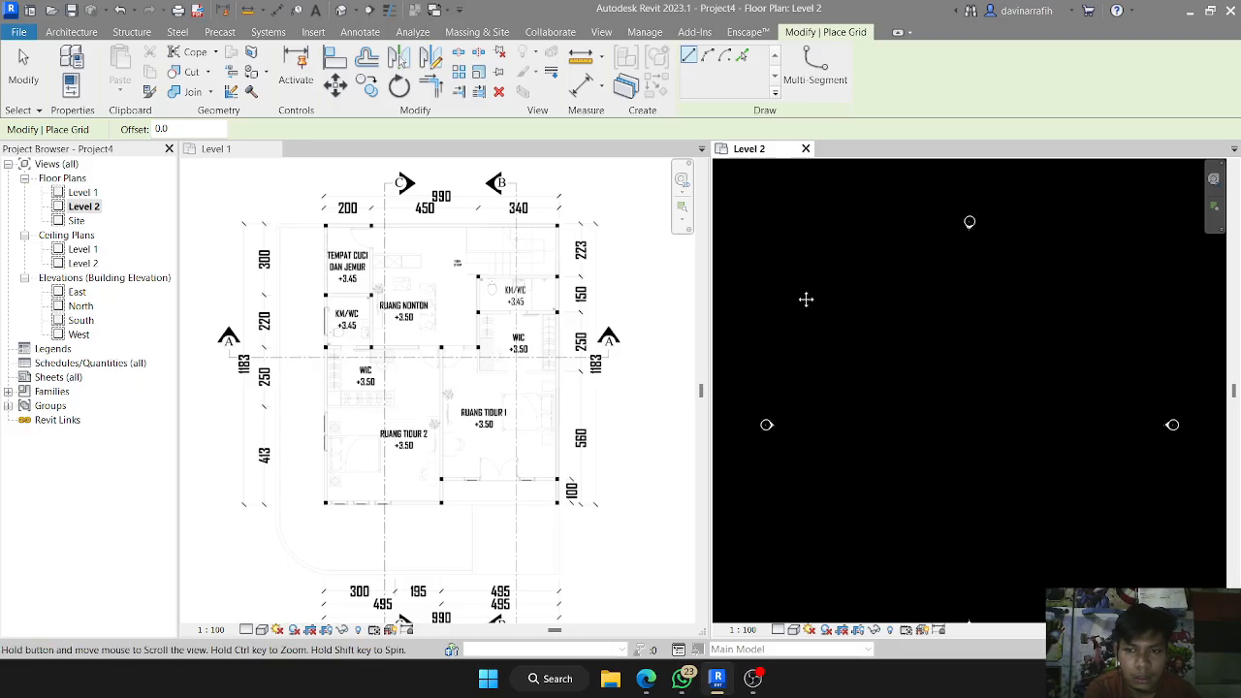
pyautogui.scroll(1, 804, 269)
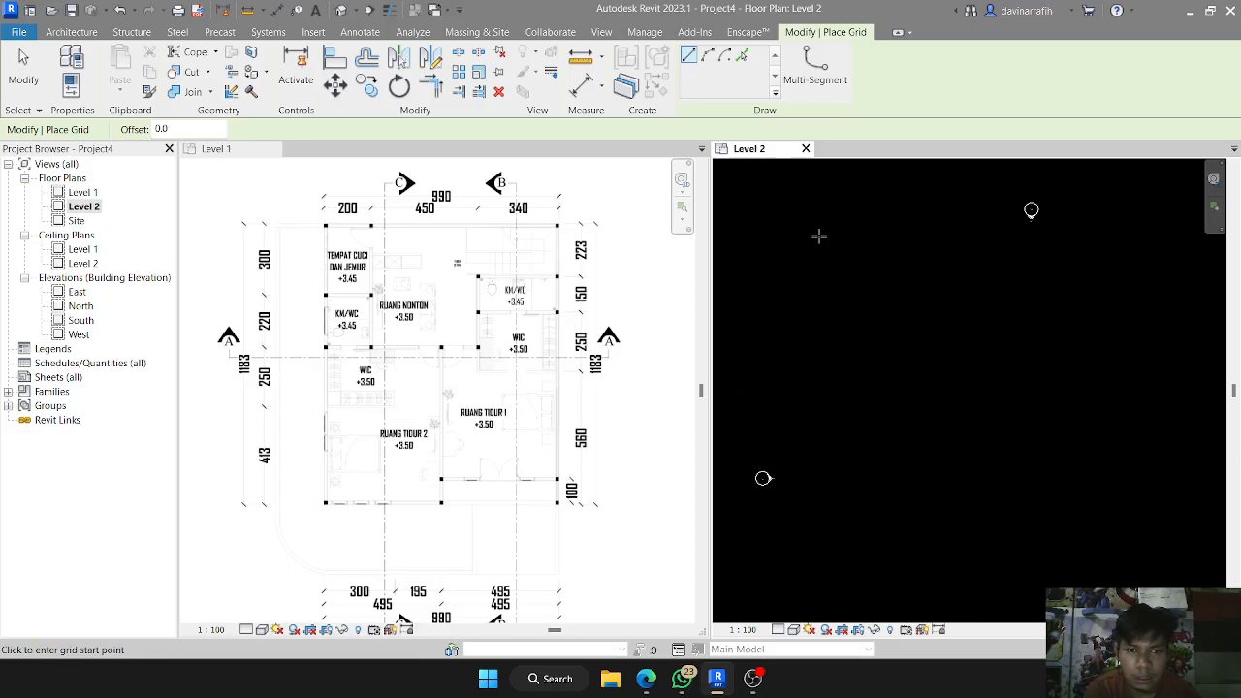
pyautogui.click(818, 235)
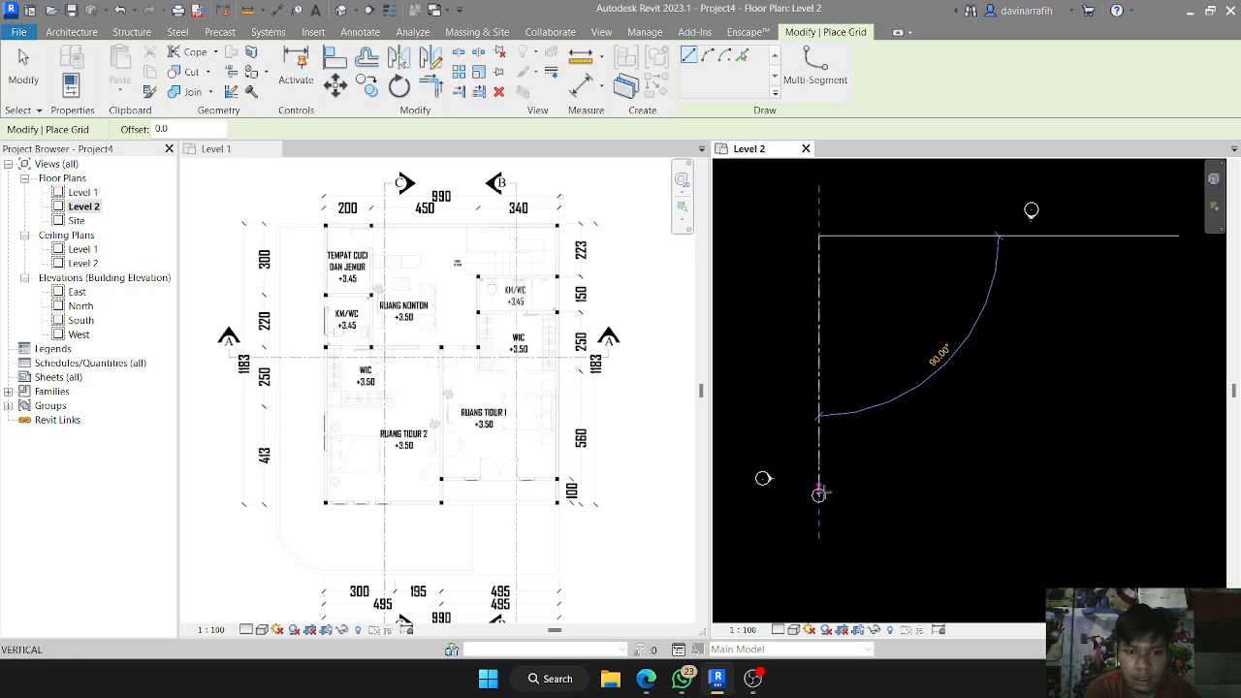
pyautogui.scroll(-1, 819, 531)
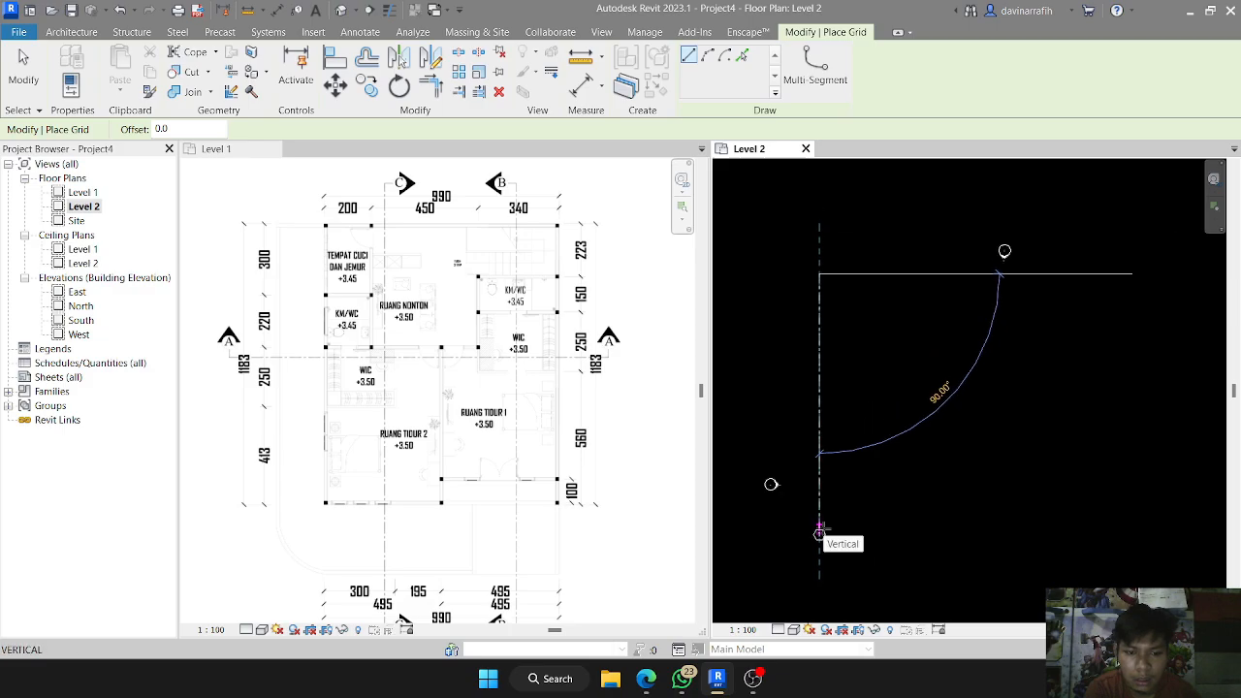
pyautogui.scroll(3, 817, 519)
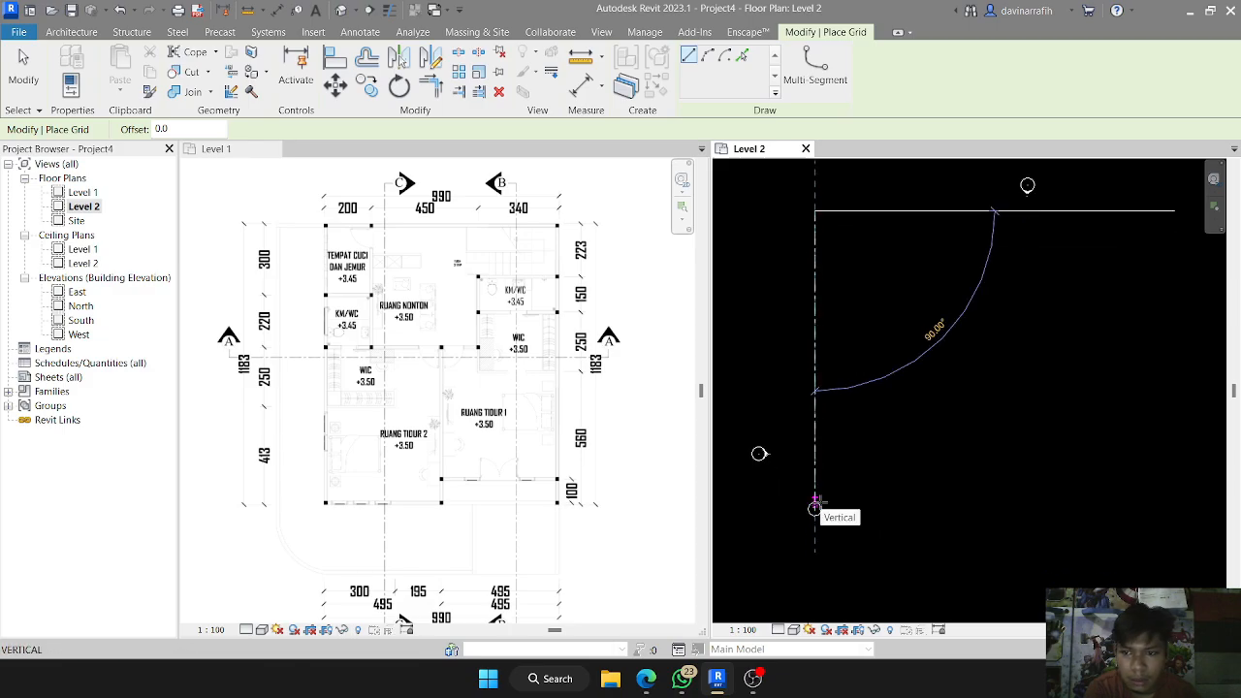
pyautogui.moveTo(820, 502); pyautogui.dragTo(828, 478, button='middle')
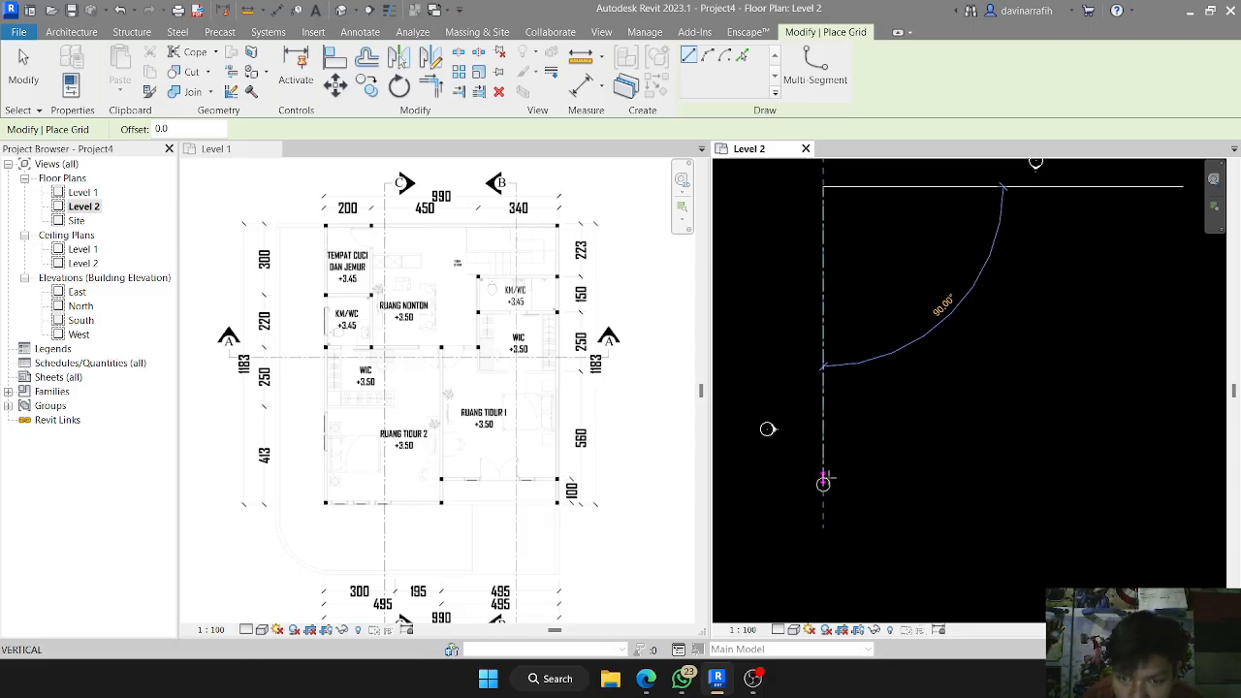
pyautogui.moveTo(823, 480); pyautogui.dragTo(820, 502, button='middle')
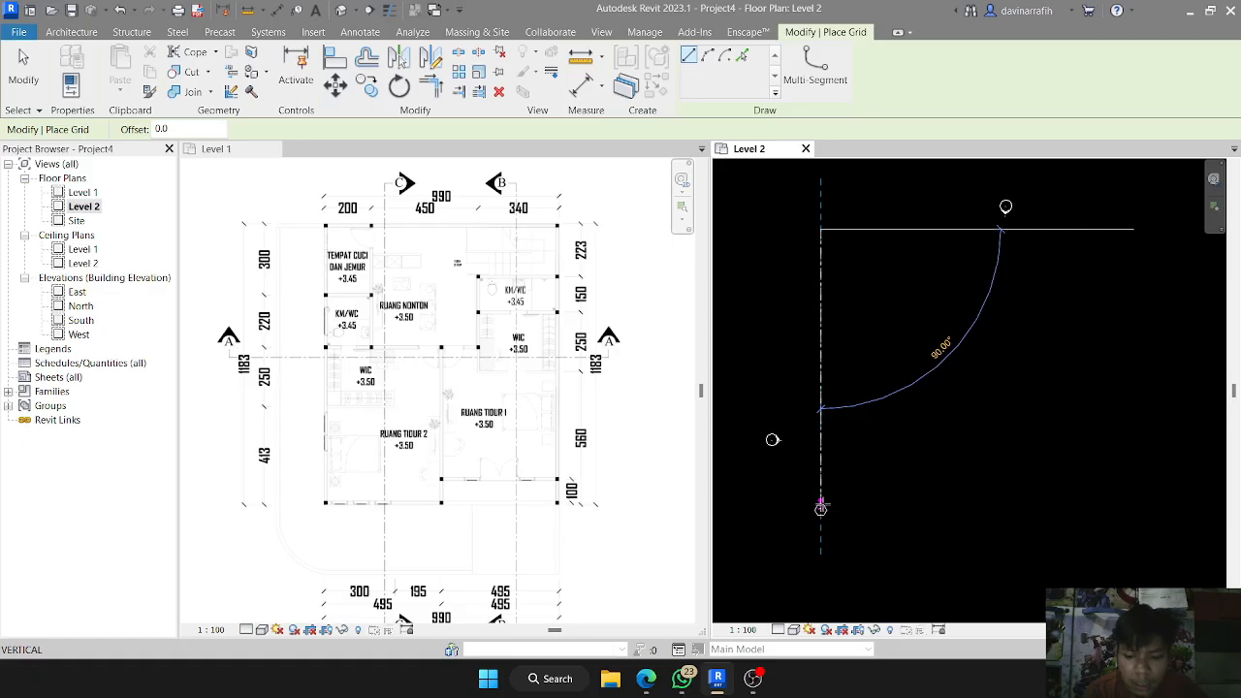
pyautogui.press('p')
pyautogui.press('d')
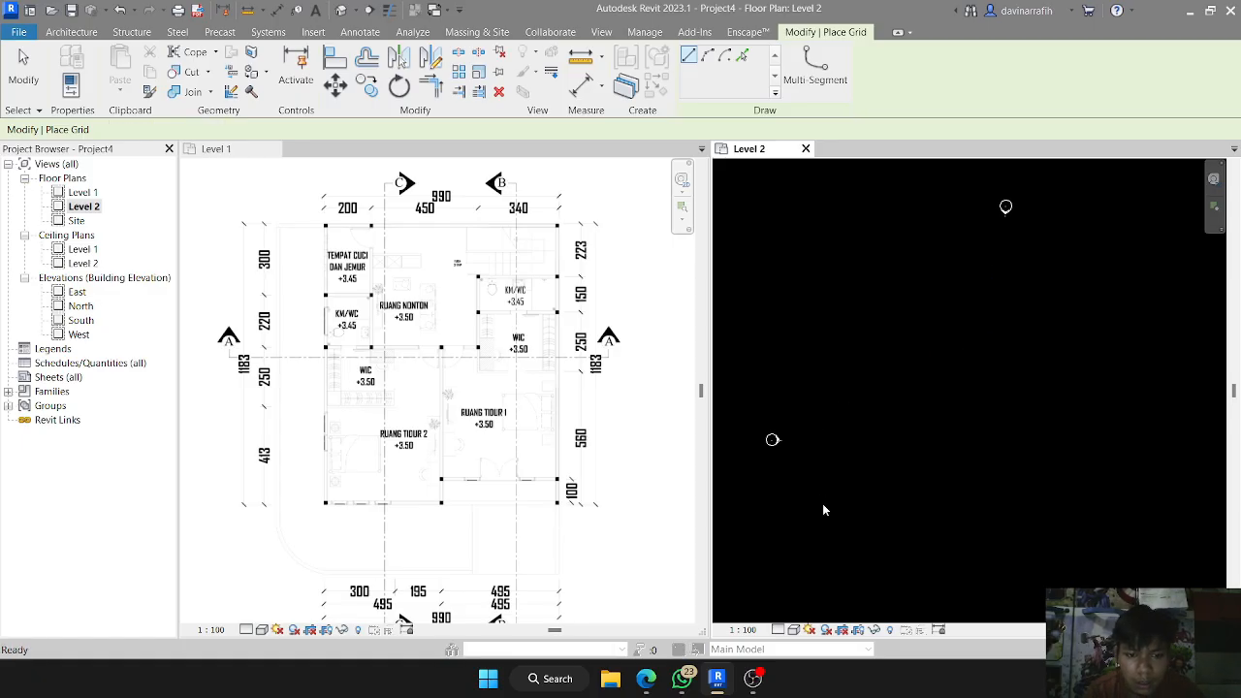
pyautogui.click(853, 505)
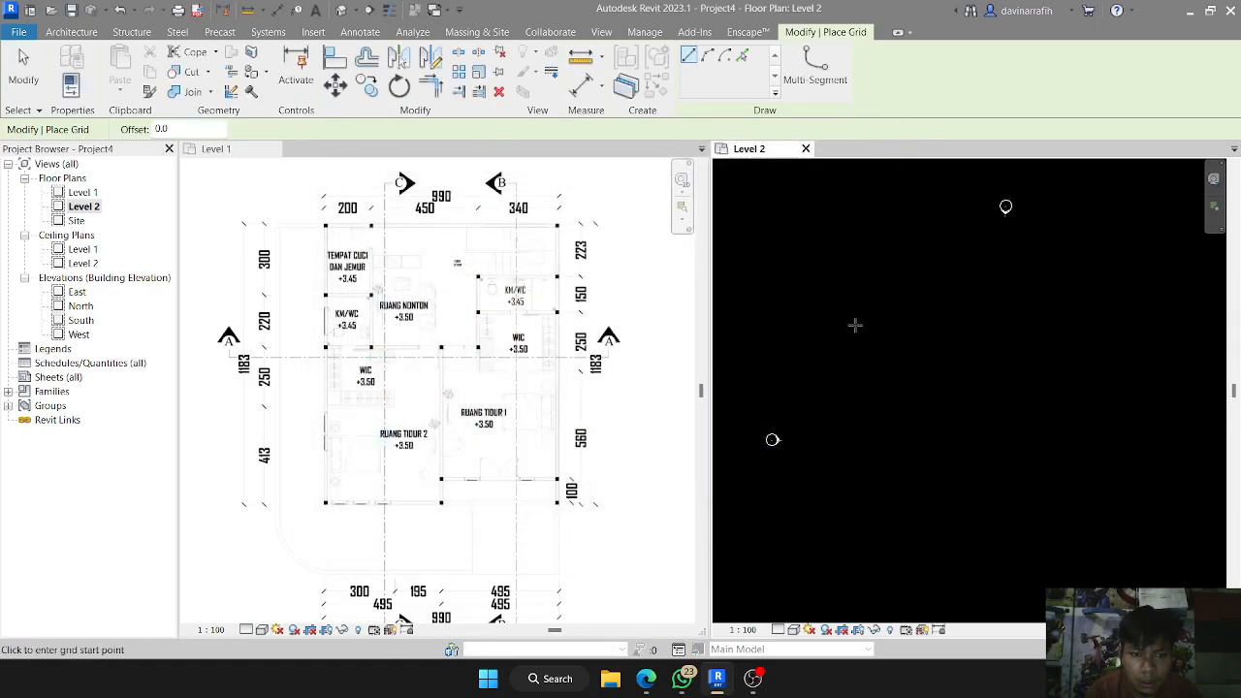
# - Draw a vertical grid line downward in Level 2, just inside the west elevation marker and spanning between the north and south markers
pyautogui.click(827, 233)
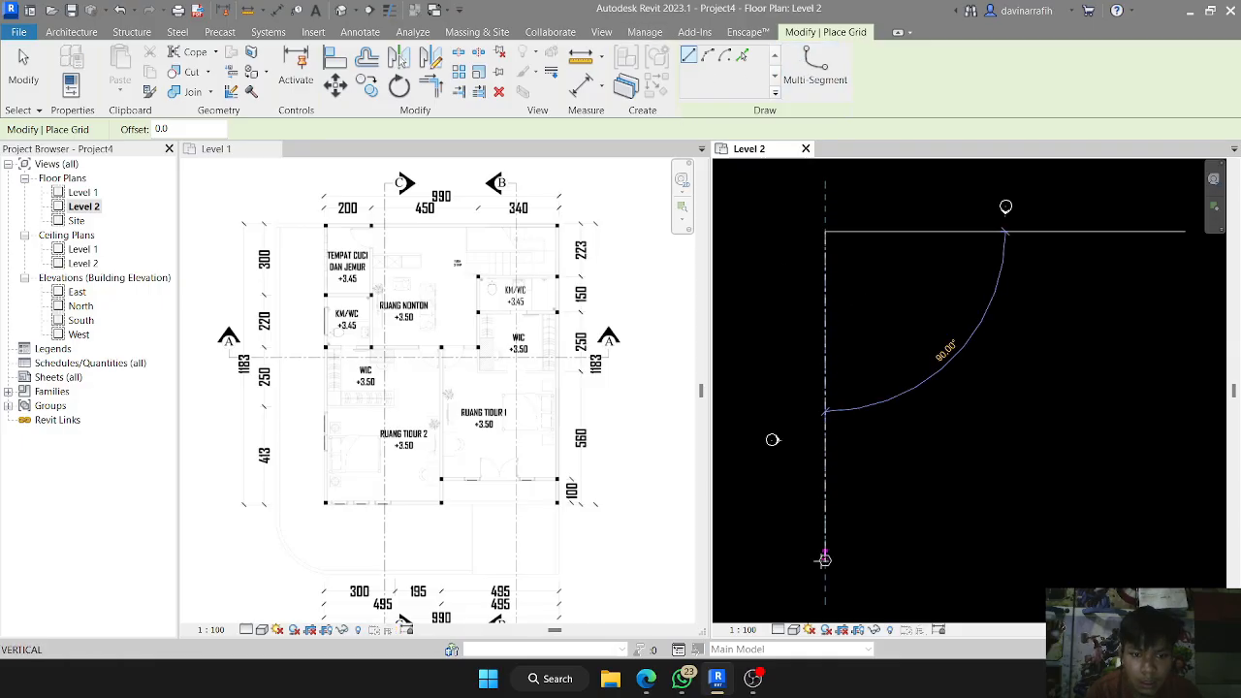
pyautogui.moveTo(825, 568); pyautogui.dragTo(811, 459, button='middle')
pyautogui.scroll(-1, 809, 502)
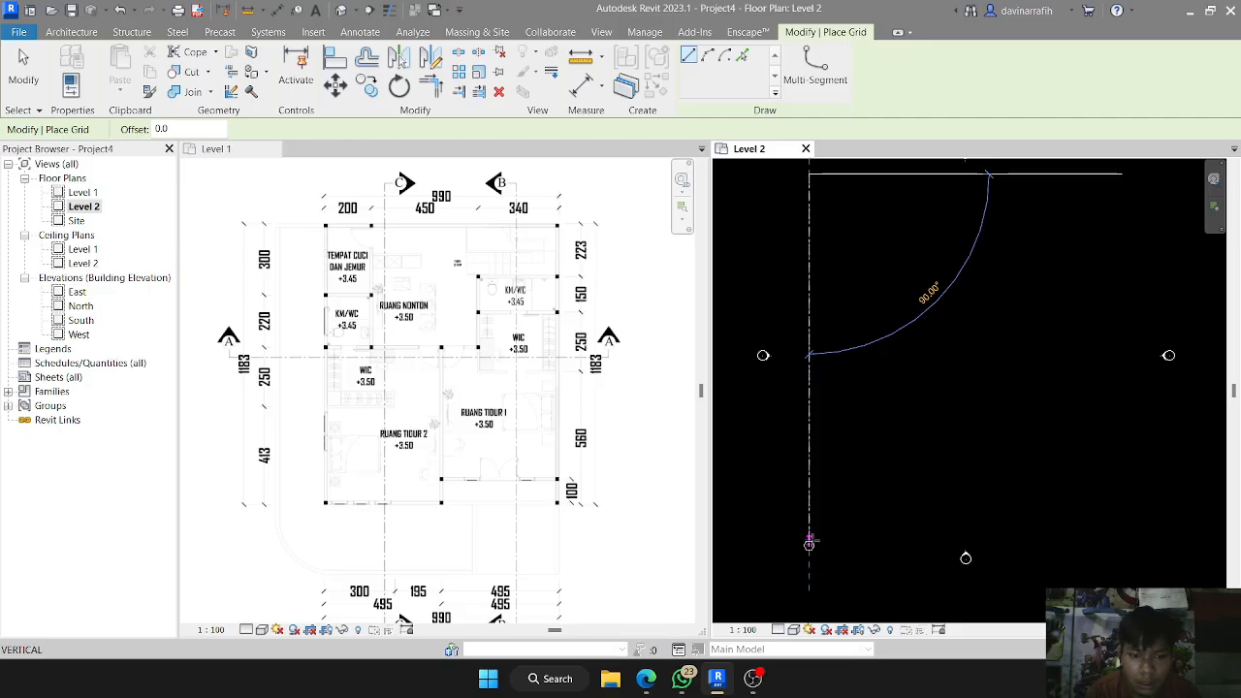
pyautogui.click(809, 543)
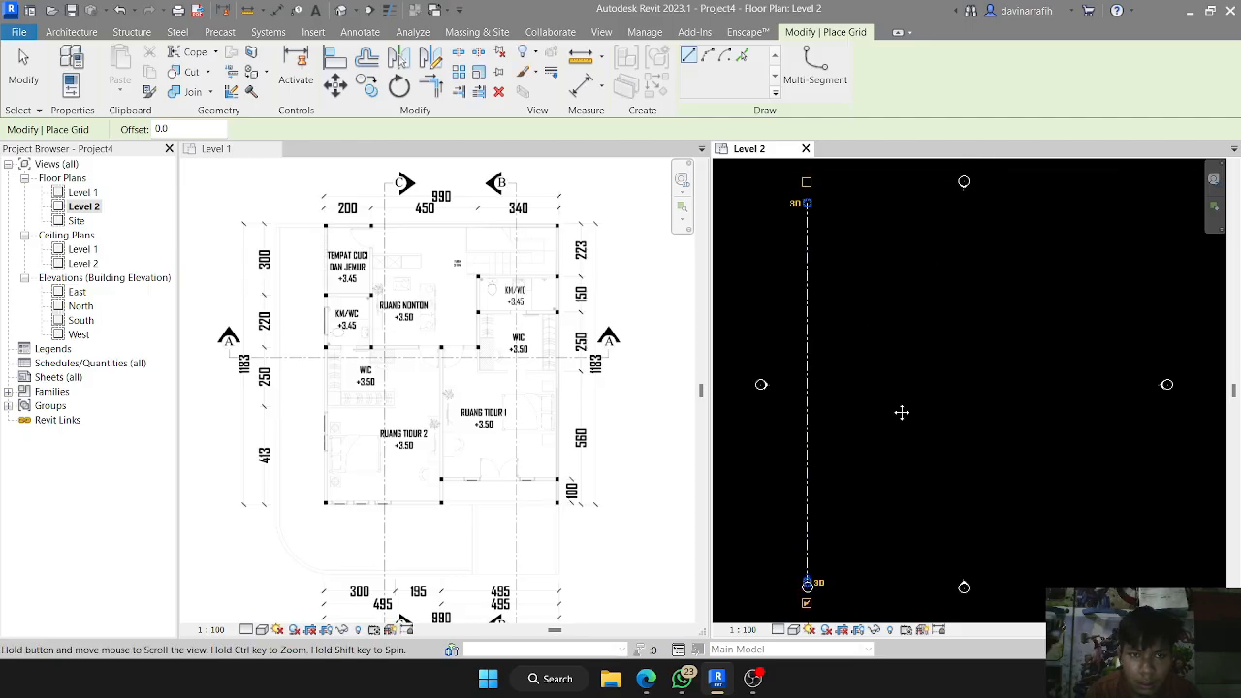
pyautogui.moveTo(900, 410); pyautogui.dragTo(892, 380, button='middle')
pyautogui.scroll(1, 819, 426)
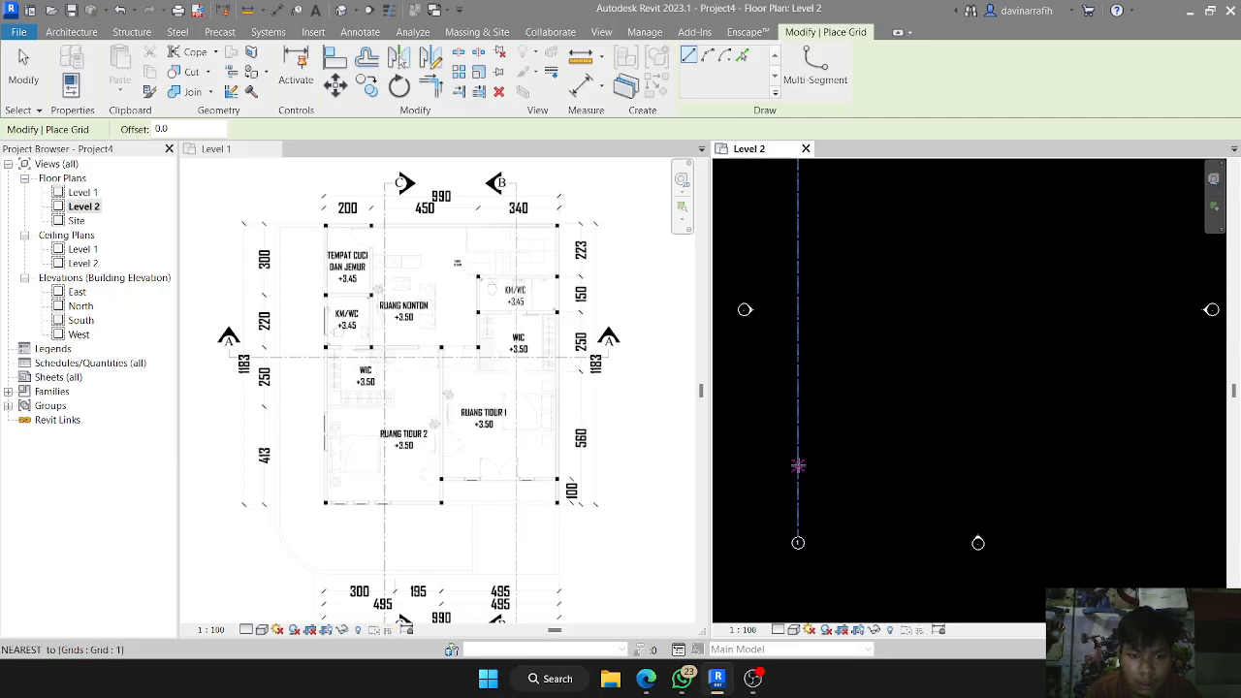
pyautogui.rightClick(797, 466)
pyautogui.click(798, 467)
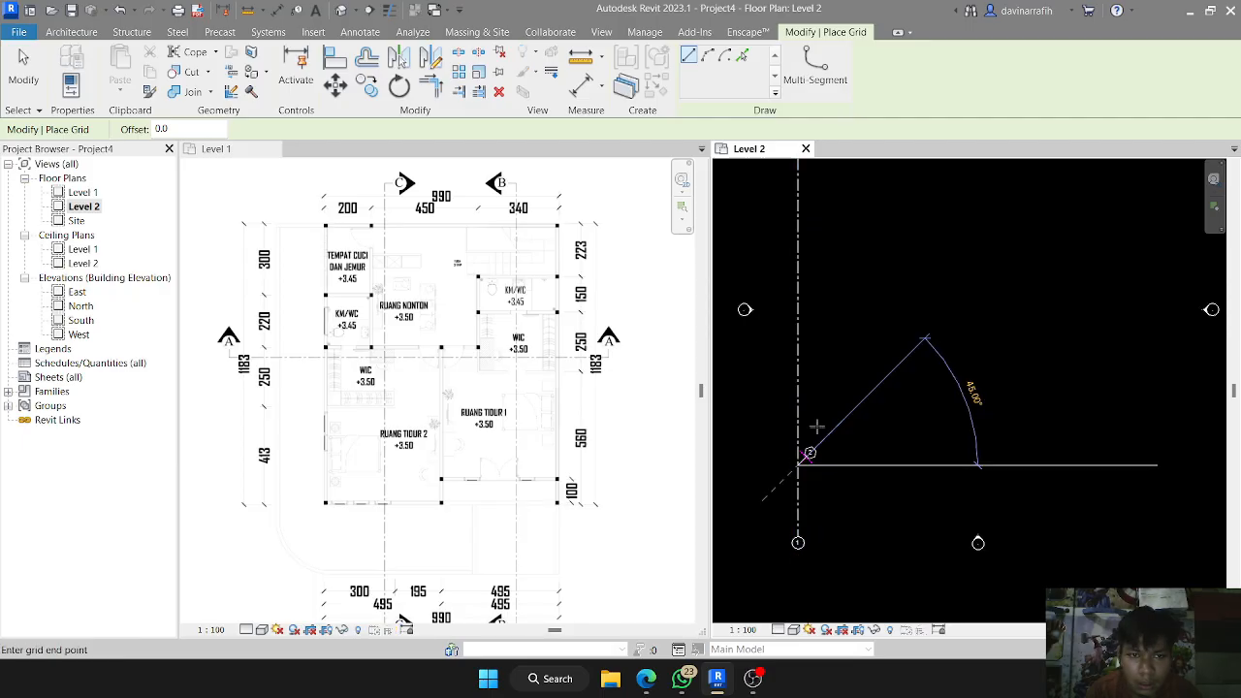
pyautogui.moveTo(850, 364)
pyautogui.mouseDown(button='middle')
pyautogui.moveTo(834, 531)
pyautogui.moveTo(837, 456)
pyautogui.moveTo(825, 493)
pyautogui.moveTo(864, 377)
pyautogui.mouseUp(button='middle')
pyautogui.press('Escape')
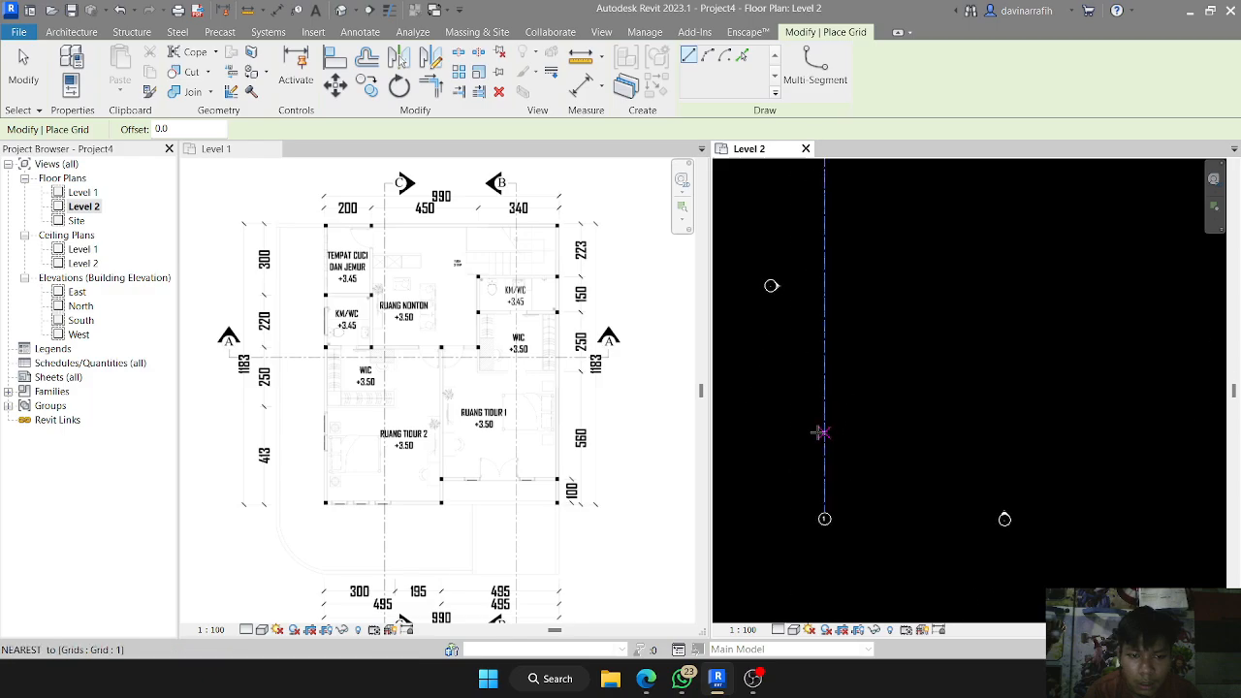
pyautogui.press('c')
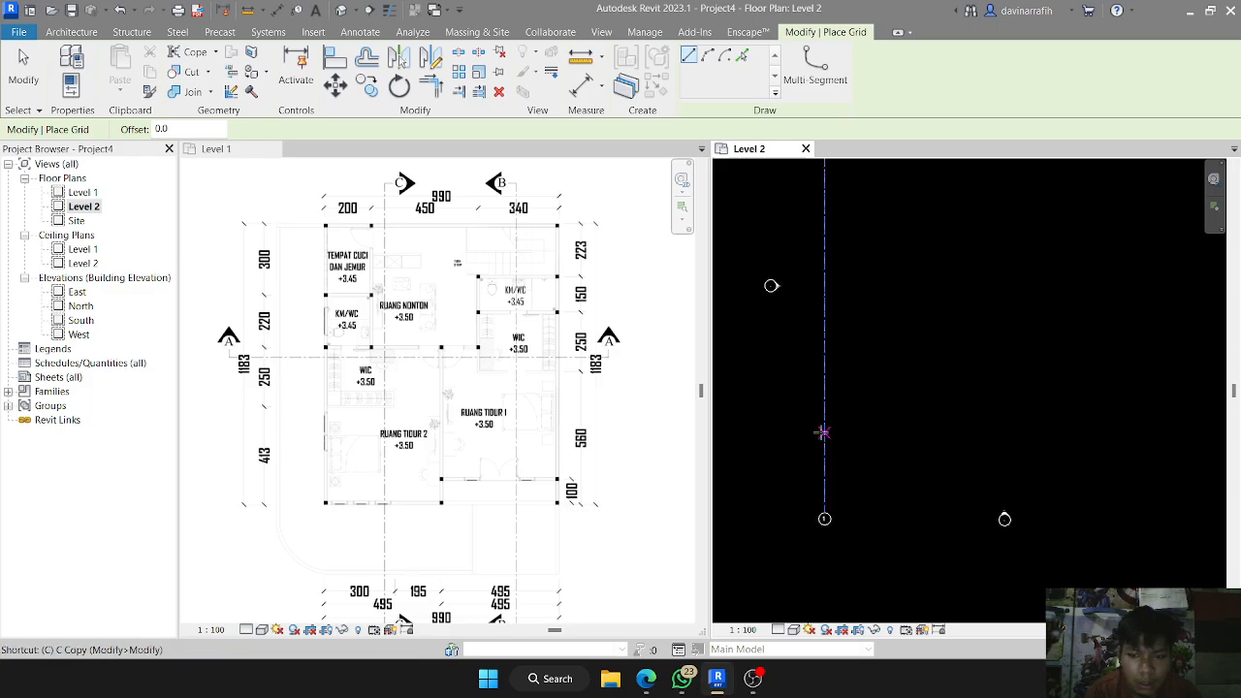
pyautogui.click(822, 432)
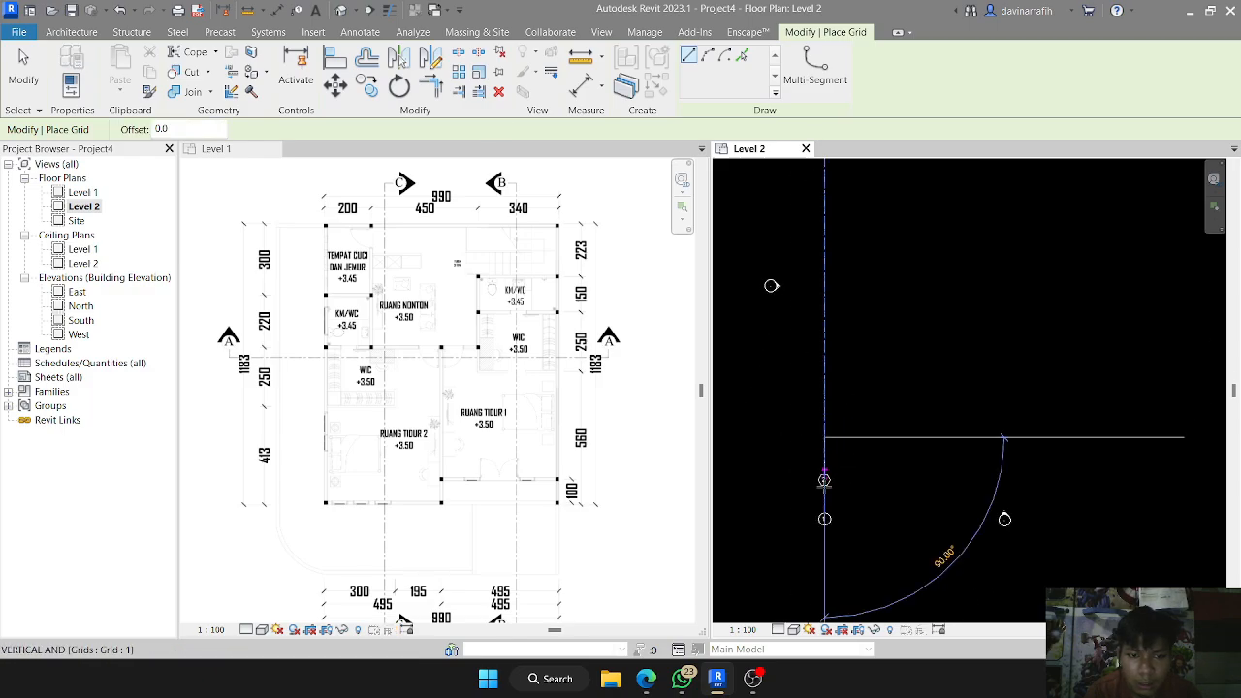
pyautogui.press('Escape')
pyautogui.click(824, 503)
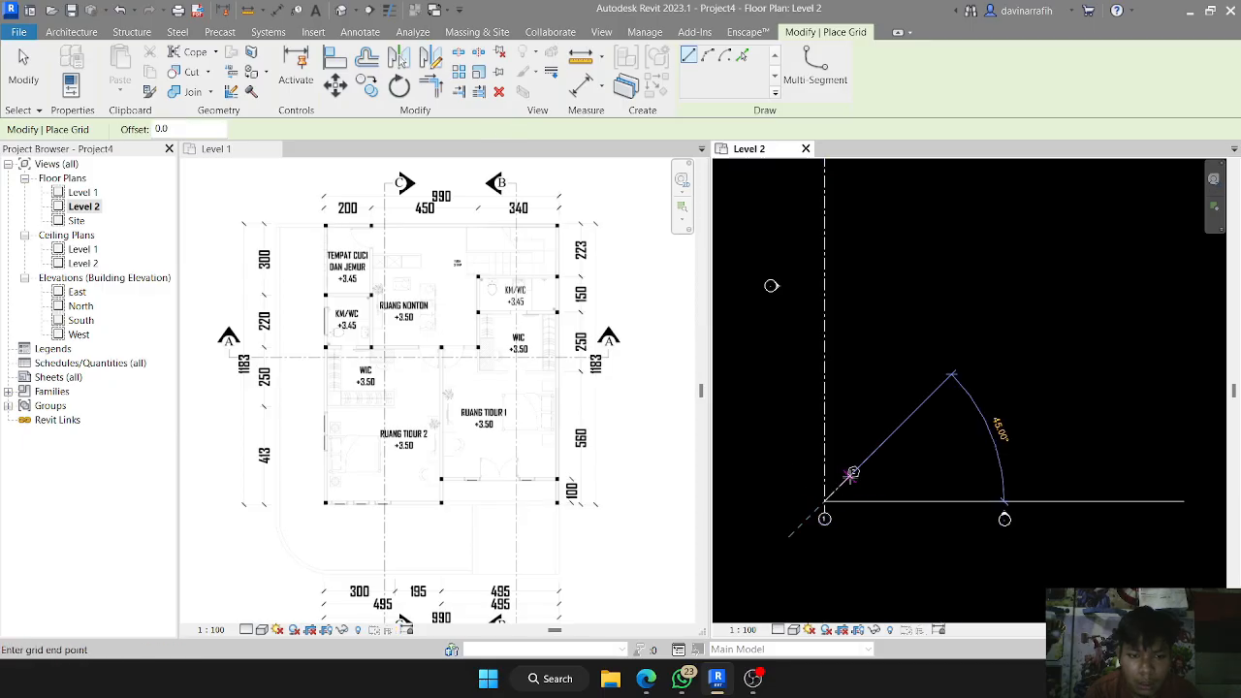
pyautogui.press('c')
pyautogui.press('Escape')
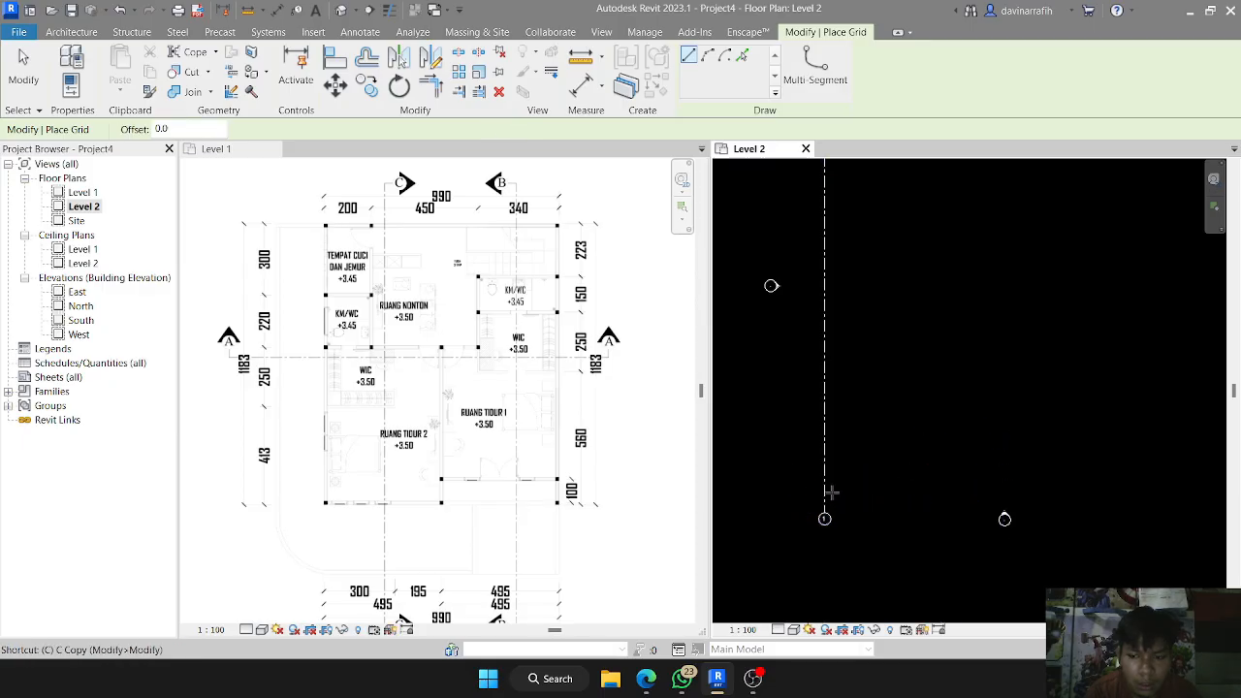
pyautogui.click(824, 479)
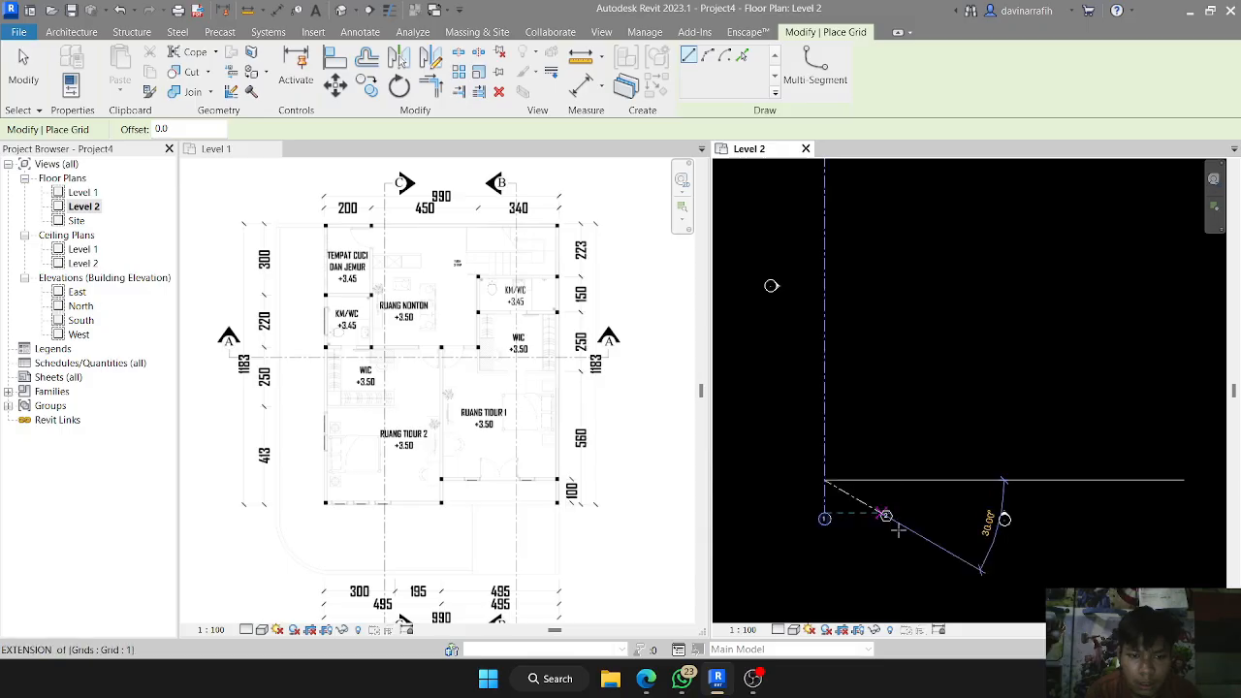
pyautogui.press('Escape')
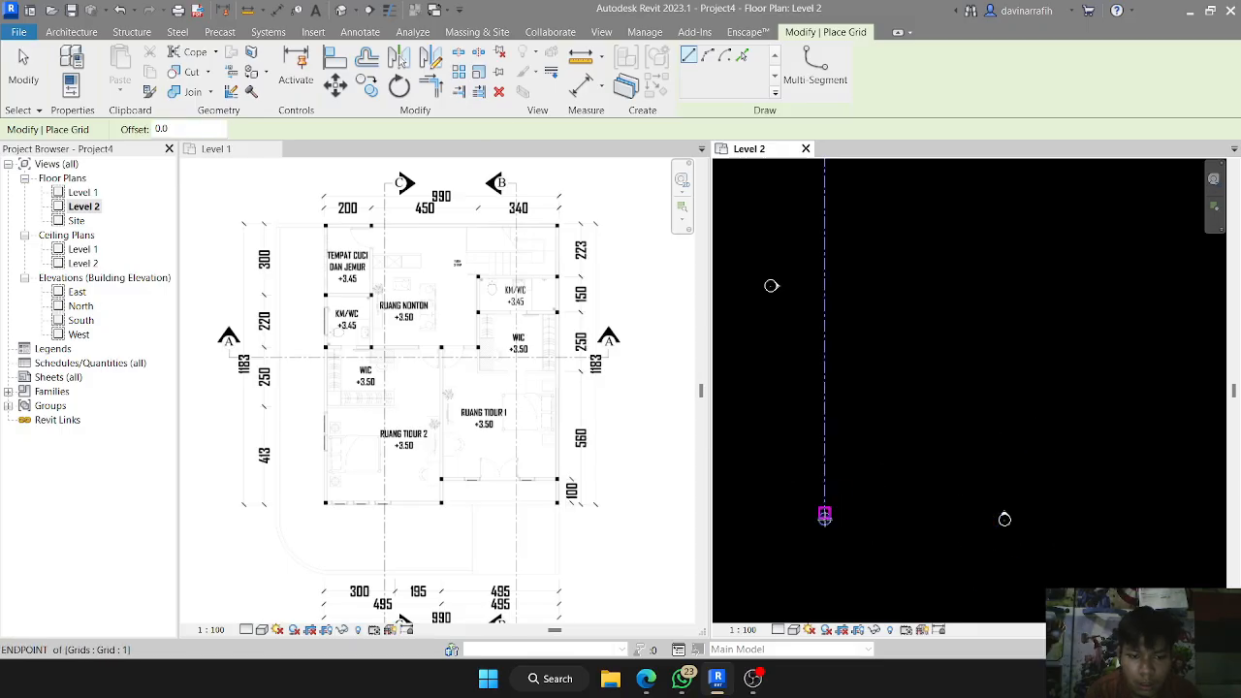
# - Finish placing the single vertical grid line in Level 2 and leave the Grid command
pyautogui.click(824, 514)
pyautogui.press('Escape')
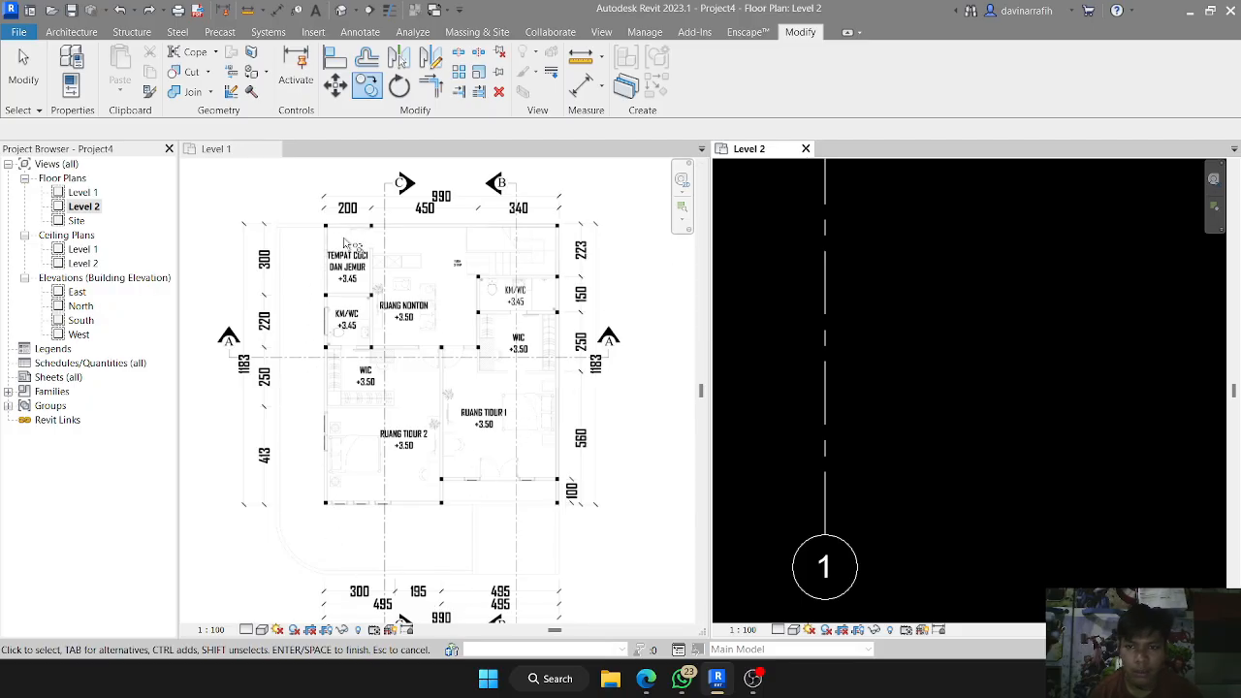
pyautogui.scroll(-1, 342, 412)
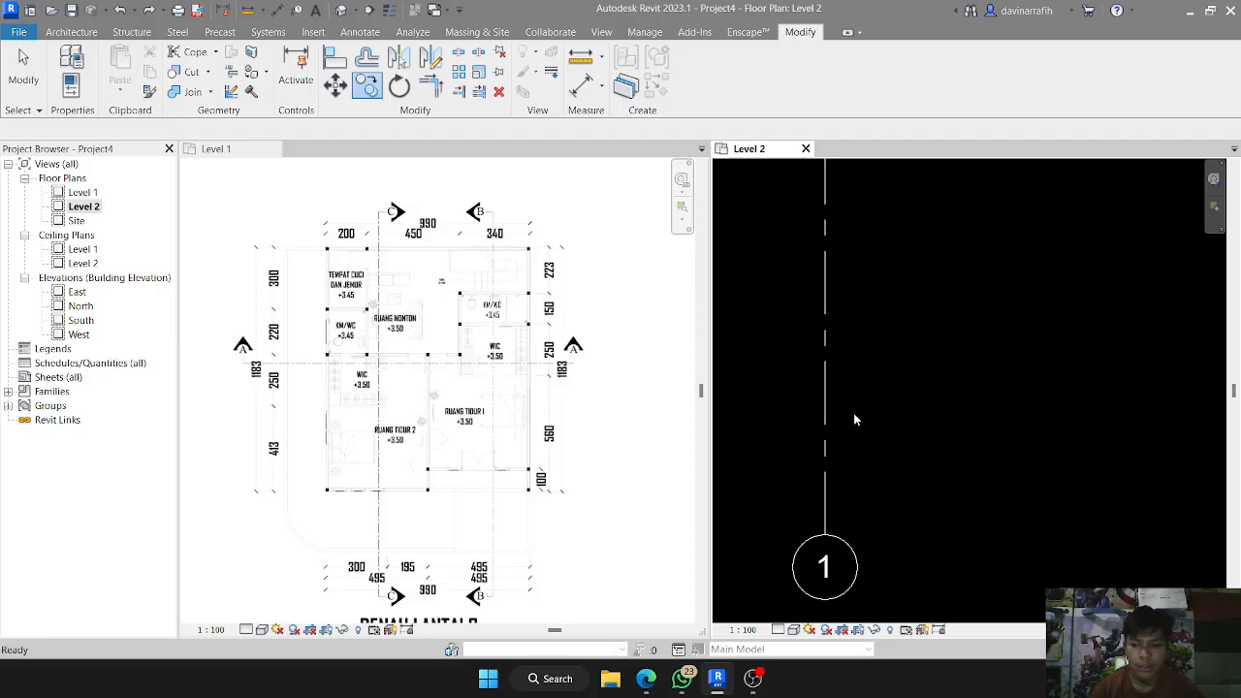
pyautogui.press('Escape')
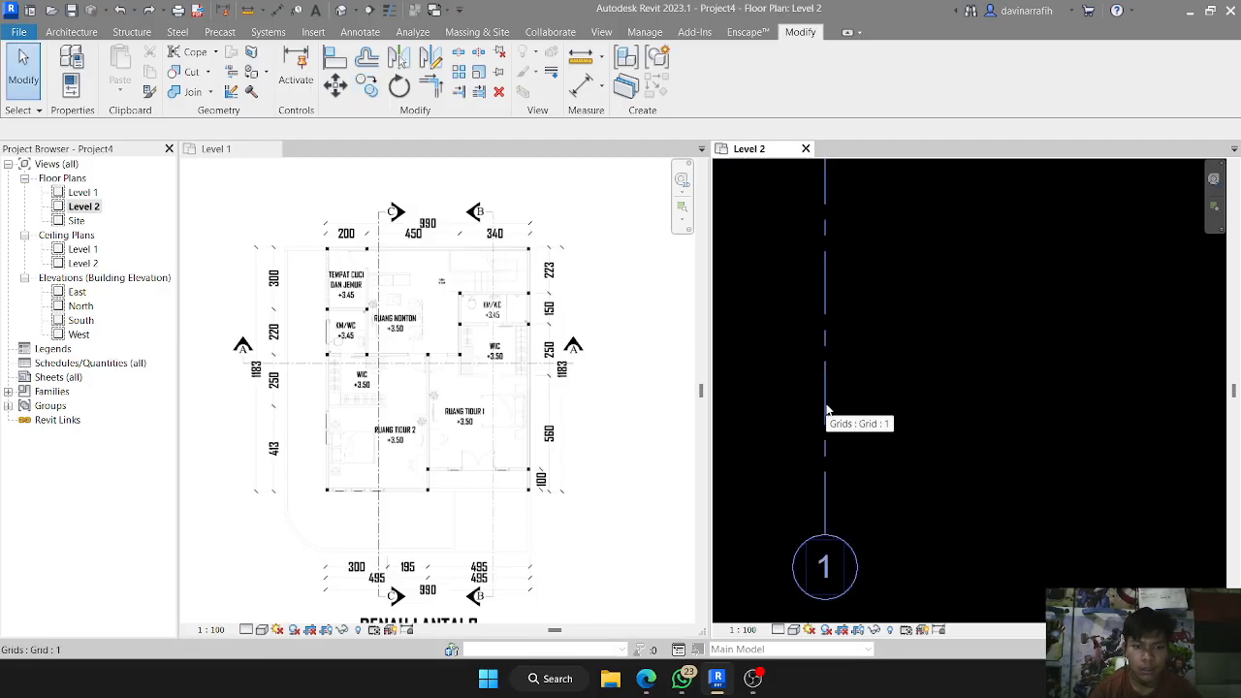
# - Copy the vertical grid line eastward with Multiple on, placing two copies at successive spacings of about 2000 mm and 1000 mm
pyautogui.click(826, 409)
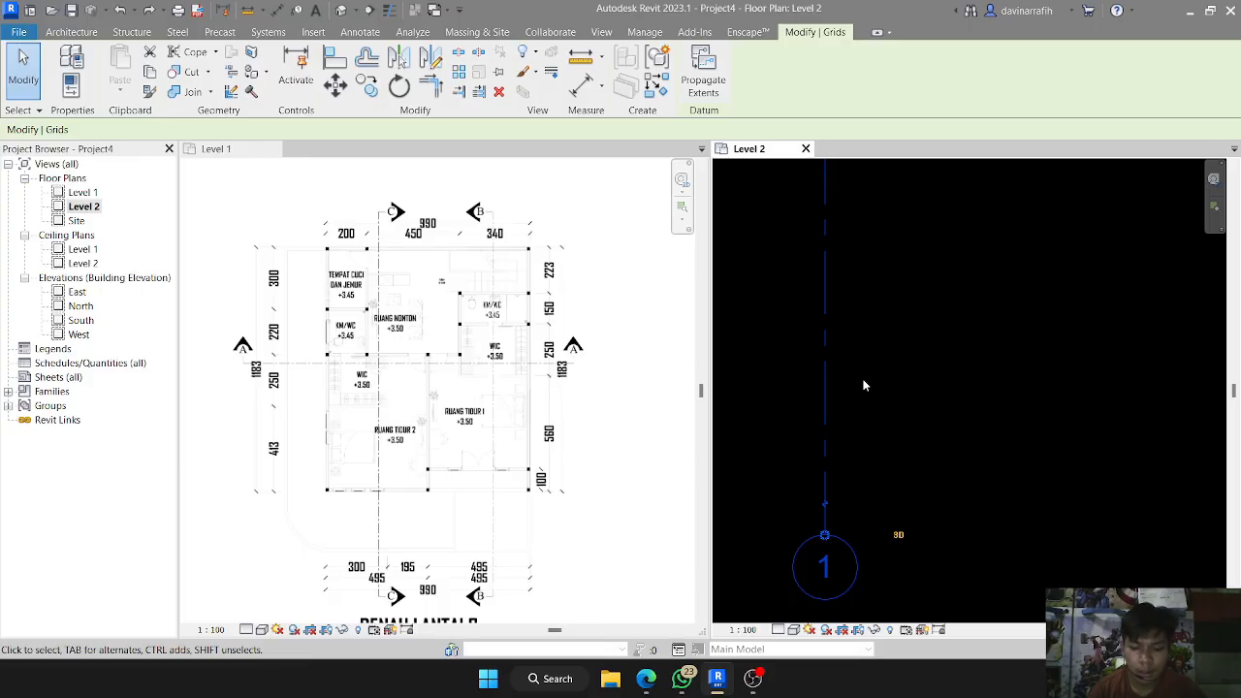
pyautogui.press('m')
pyautogui.press('v')
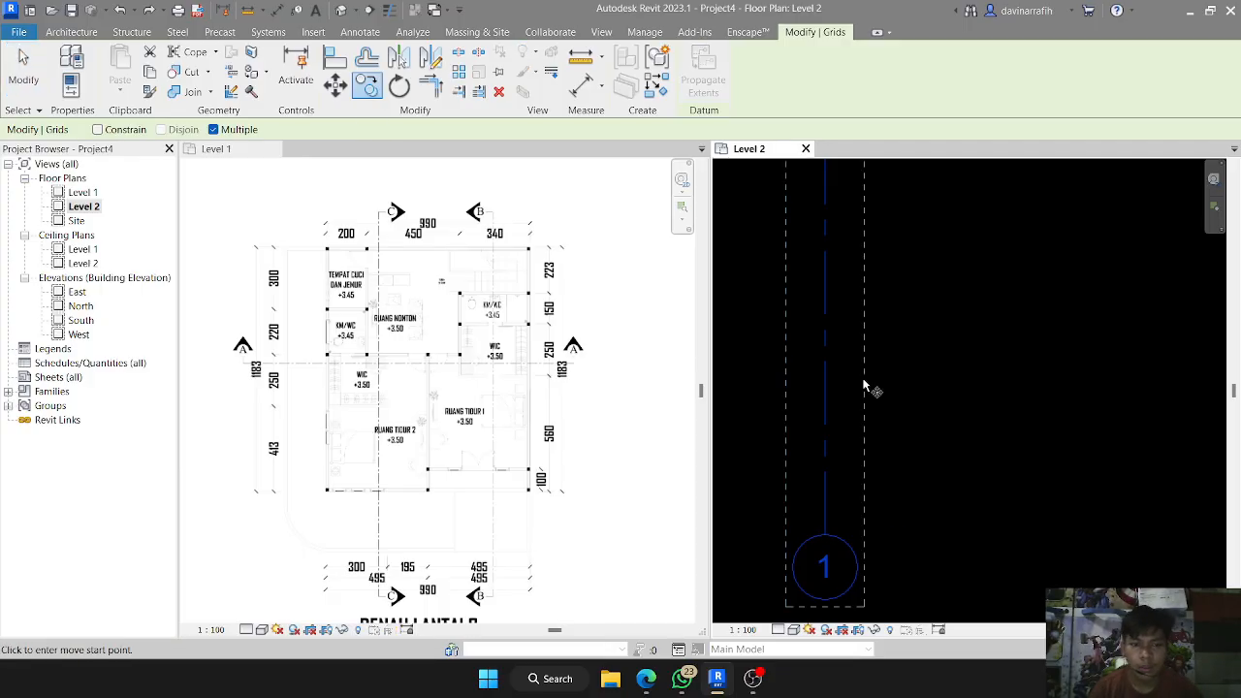
pyautogui.click(824, 419)
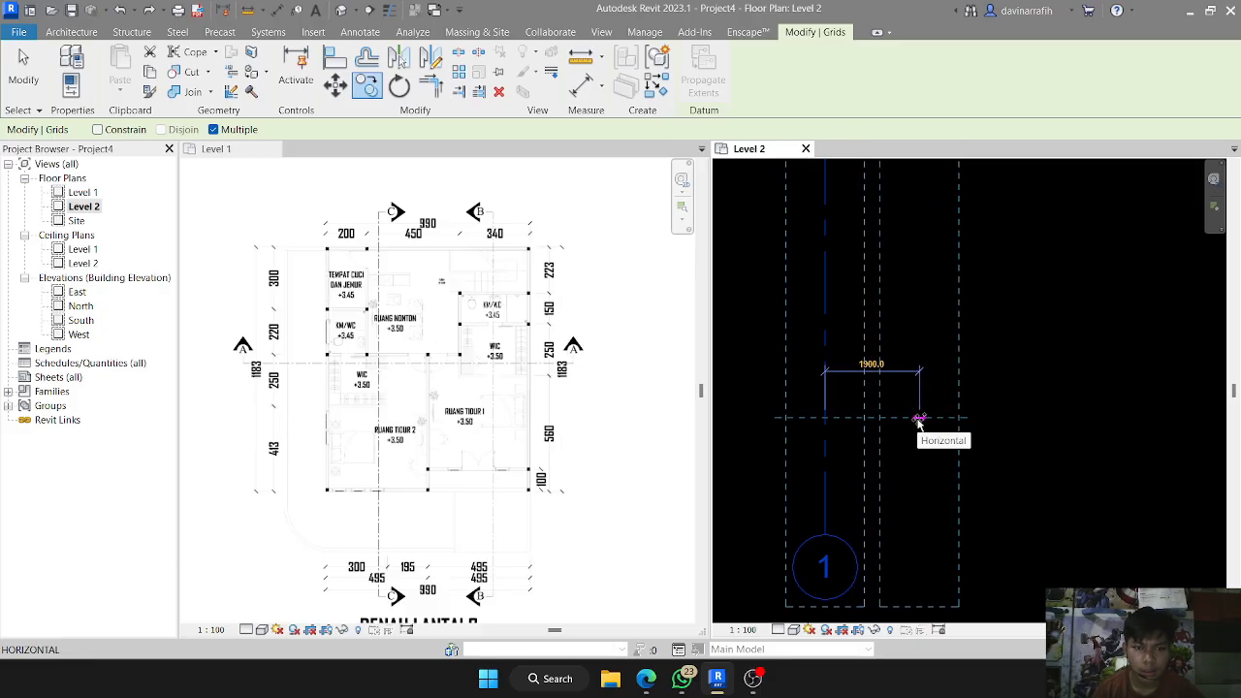
pyautogui.click(925, 418)
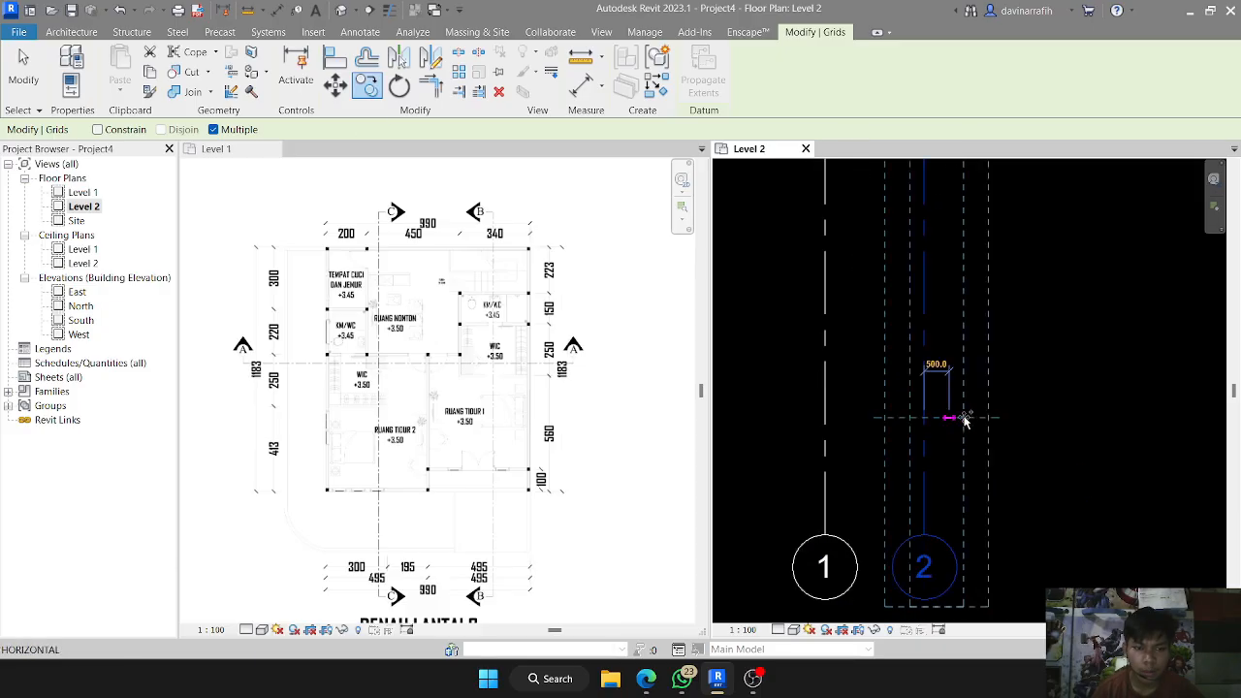
pyautogui.moveTo(1067, 423); pyautogui.dragTo(962, 446, button='middle')
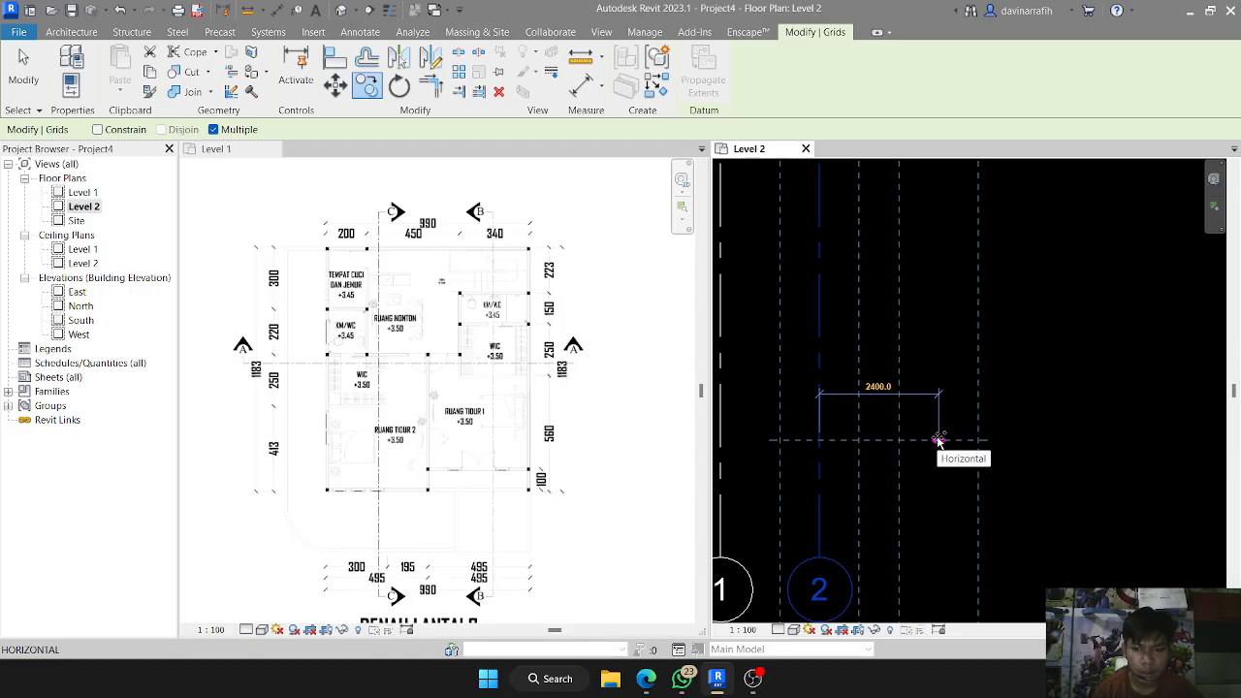
pyautogui.click(870, 441)
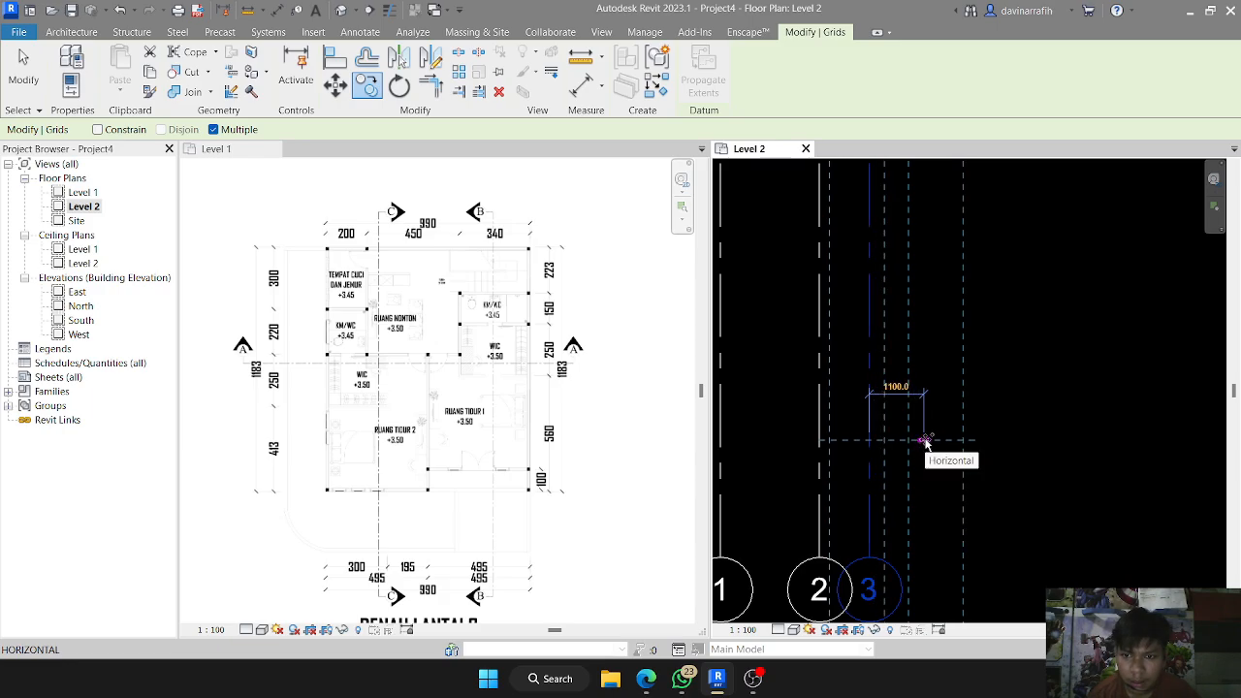
# - Add two more vertical grid copies further east, spaced 1950 mm and 2550 mm one after the other
pyautogui.moveTo(963, 436); pyautogui.dragTo(929, 427, button='middle')
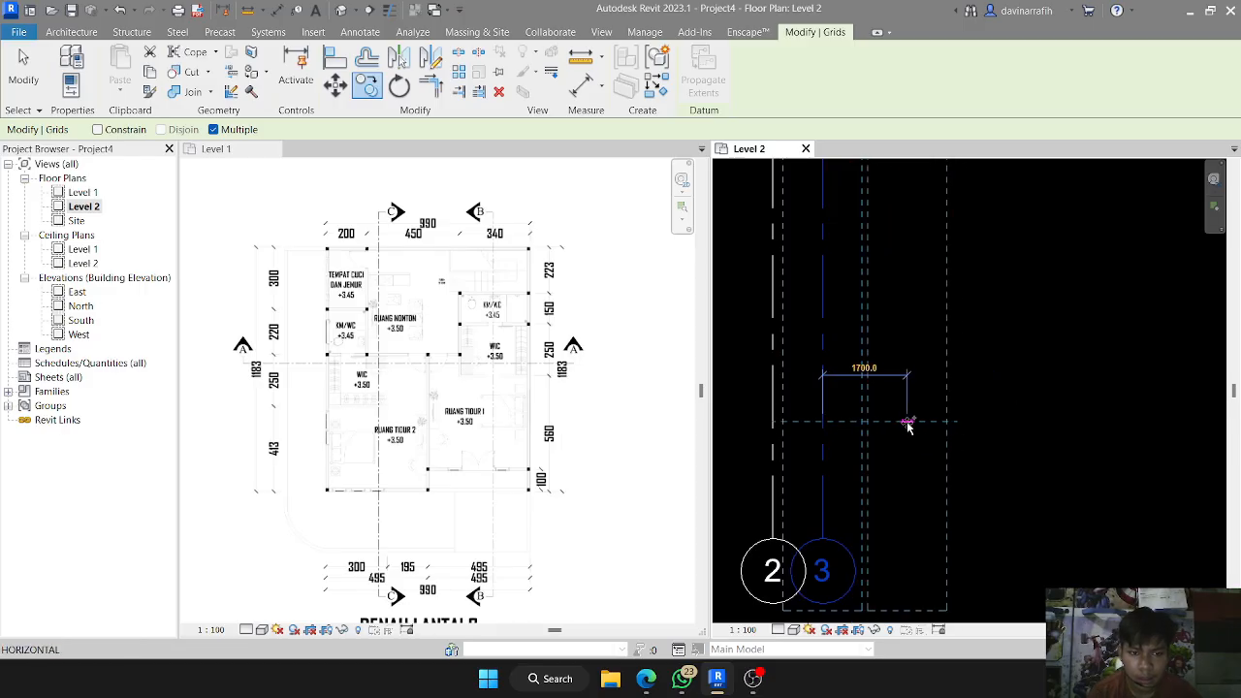
pyautogui.write('1950')
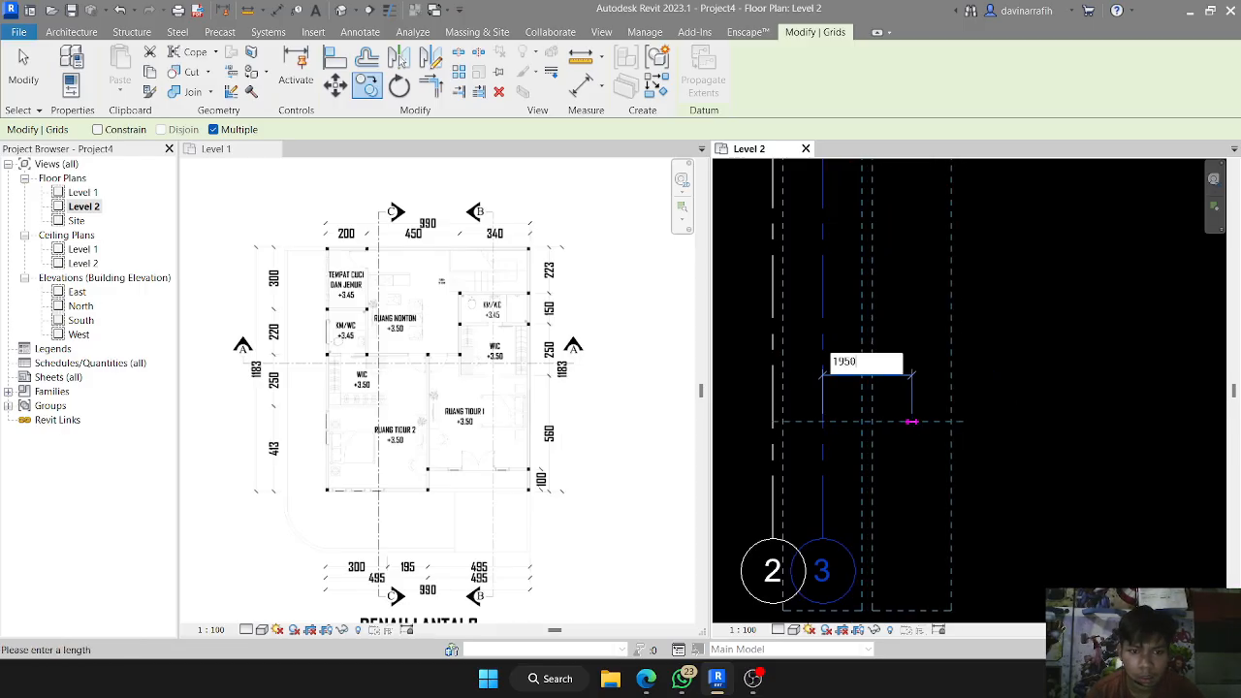
pyautogui.press('Return')
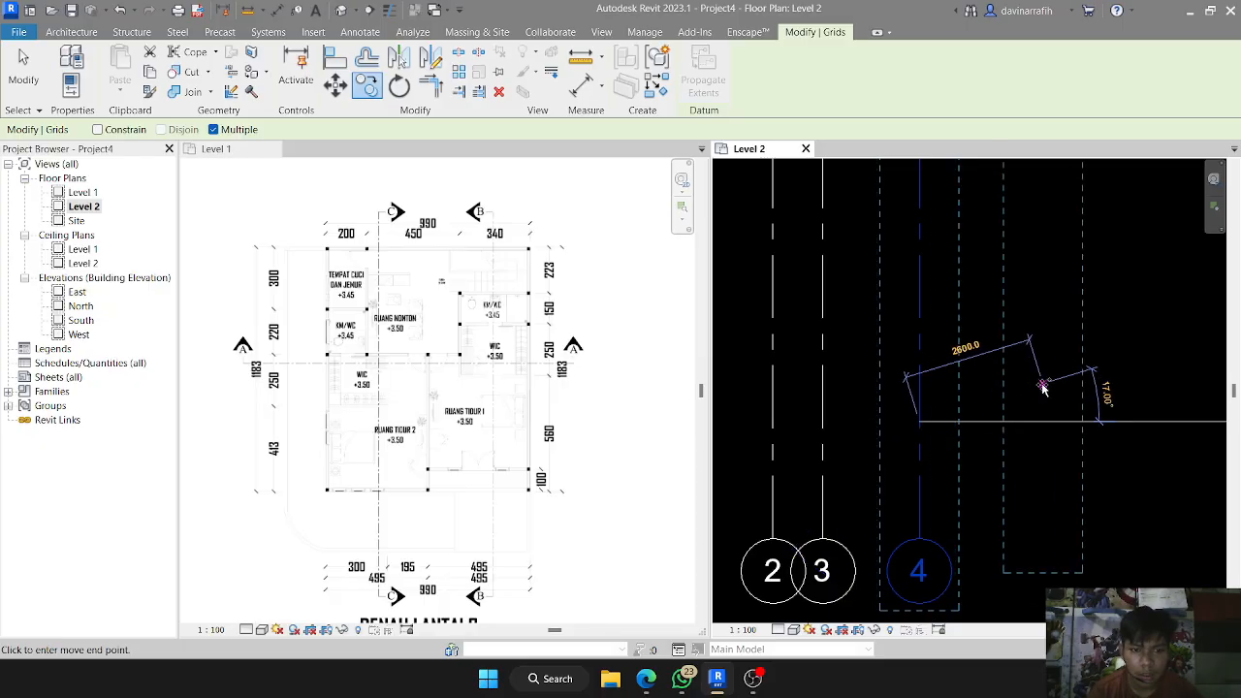
pyautogui.moveTo(1042, 388); pyautogui.dragTo(936, 351, button='middle')
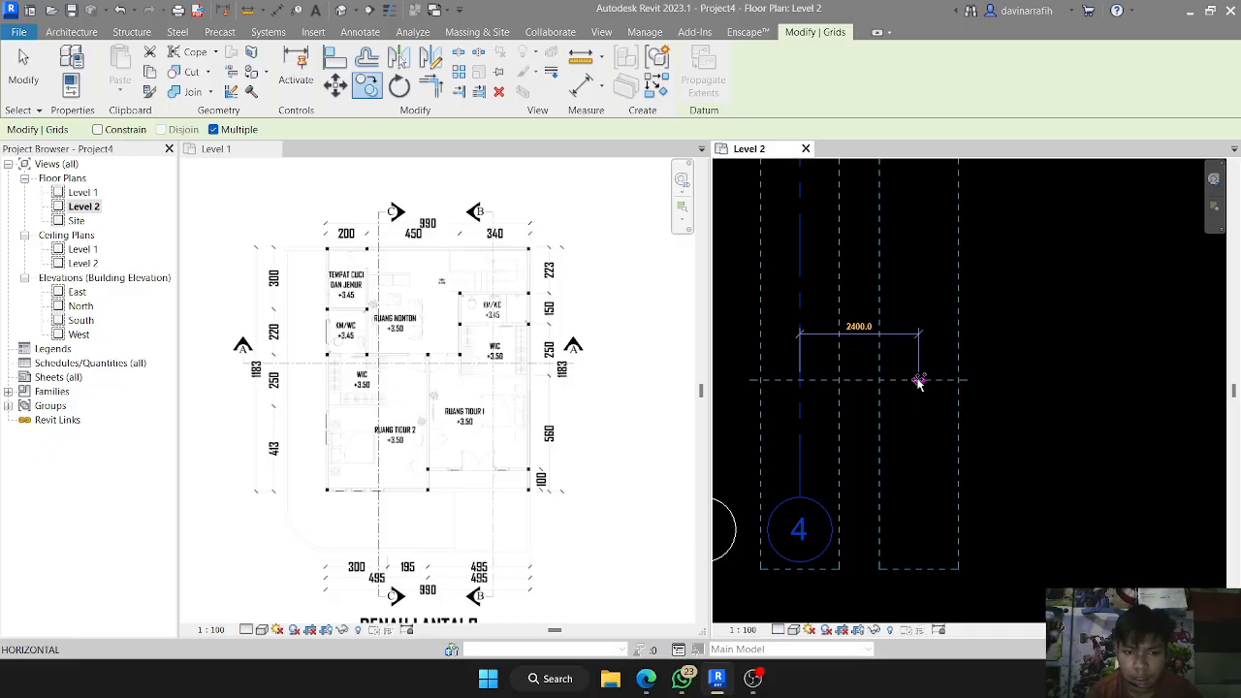
pyautogui.moveTo(945, 382); pyautogui.dragTo(982, 385, button='middle')
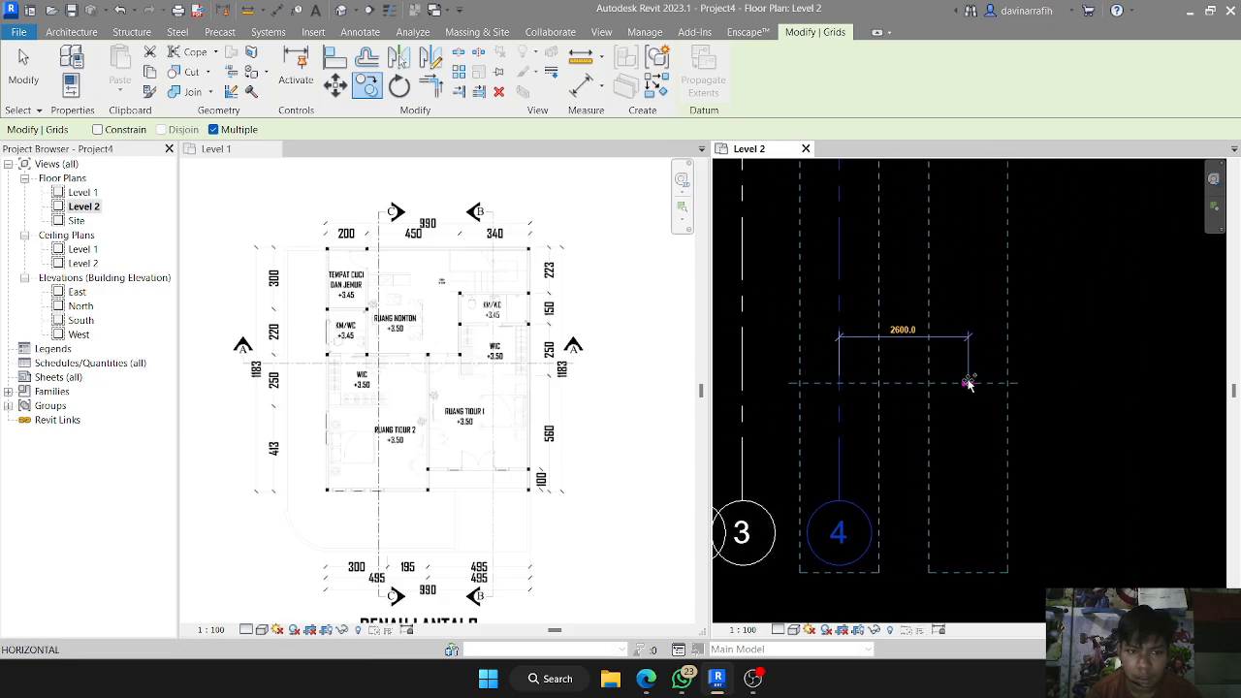
pyautogui.write('2550')
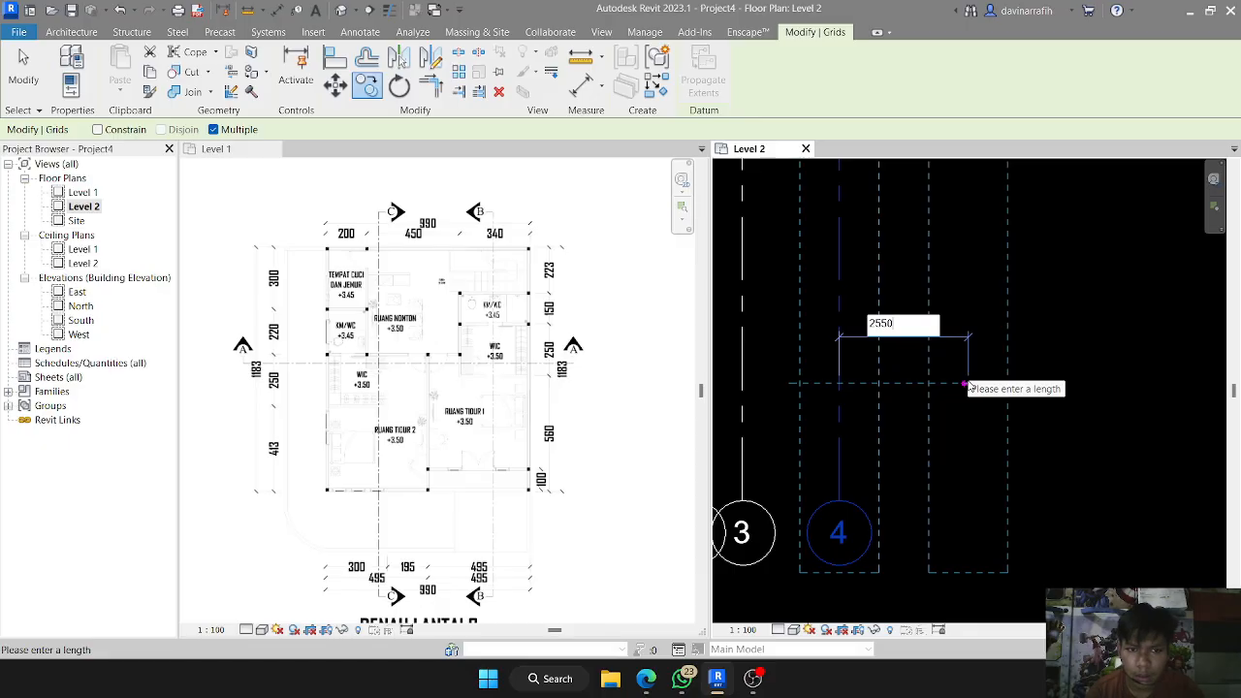
pyautogui.press('Return')
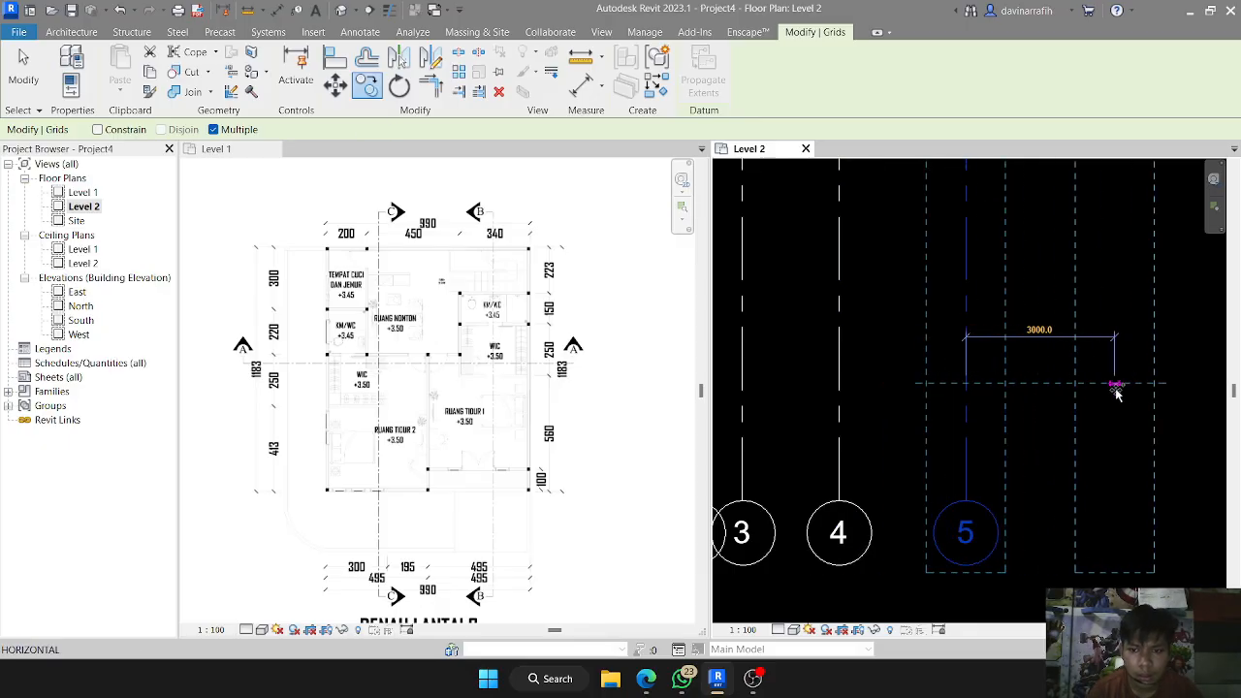
# - Place the last vertical grid copy 3400 mm east of grid 5 and end the Copy command
pyautogui.moveTo(1109, 387); pyautogui.dragTo(895, 409, button='middle')
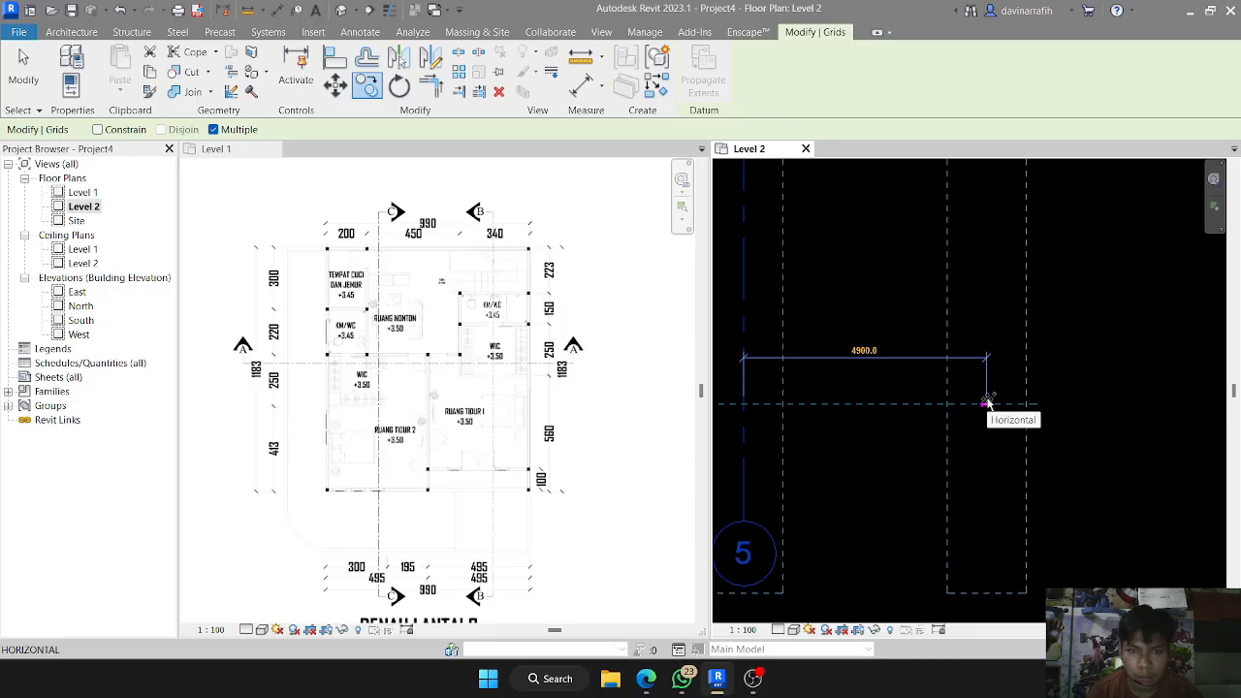
pyautogui.write('3400')
pyautogui.press('Return')
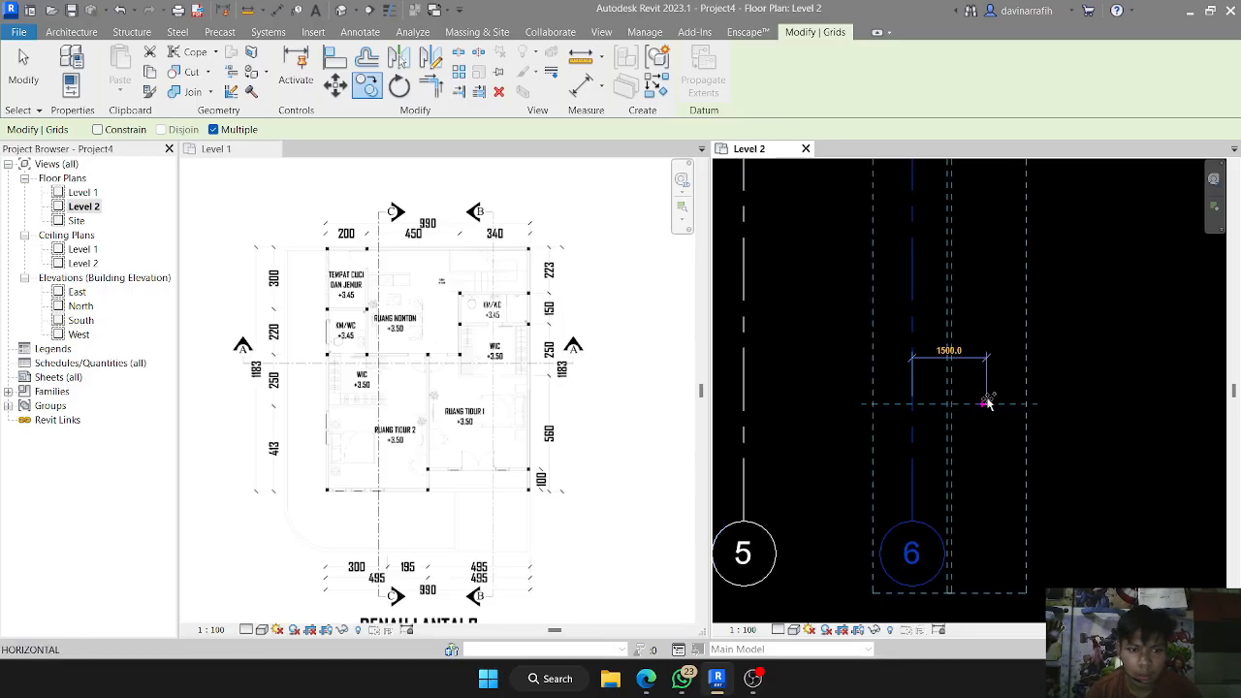
pyautogui.scroll(-4, 985, 403)
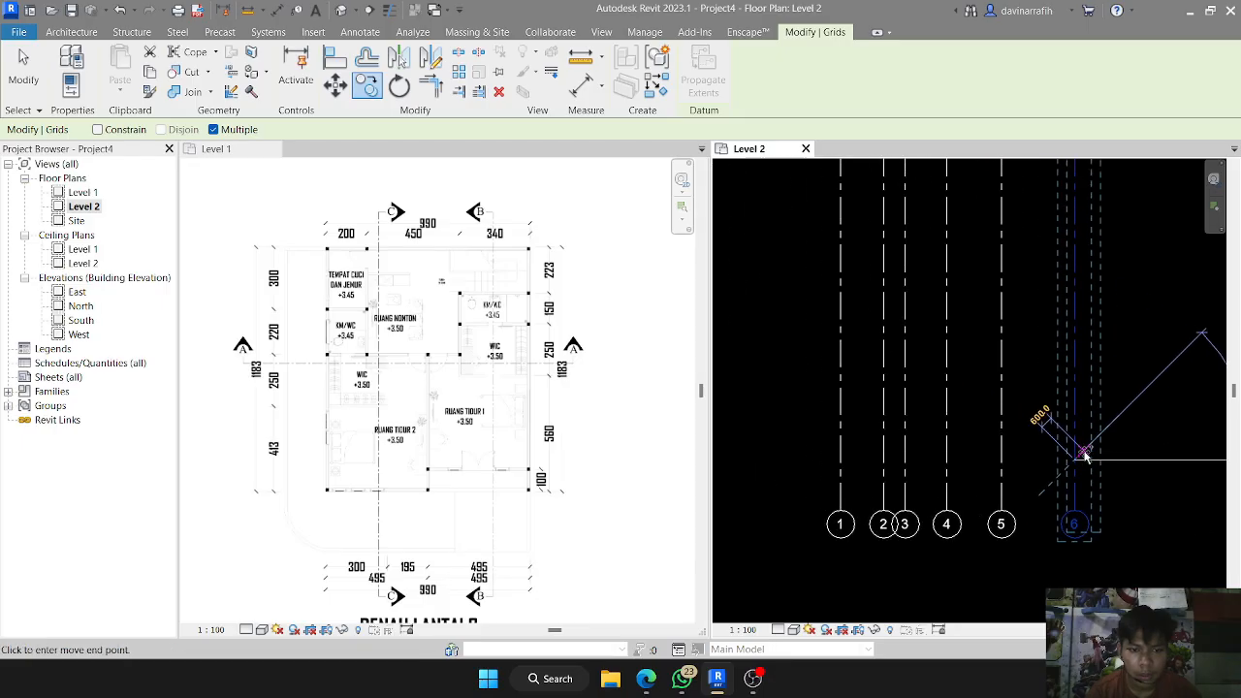
pyautogui.press('Escape')
# - Examine the vertical grid lines in Level 2 along their full length, from the bubbles to the upper ends
pyautogui.moveTo(1038, 358); pyautogui.dragTo(962, 395, button='middle')
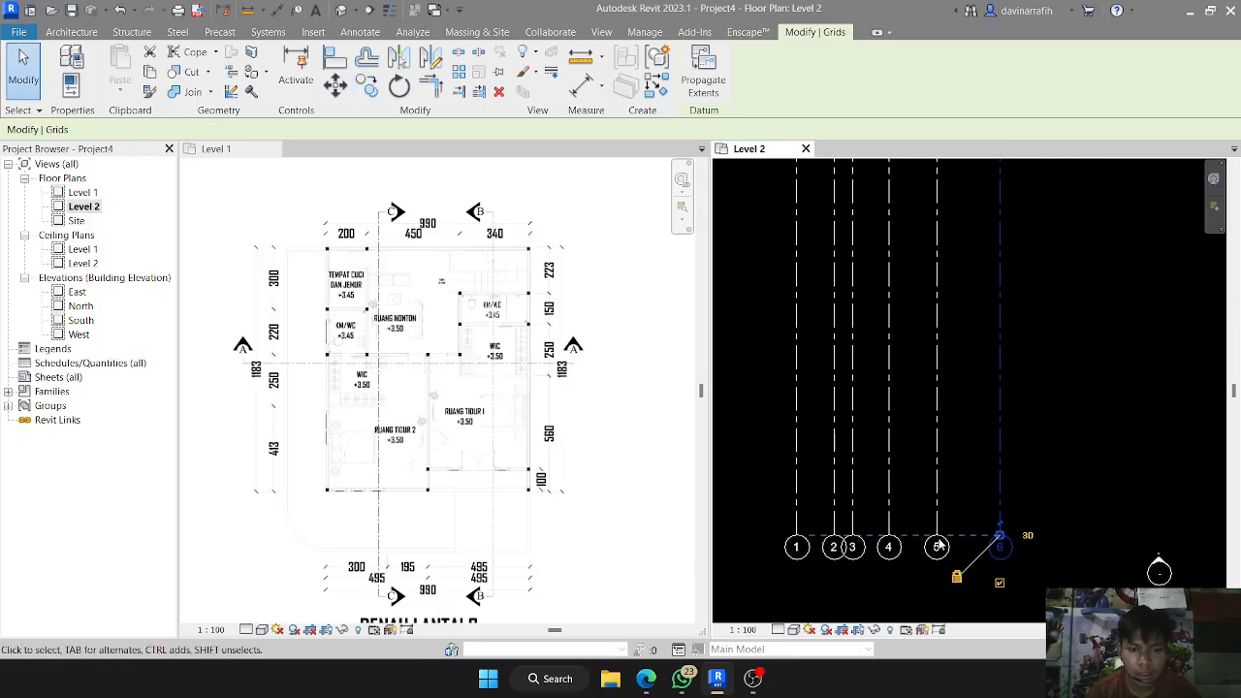
pyautogui.moveTo(881, 532); pyautogui.dragTo(873, 621, button='middle')
pyautogui.scroll(-3, 833, 420)
pyautogui.moveTo(844, 488); pyautogui.dragTo(842, 374, button='middle')
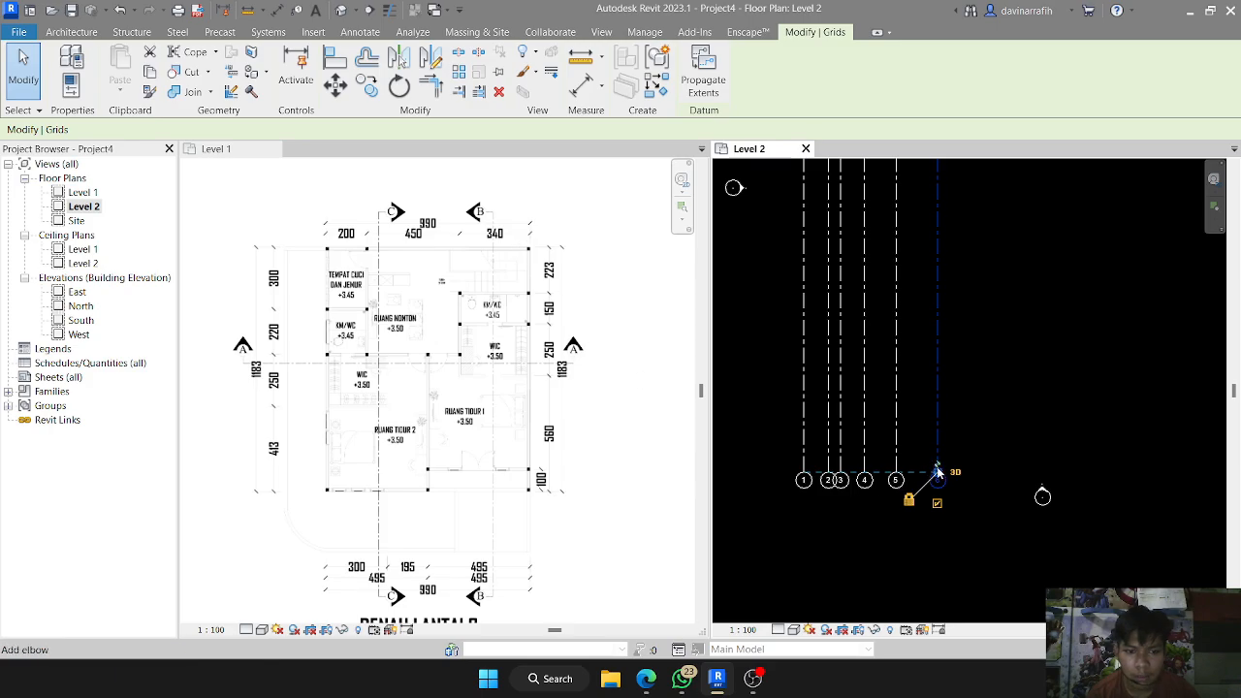
pyautogui.scroll(3, 940, 486)
pyautogui.press('Escape')
pyautogui.moveTo(888, 470); pyautogui.dragTo(1010, 469, button='middle')
pyautogui.moveTo(793, 464); pyautogui.dragTo(926, 470, button='middle')
pyautogui.scroll(-2, 926, 469)
pyautogui.scroll(-1, 914, 343)
pyautogui.moveTo(879, 226); pyautogui.dragTo(816, 419, button='middle')
pyautogui.moveTo(779, 307); pyautogui.dragTo(786, 533, button='middle')
pyautogui.scroll(-2, 776, 528)
pyautogui.scroll(2, 793, 380)
pyautogui.scroll(2, 793, 383)
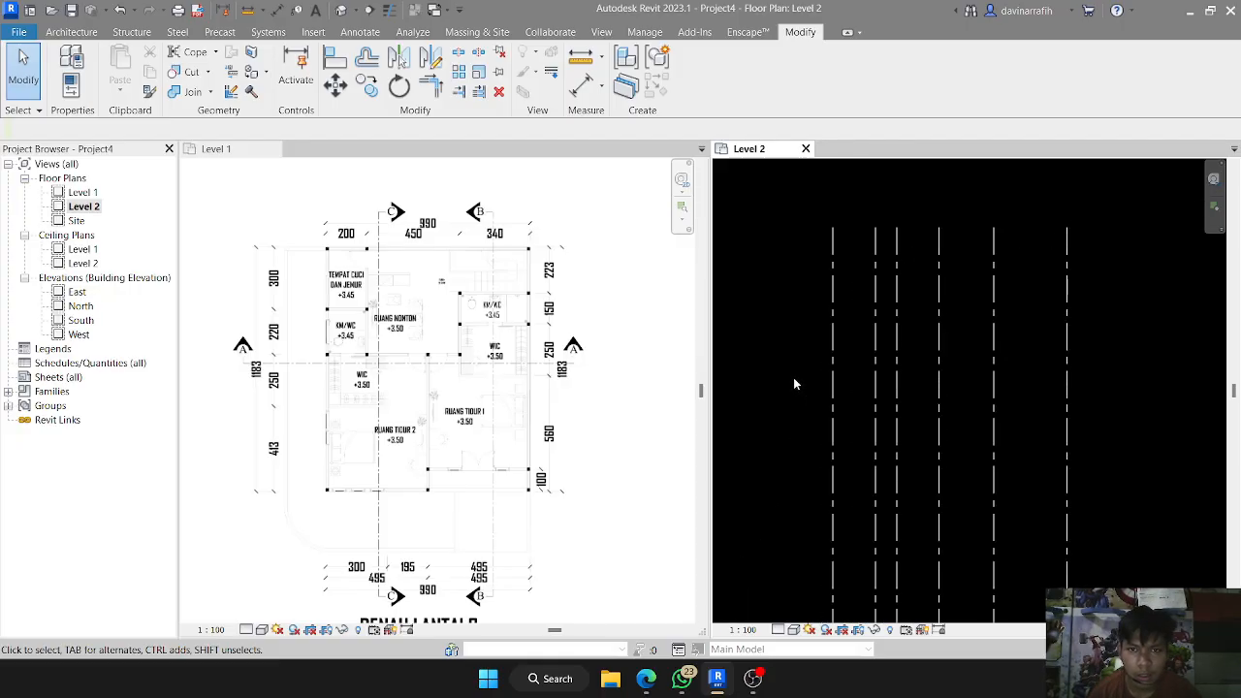
# - Draw a horizontal grid line near the upper ends of the vertical grids, from grid 1 eastward past grid 6, and end the Grid command
pyautogui.click(71, 32)
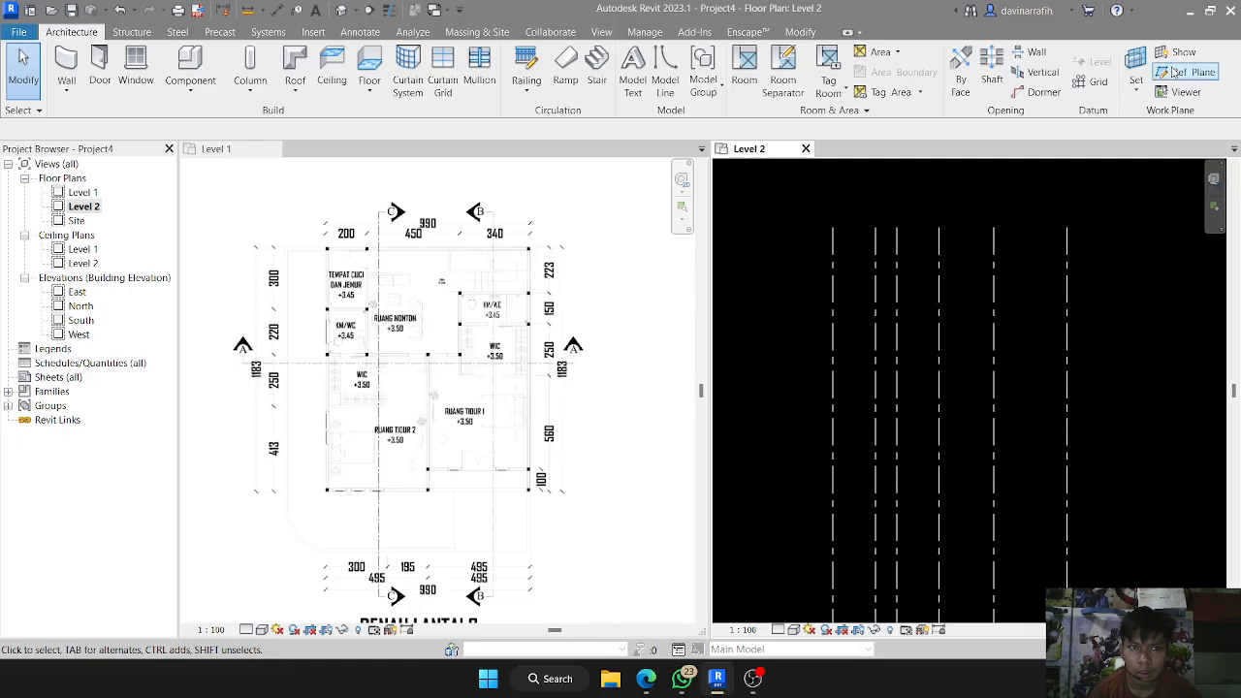
pyautogui.click(1097, 82)
pyautogui.scroll(1, 834, 296)
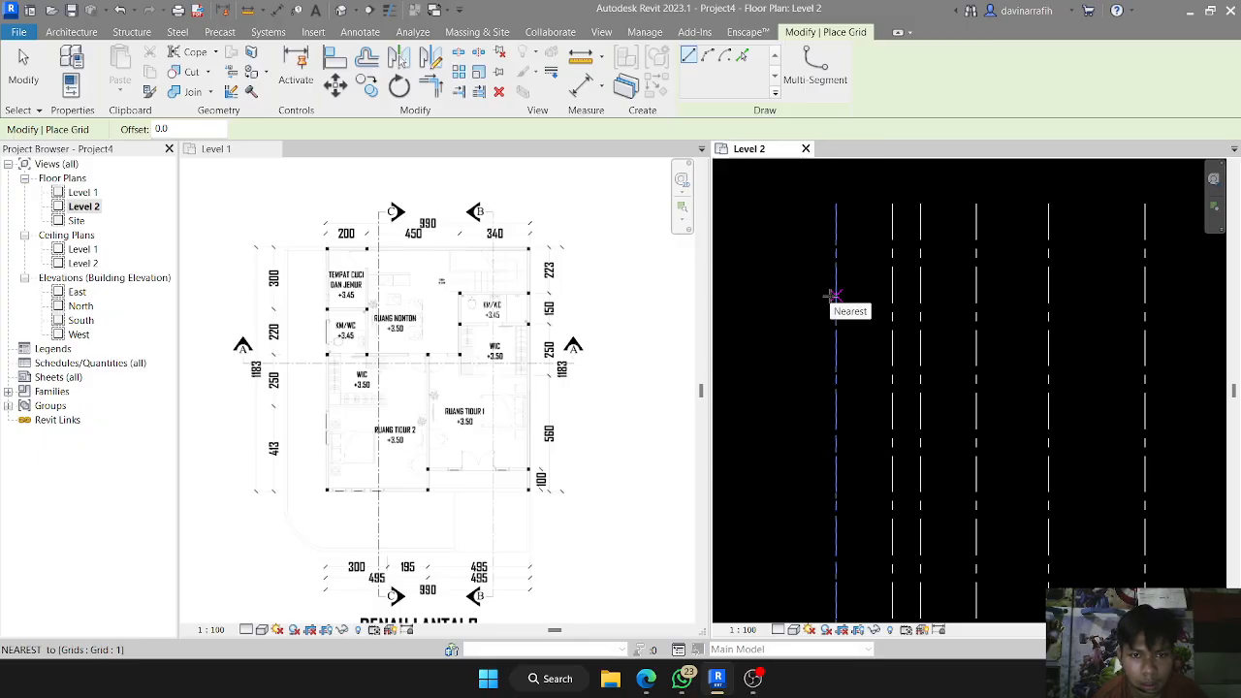
pyautogui.click(833, 296)
pyautogui.scroll(-1, 960, 296)
pyautogui.moveTo(1037, 297); pyautogui.dragTo(877, 307, button='middle')
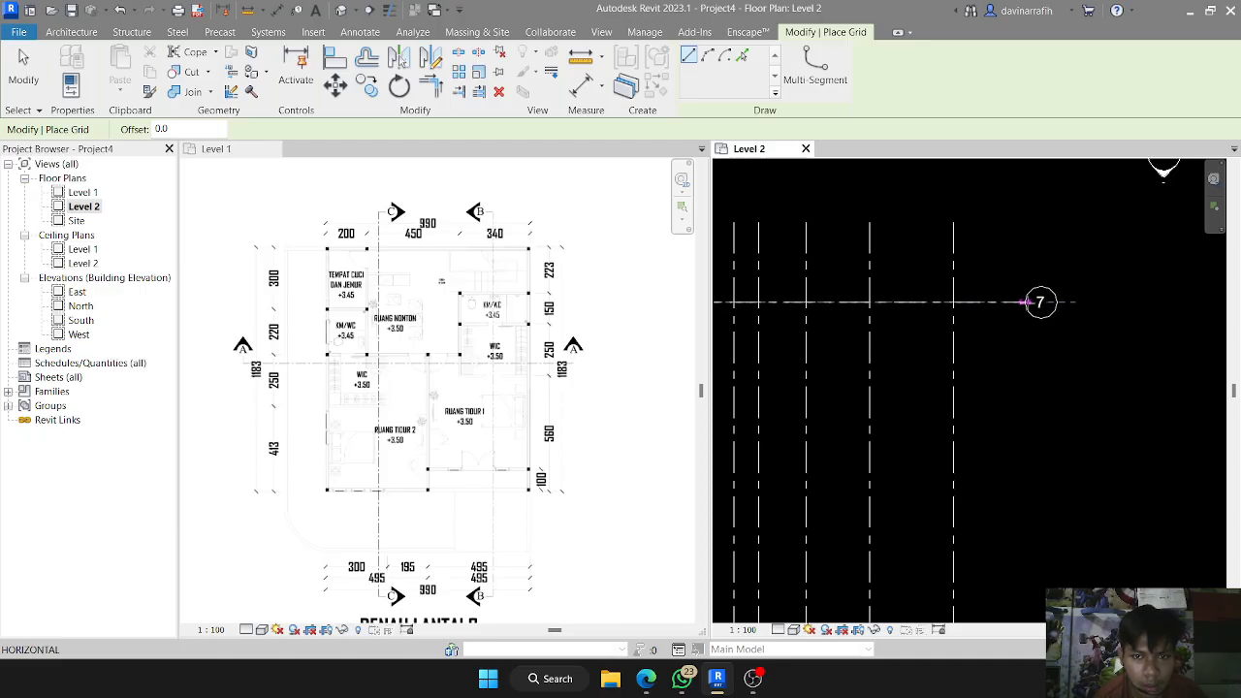
pyautogui.click(1086, 302)
pyautogui.moveTo(1086, 302); pyautogui.dragTo(970, 391, button='middle')
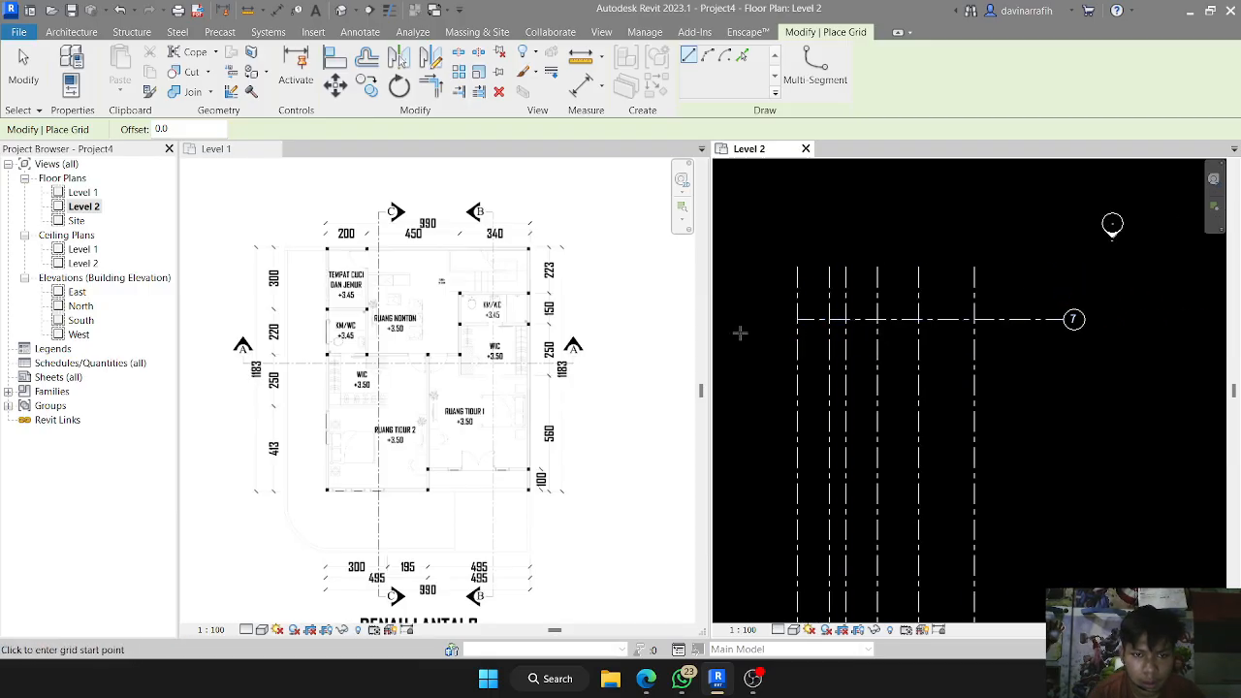
pyautogui.moveTo(812, 322); pyautogui.dragTo(866, 344, button='middle')
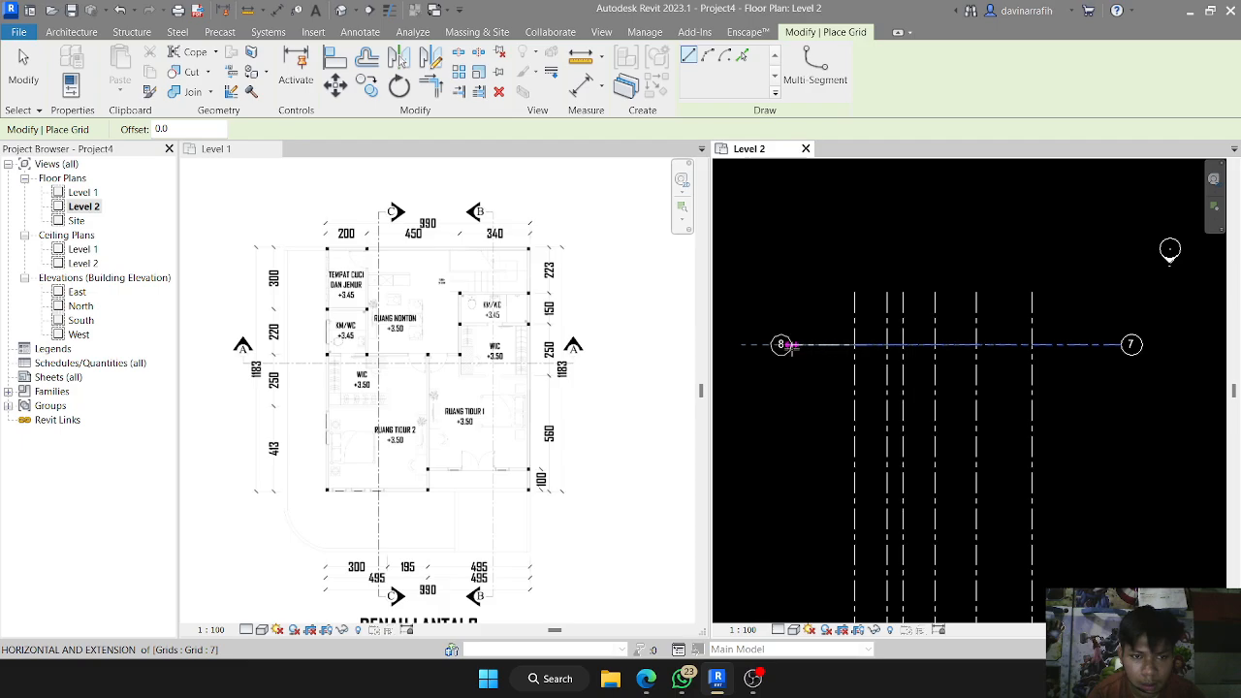
pyautogui.press('Escape')
pyautogui.press('Escape')
# - Copy horizontal grid 7 south by 2230 mm and add another copy 770 mm further south with multiple copying
pyautogui.moveTo(1093, 346); pyautogui.dragTo(983, 347, button='middle')
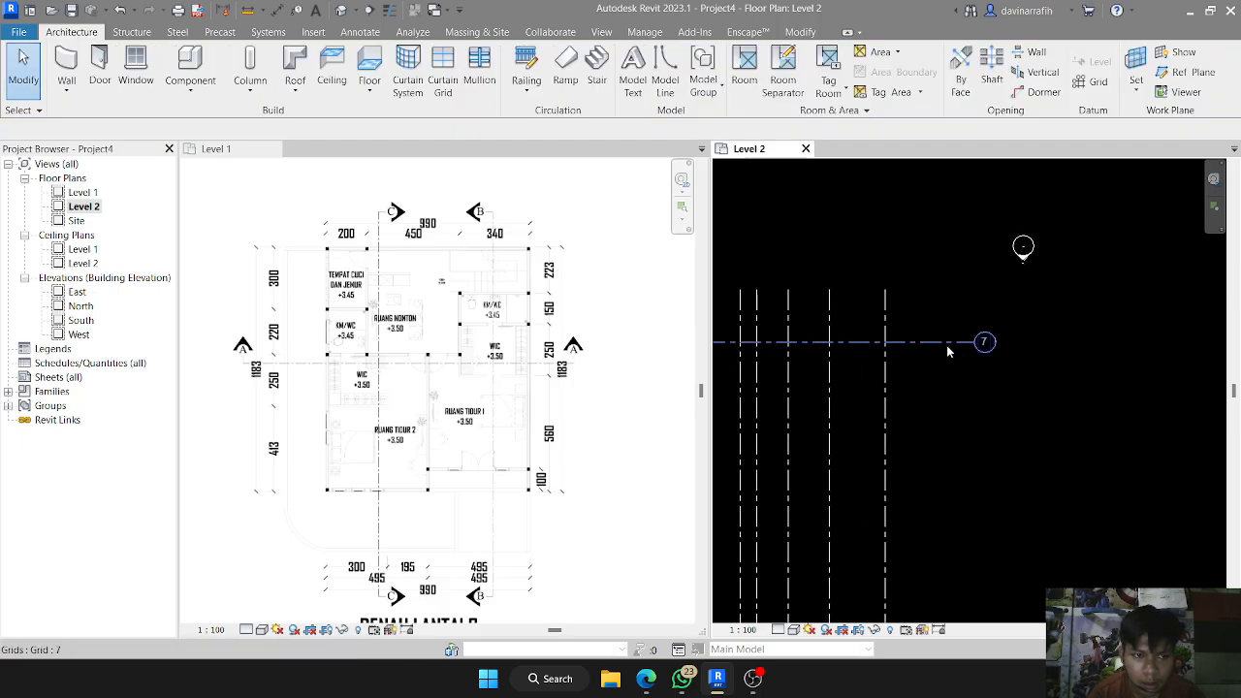
pyautogui.click(948, 345)
pyautogui.press('c')
pyautogui.press('o')
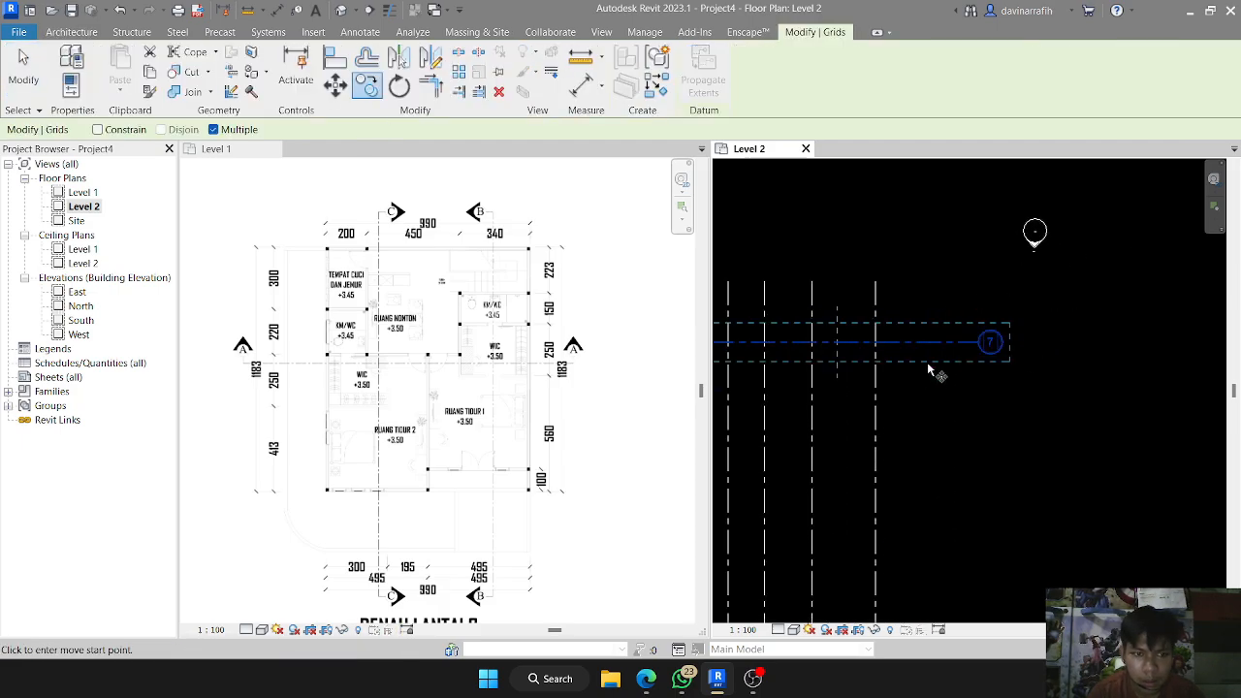
pyautogui.moveTo(912, 391); pyautogui.dragTo(998, 347, button='middle')
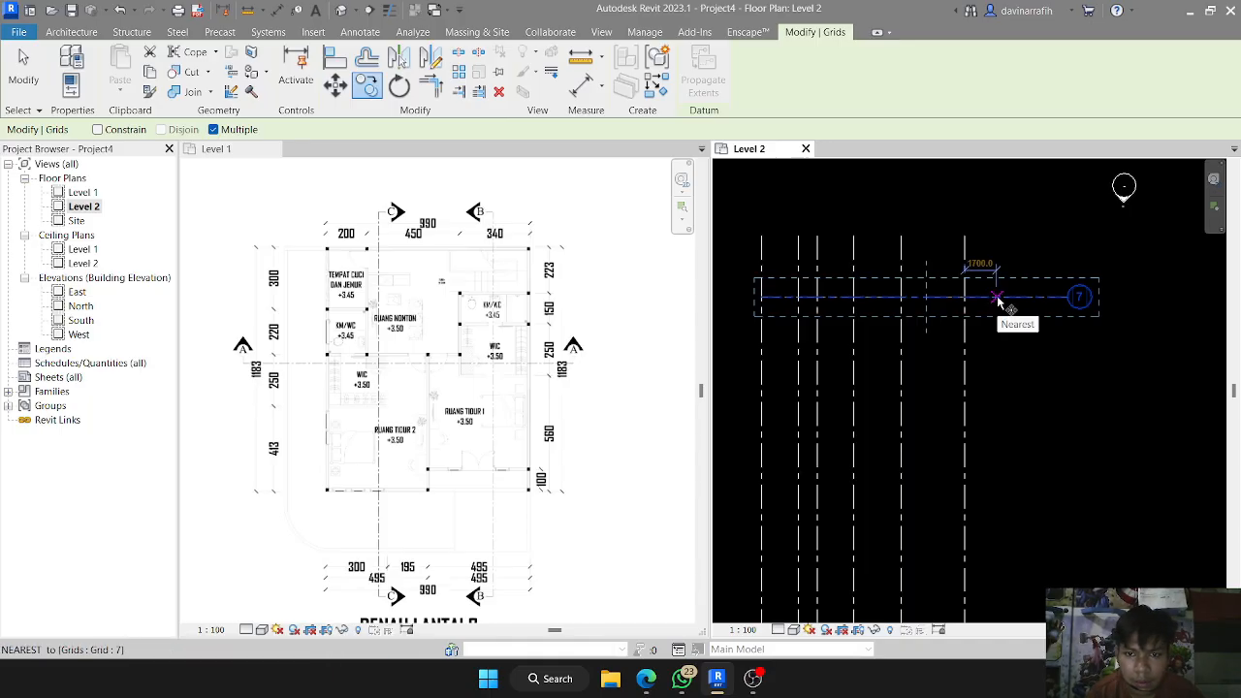
pyautogui.click(999, 300)
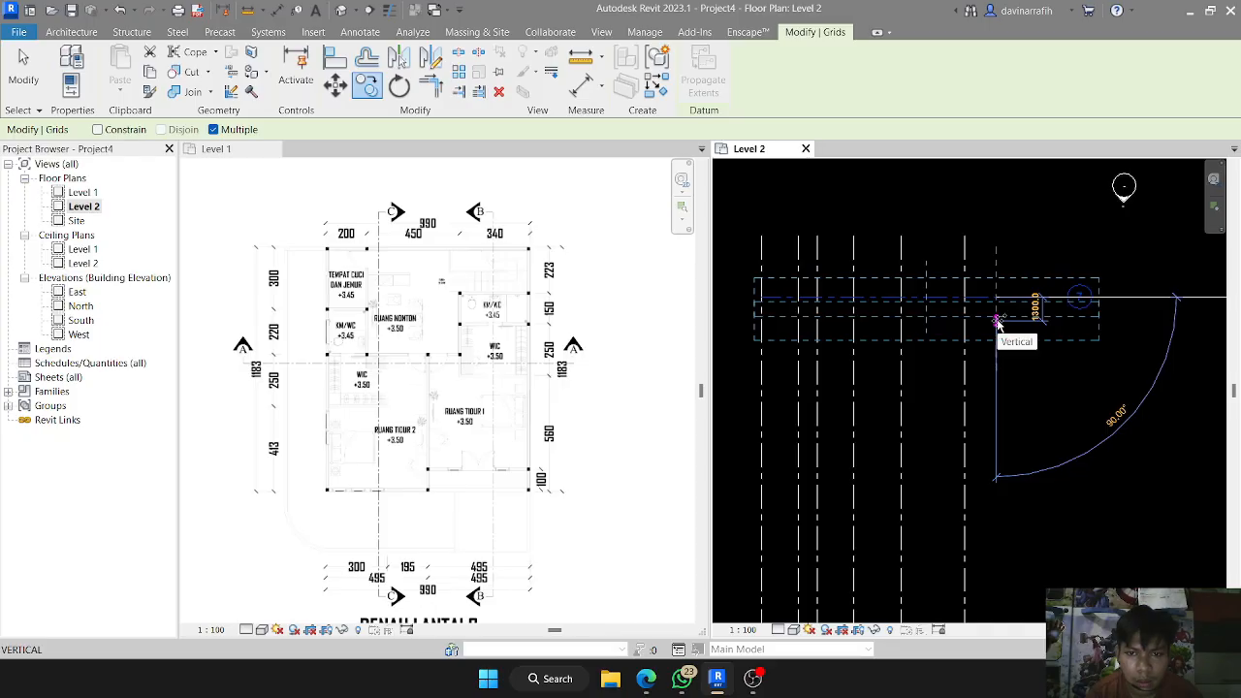
pyautogui.scroll(2, 998, 335)
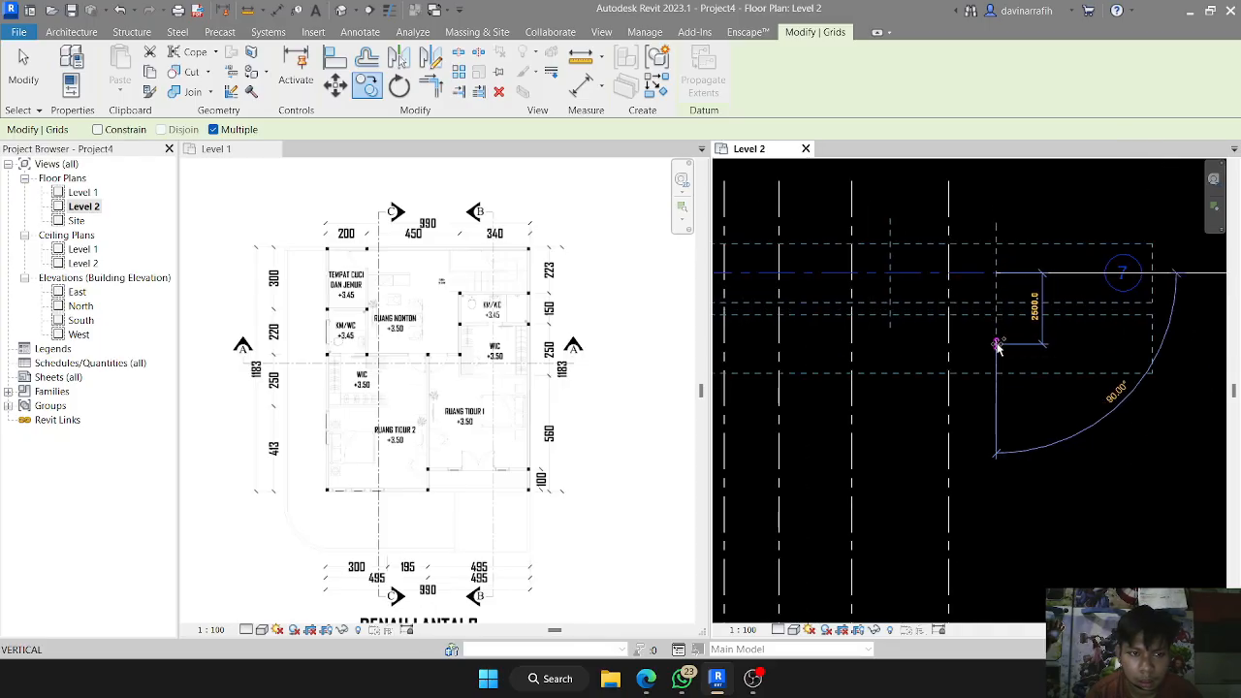
pyautogui.write('22')
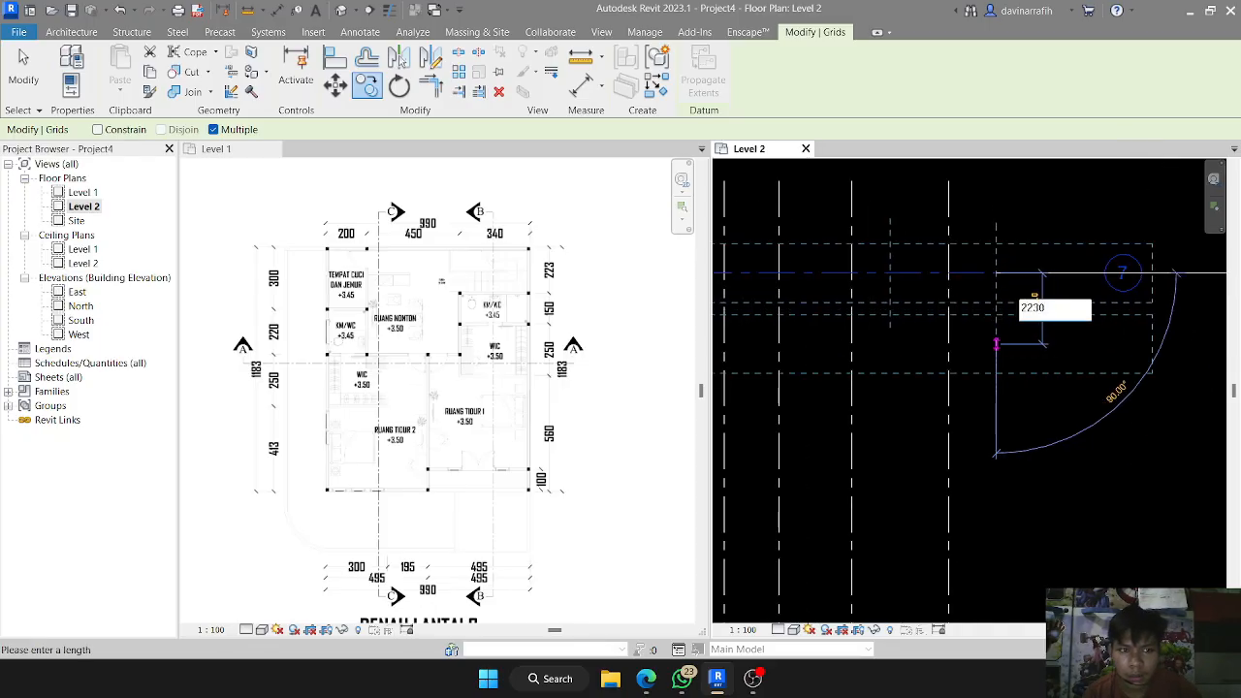
pyautogui.write('30')
pyautogui.press('Return')
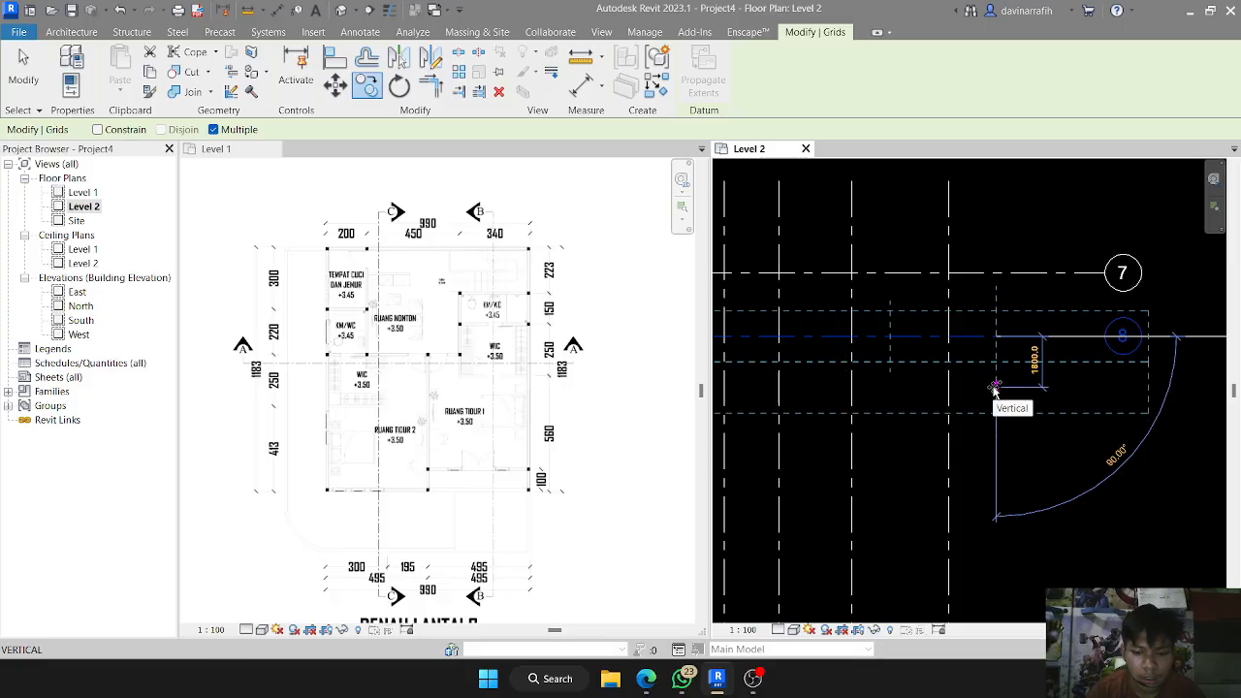
pyautogui.write('770')
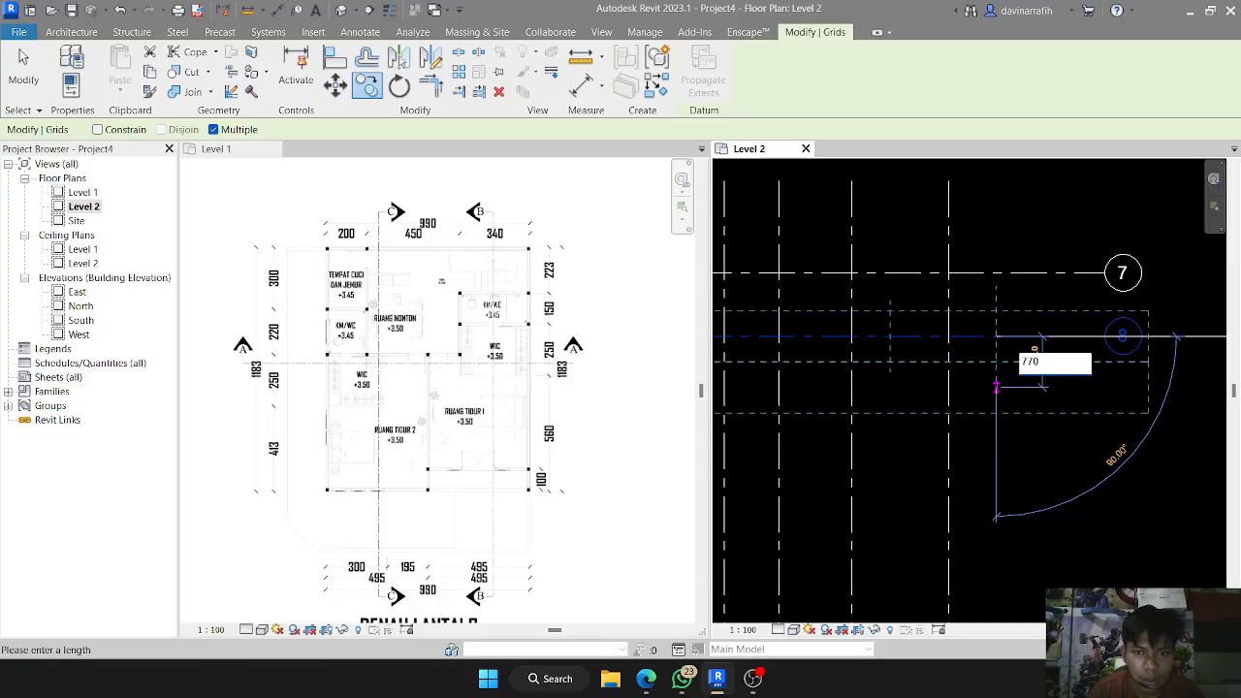
pyautogui.press('Return')
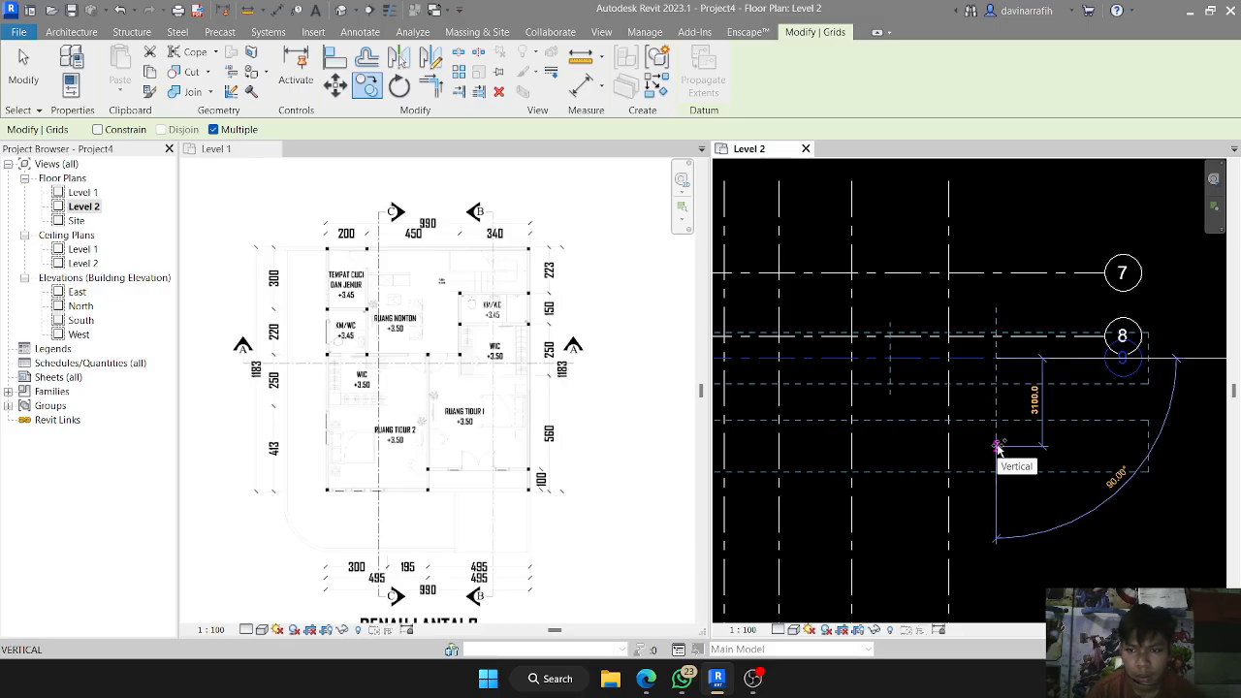
# - Copy grid 8 south by 1500 mm, finish the Copy command and clear the selection
pyautogui.click(984, 341)
pyautogui.press('c')
pyautogui.press('o')
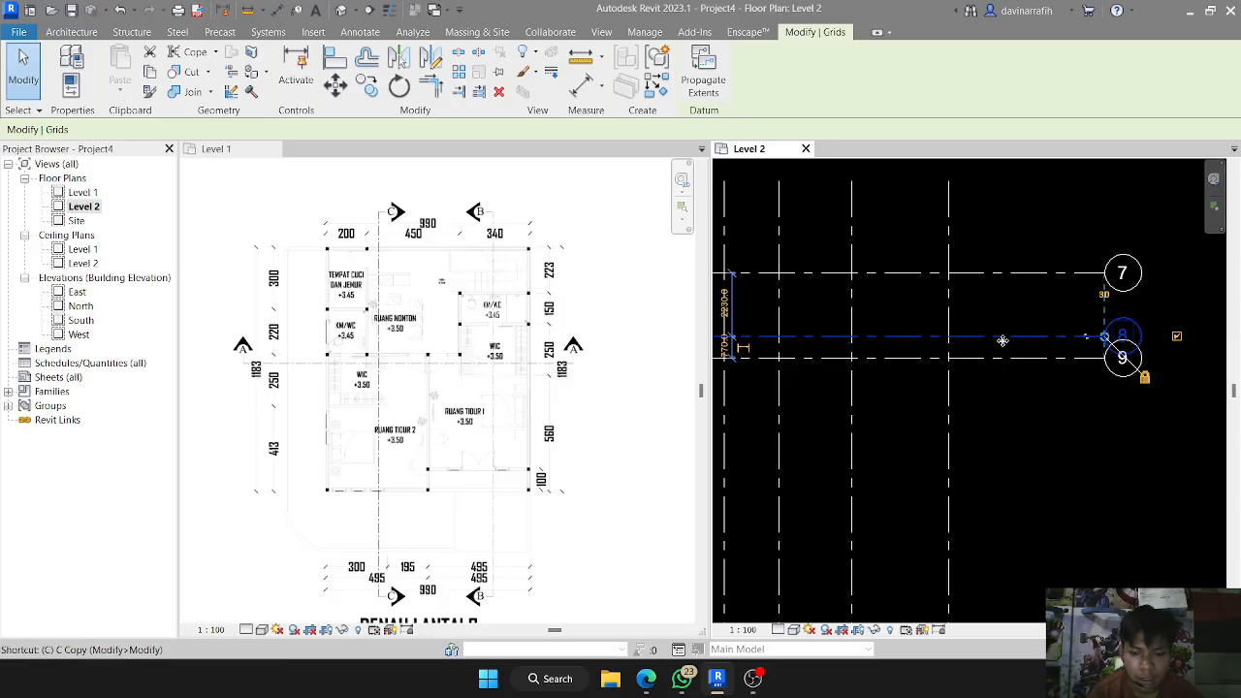
pyautogui.click(1001, 337)
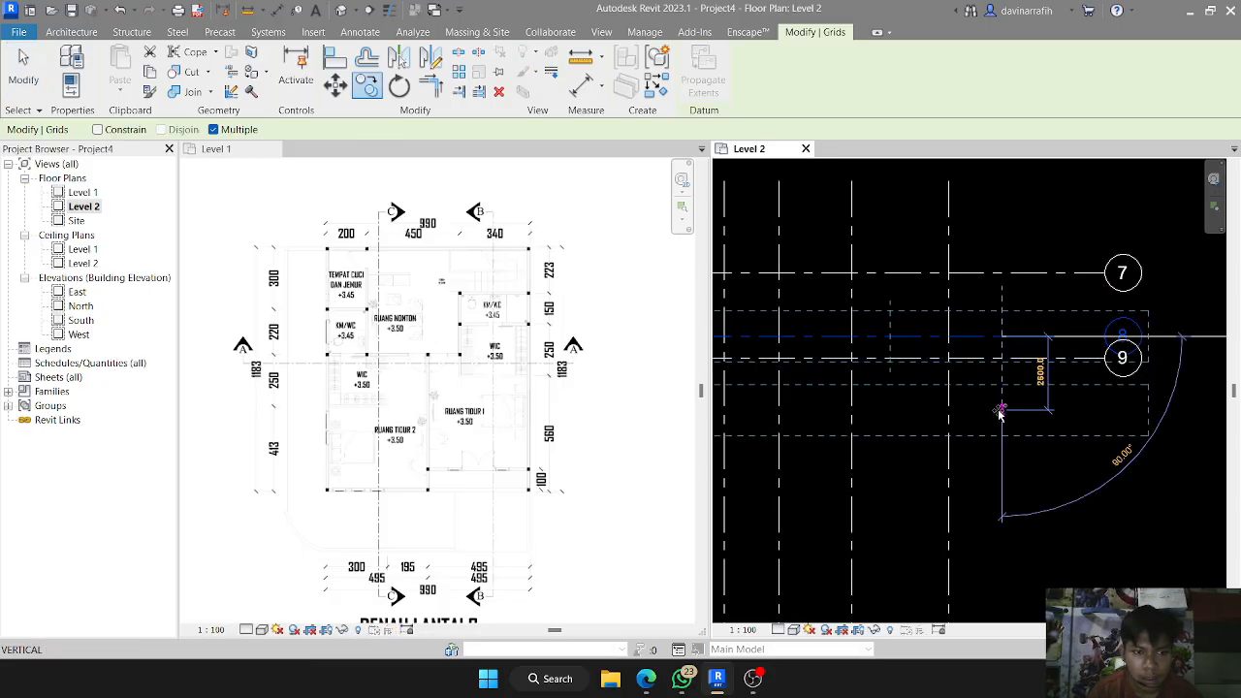
pyautogui.write('15')
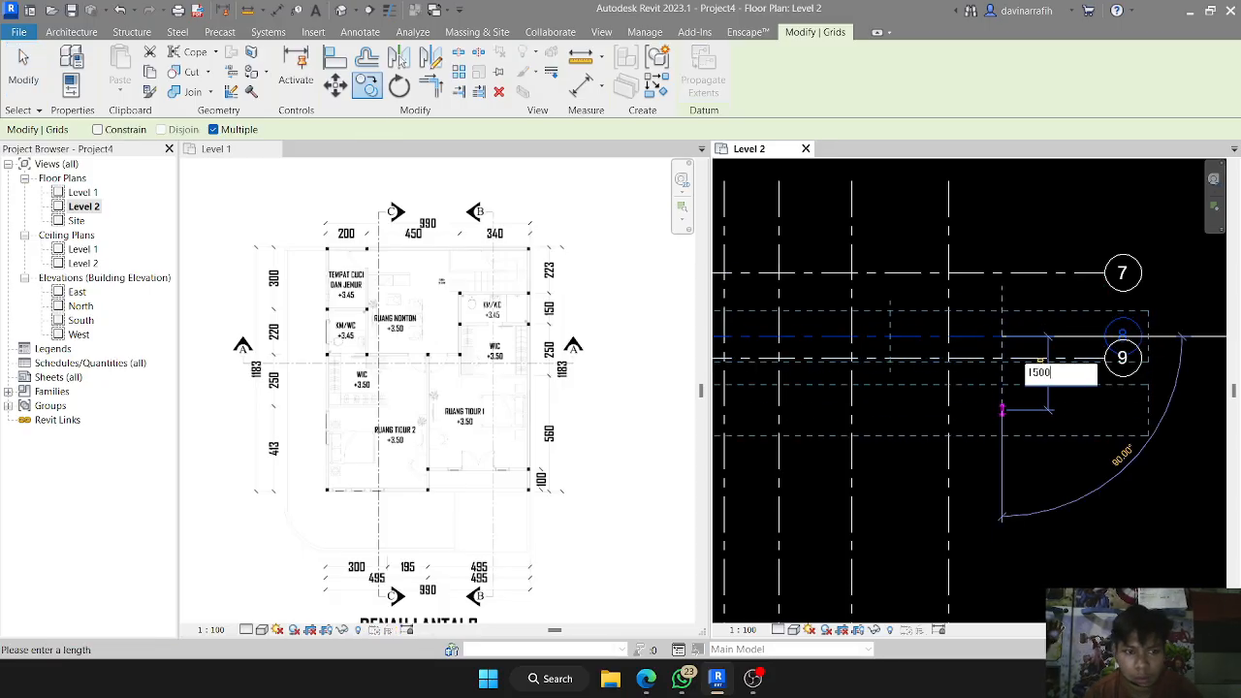
pyautogui.write('00')
pyautogui.press('Return')
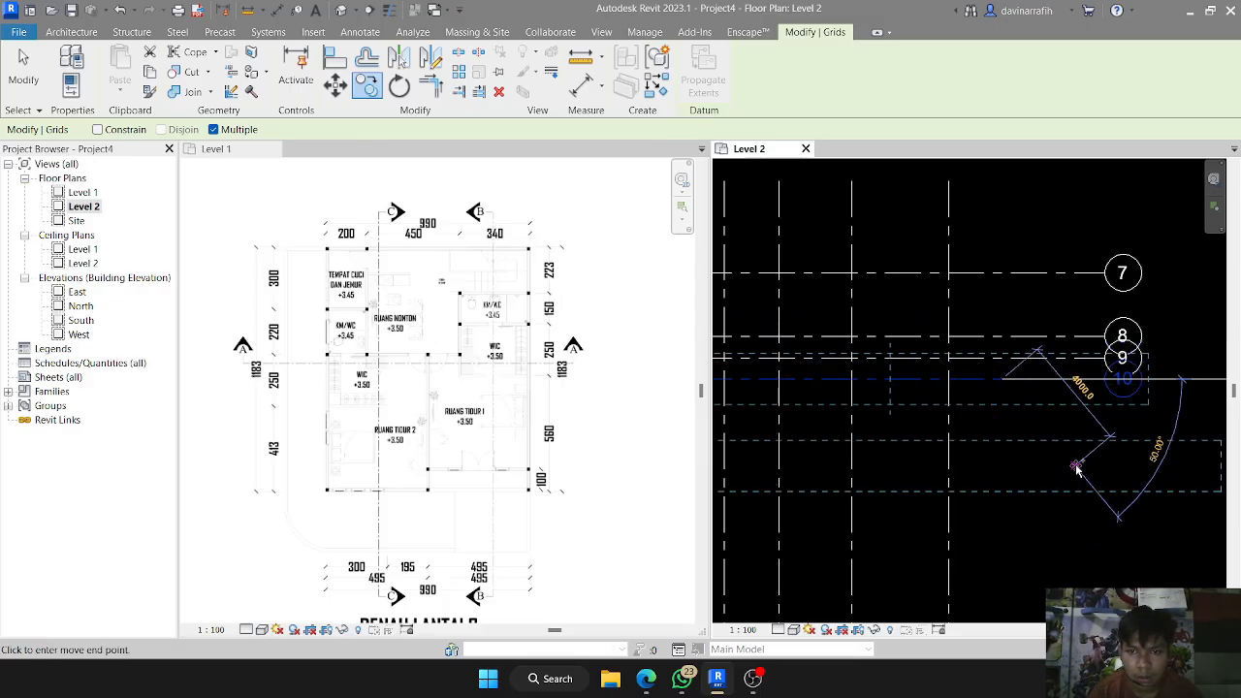
pyautogui.press('Escape')
pyautogui.moveTo(971, 352); pyautogui.dragTo(915, 359, button='middle')
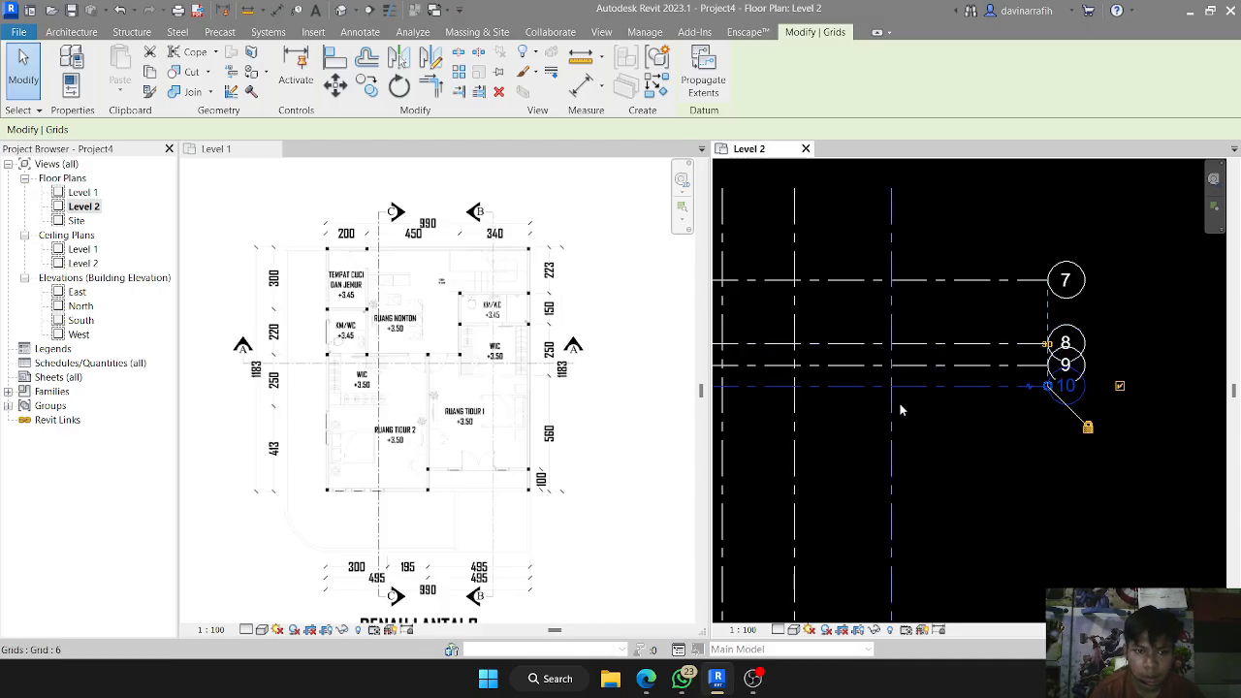
pyautogui.moveTo(946, 390); pyautogui.dragTo(989, 363, button='middle')
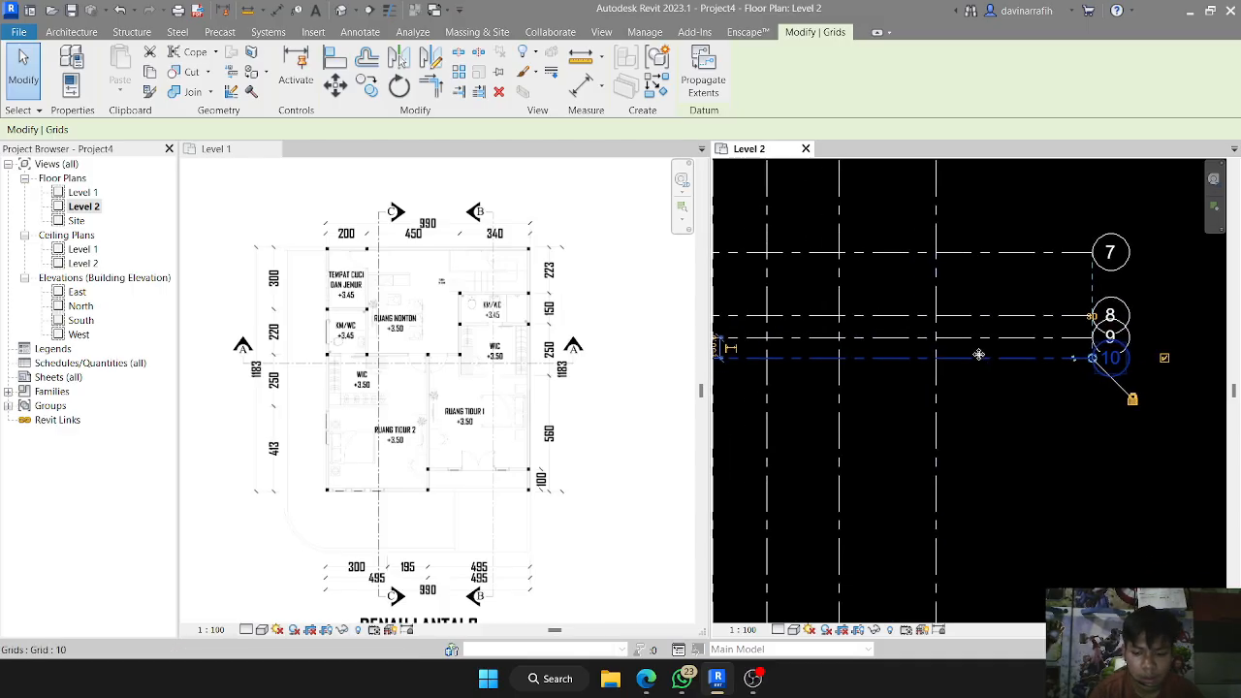
pyautogui.press('Escape')
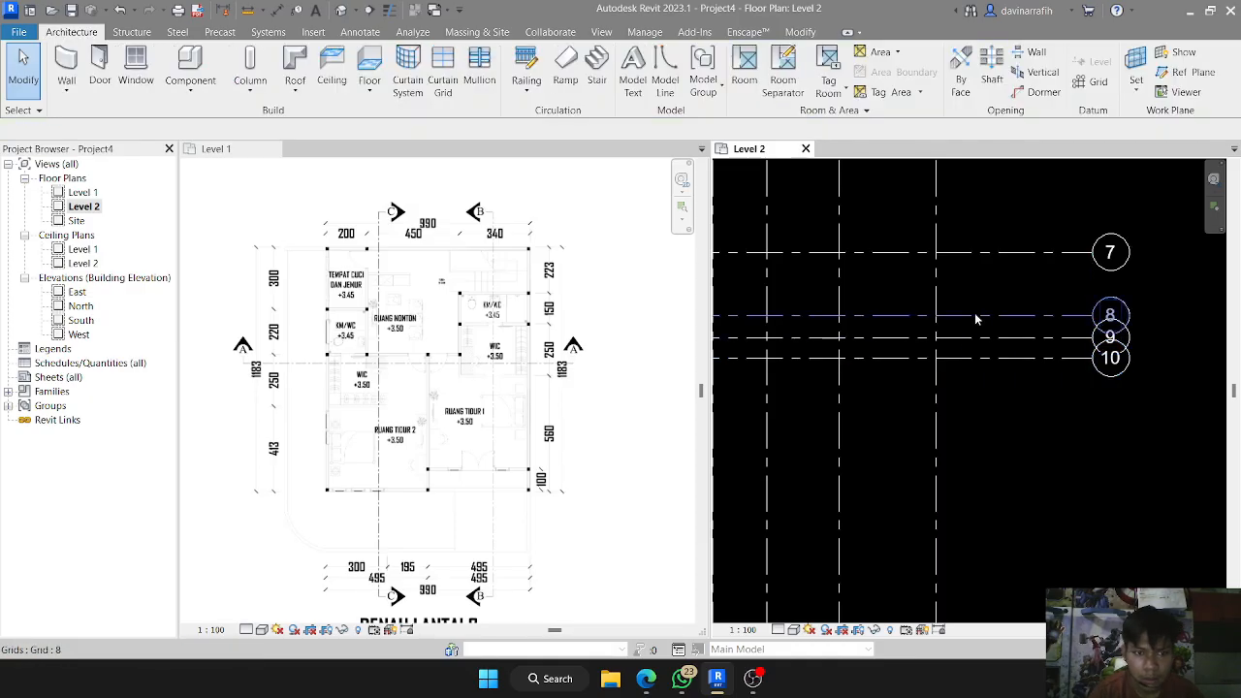
# - Check the spacing between grids 8 and 10 and between grids 7 and 8 using the Copy command's temporary dimensions
pyautogui.click(976, 319)
pyautogui.press('c')
pyautogui.press('o')
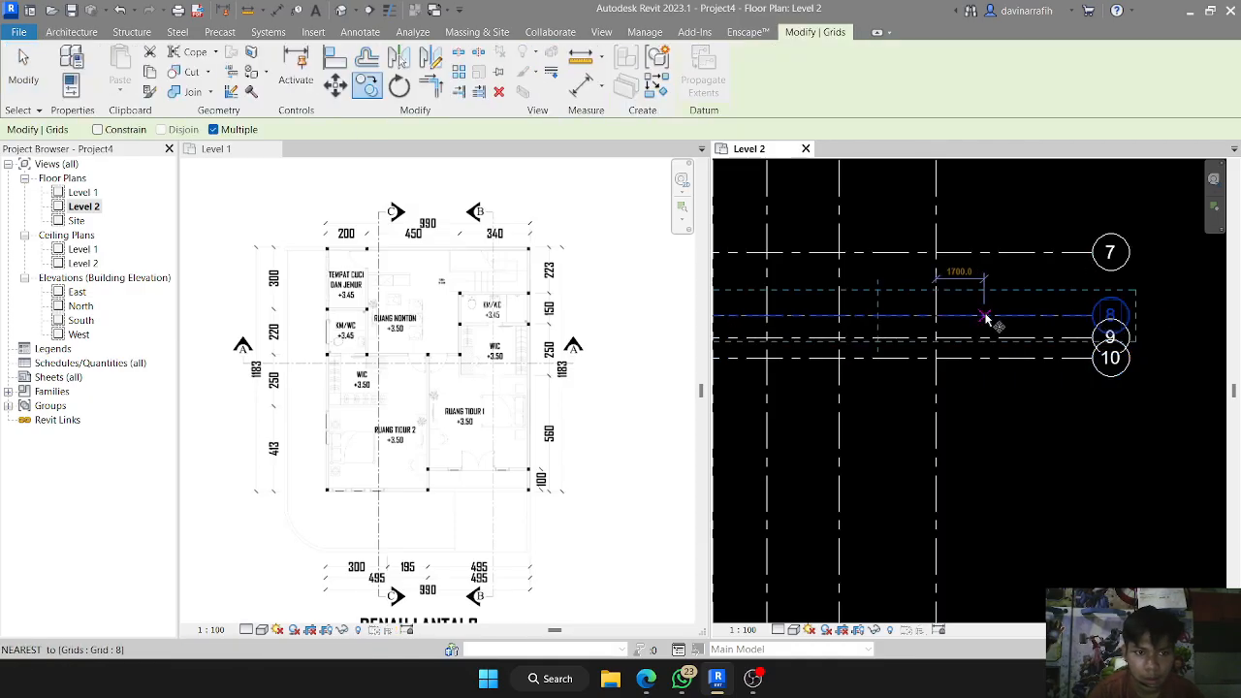
pyautogui.click(985, 317)
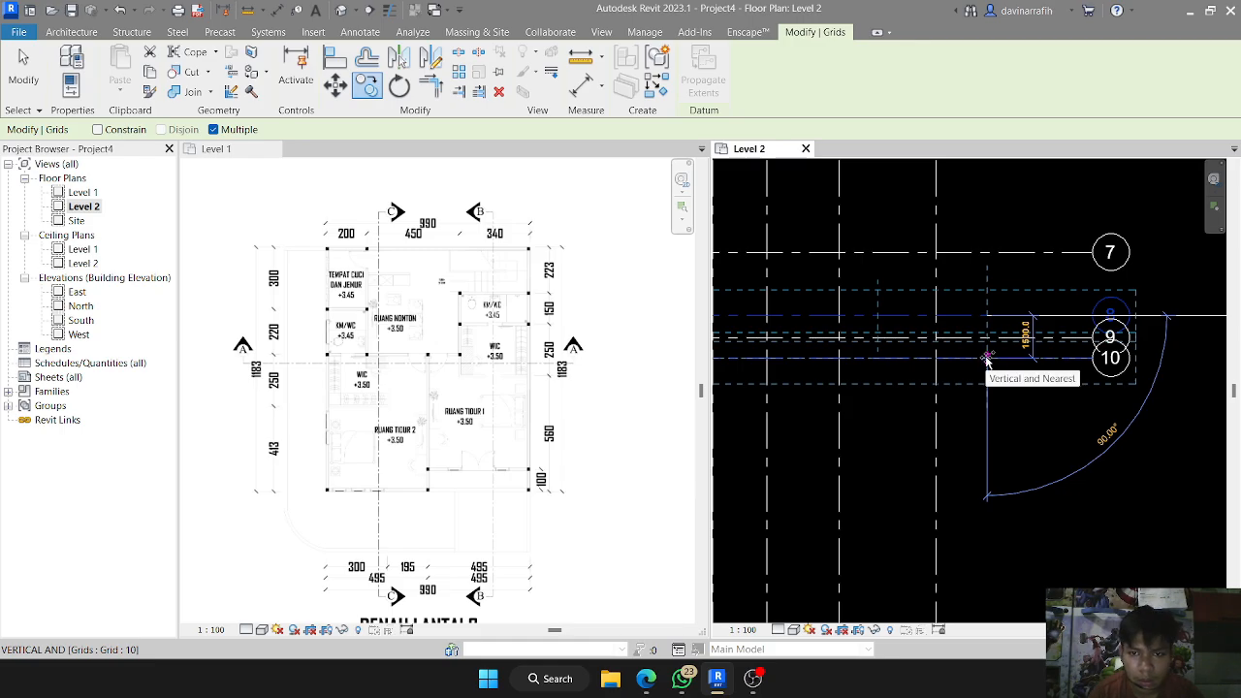
pyautogui.click(986, 357)
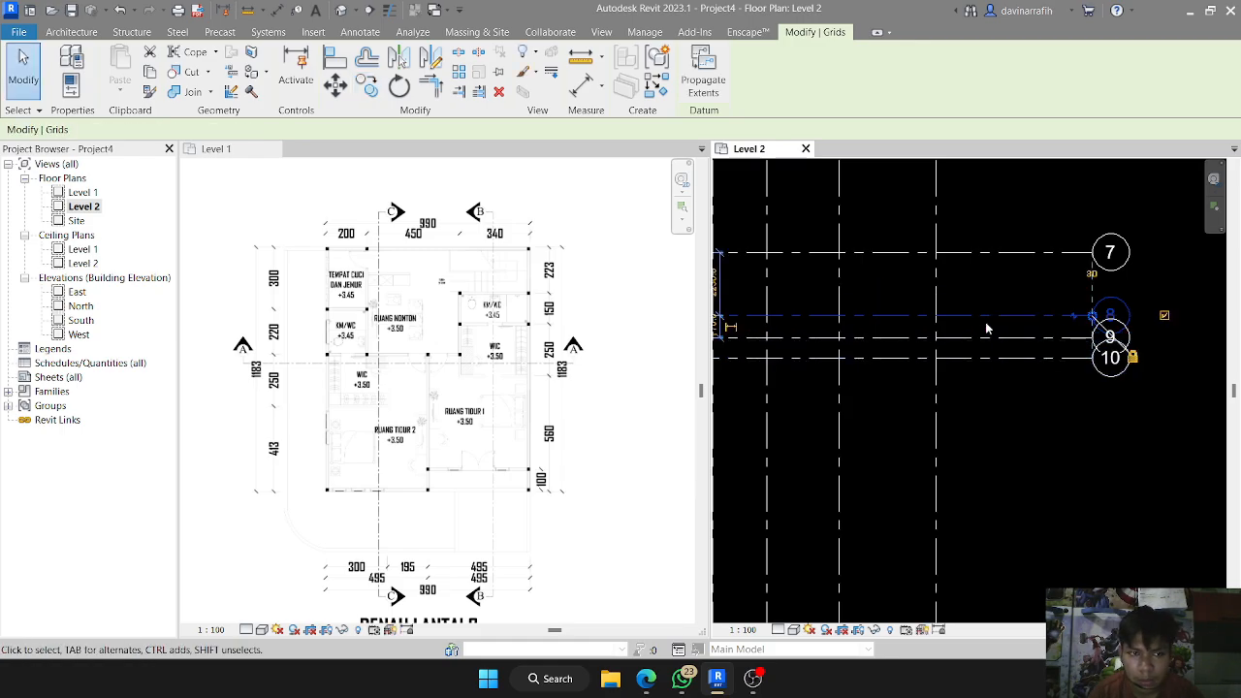
pyautogui.click(991, 252)
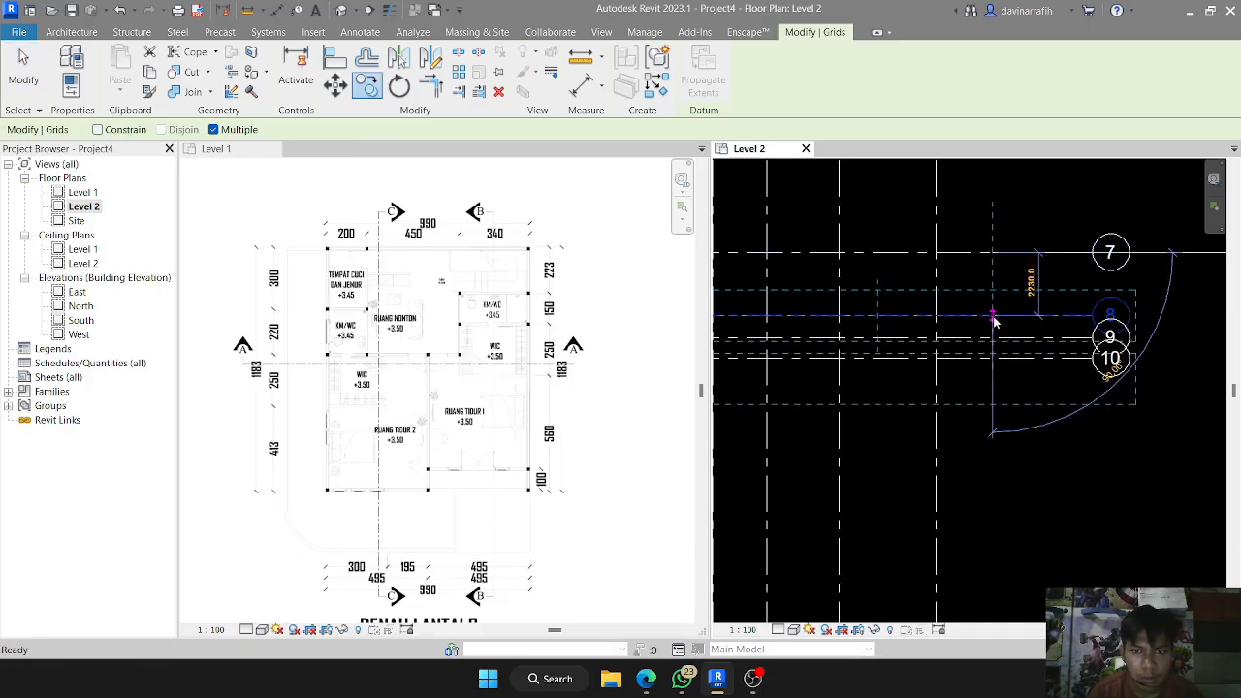
pyautogui.click(992, 317)
pyautogui.press('Escape')
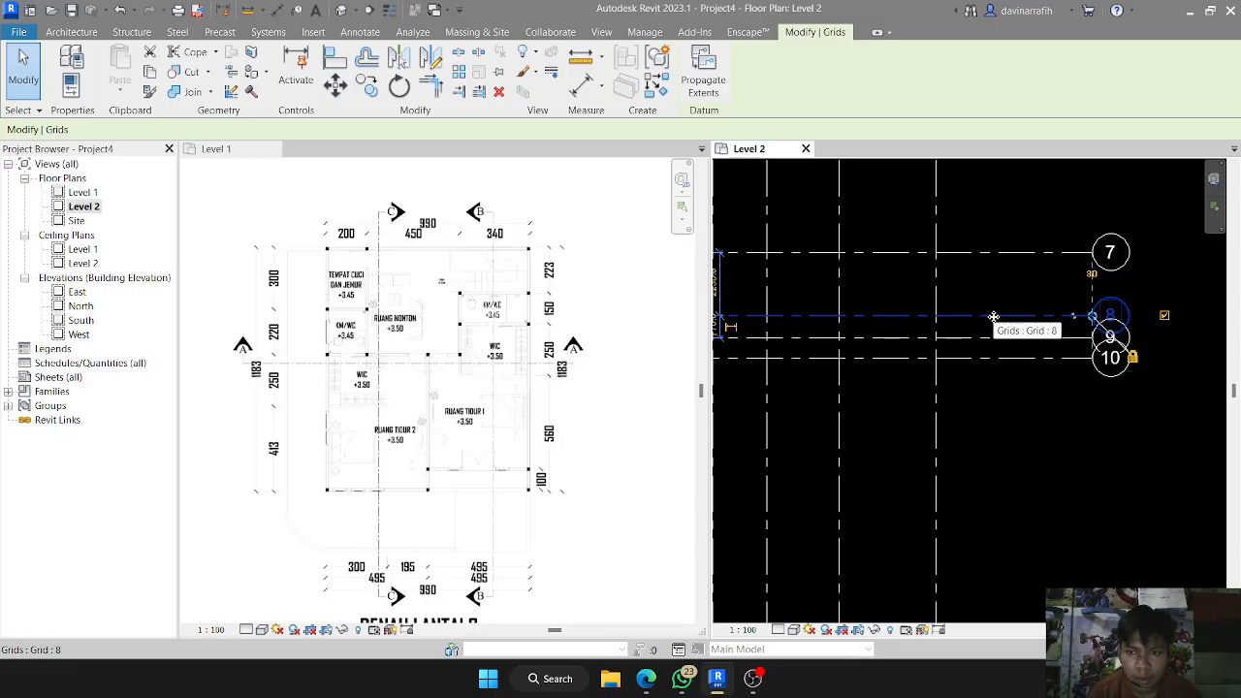
# - Try a copy of grid 10 placed 2000 mm to the south and undo it
pyautogui.click(984, 366)
pyautogui.press('c')
pyautogui.press('o')
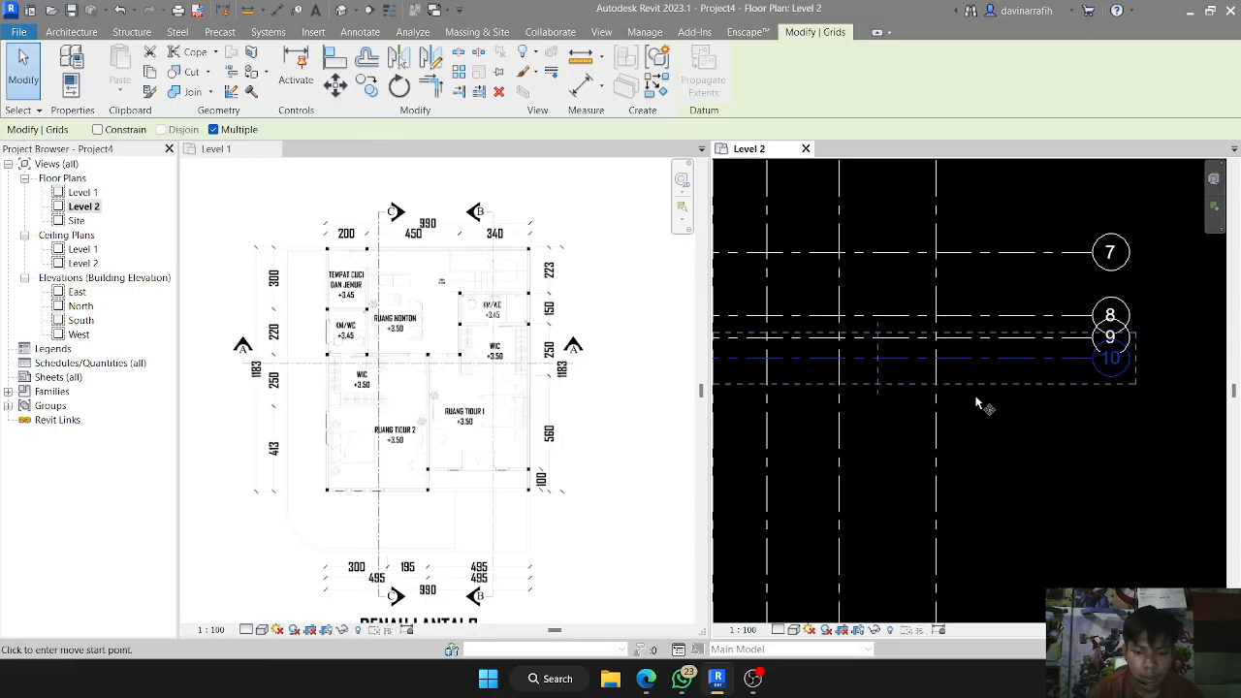
pyautogui.click(986, 361)
pyautogui.write('2')
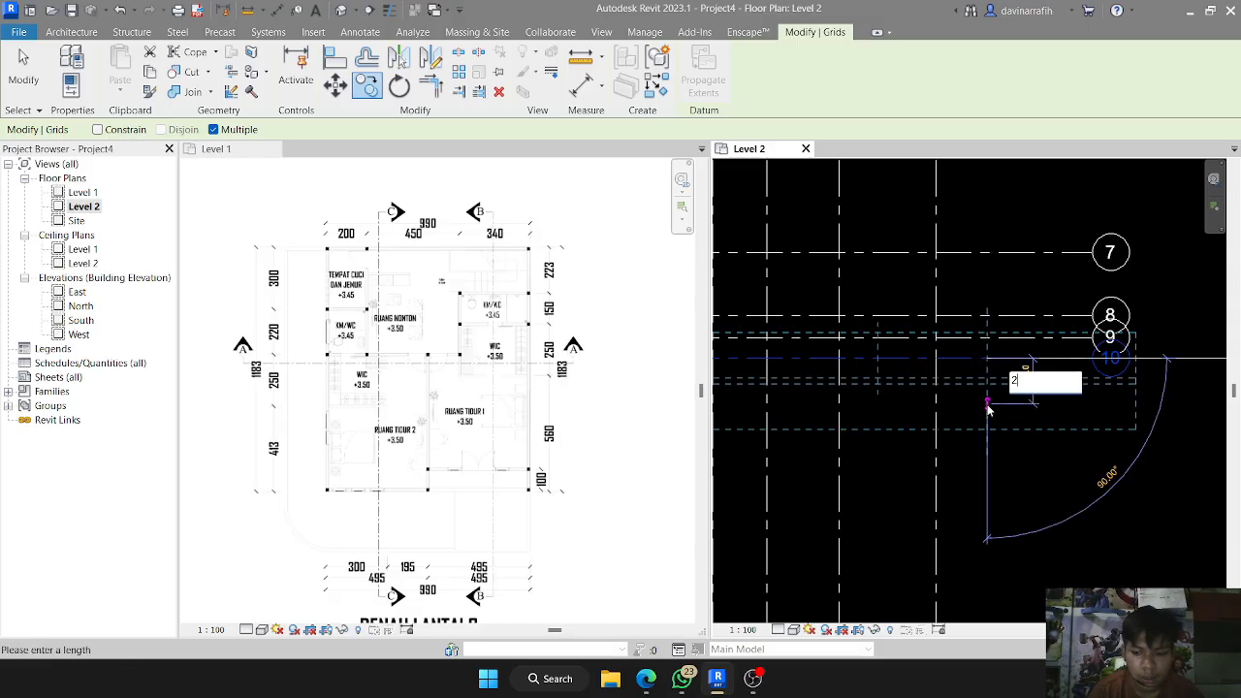
pyautogui.write('000')
pyautogui.press('Return')
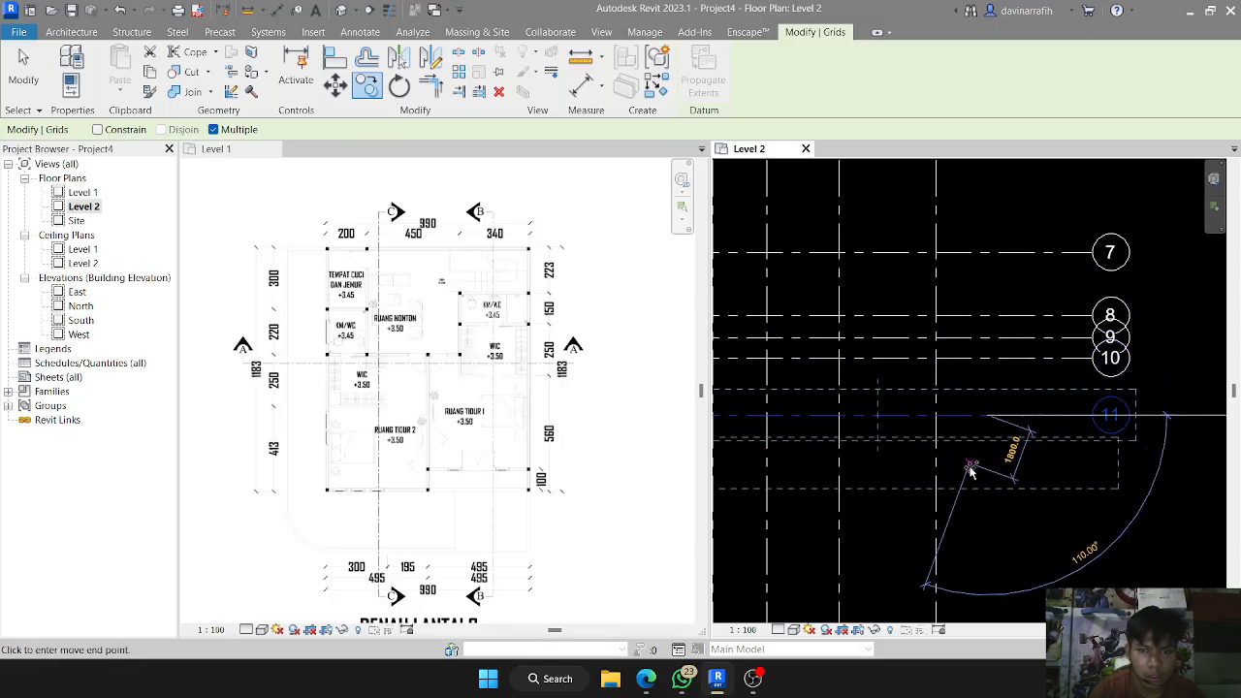
pyautogui.moveTo(977, 478); pyautogui.dragTo(948, 426, button='middle')
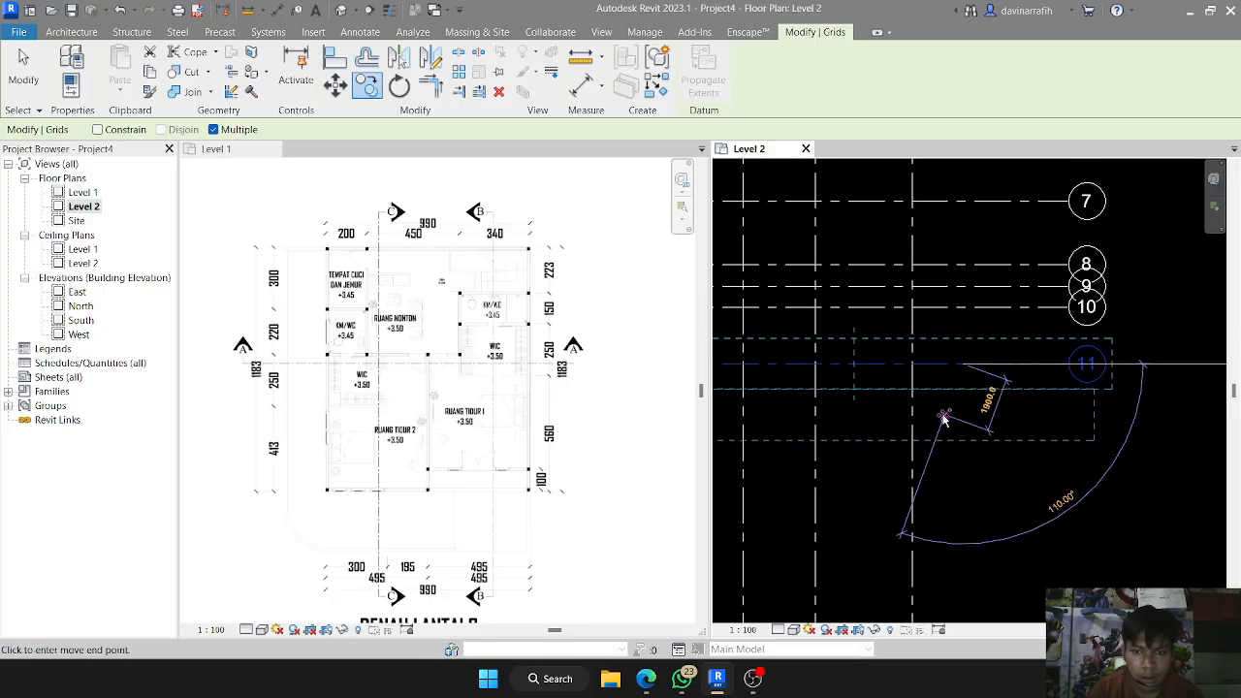
pyautogui.hotkey('ctrl', 'z')
# - Try copying grid 10 south by 2500 mm with one more copy below it, and undo both copies
pyautogui.click(975, 359)
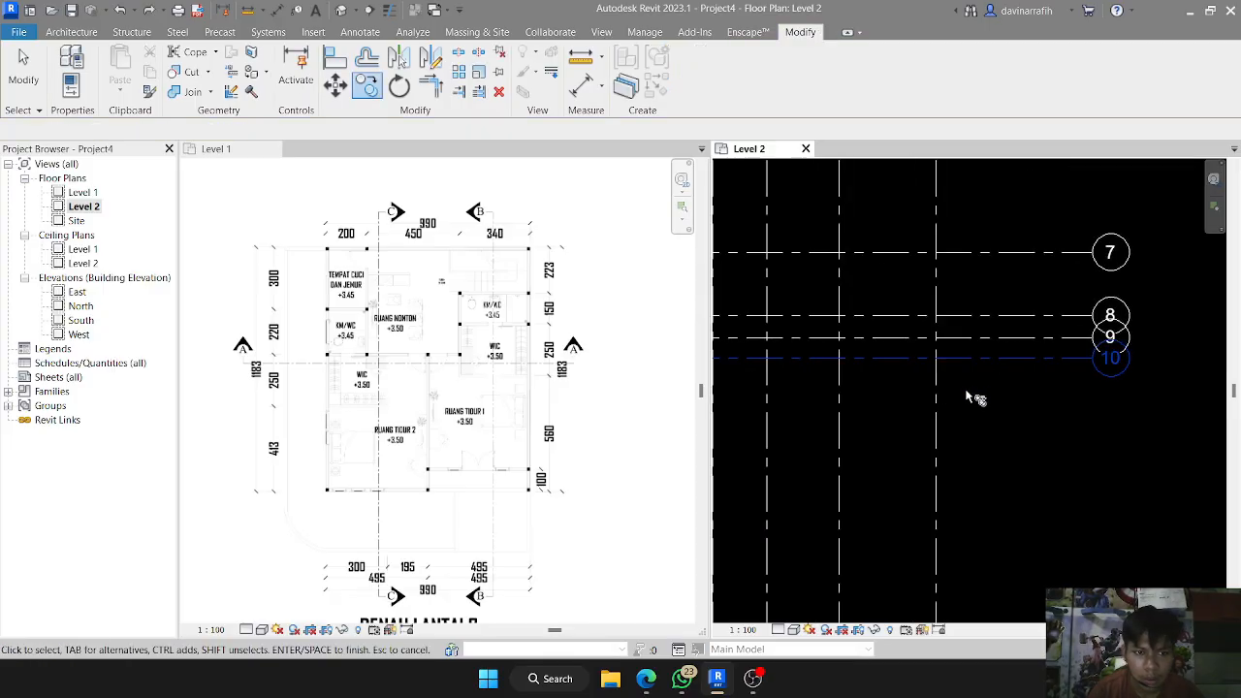
pyautogui.press('c')
pyautogui.press('o')
pyautogui.click(991, 360)
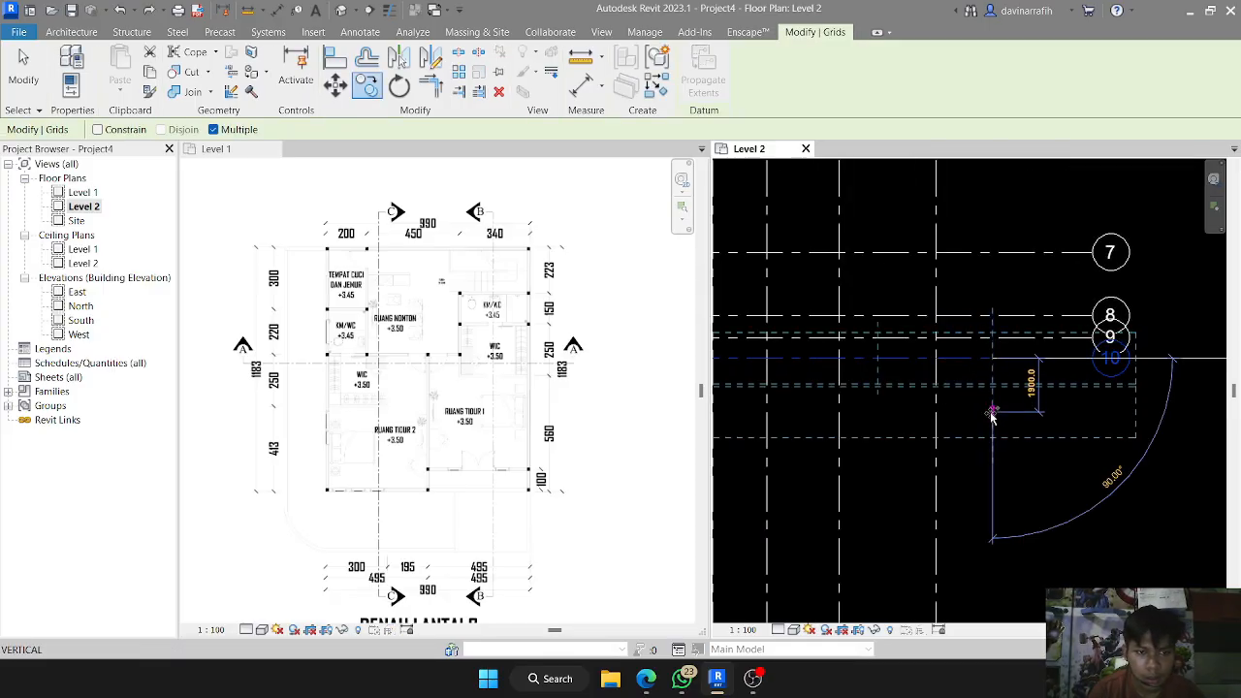
pyautogui.write('2')
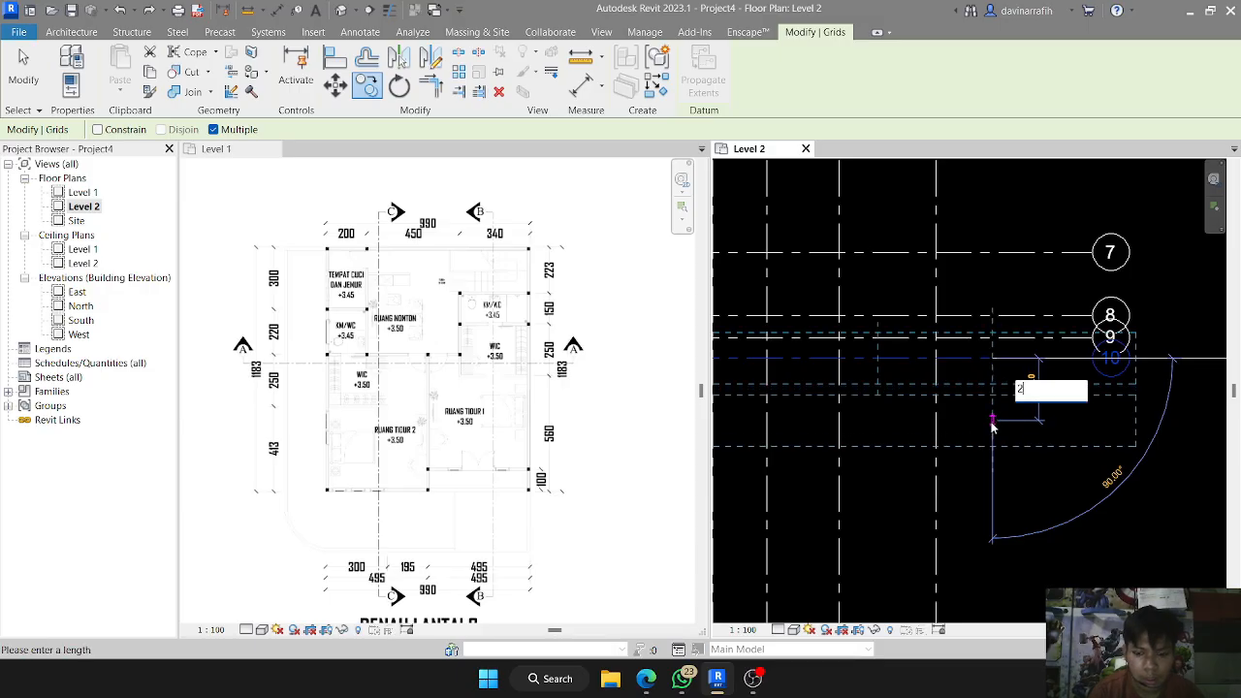
pyautogui.write('500')
pyautogui.press('Return')
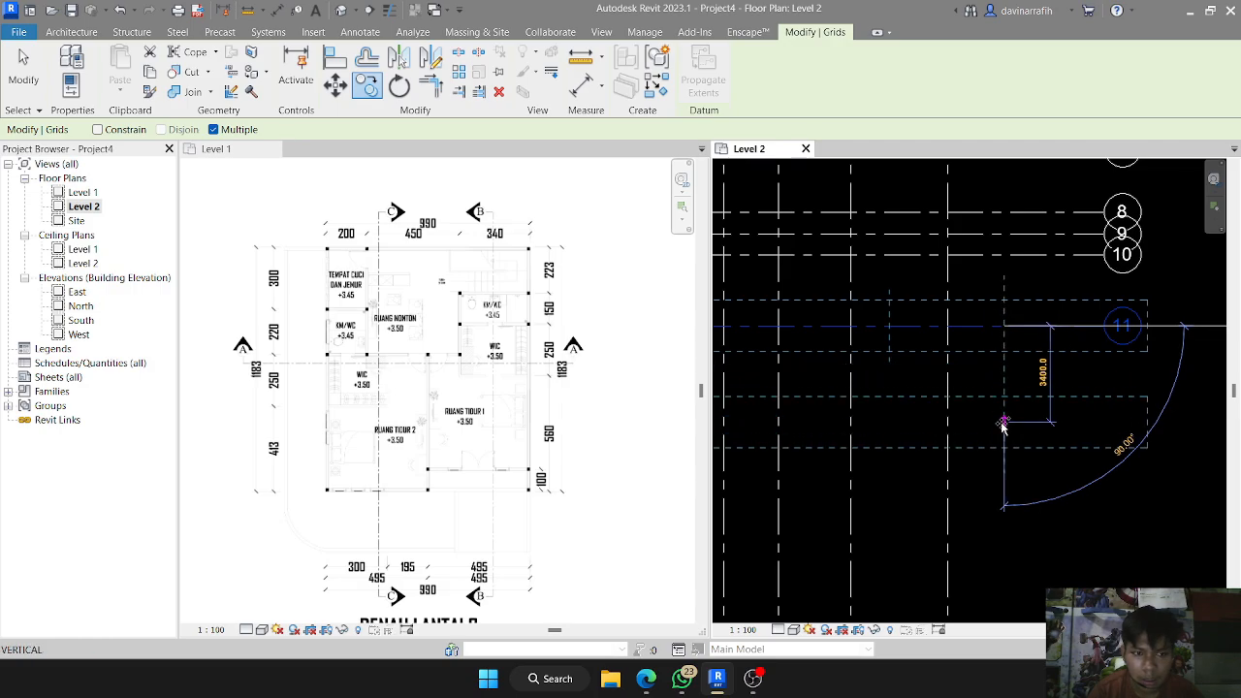
pyautogui.write('56')
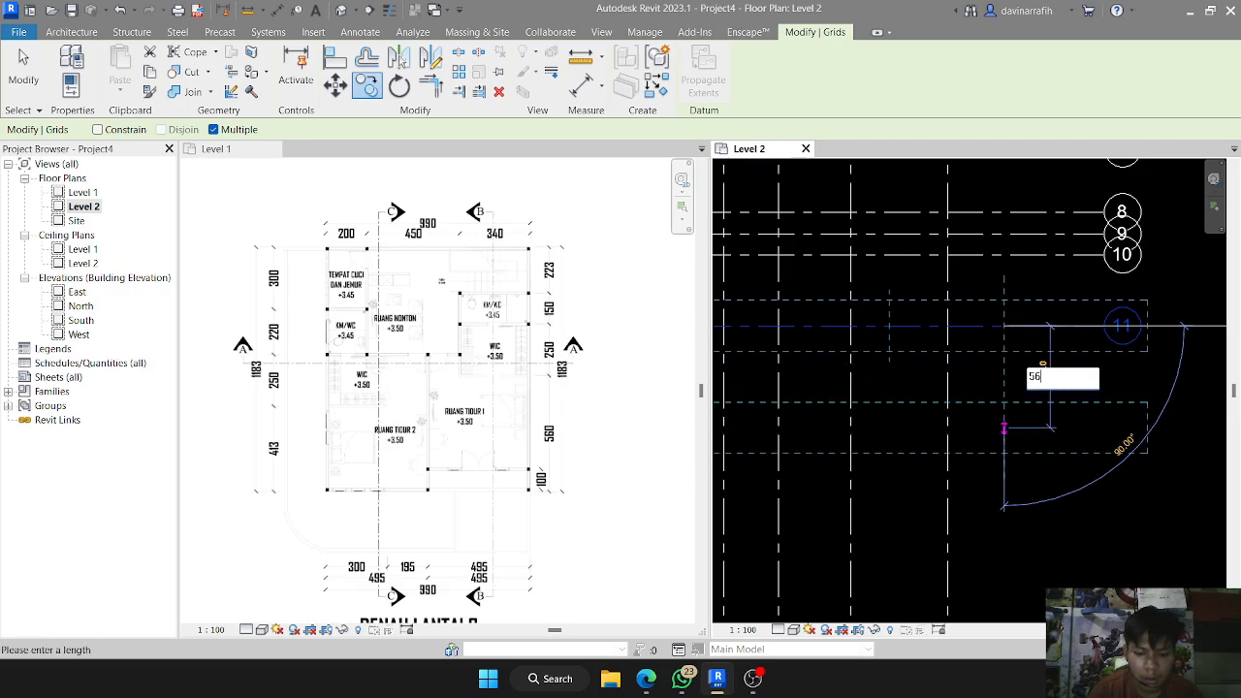
pyautogui.write('0')
pyautogui.press('Return')
pyautogui.press('Escape')
pyautogui.press('Escape')
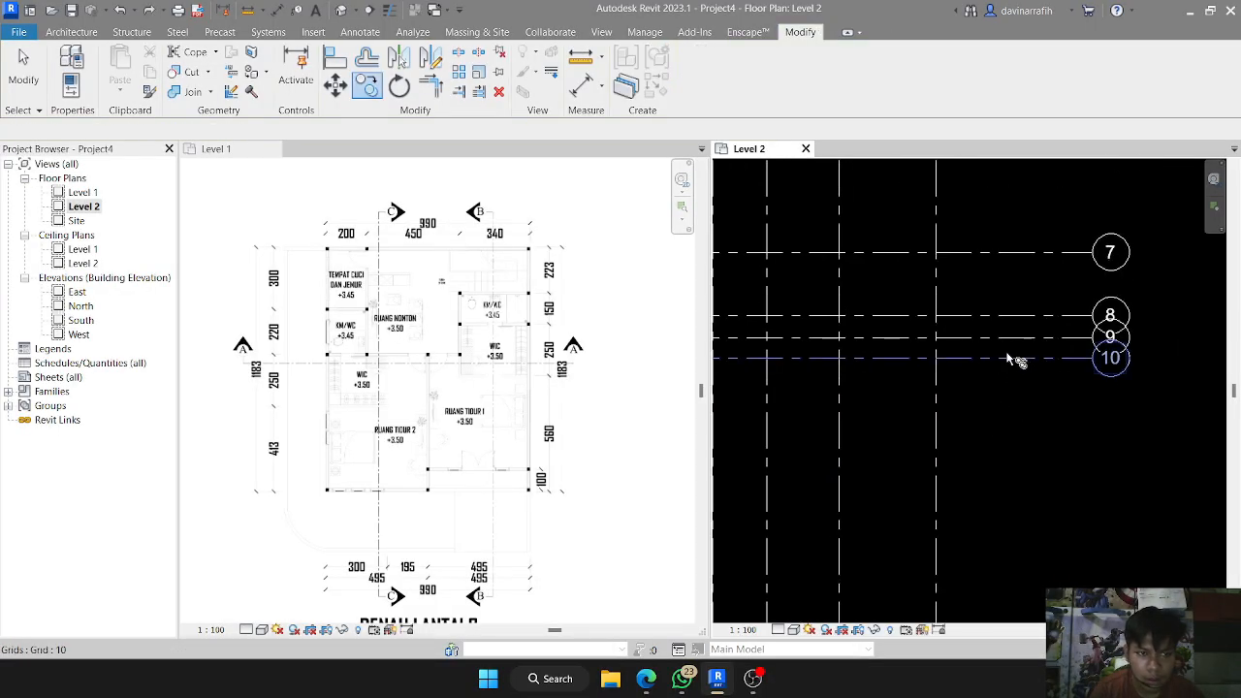
# - Copy grid 10 south by 2500 mm and place a further copy 5600 mm below that one
pyautogui.click(1008, 358)
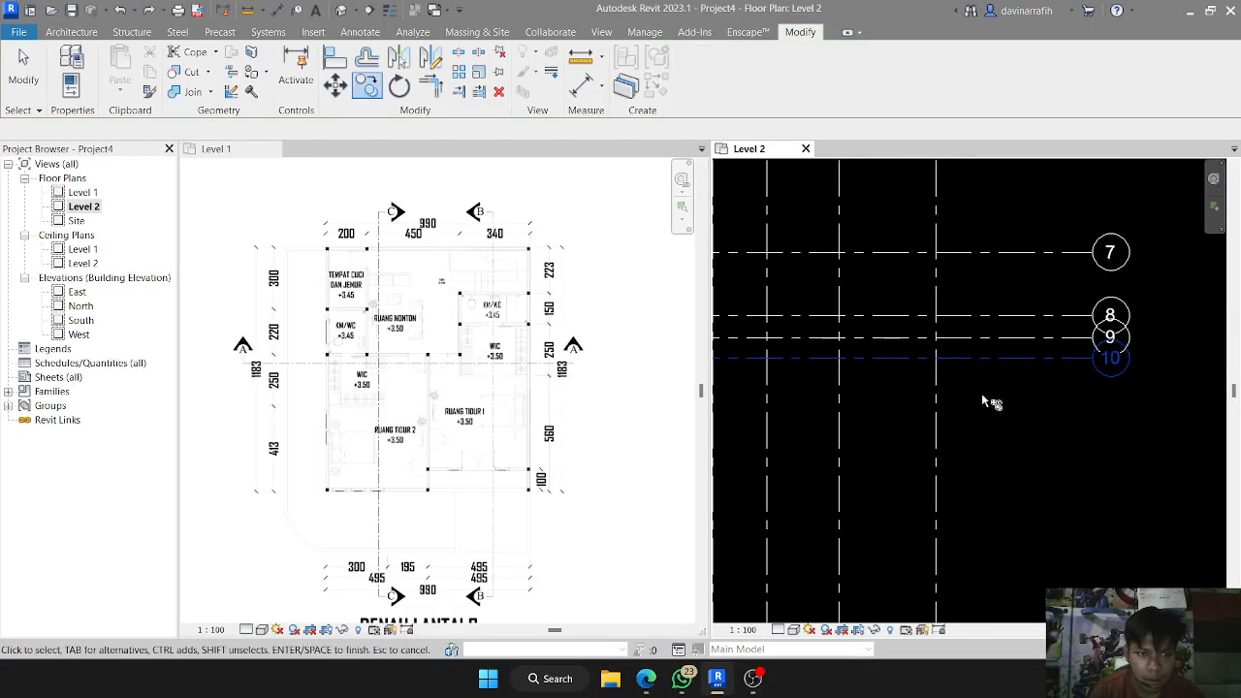
pyautogui.press('c')
pyautogui.click(989, 359)
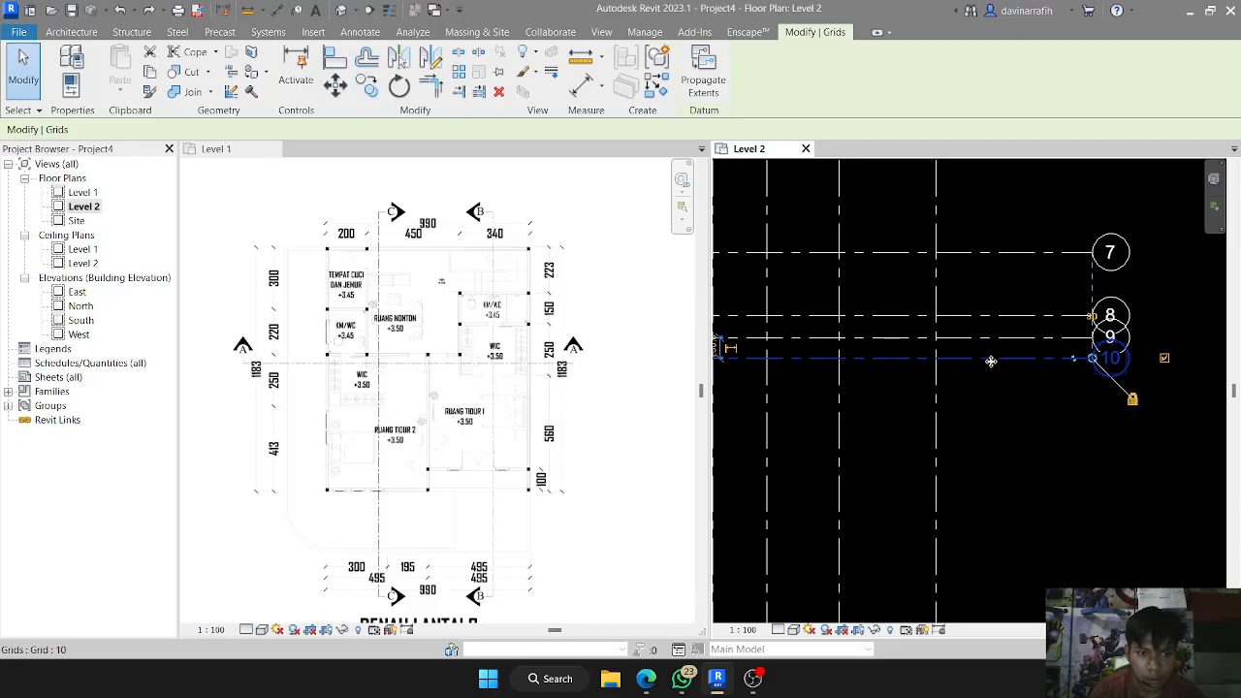
pyautogui.press('o')
pyautogui.click(989, 358)
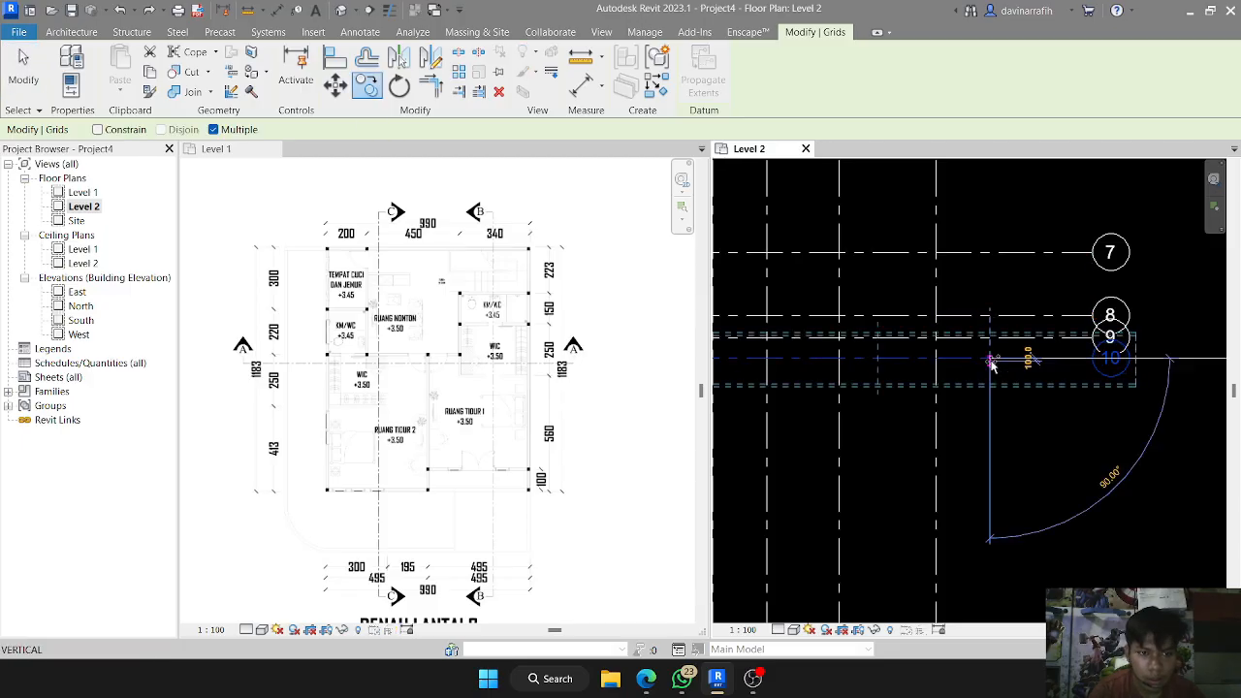
pyautogui.write('25')
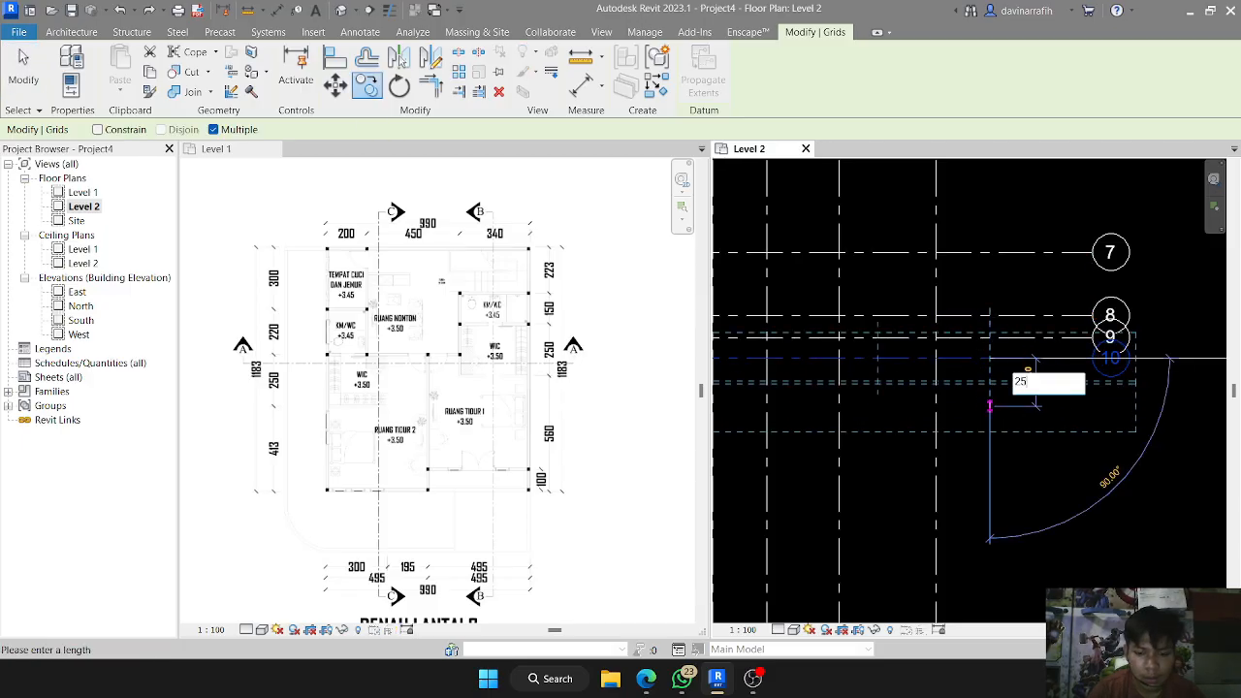
pyautogui.write('00')
pyautogui.press('Return')
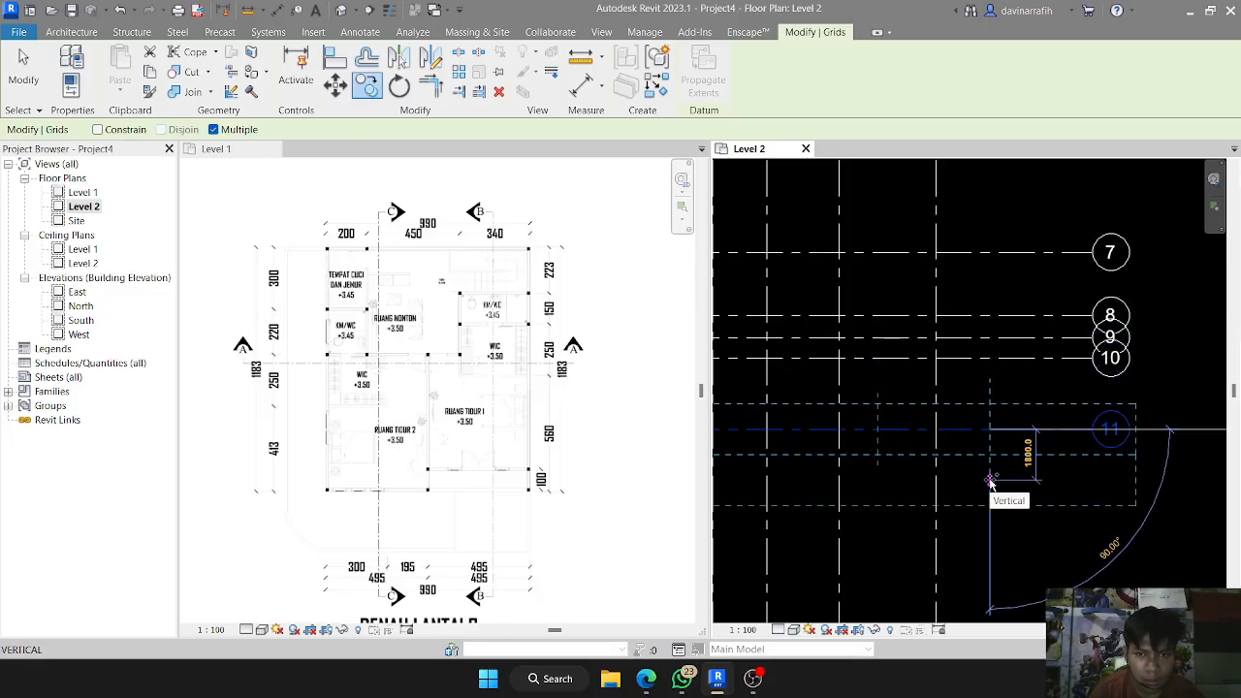
pyautogui.write('5600')
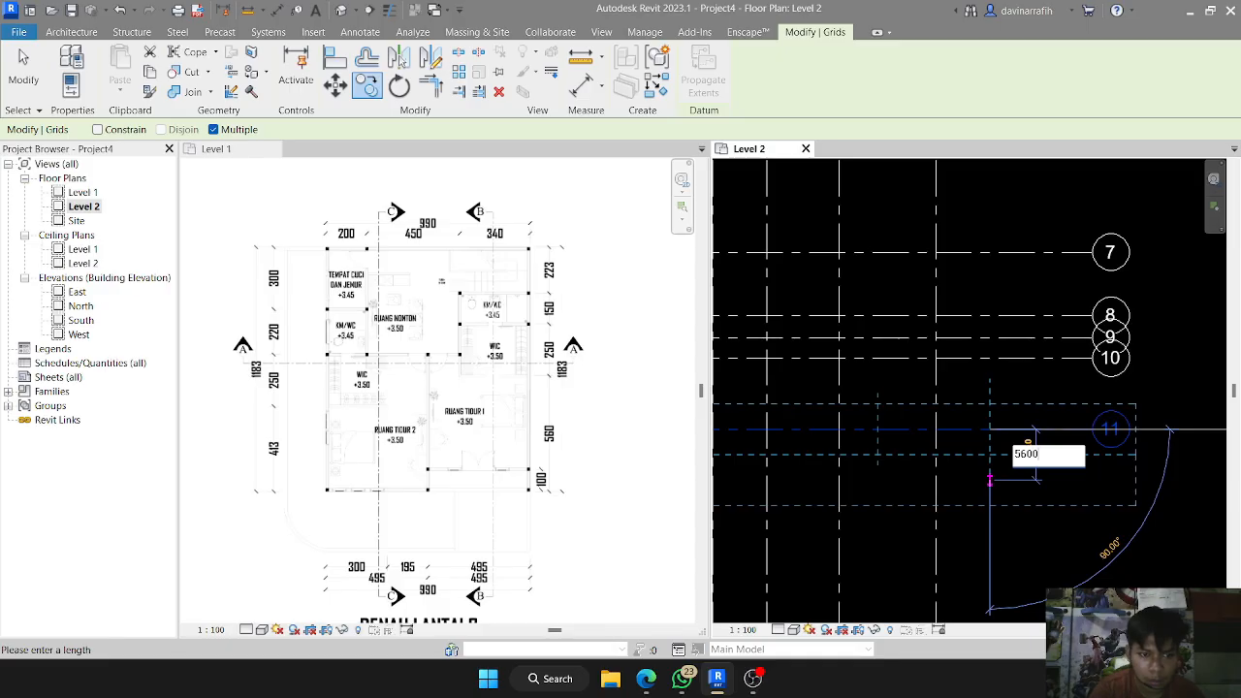
pyautogui.press('Return')
# - Place another grid copy 1000 mm north of the lowest horizontal grid and finish the Copy command
pyautogui.moveTo(992, 479); pyautogui.dragTo(1008, 296, button='middle')
pyautogui.scroll(1, 989, 485)
pyautogui.moveTo(1001, 387); pyautogui.dragTo(976, 449, button='middle')
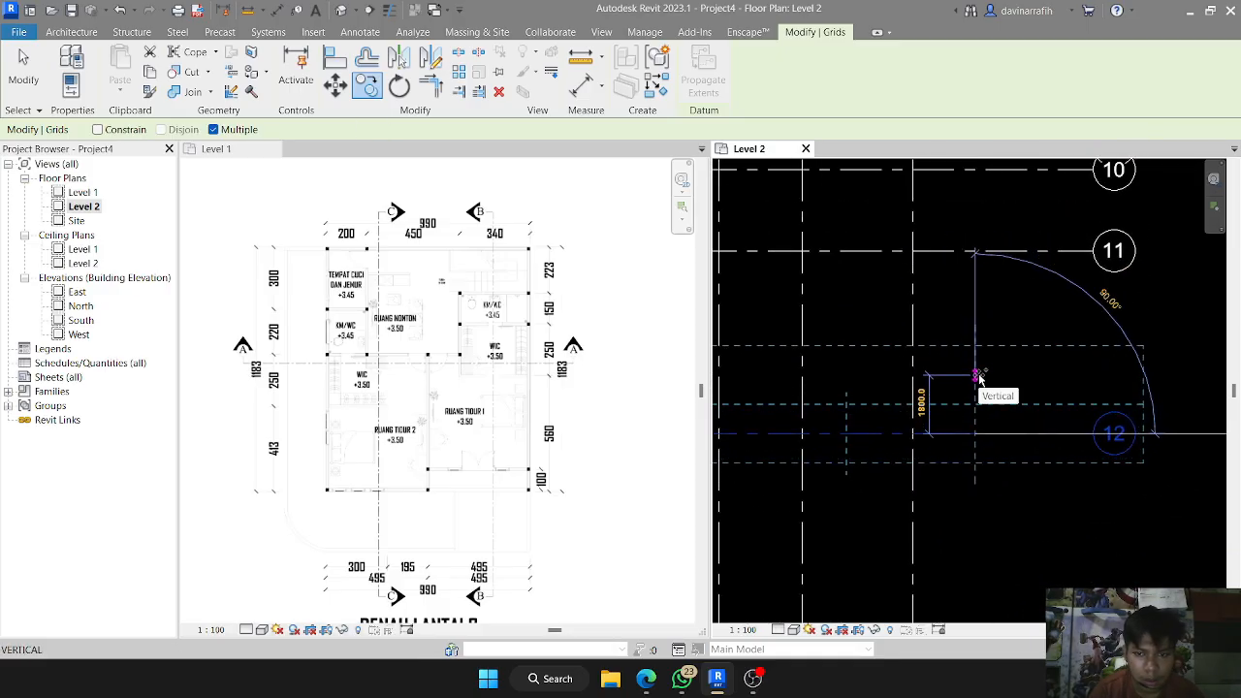
pyautogui.write('1000')
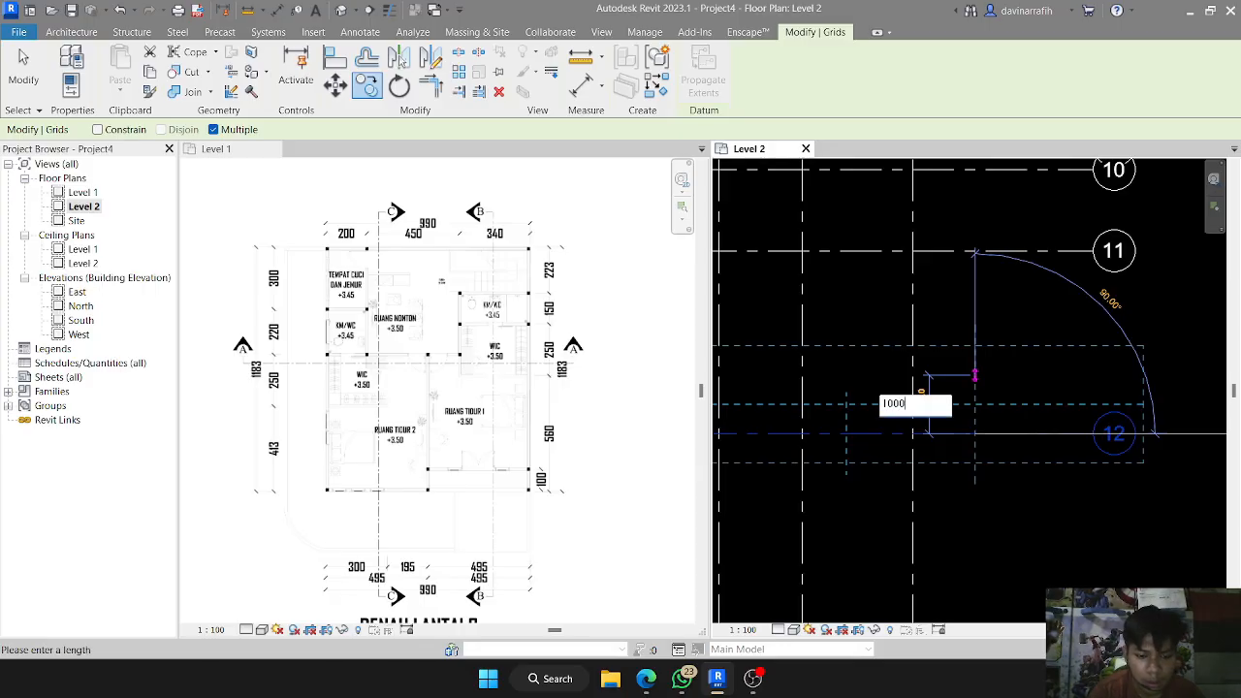
pyautogui.press('Return')
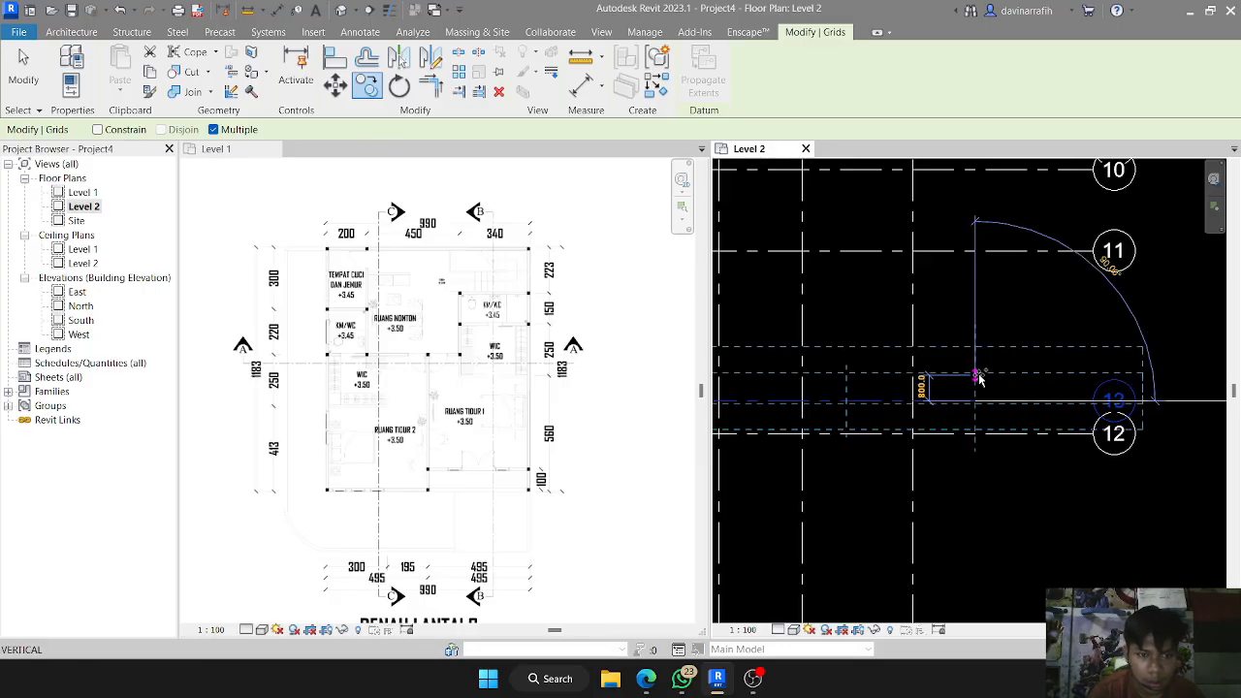
pyautogui.scroll(-3, 1066, 533)
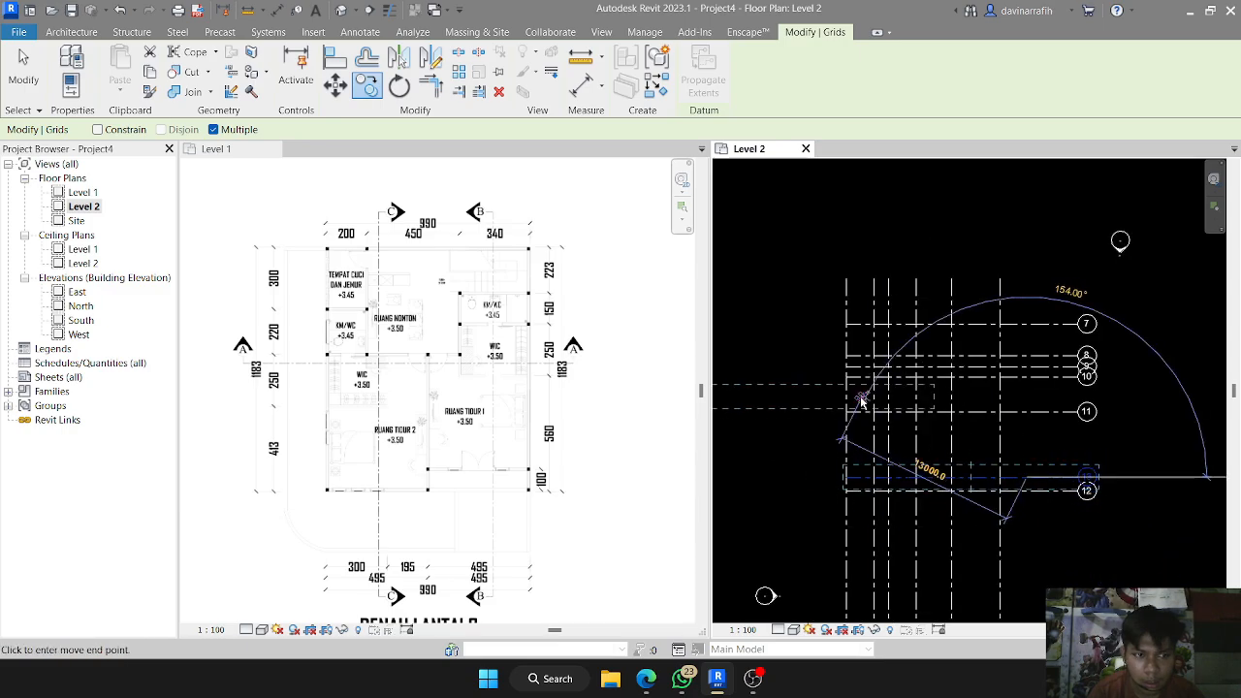
pyautogui.press('Escape')
# - Check the distance between grids 7 and 9 using the Copy command's temporary dimension
pyautogui.scroll(1, 859, 353)
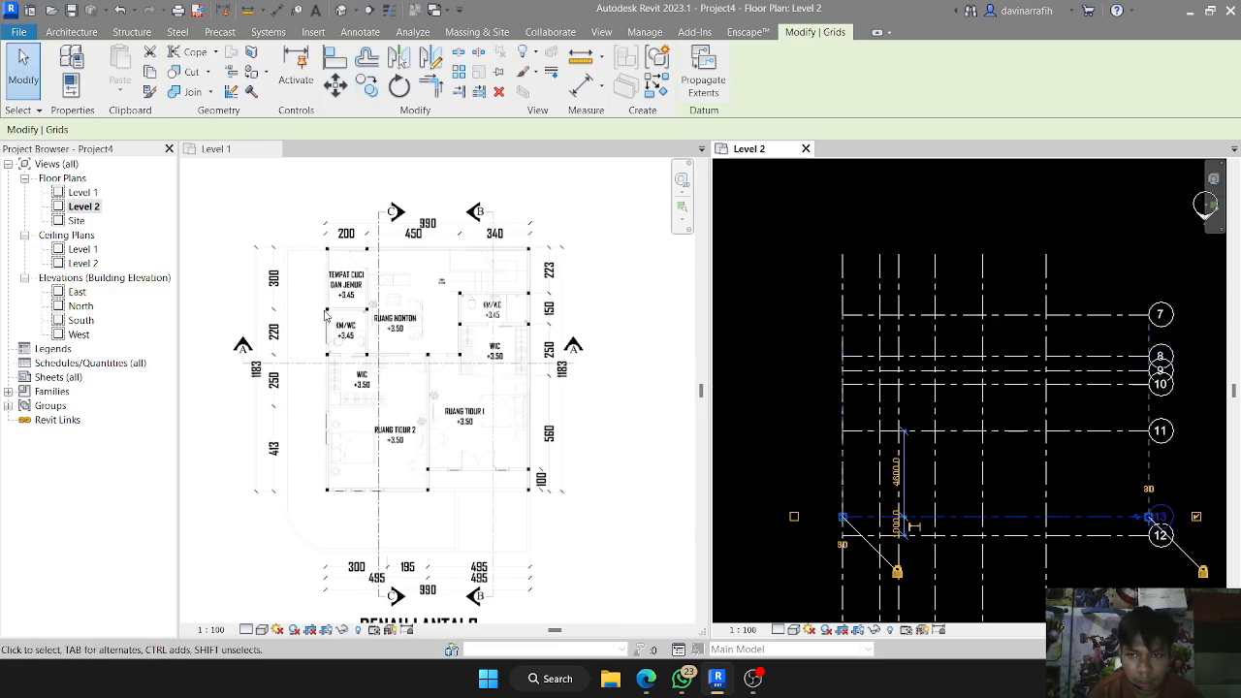
pyautogui.moveTo(1061, 333); pyautogui.dragTo(964, 333, button='middle')
pyautogui.scroll(1, 1034, 331)
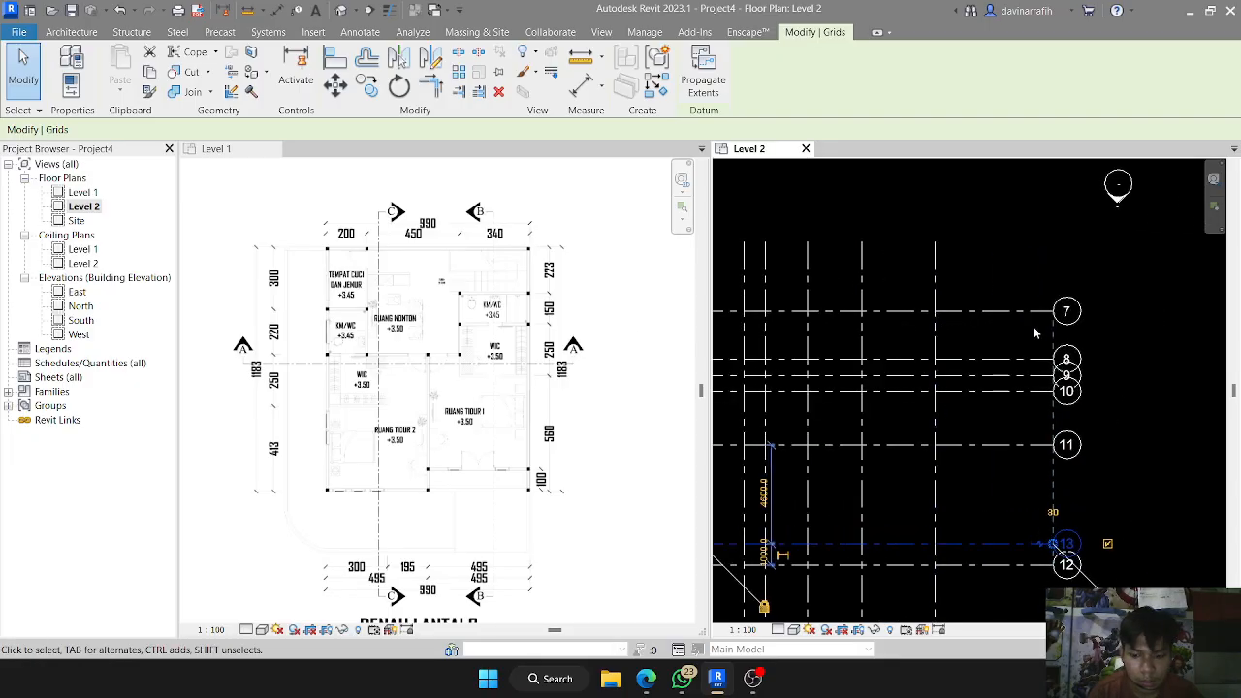
pyautogui.press('c')
pyautogui.press('o')
pyautogui.click(961, 310)
pyautogui.press('Escape')
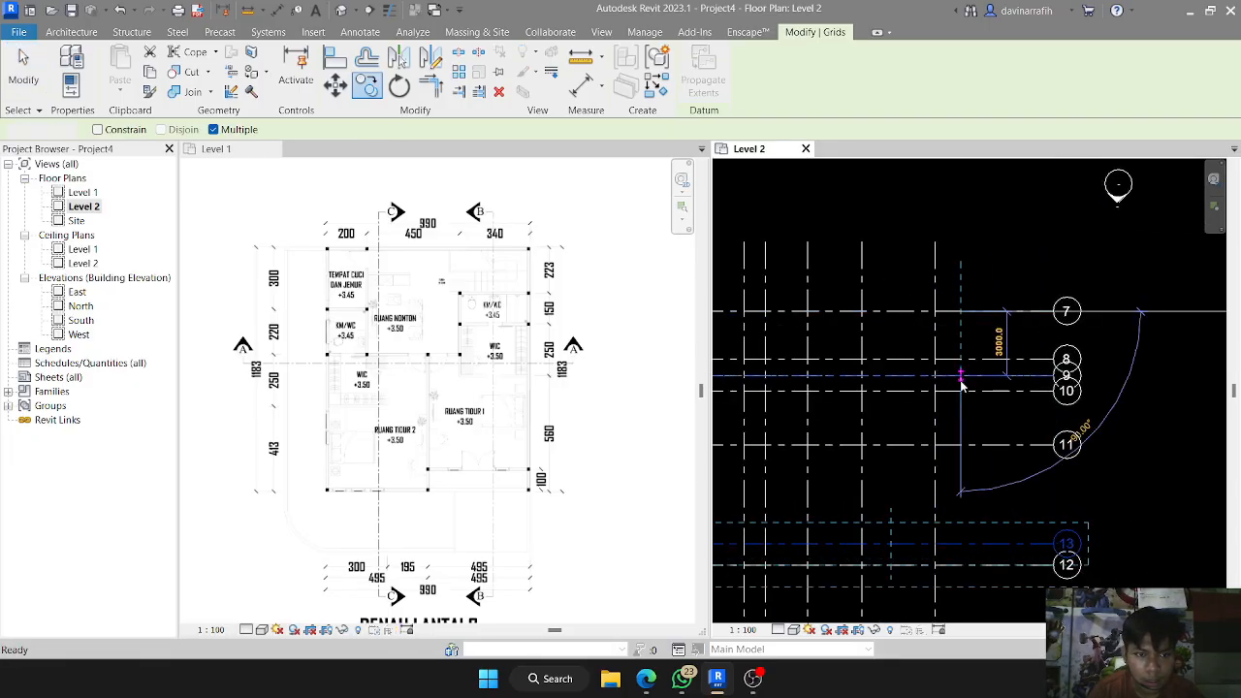
# - Copy grid 9 south by 2200 mm and place a further copy 2500 mm below that one
pyautogui.click(961, 384)
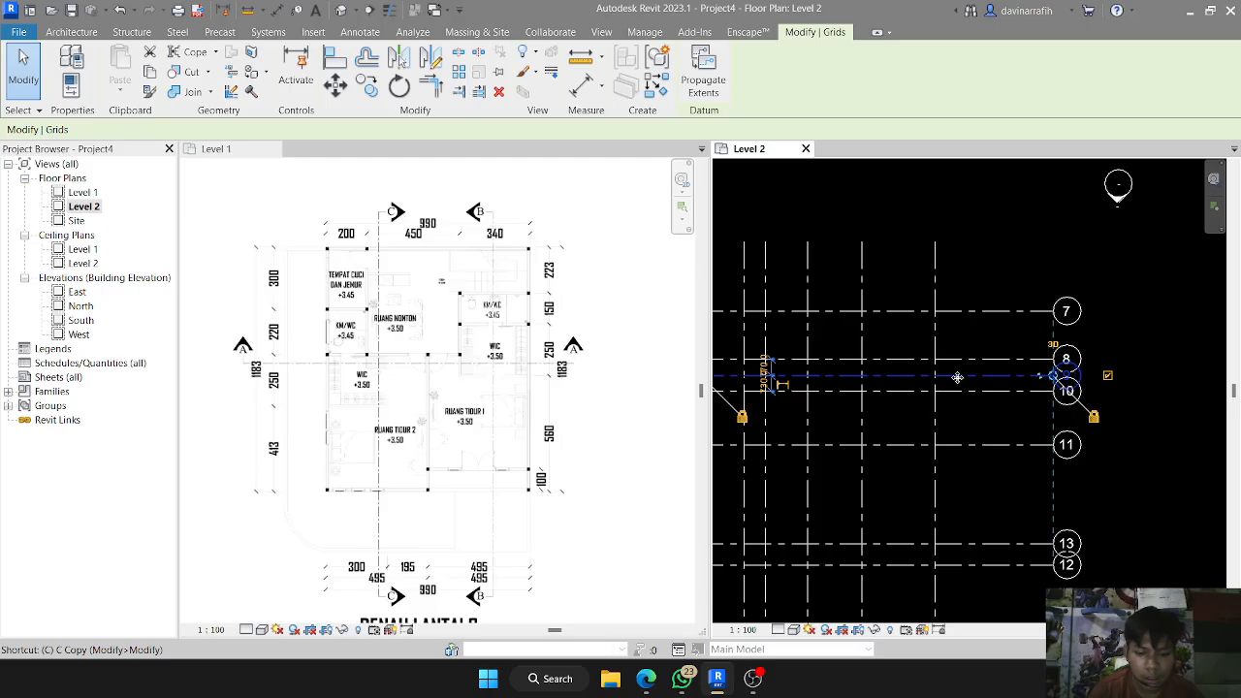
pyautogui.press('o')
pyautogui.click(960, 376)
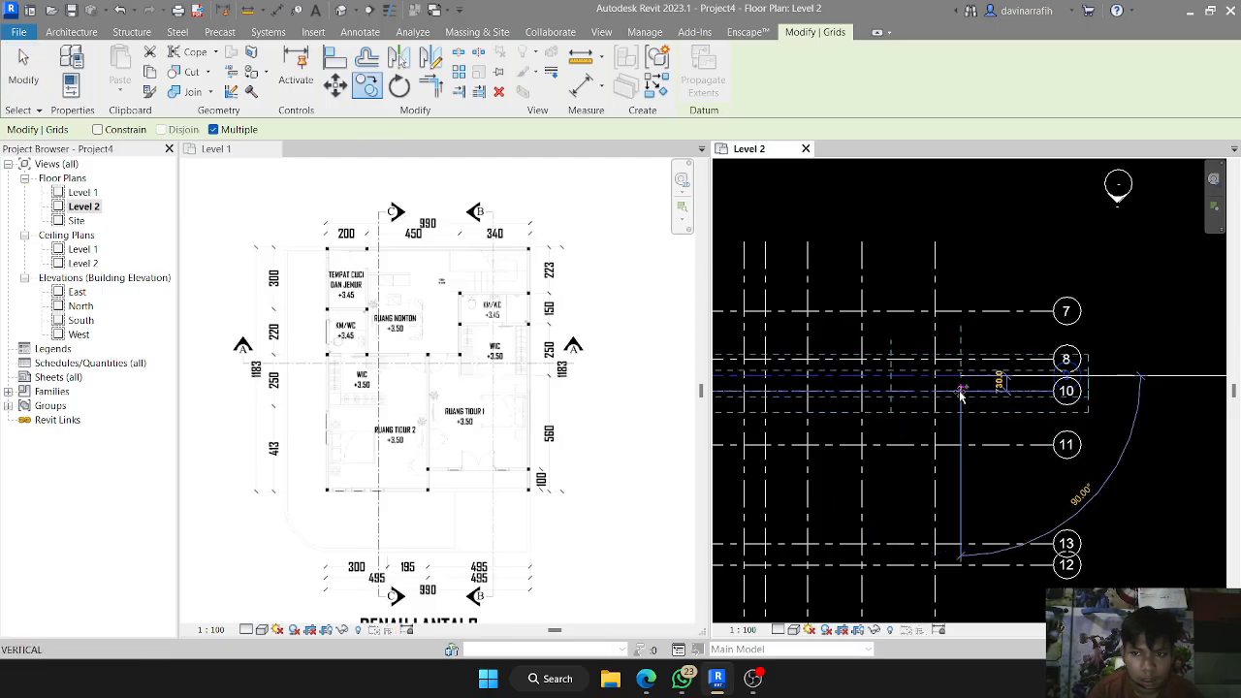
pyautogui.write('2030')
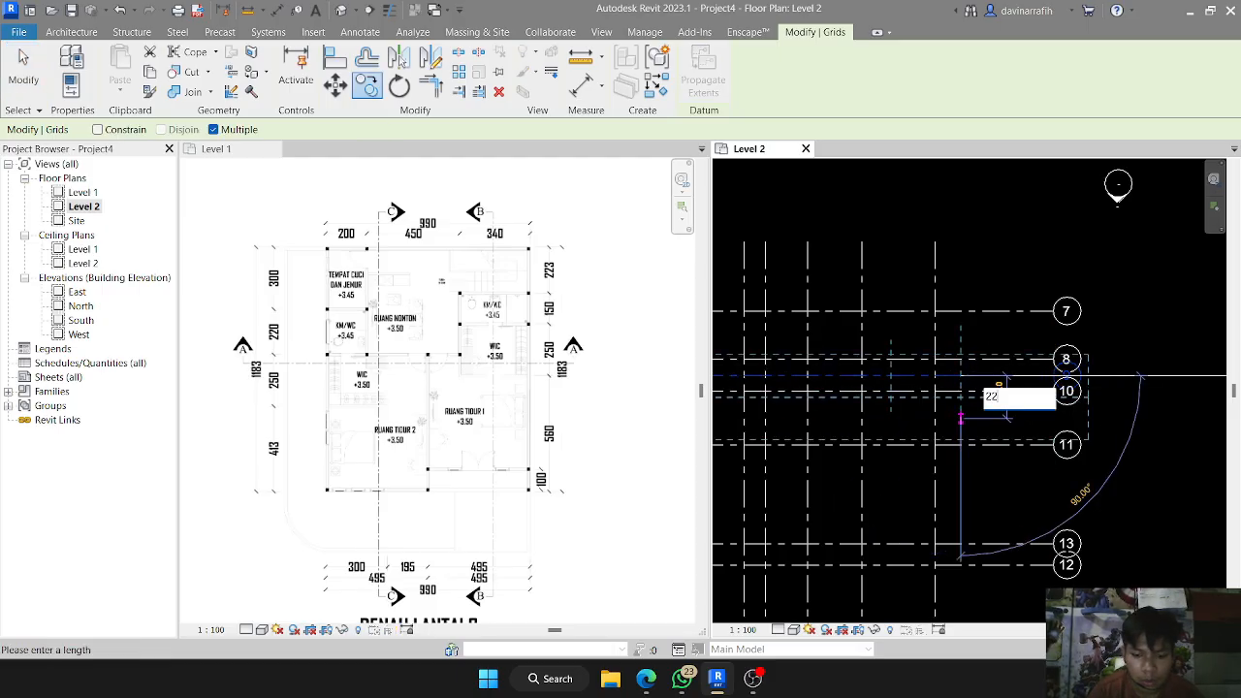
pyautogui.press('Return')
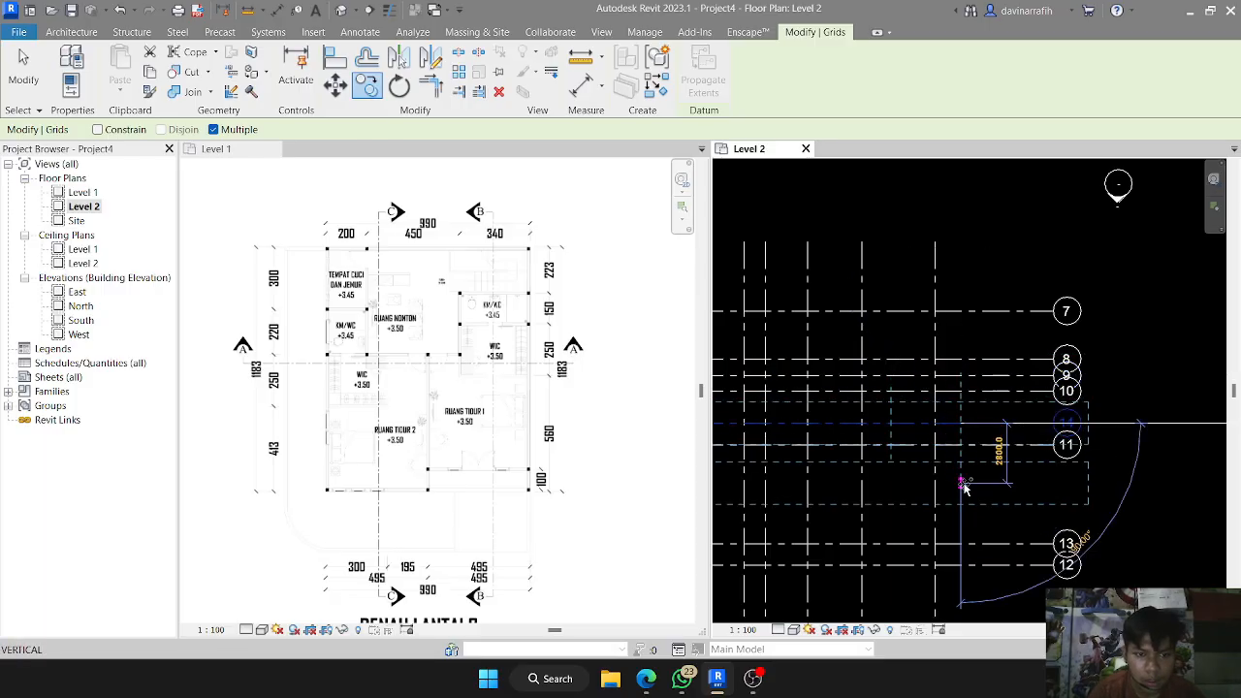
pyautogui.write('2')
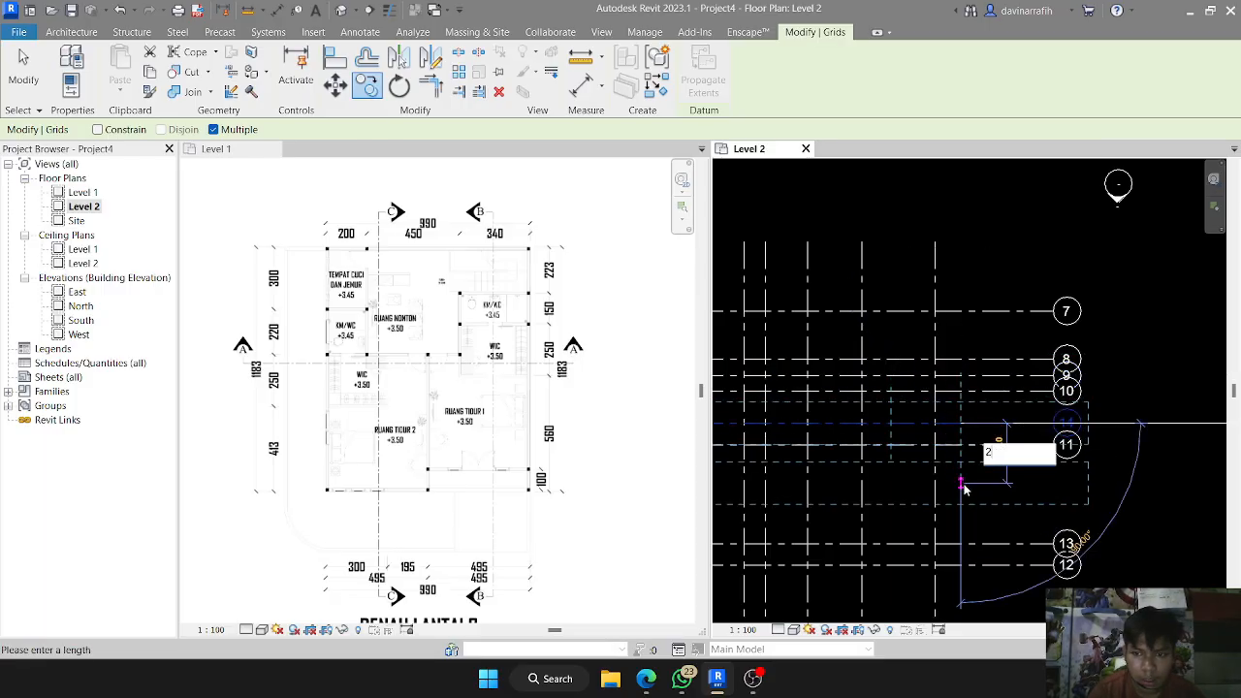
pyautogui.write('500')
pyautogui.press('Return')
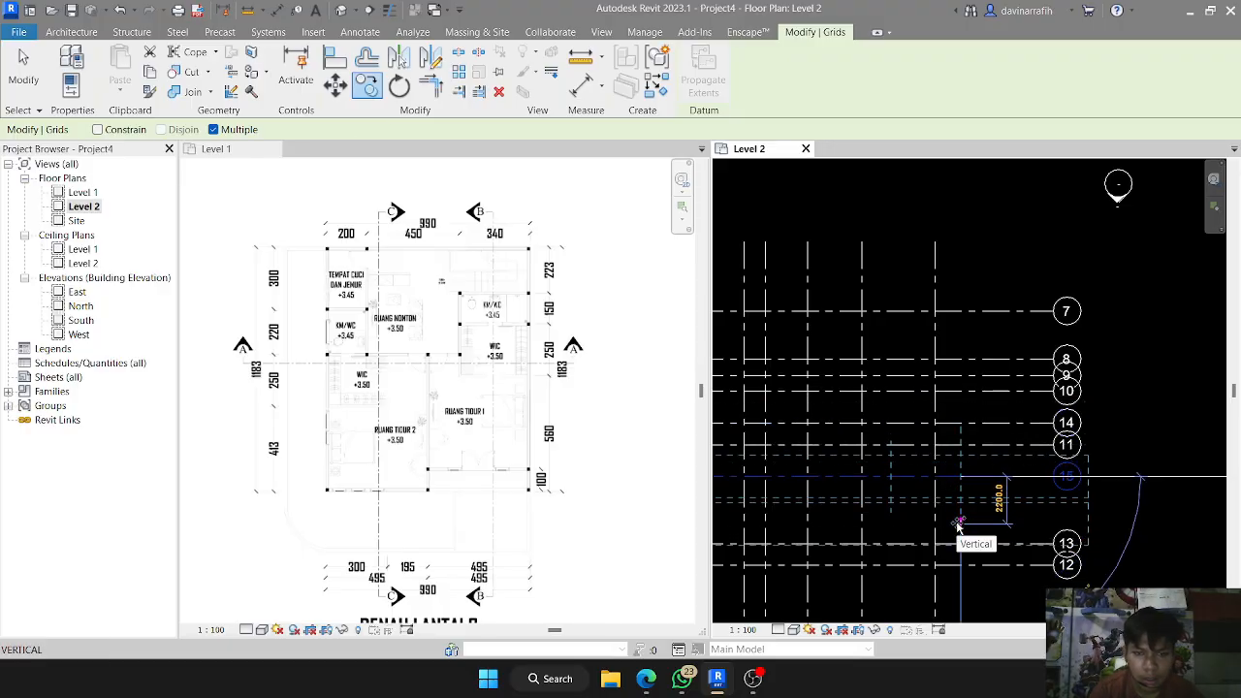
# - Check the distance from grid 15 to grid 12 with the temporary dimension, then leave the Copy command
pyautogui.moveTo(961, 523); pyautogui.dragTo(890, 389, button='middle')
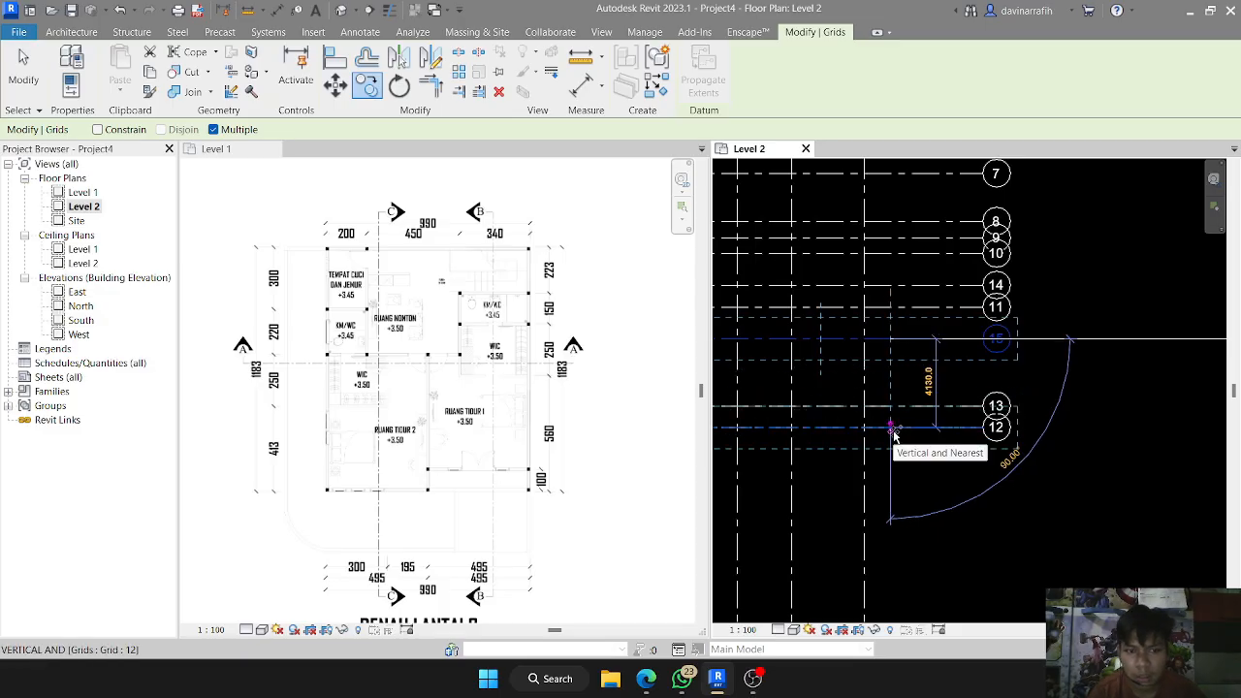
pyautogui.click(893, 435)
pyautogui.press('Escape')
pyautogui.press('Escape')
pyautogui.scroll(-3, 921, 388)
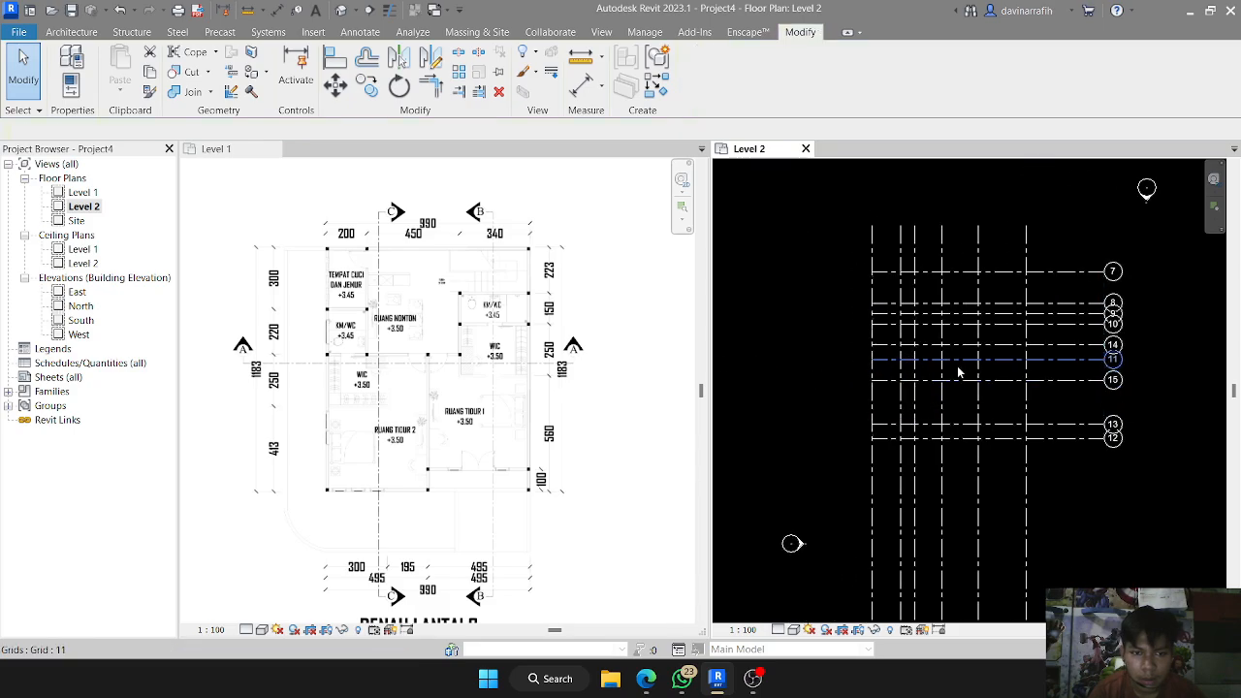
pyautogui.scroll(1, 950, 376)
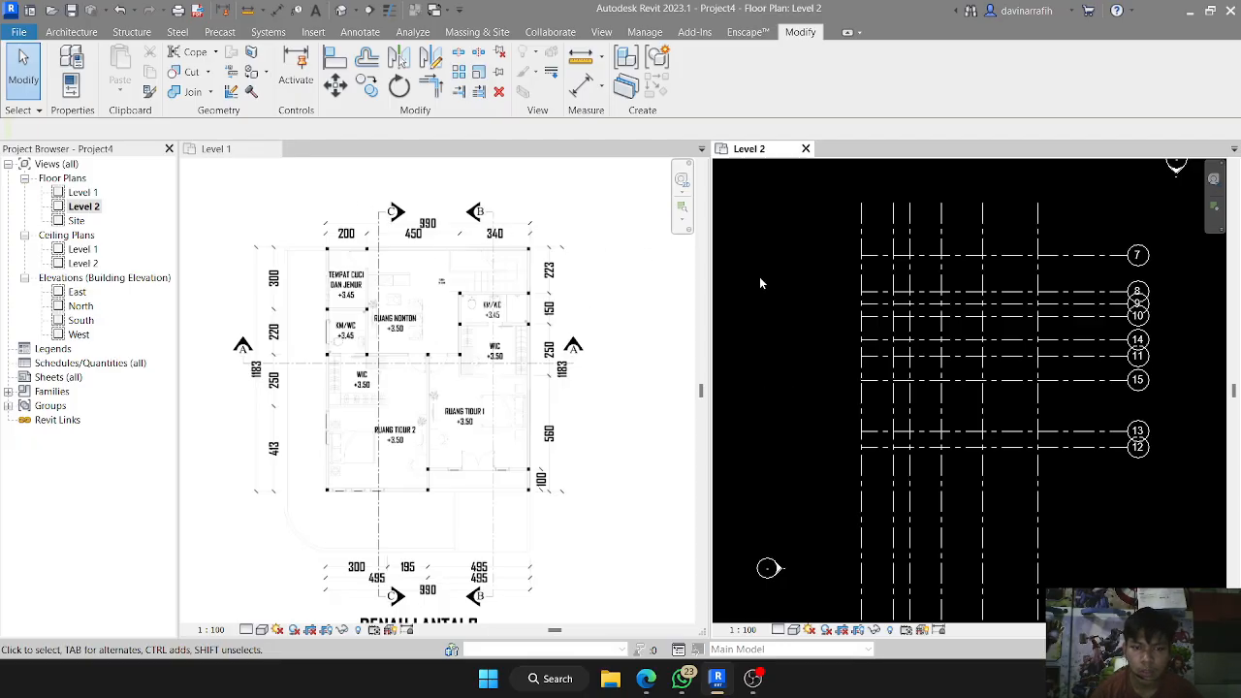
pyautogui.click(312, 33)
pyautogui.click(71, 33)
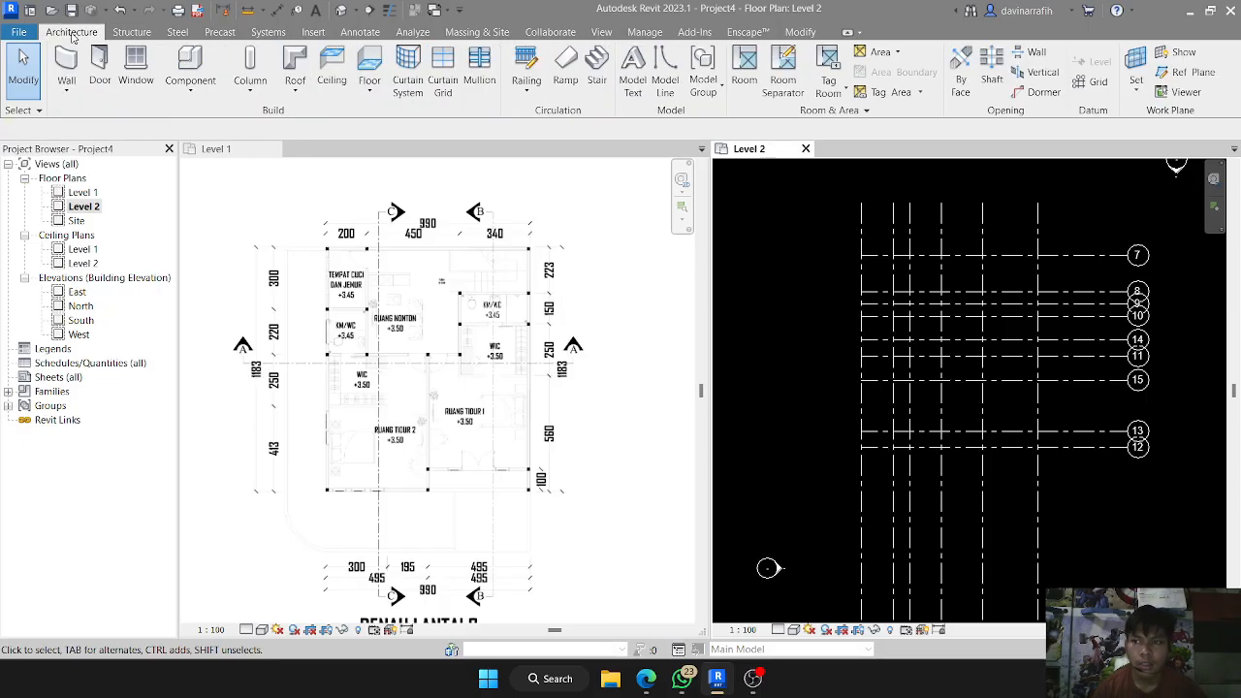
pyautogui.click(66, 88)
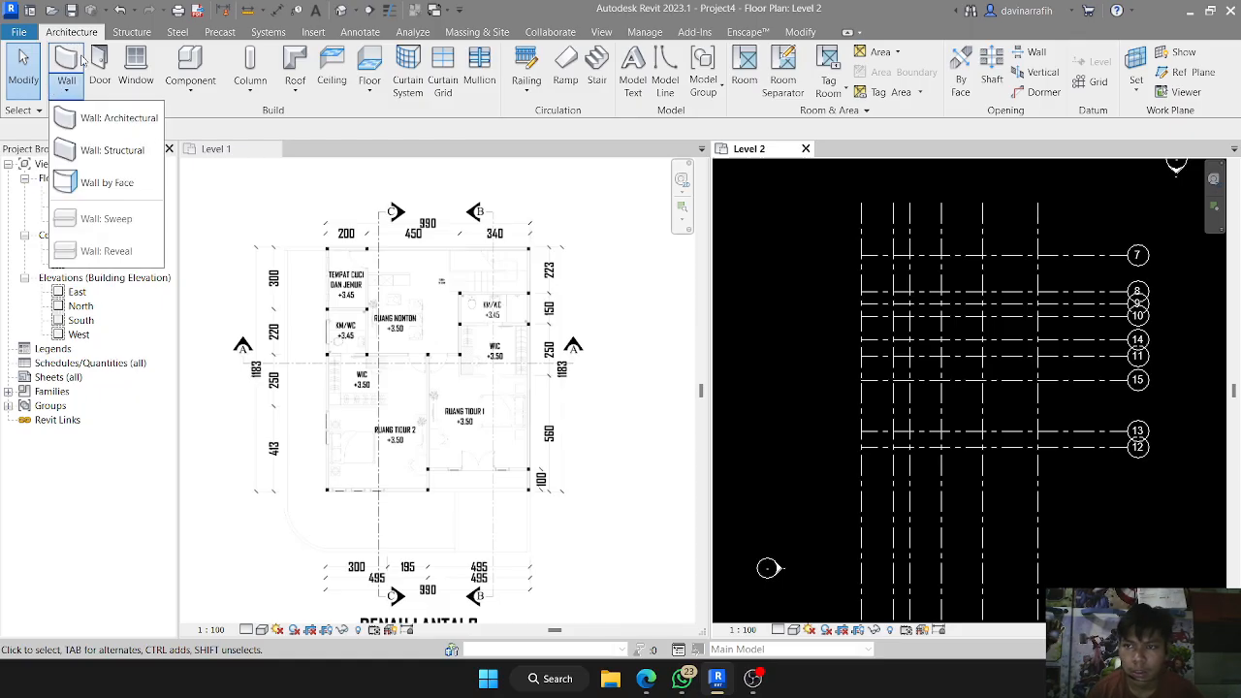
pyautogui.click(112, 117)
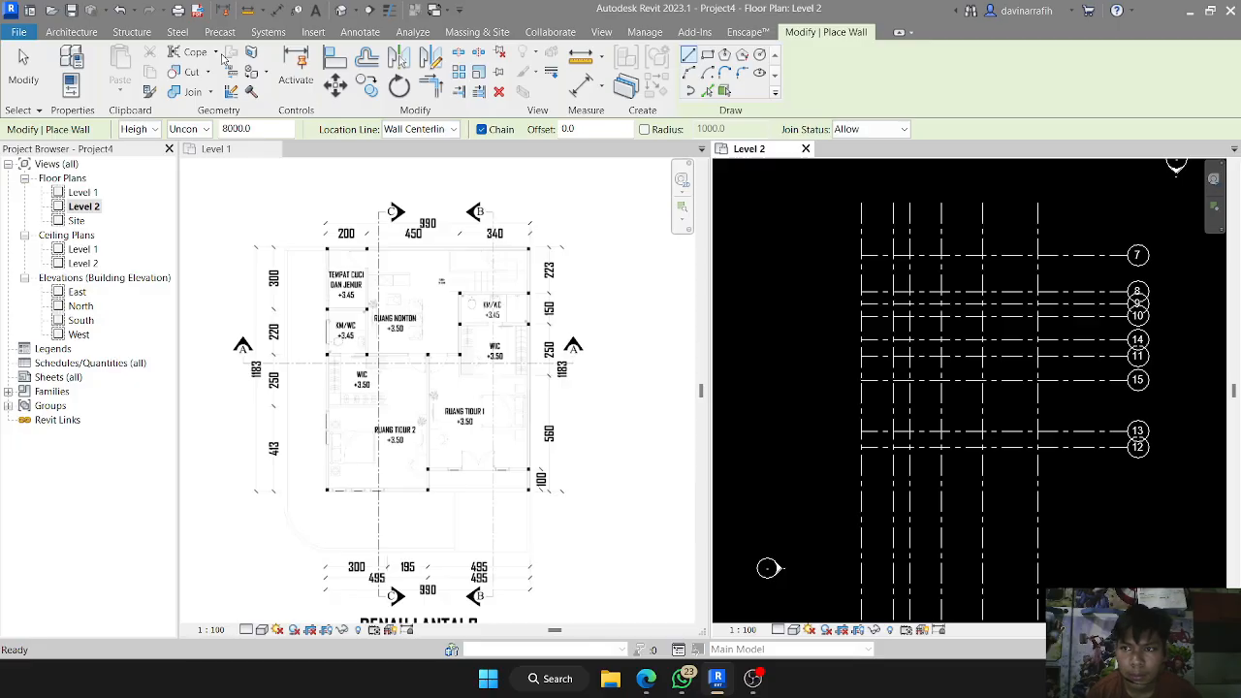
pyautogui.click(71, 32)
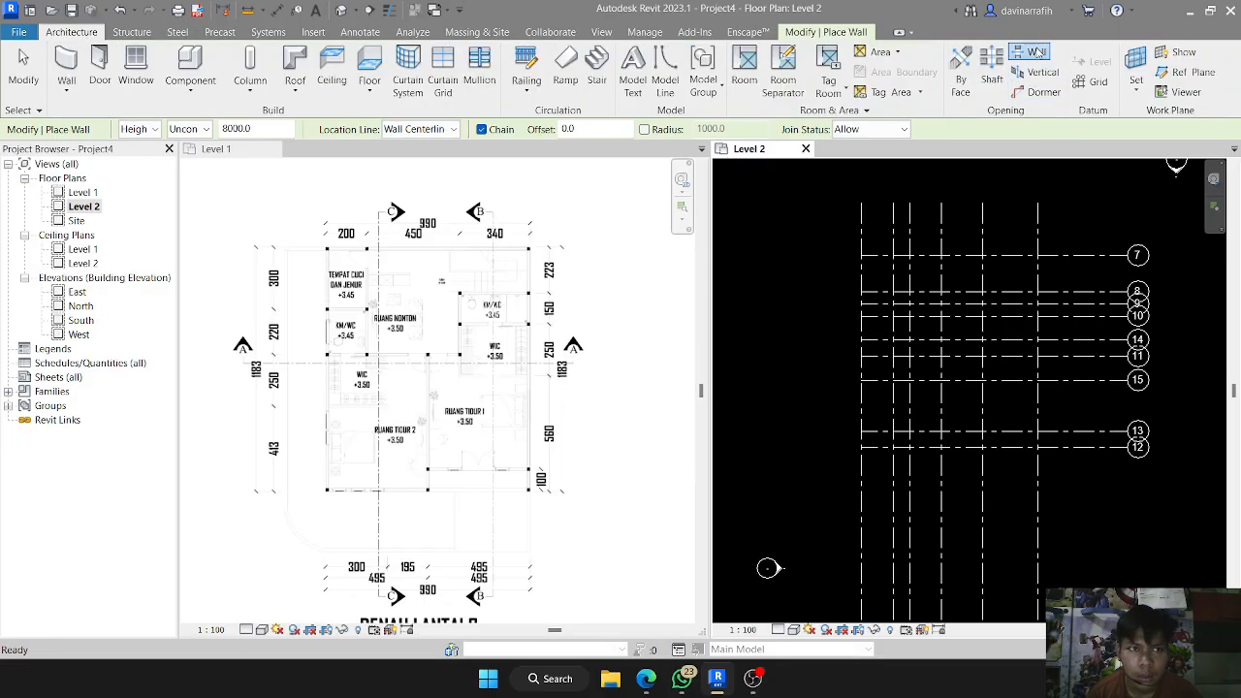
pyautogui.press('Escape')
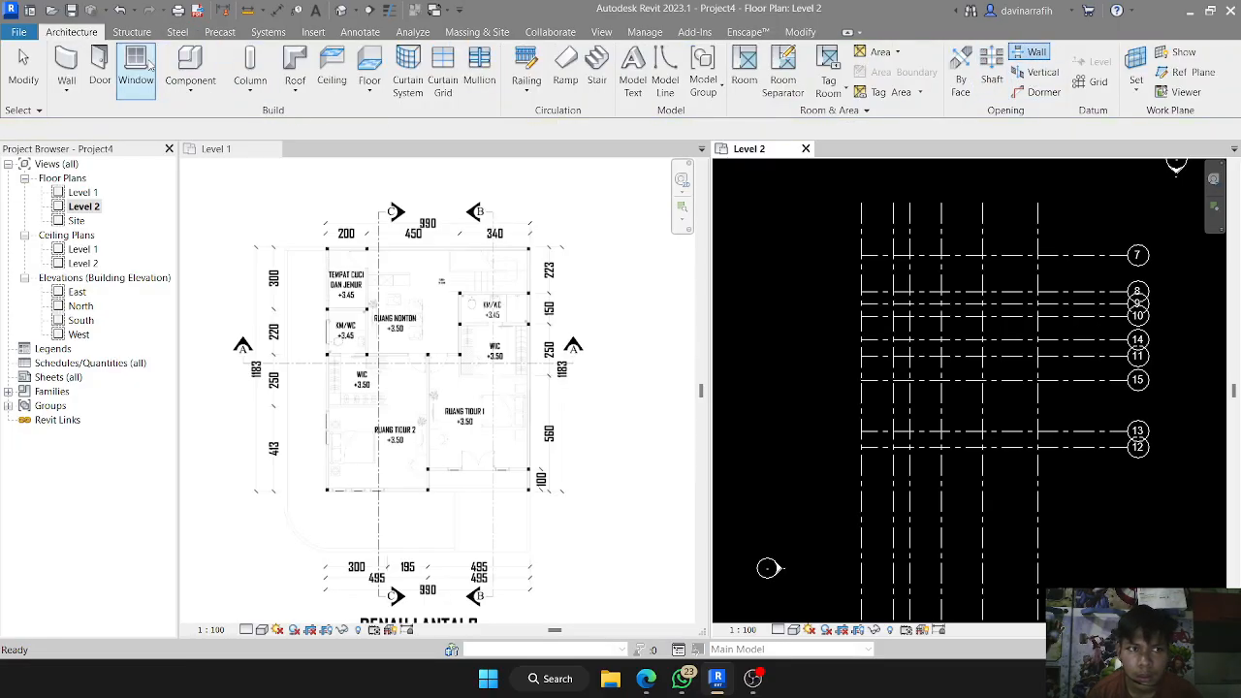
pyautogui.click(66, 88)
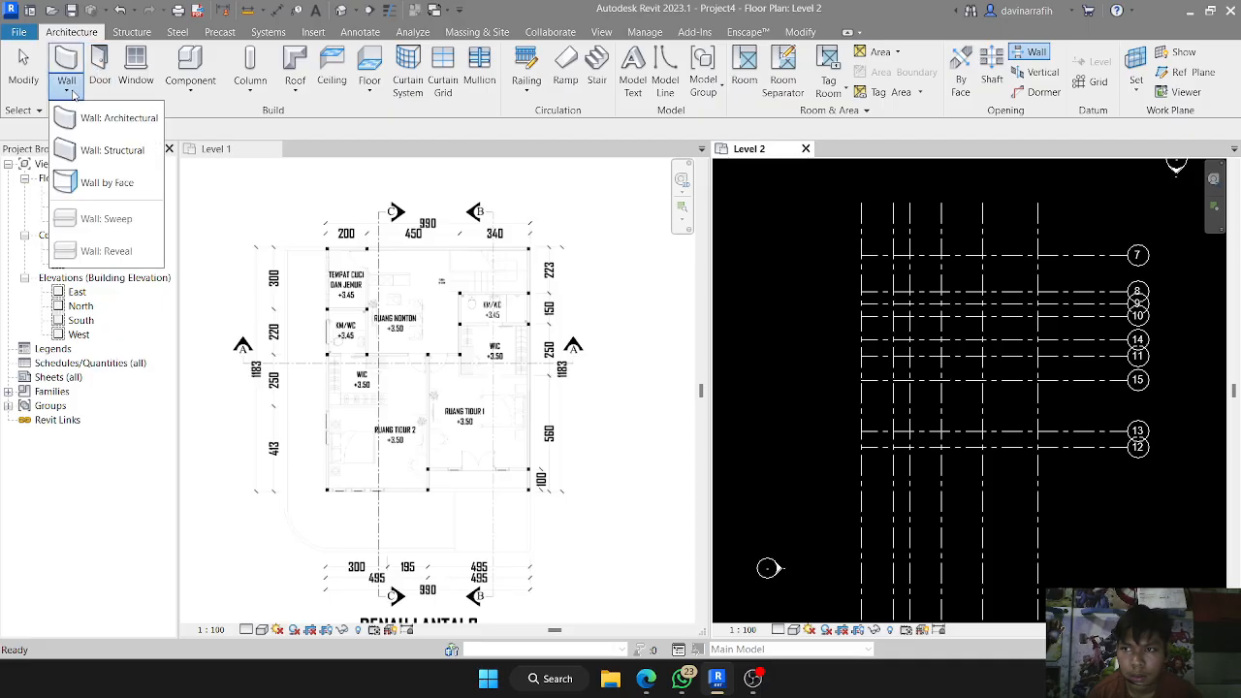
pyautogui.click(112, 150)
pyautogui.click(71, 34)
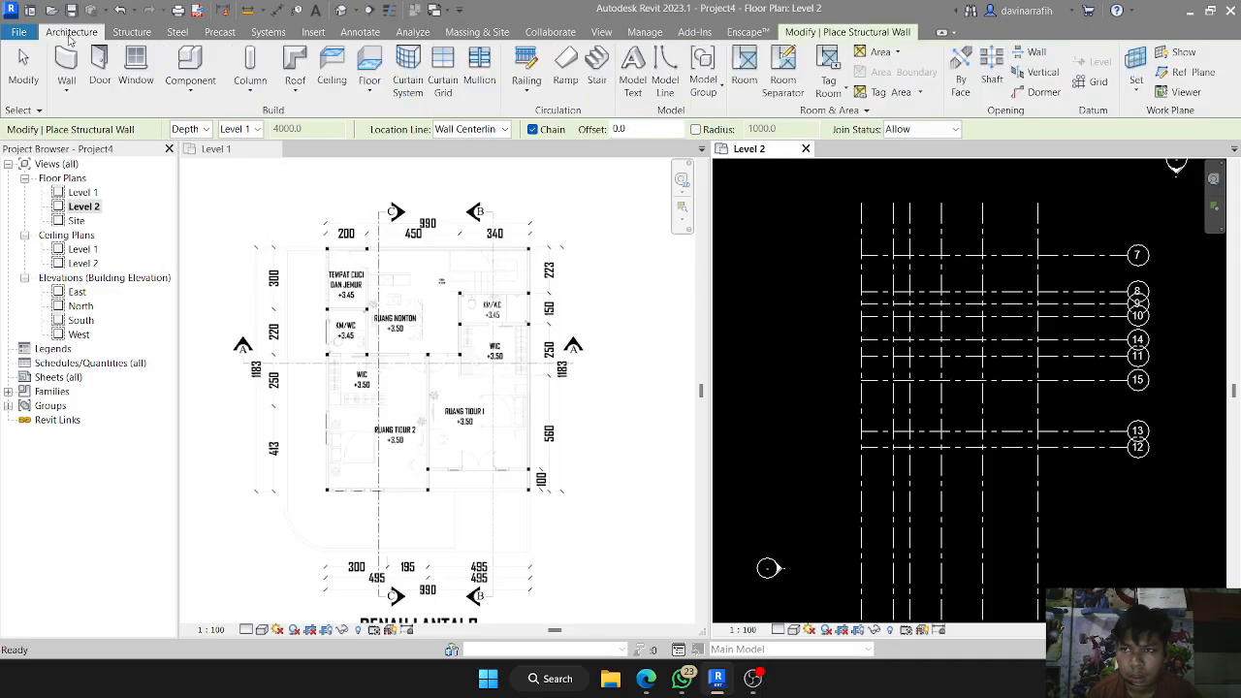
# - Start placing an architectural wall in the Level 2 floor plan
pyautogui.click(66, 82)
pyautogui.click(107, 121)
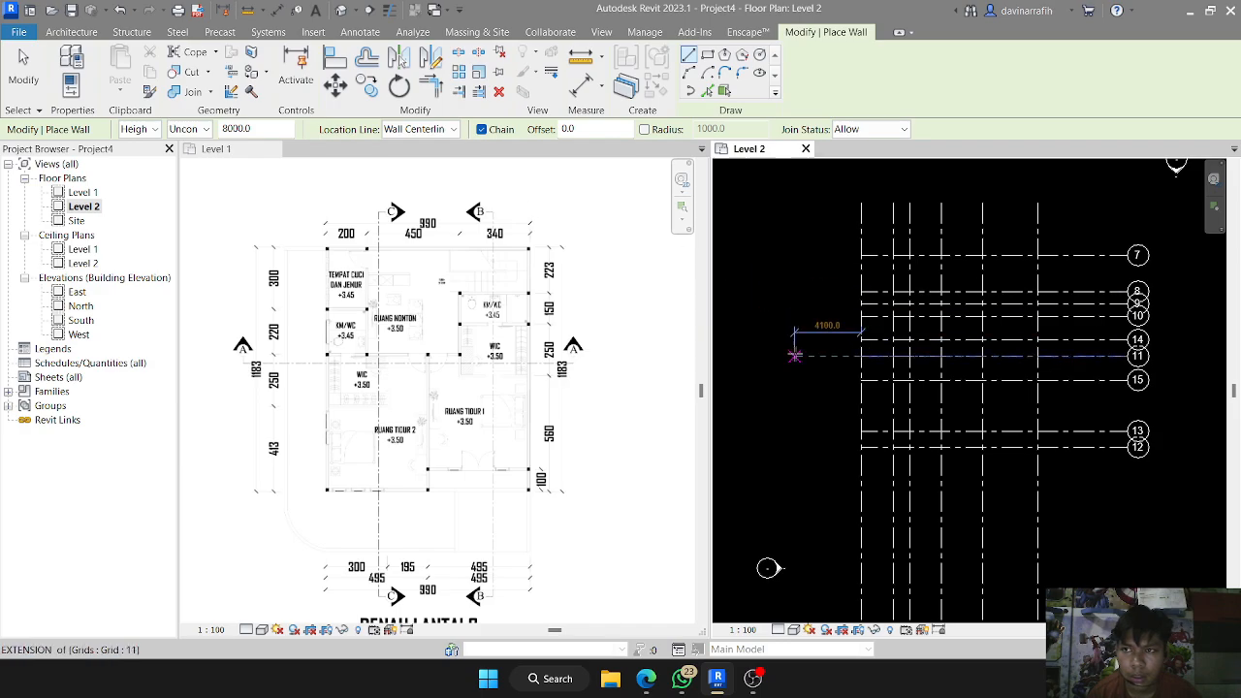
pyautogui.click(71, 86)
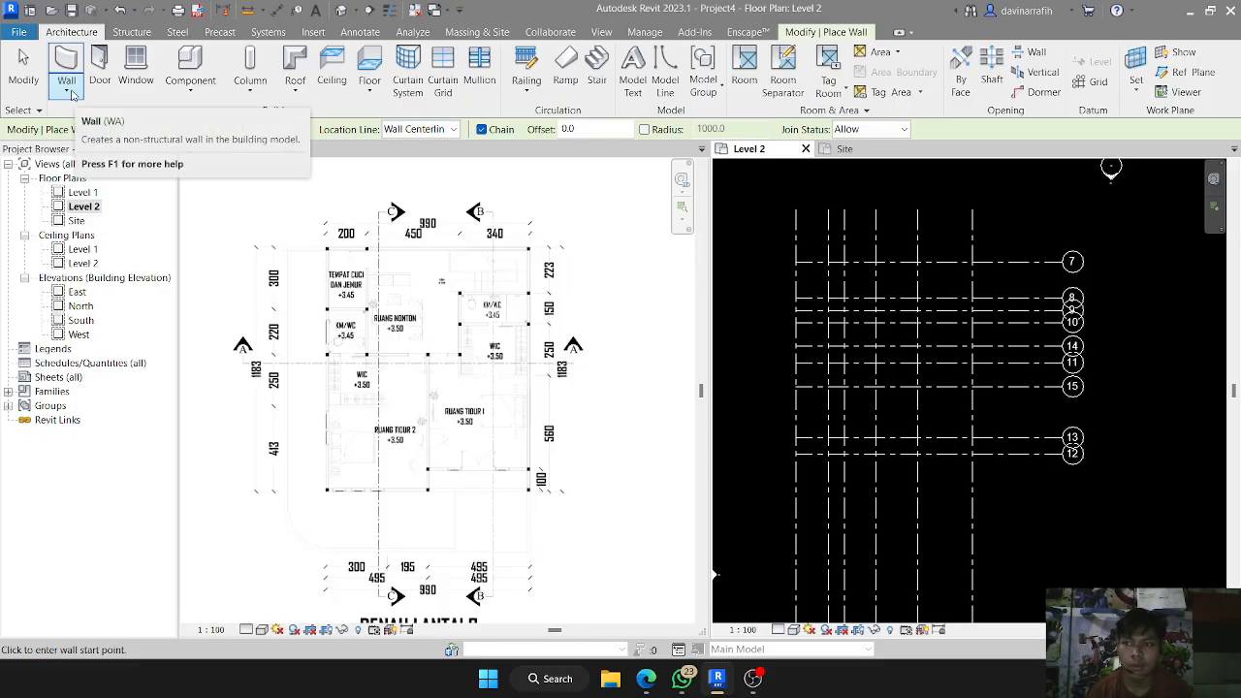
pyautogui.click(70, 93)
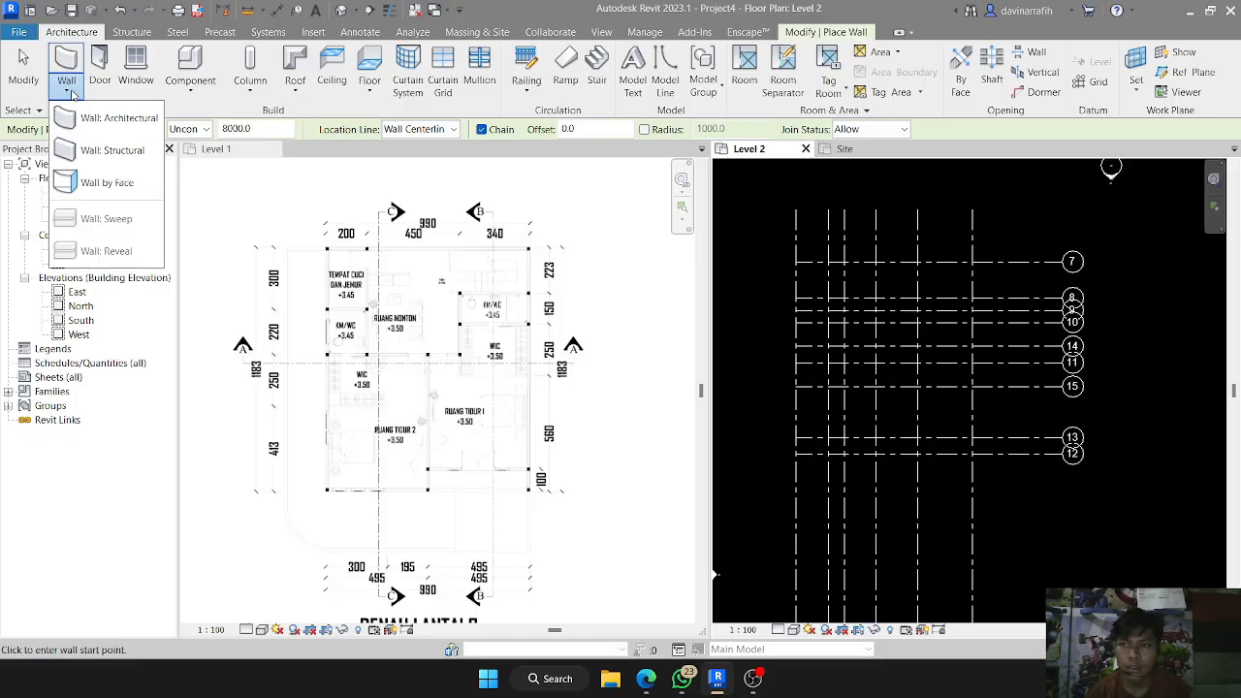
pyautogui.click(119, 118)
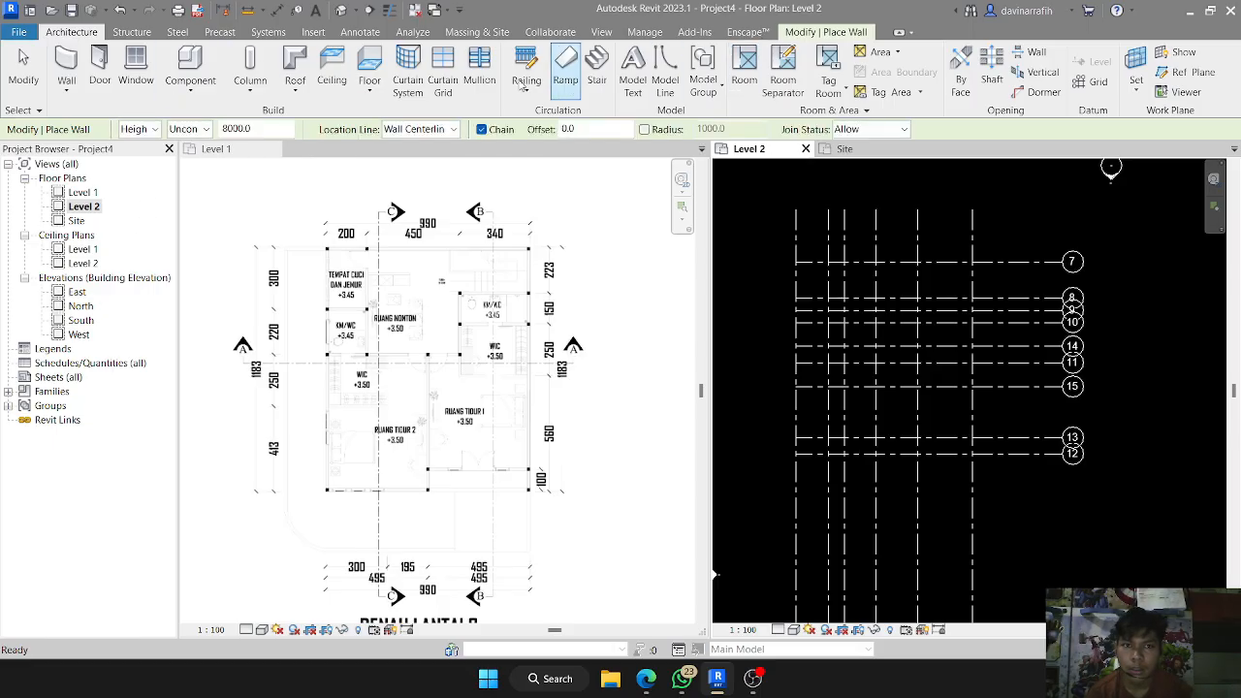
pyautogui.moveTo(759, 263)
pyautogui.mouseDown(button='middle')
pyautogui.moveTo(723, 257)
pyautogui.moveTo(845, 268)
pyautogui.moveTo(766, 285)
pyautogui.mouseUp(button='middle')
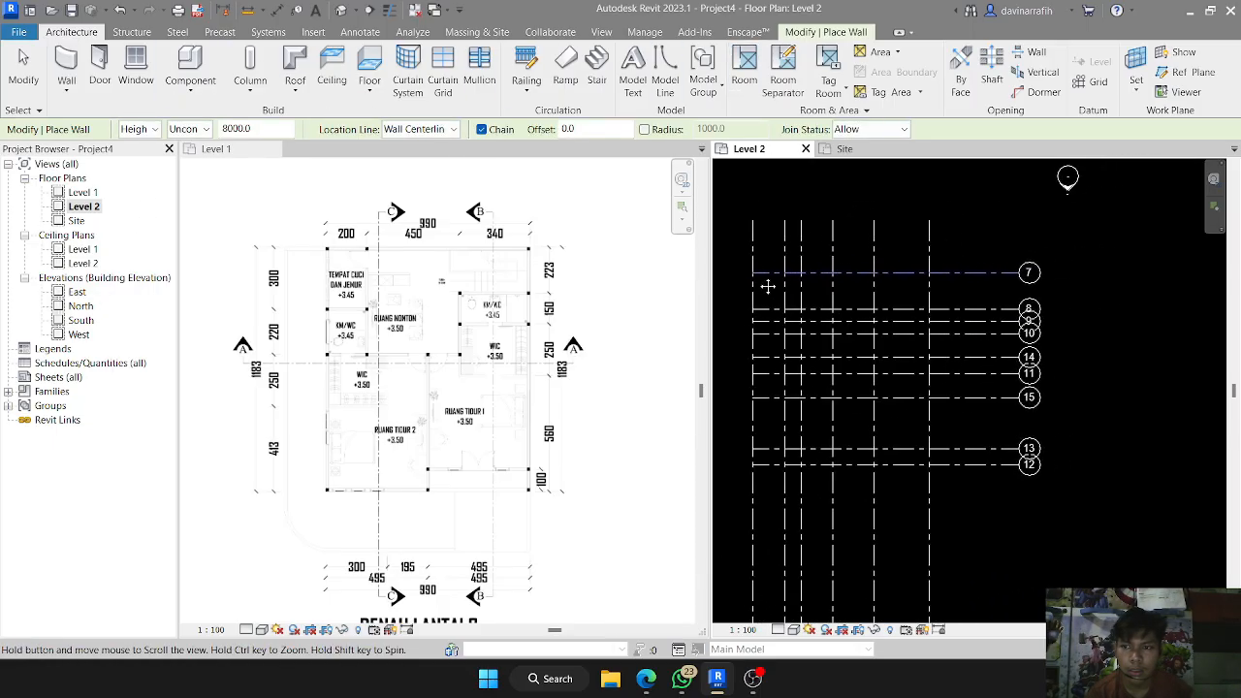
pyautogui.click(66, 85)
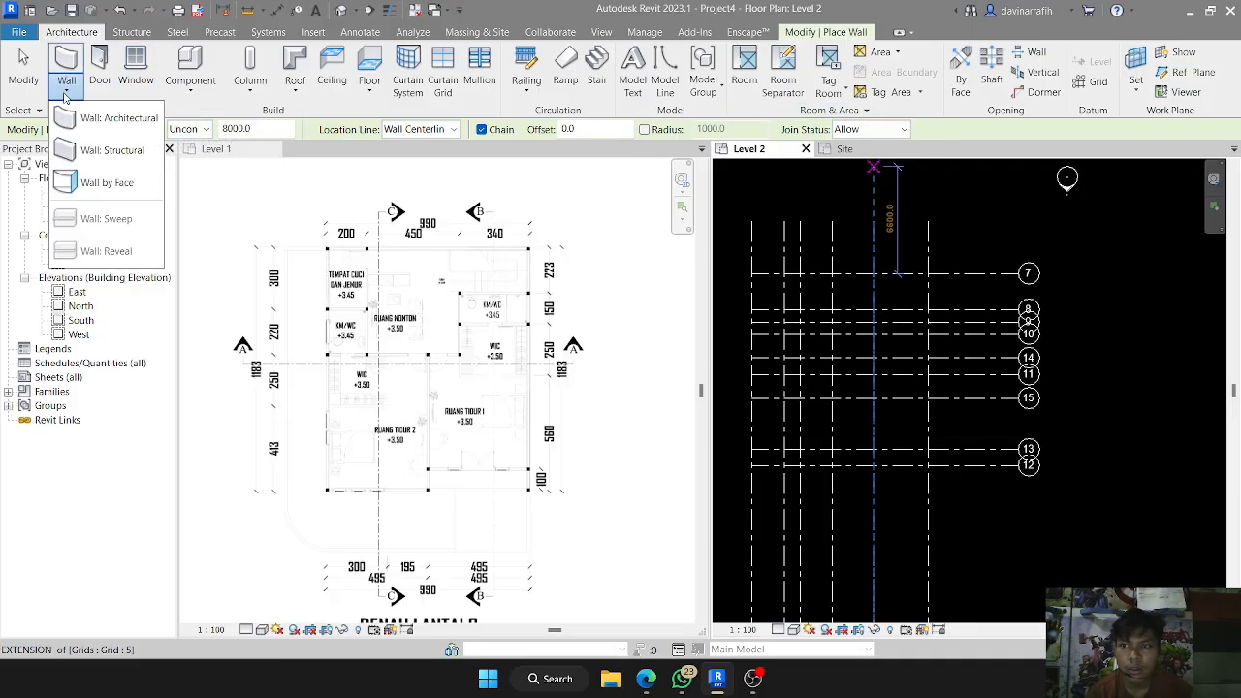
pyautogui.click(114, 118)
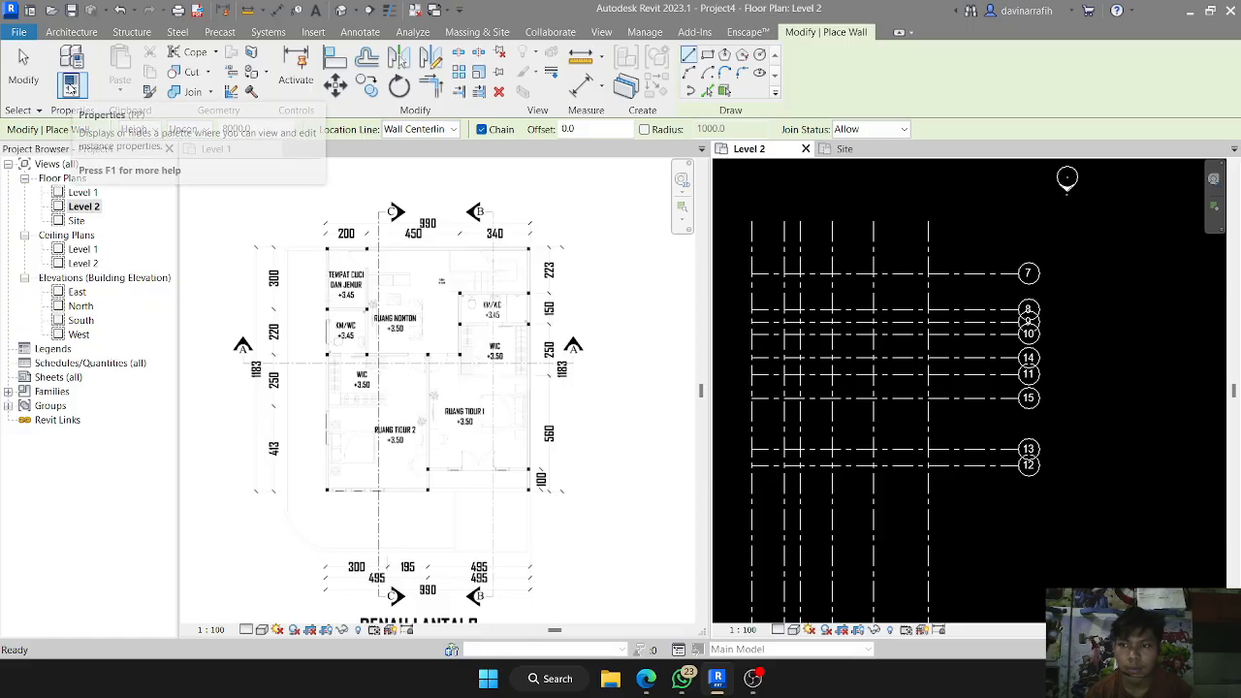
# - Display the Properties palette and choose the Basic Wall type Exterior - Brick on Mtl. Stud
pyautogui.click(71, 82)
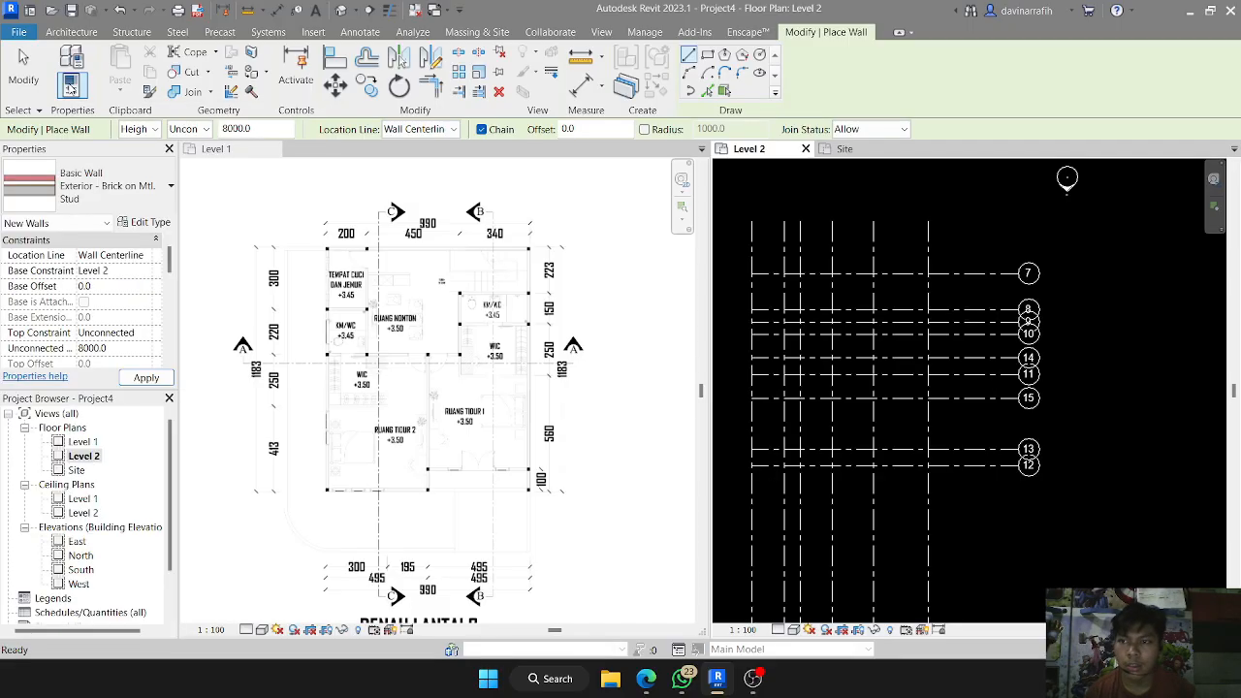
pyautogui.click(105, 184)
pyautogui.scroll(2, 95, 387)
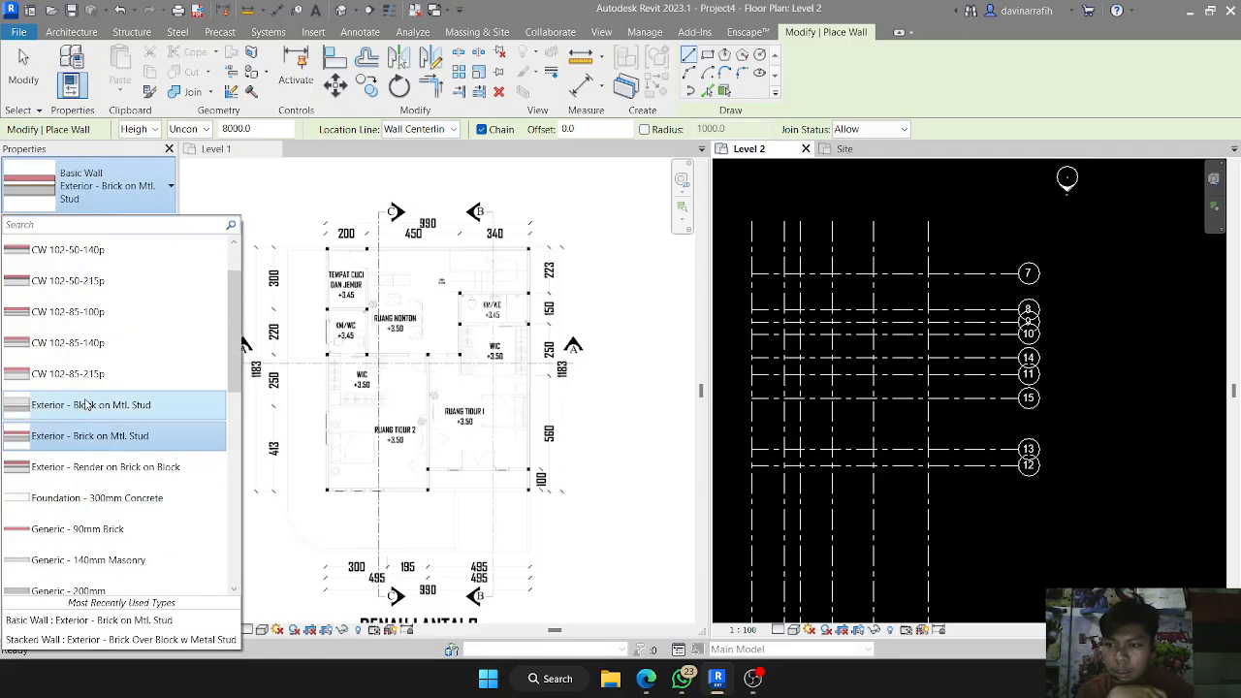
pyautogui.scroll(1, 90, 553)
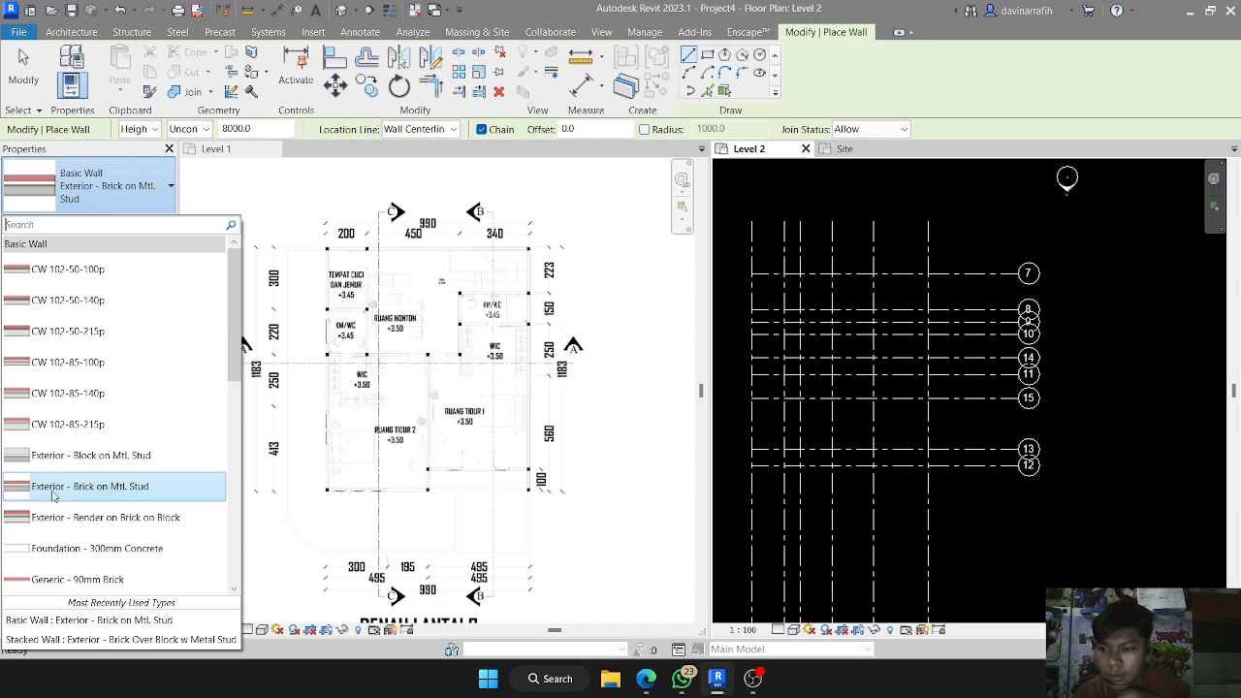
pyautogui.click(101, 486)
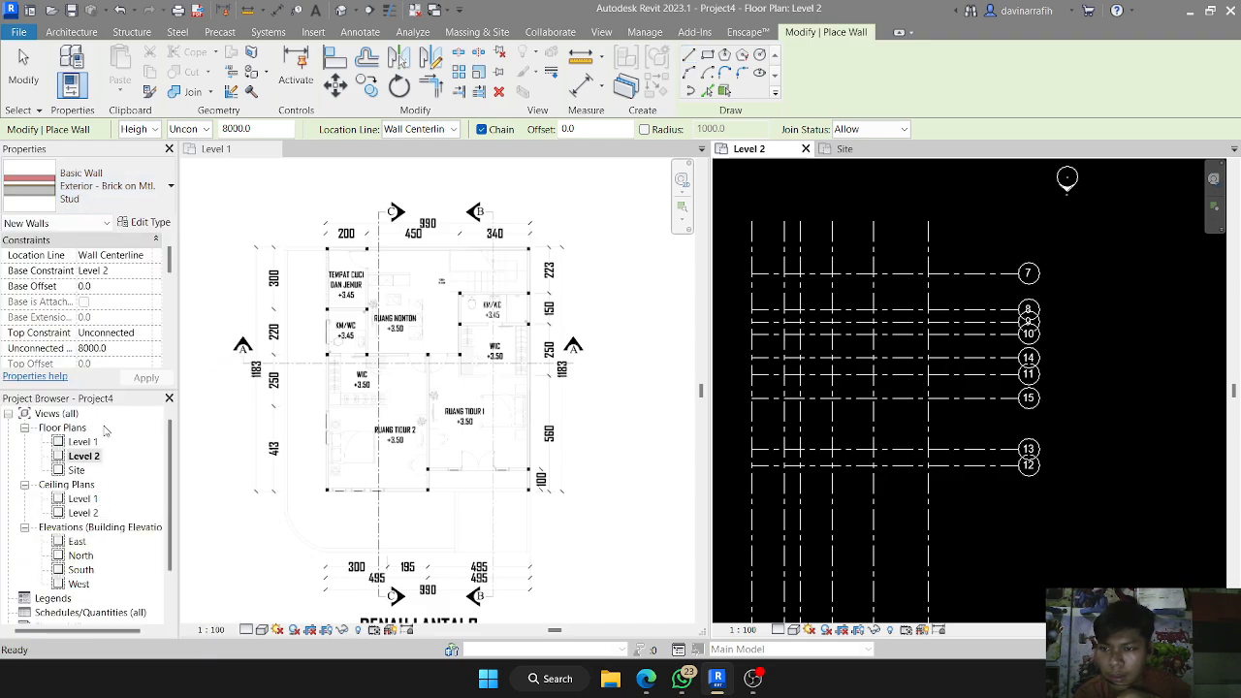
# - Open the wall's type properties, widen the dialog and examine its construction, graphics, analytical and identity parameters
pyautogui.click(124, 222)
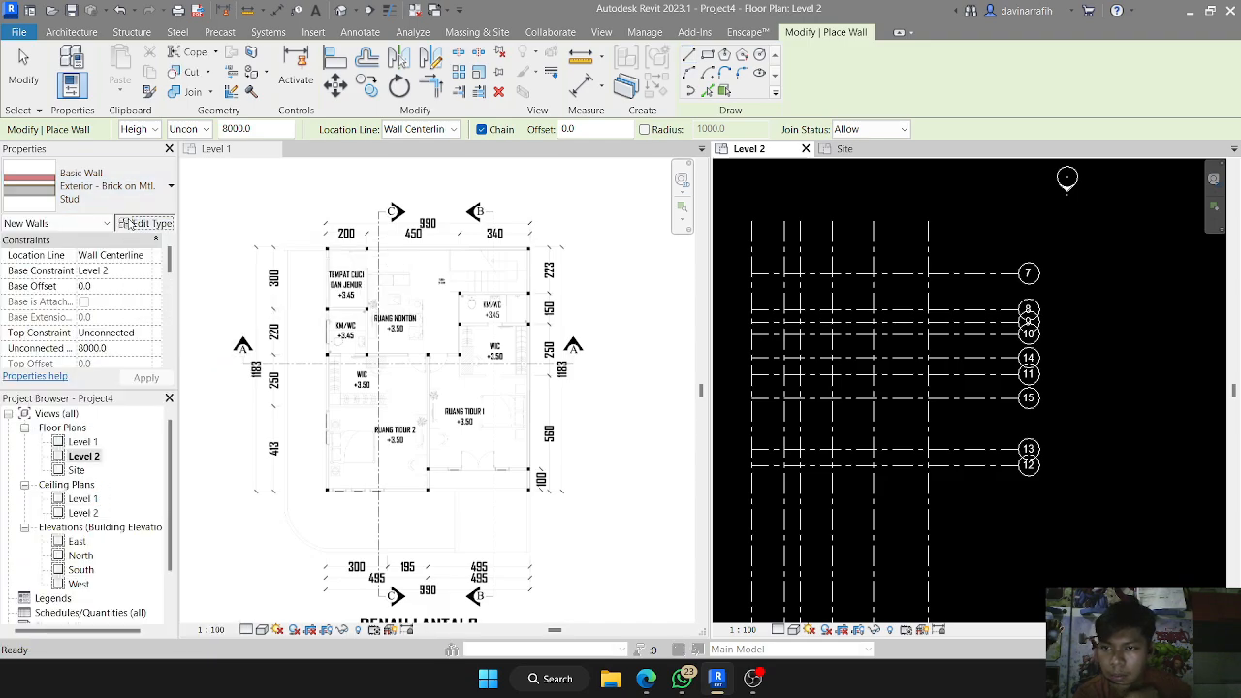
pyautogui.scroll(-4, 584, 369)
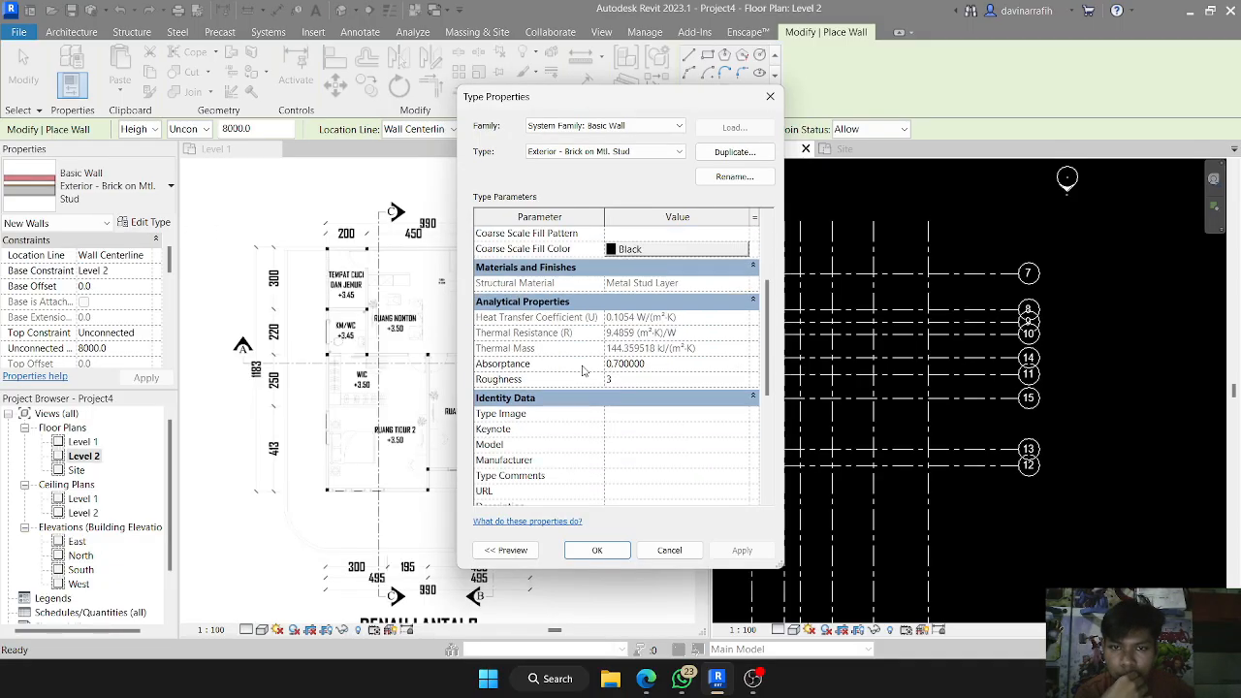
pyautogui.scroll(3, 596, 466)
pyautogui.scroll(1, 596, 467)
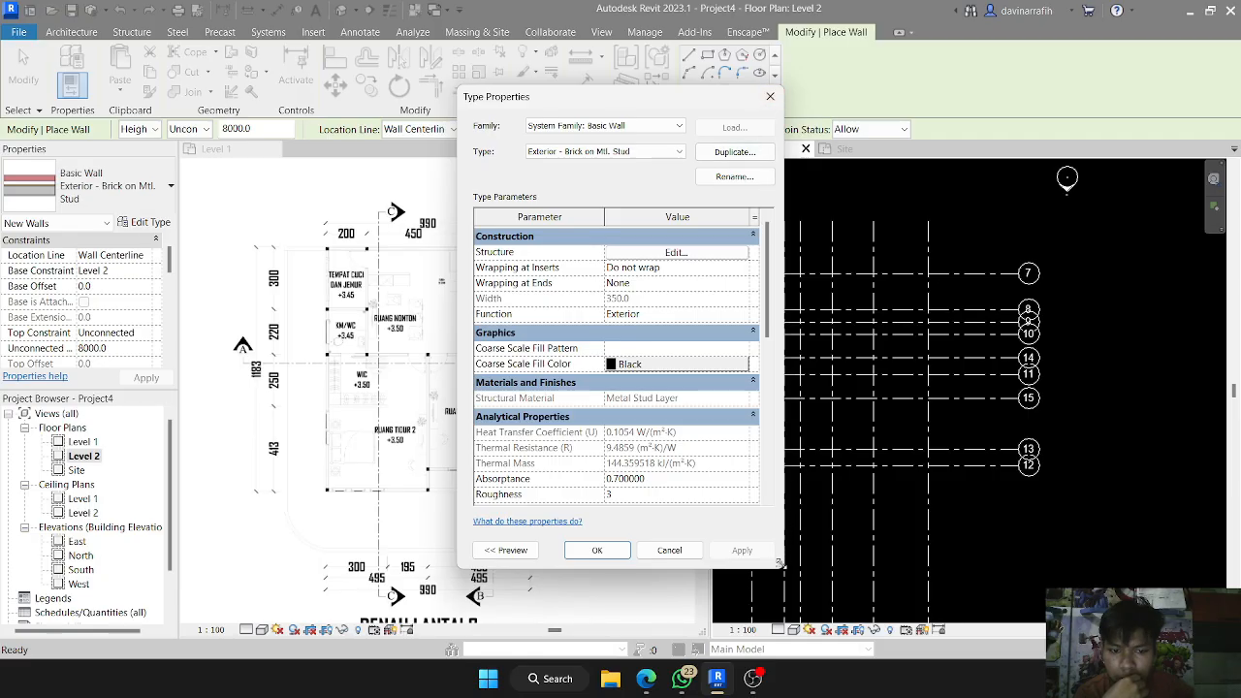
pyautogui.moveTo(781, 562); pyautogui.dragTo(946, 562)
pyautogui.scroll(-3, 622, 483)
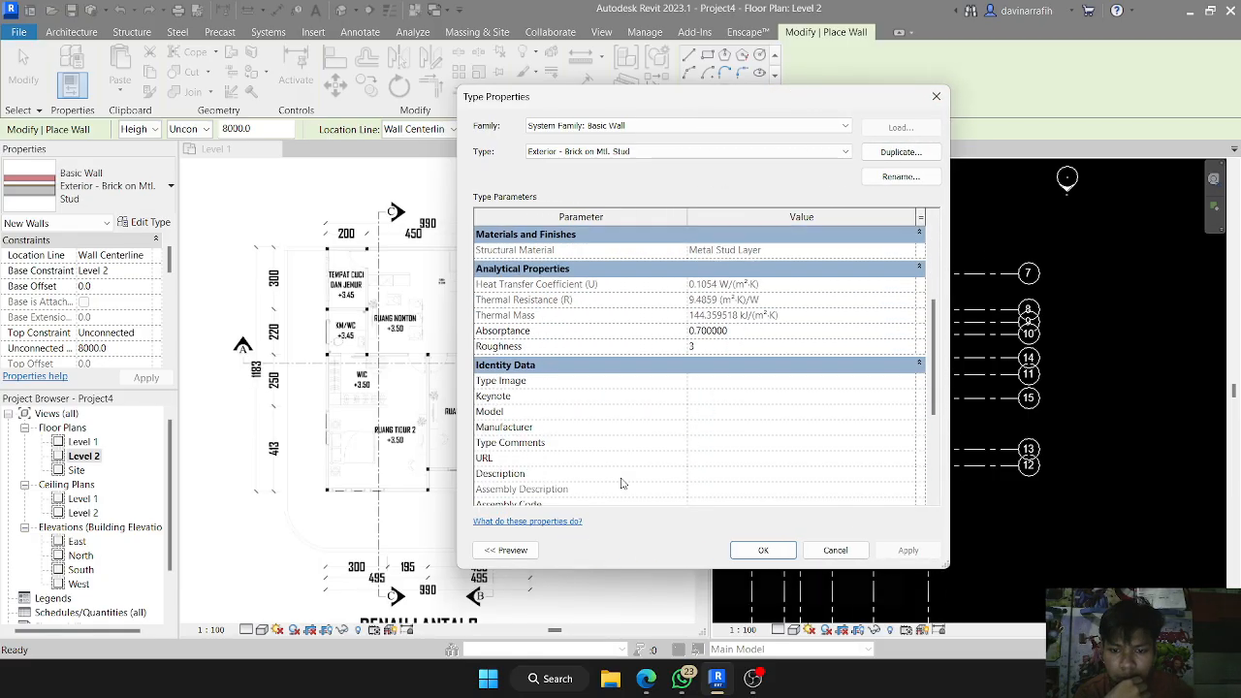
pyautogui.scroll(-3, 622, 483)
pyautogui.scroll(6, 622, 482)
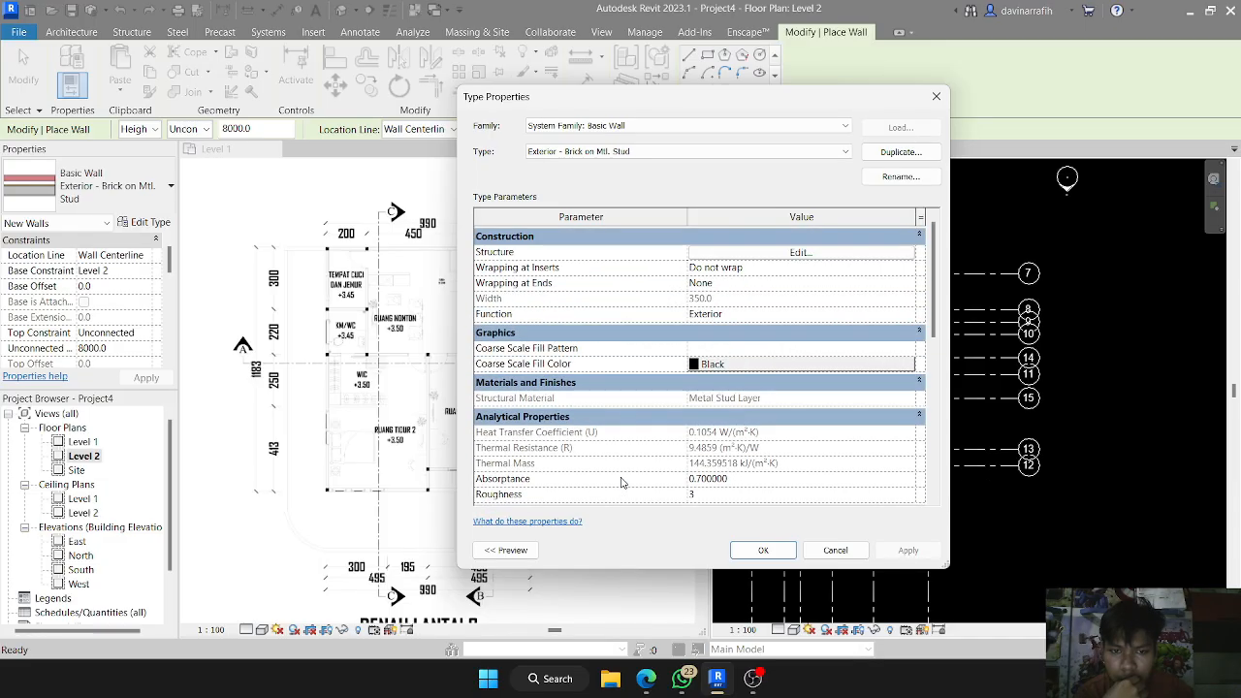
# - Compare the type parameters of CW 102-50-100p with those of Exterior - Brick on Mtl. Stud
pyautogui.click(597, 151)
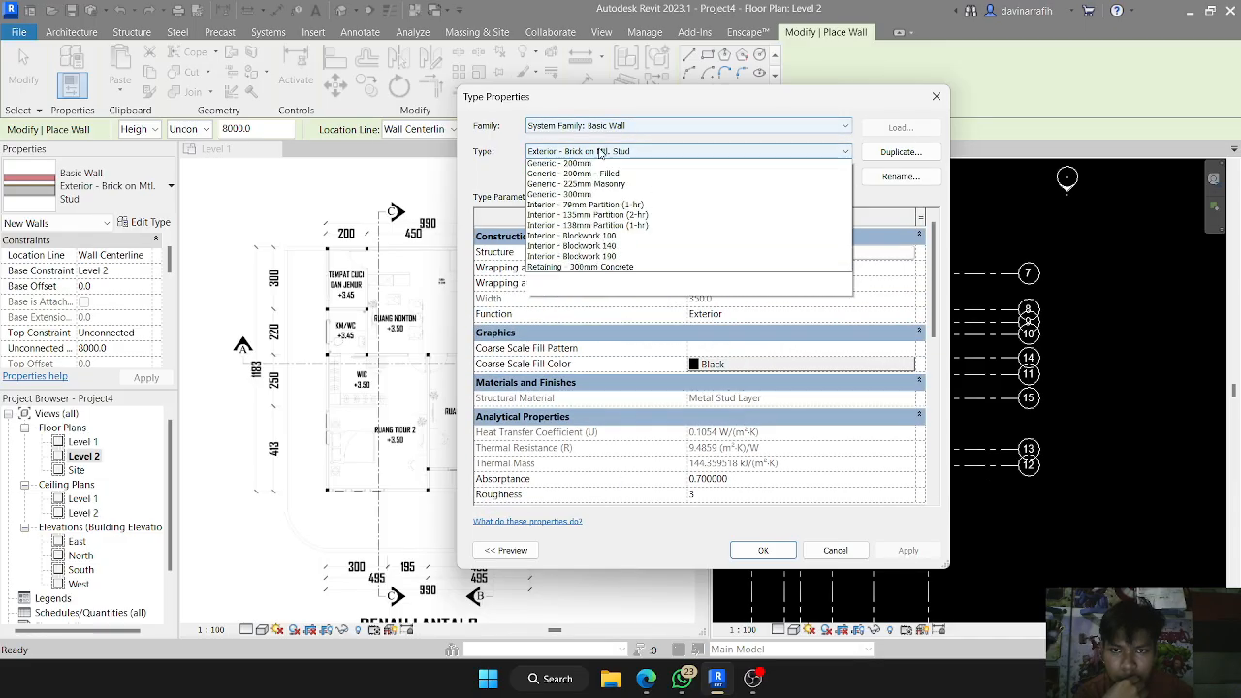
pyautogui.click(585, 170)
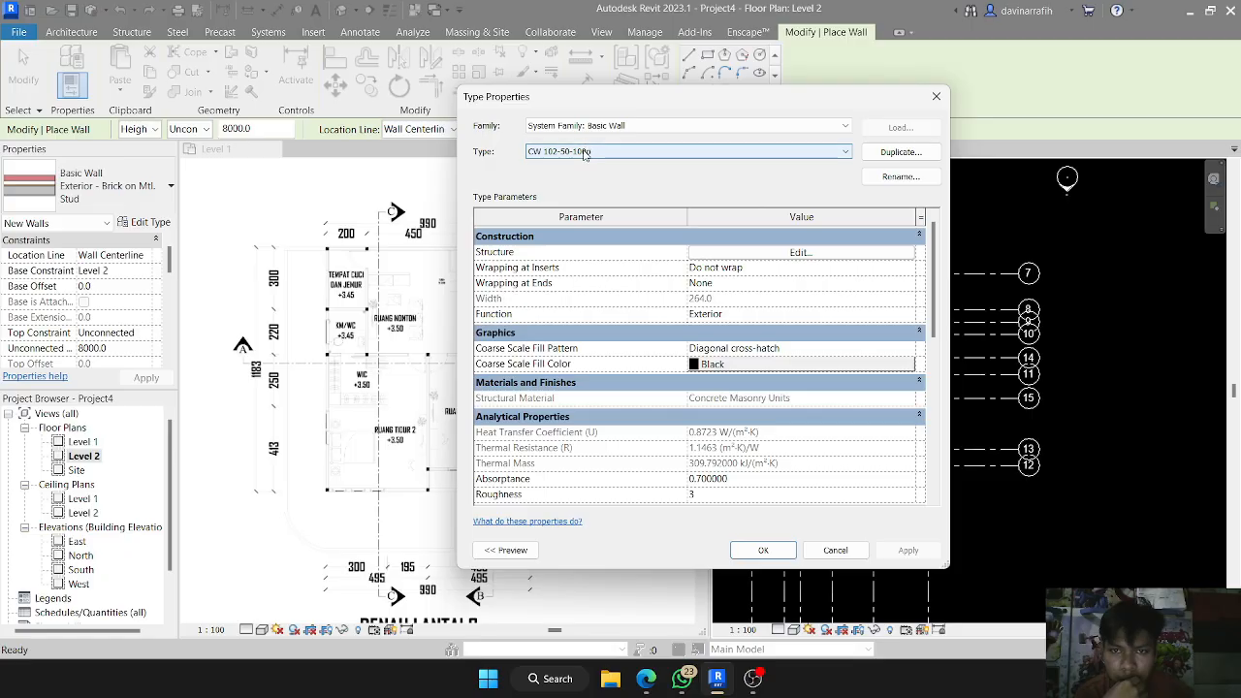
pyautogui.click(614, 151)
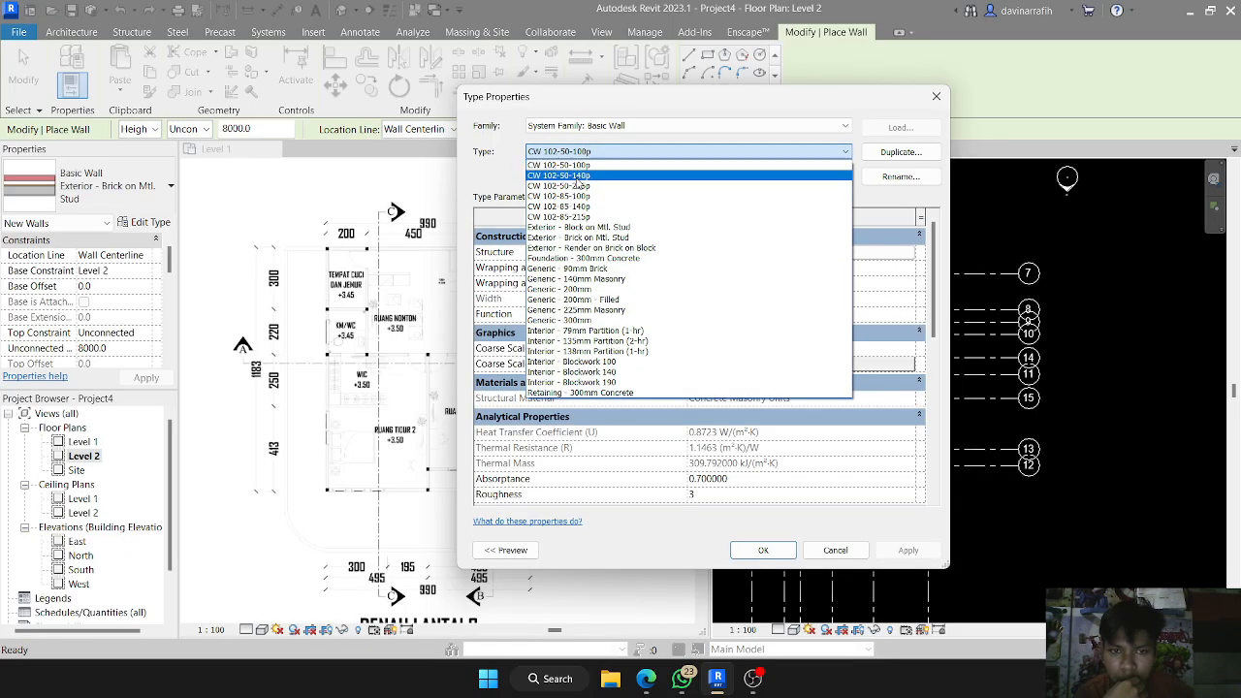
pyautogui.click(606, 237)
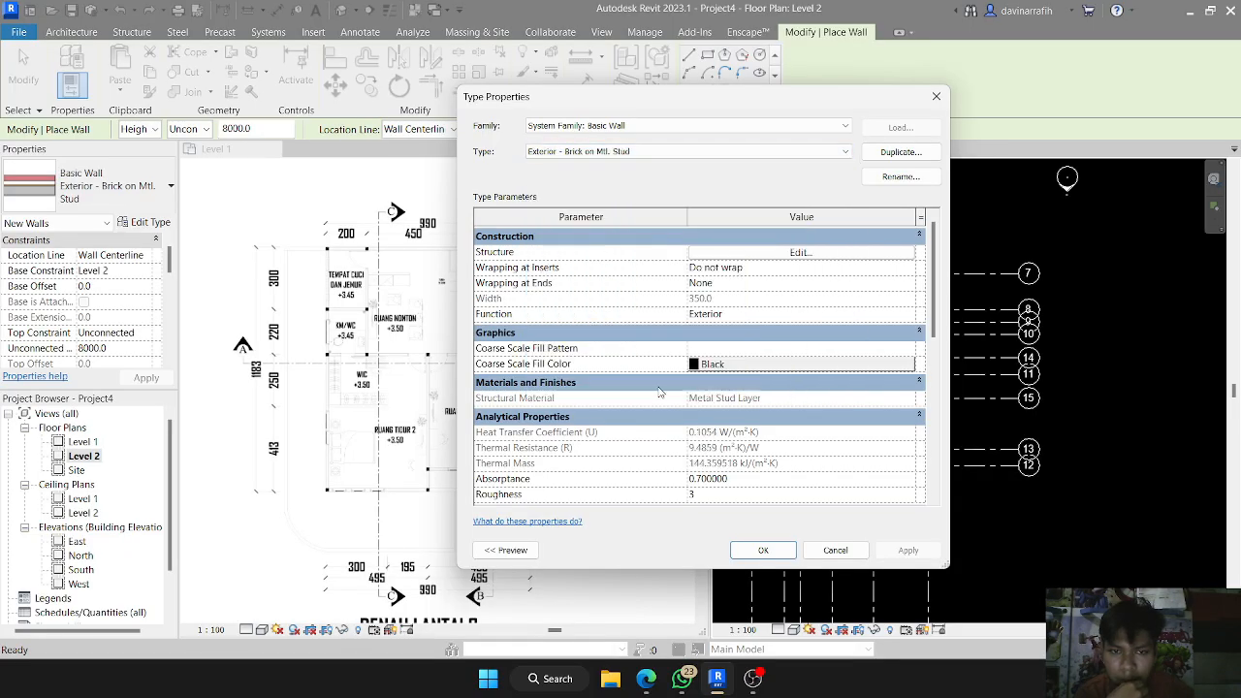
pyautogui.scroll(-5, 663, 403)
pyautogui.scroll(-4, 663, 404)
pyautogui.scroll(9, 659, 412)
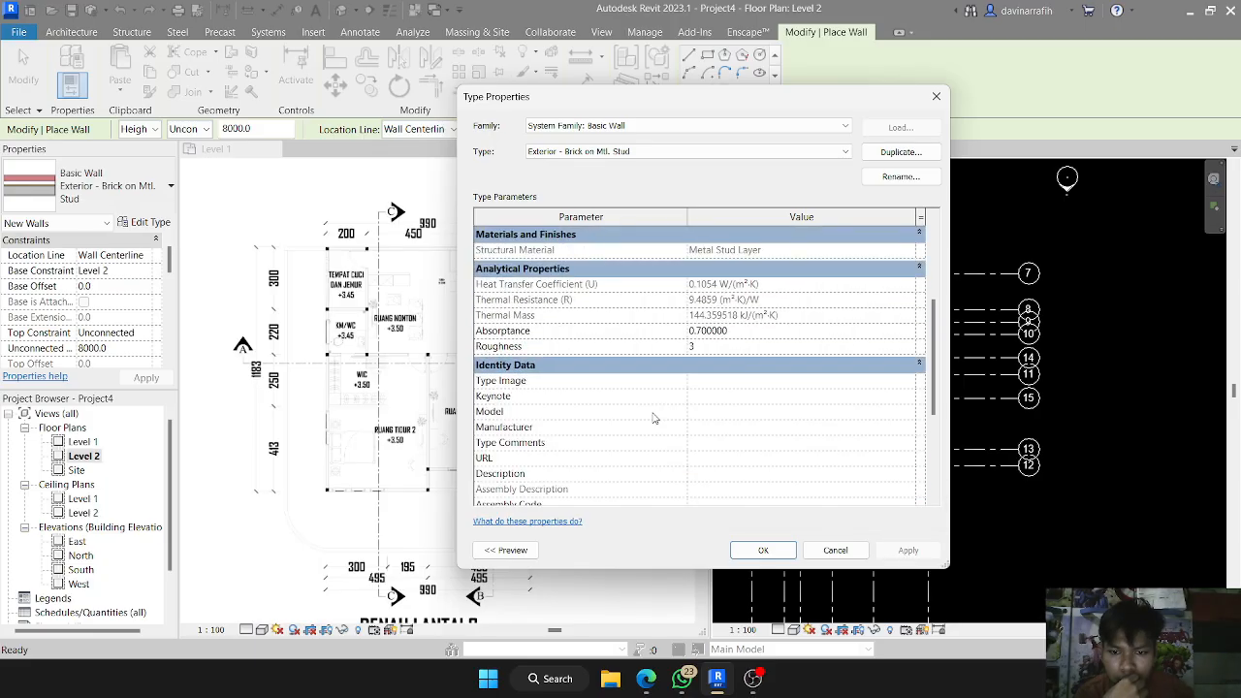
# - Reselect the Basic Wall system family and open the layer structure of type CW 102-50-100p for editing
pyautogui.click(664, 153)
pyautogui.click(666, 126)
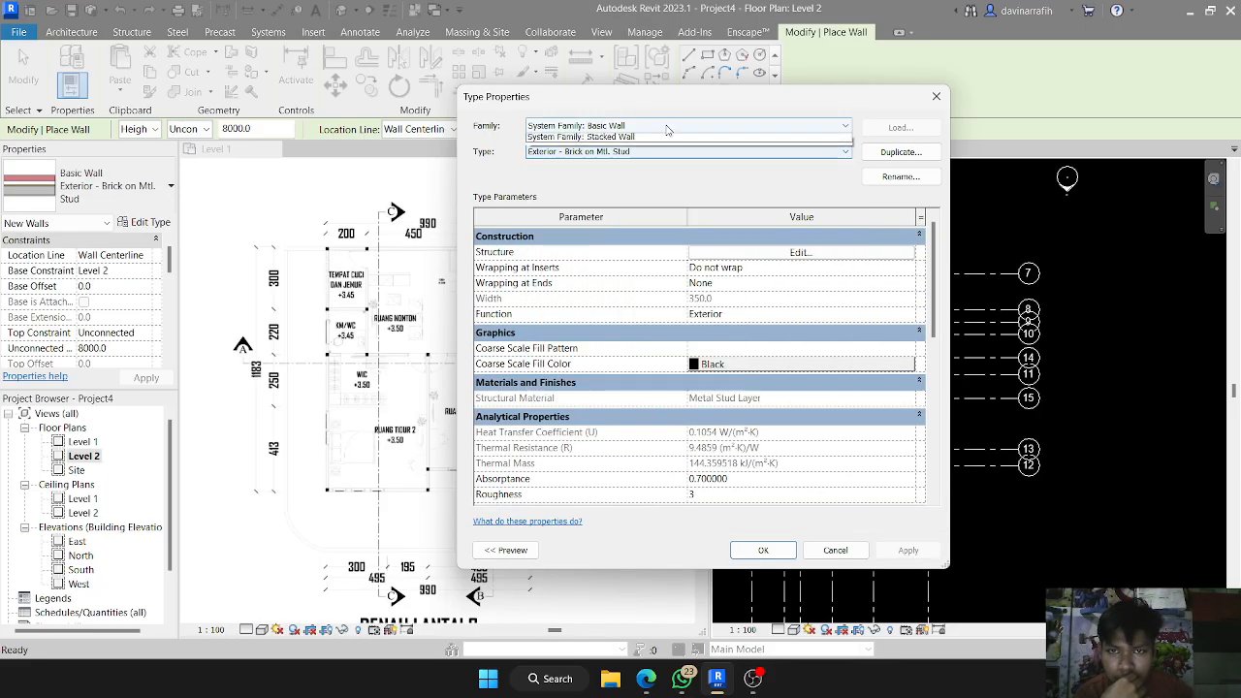
pyautogui.click(622, 140)
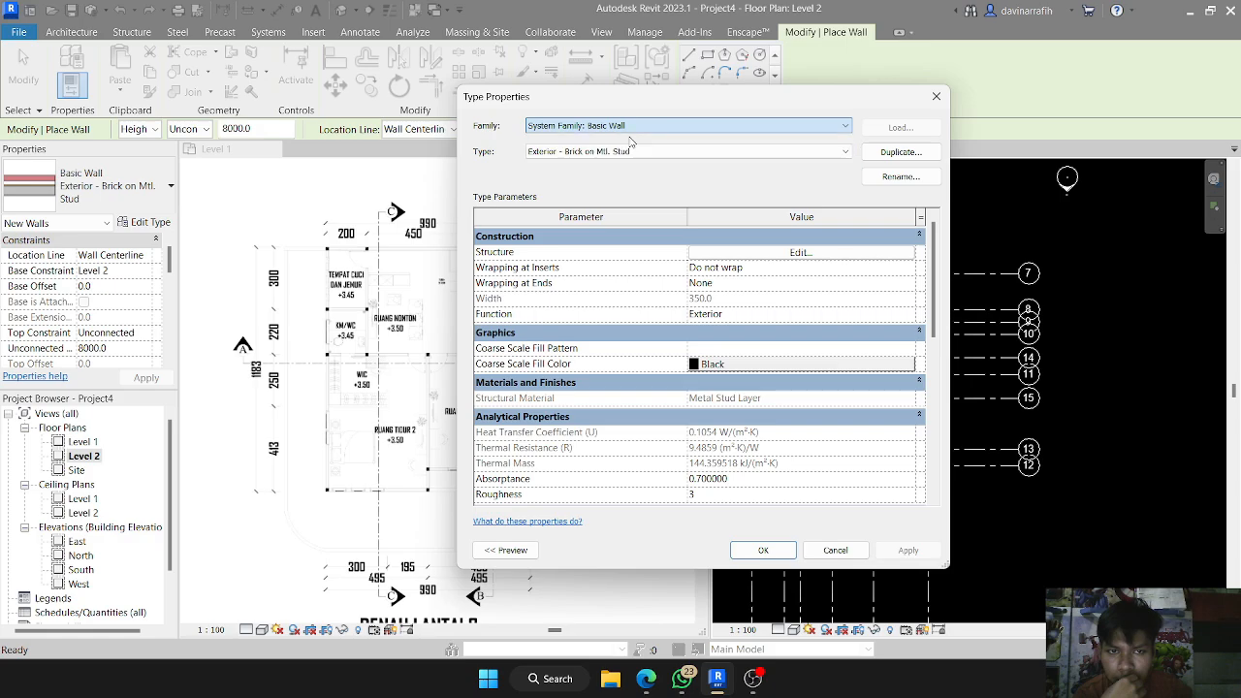
pyautogui.click(713, 253)
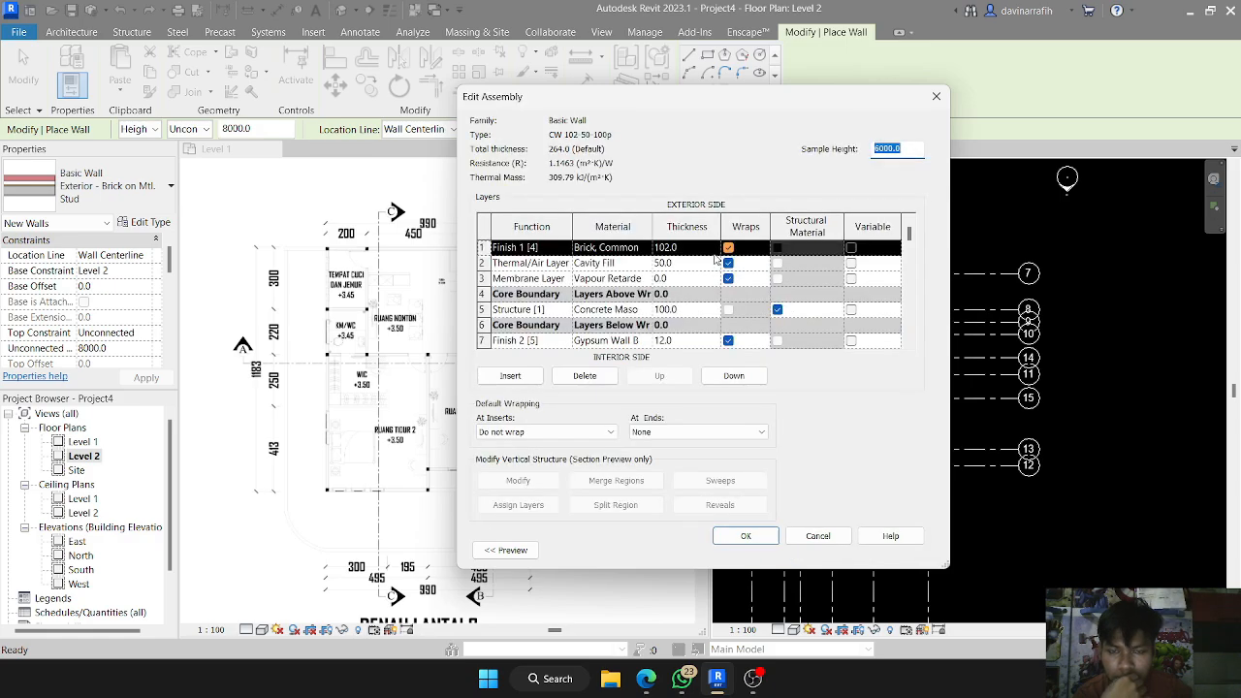
pyautogui.scroll(-2, 580, 308)
pyautogui.scroll(2, 581, 308)
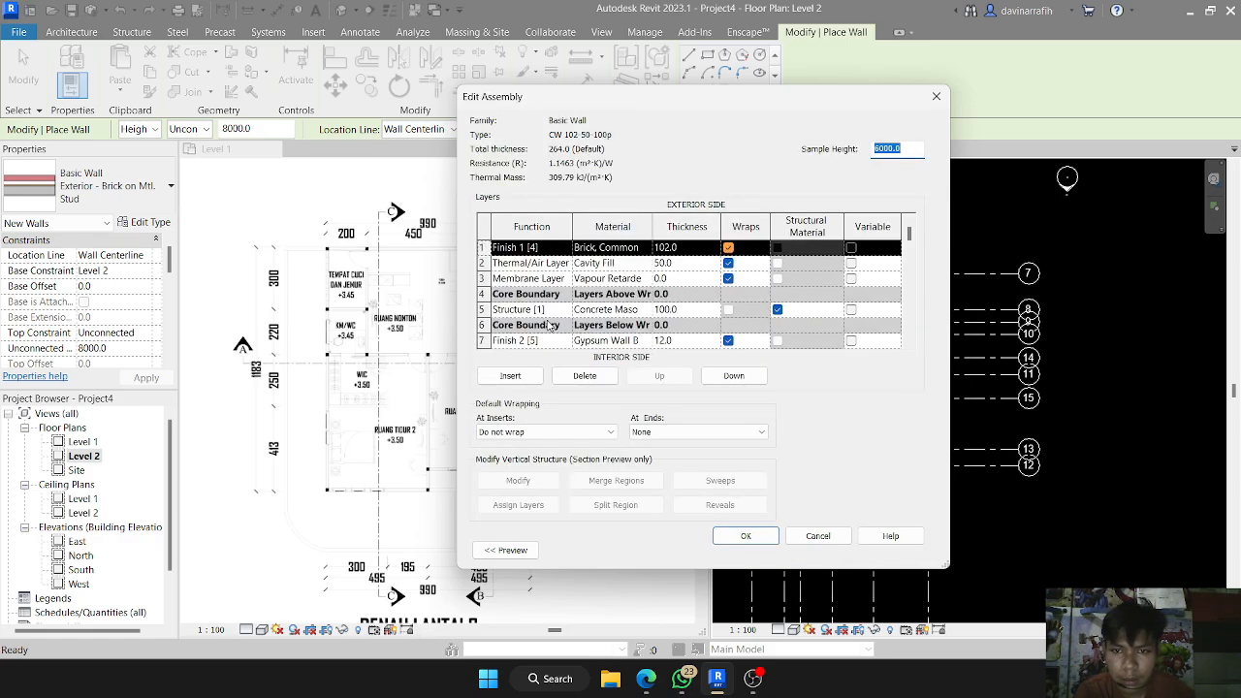
pyautogui.click(541, 264)
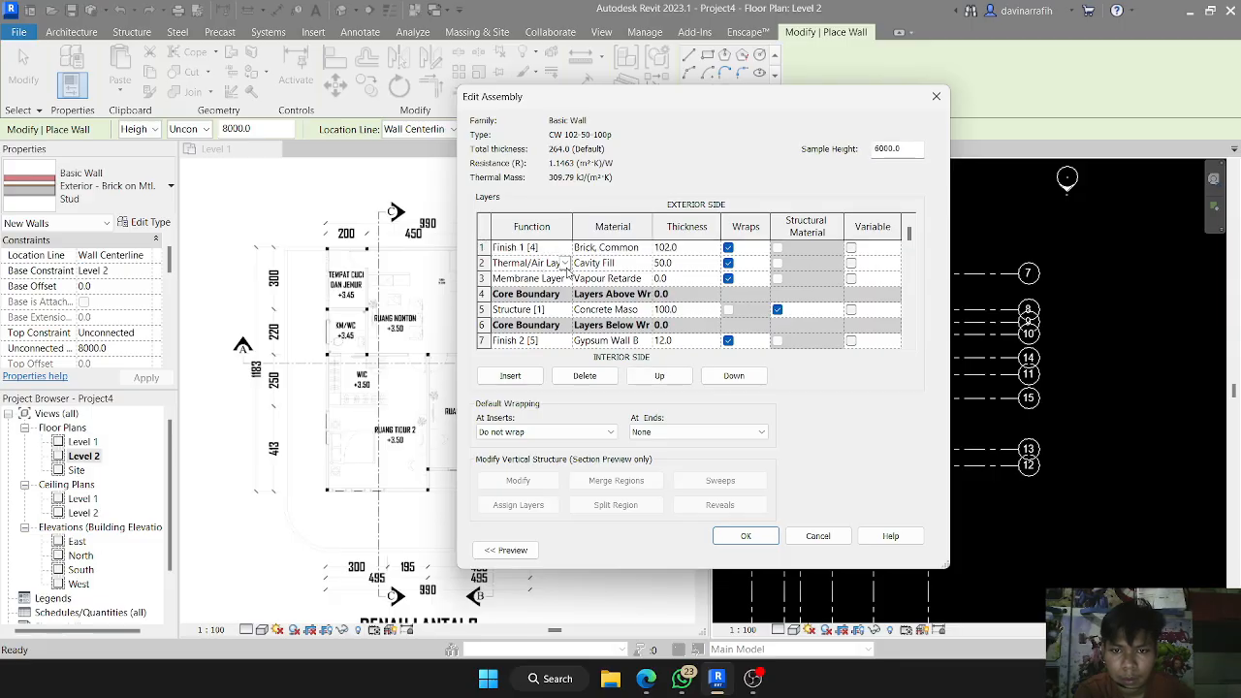
pyautogui.click(565, 279)
pyautogui.click(647, 279)
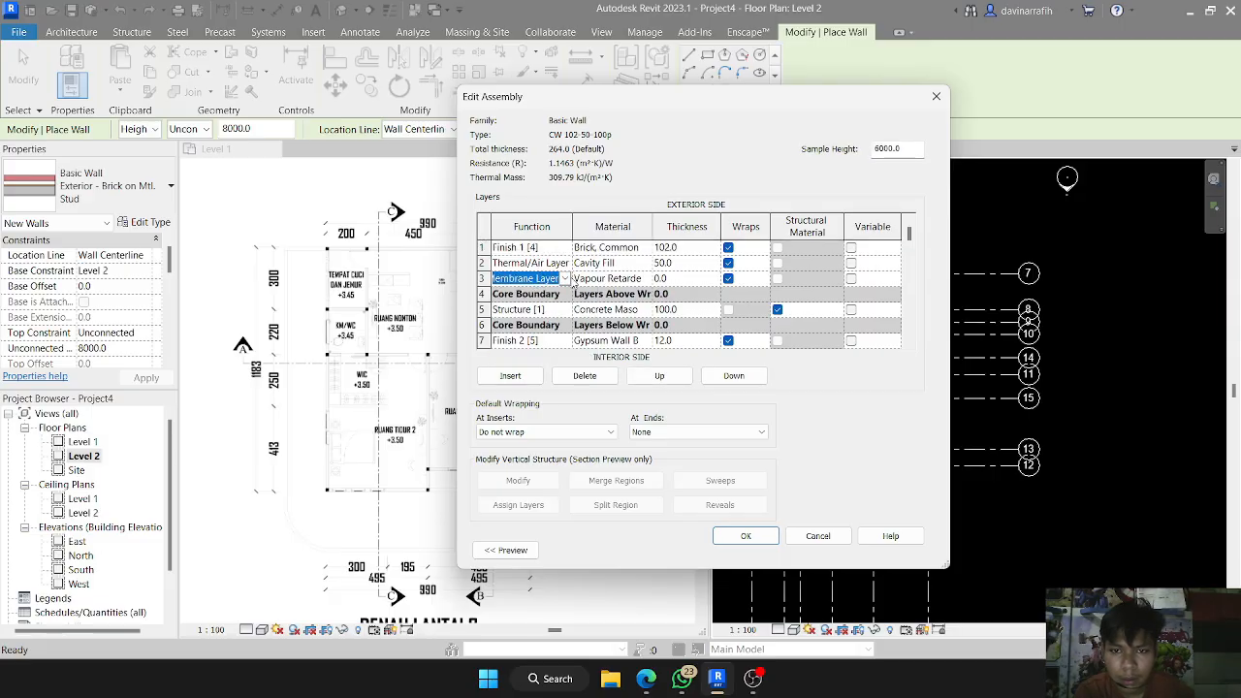
pyautogui.click(581, 279)
pyautogui.scroll(-1, 510, 309)
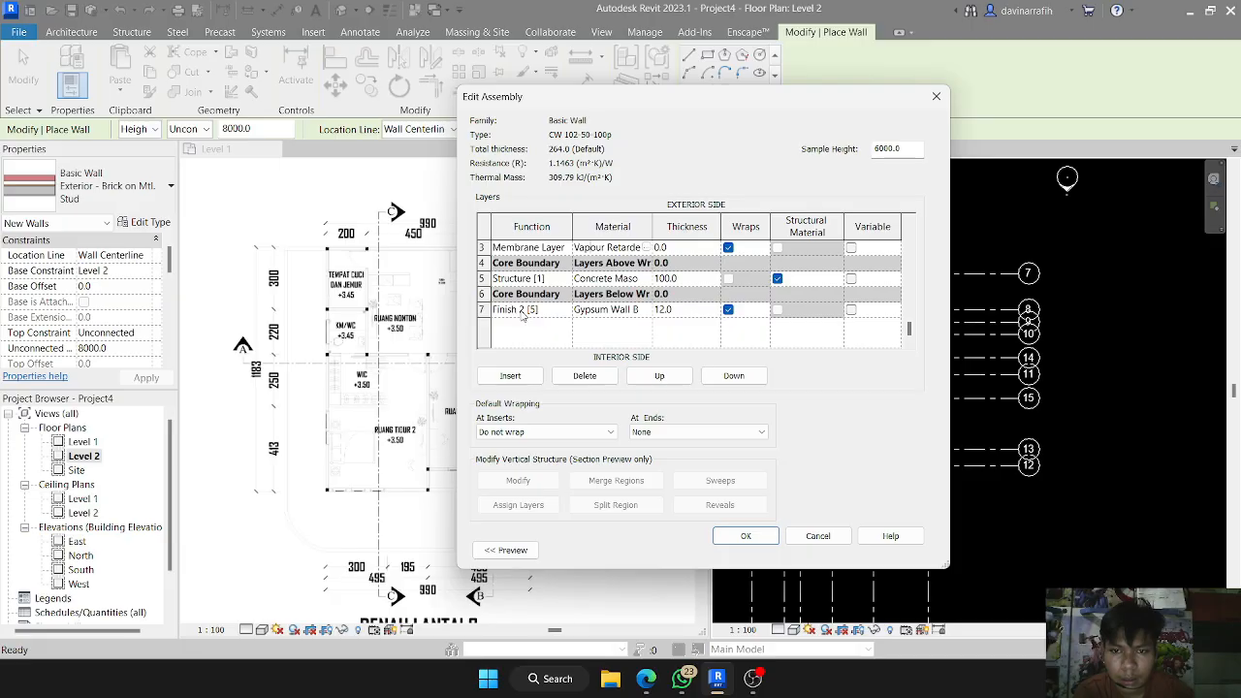
pyautogui.scroll(1, 522, 313)
pyautogui.scroll(-1, 532, 338)
pyautogui.click(528, 371)
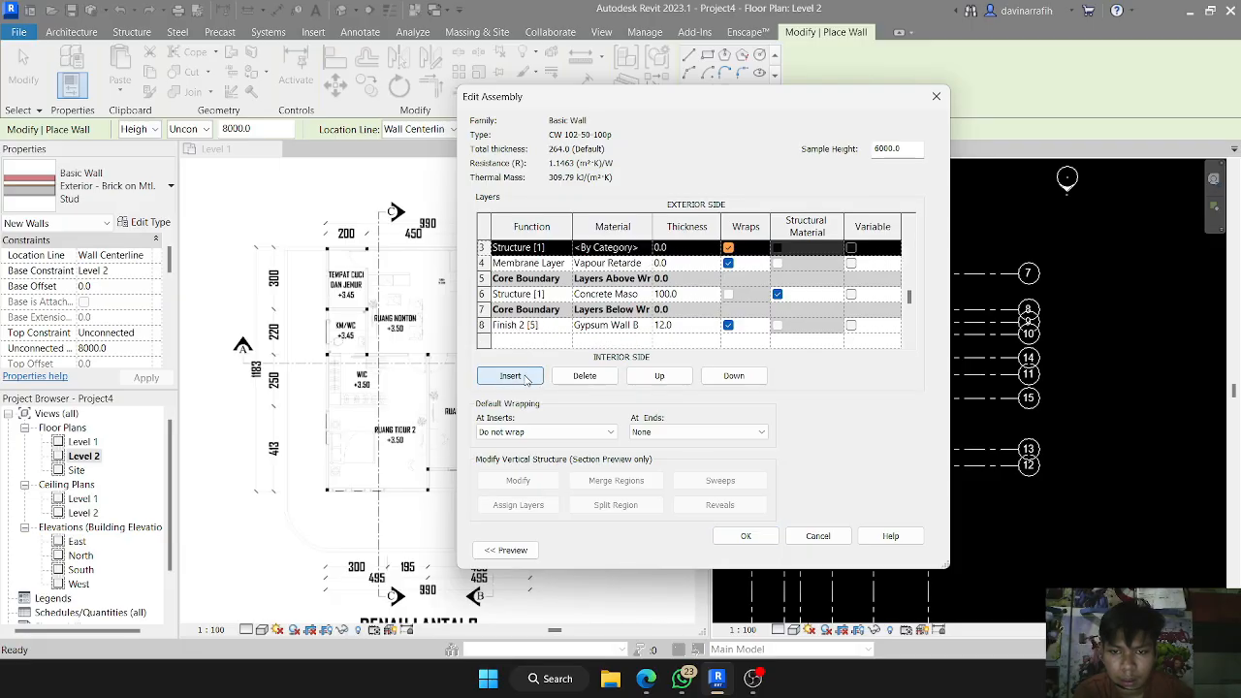
pyautogui.scroll(1, 528, 313)
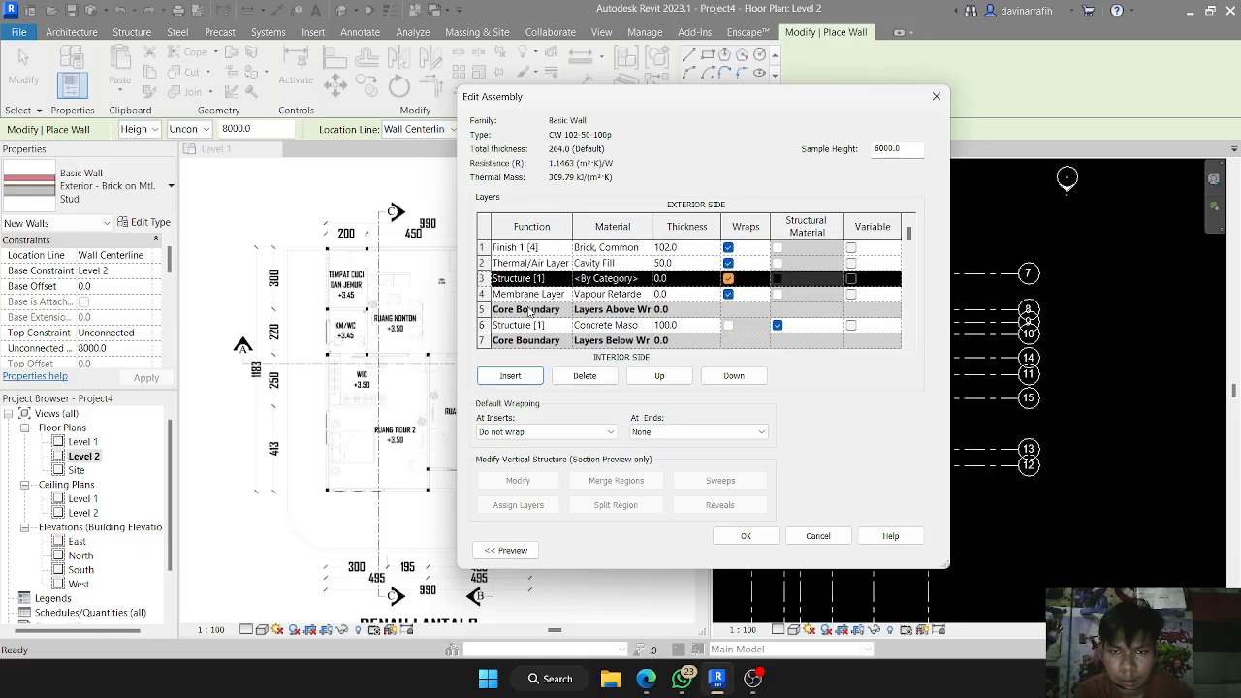
pyautogui.scroll(-1, 560, 324)
pyautogui.scroll(1, 562, 324)
pyautogui.click(589, 378)
# - Insert a new layer just before the interior Finish 2 [5] layer and delete the Thermal/Air Layer
pyautogui.scroll(-1, 556, 306)
pyautogui.click(556, 308)
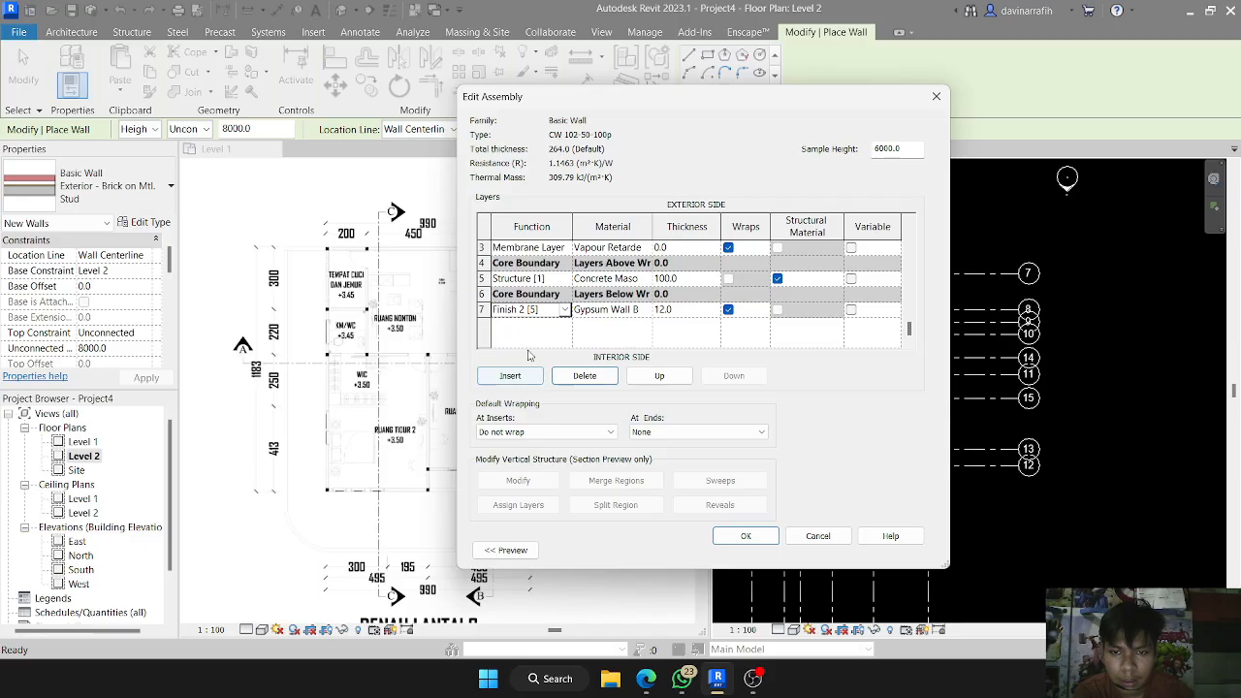
pyautogui.click(510, 375)
pyautogui.scroll(1, 538, 310)
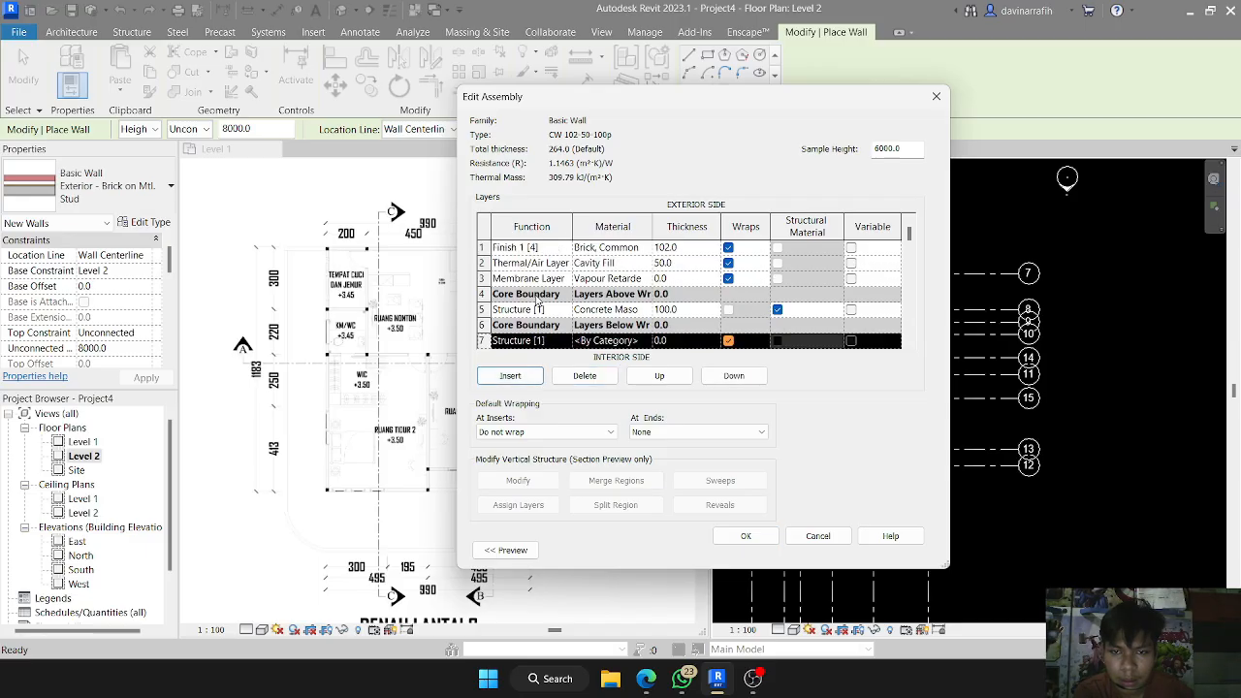
pyautogui.click(531, 265)
pyautogui.click(584, 376)
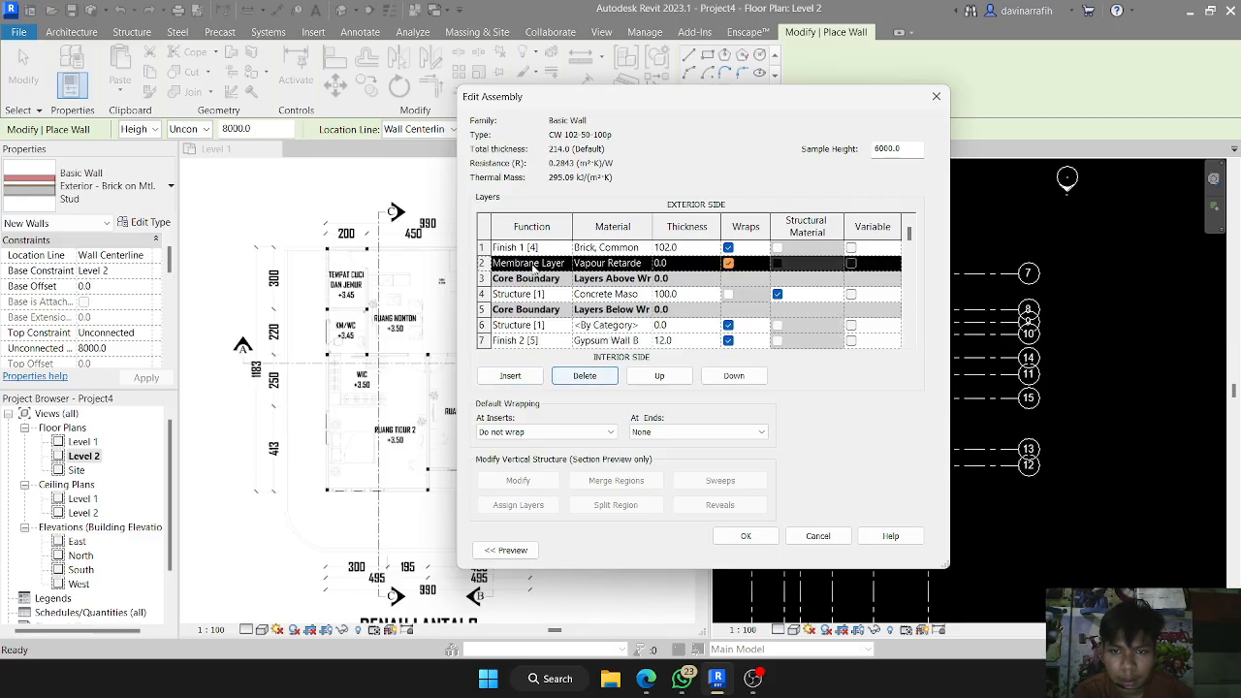
# - Set the function of the new layer just inside the interior core boundary to Finish 1 [4]
pyautogui.click(558, 325)
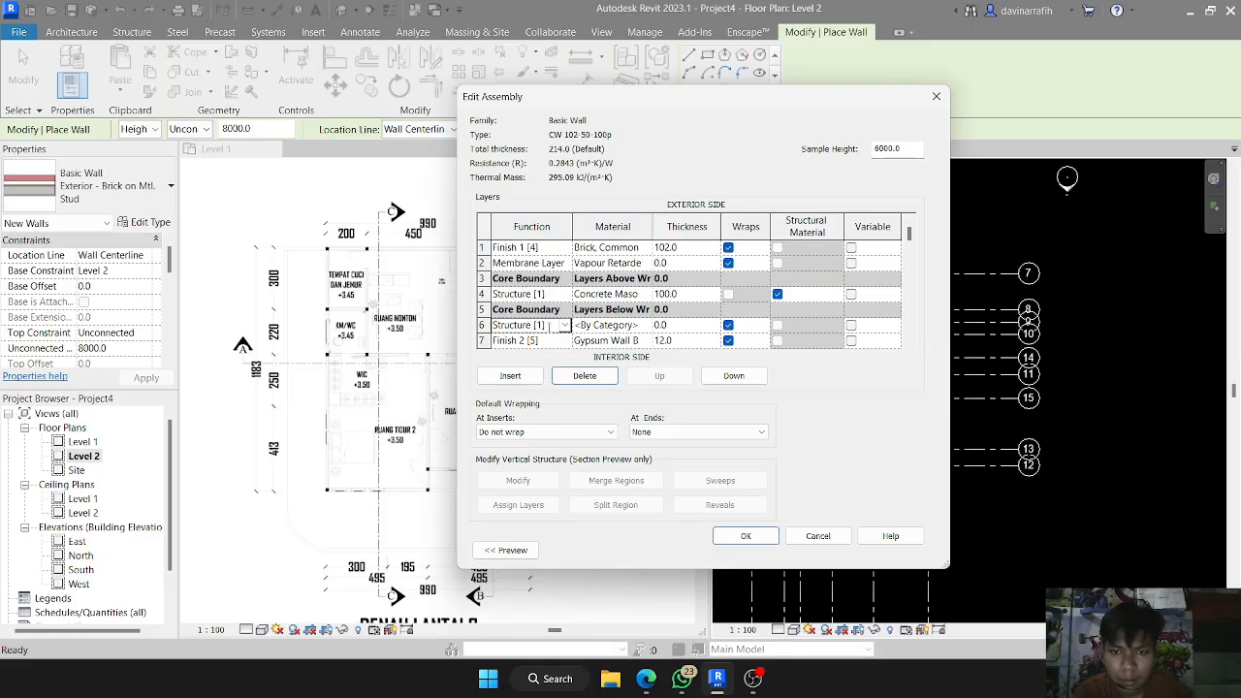
pyautogui.click(566, 325)
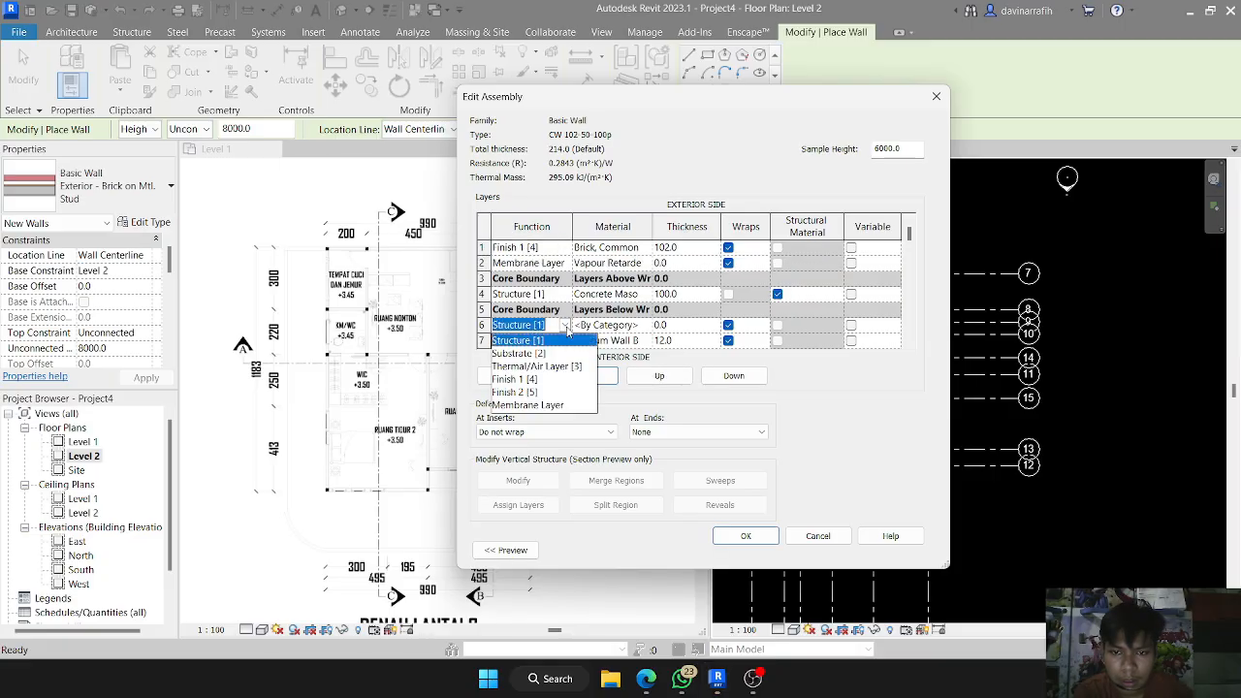
pyautogui.click(531, 379)
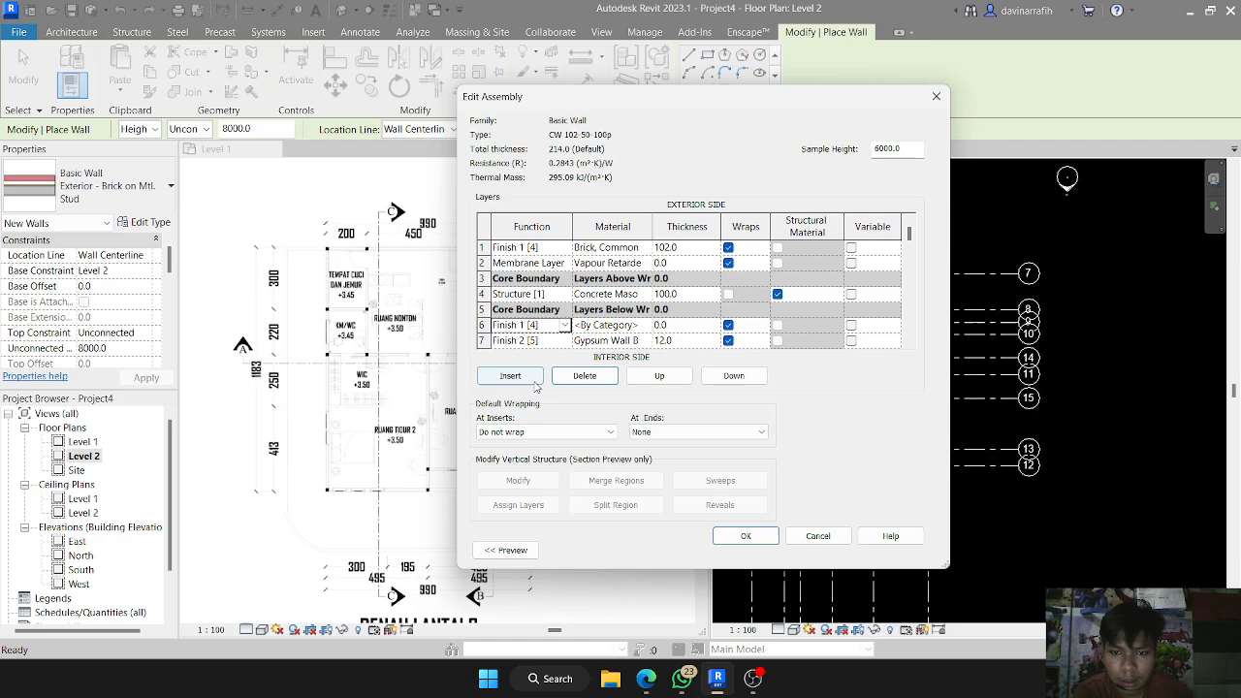
# - Change the exterior Membrane Layer's function to Finish 1 [4] and the outermost brick layer's function to Finish 2 [5]
pyautogui.click(543, 265)
pyautogui.click(566, 262)
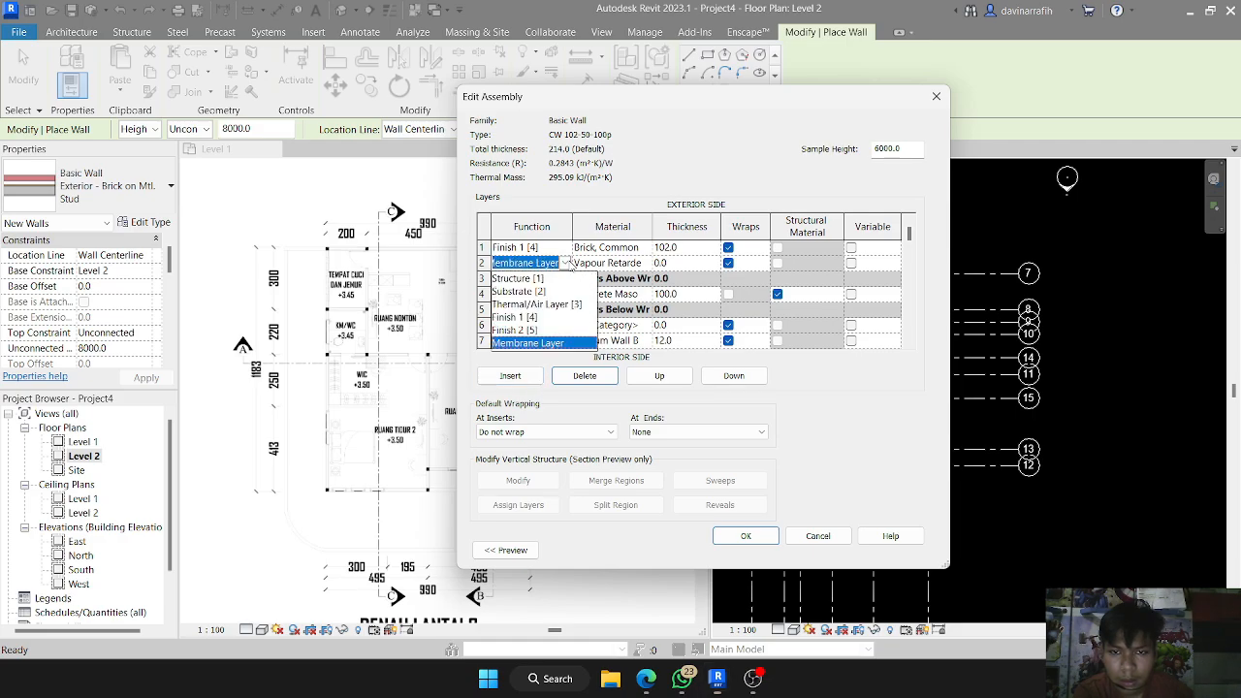
pyautogui.click(530, 317)
pyautogui.click(529, 248)
pyautogui.click(569, 248)
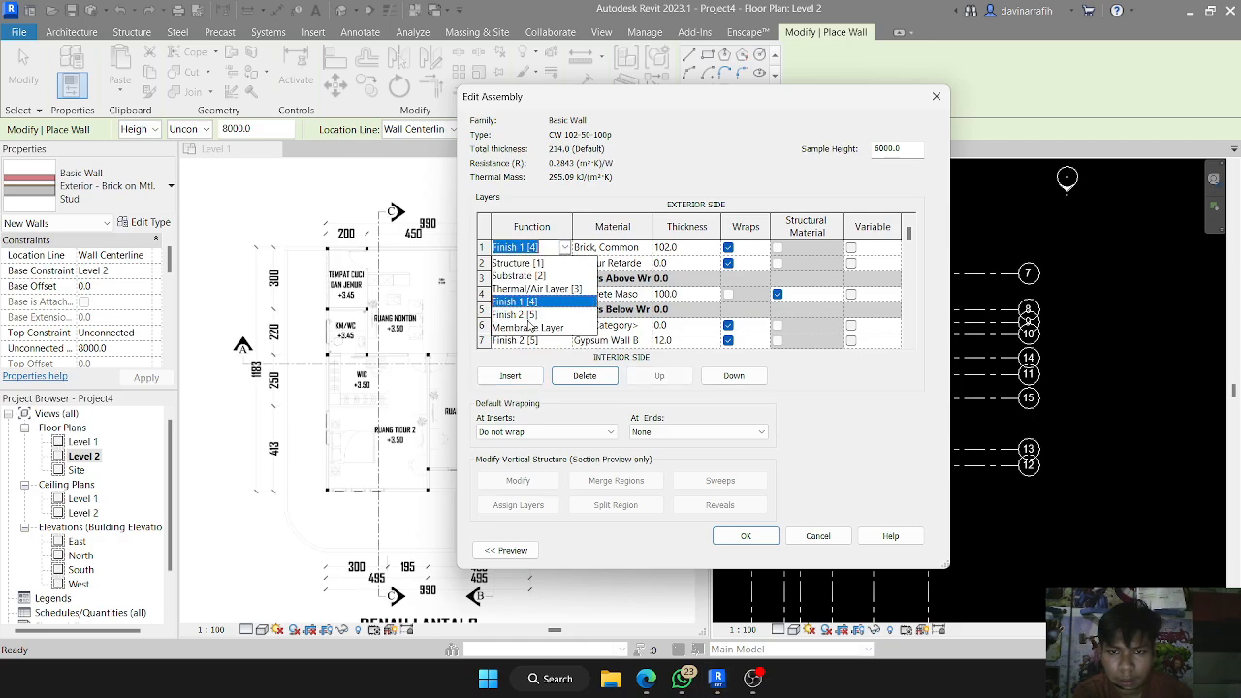
pyautogui.click(523, 315)
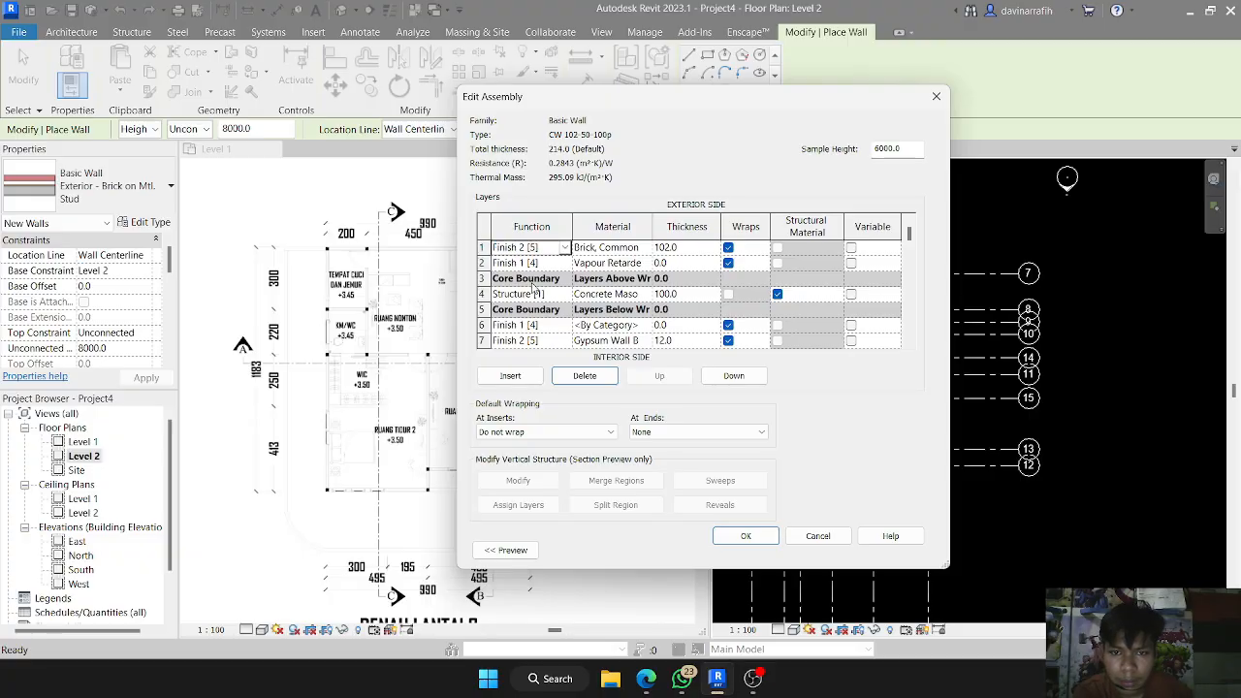
# - Assign the Brick, Common material to the core Structure [1] layer and set its thickness to 110 mm
pyautogui.click(613, 295)
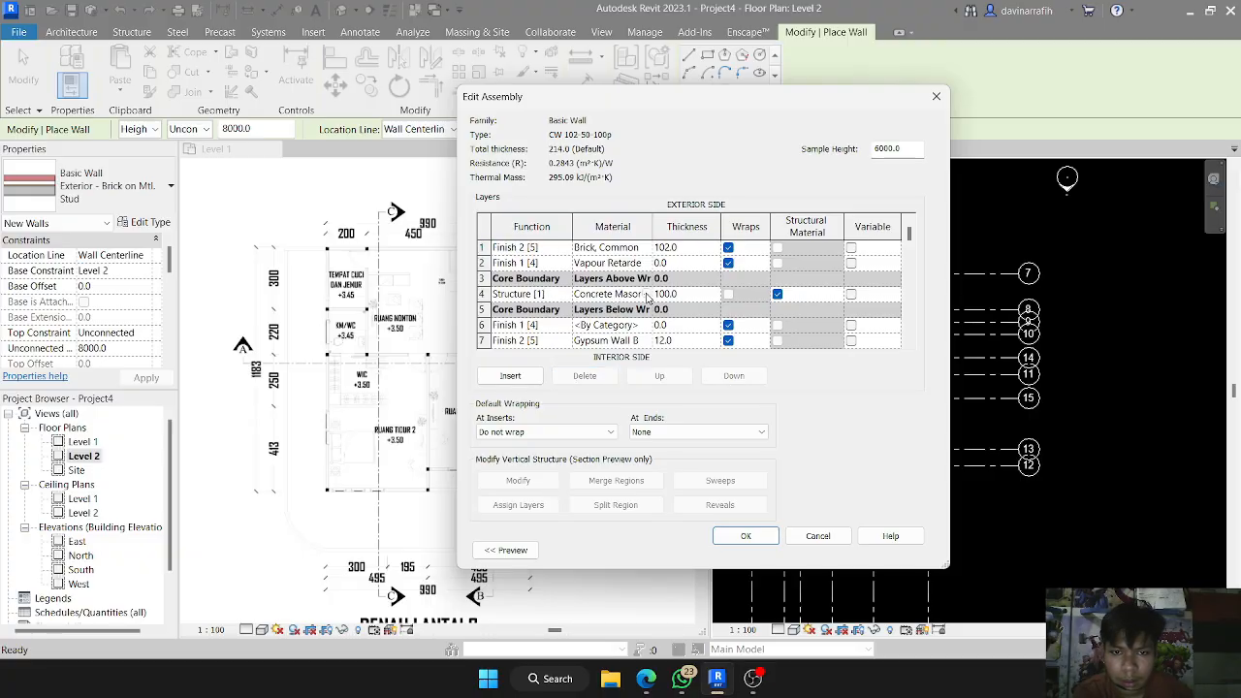
pyautogui.click(648, 300)
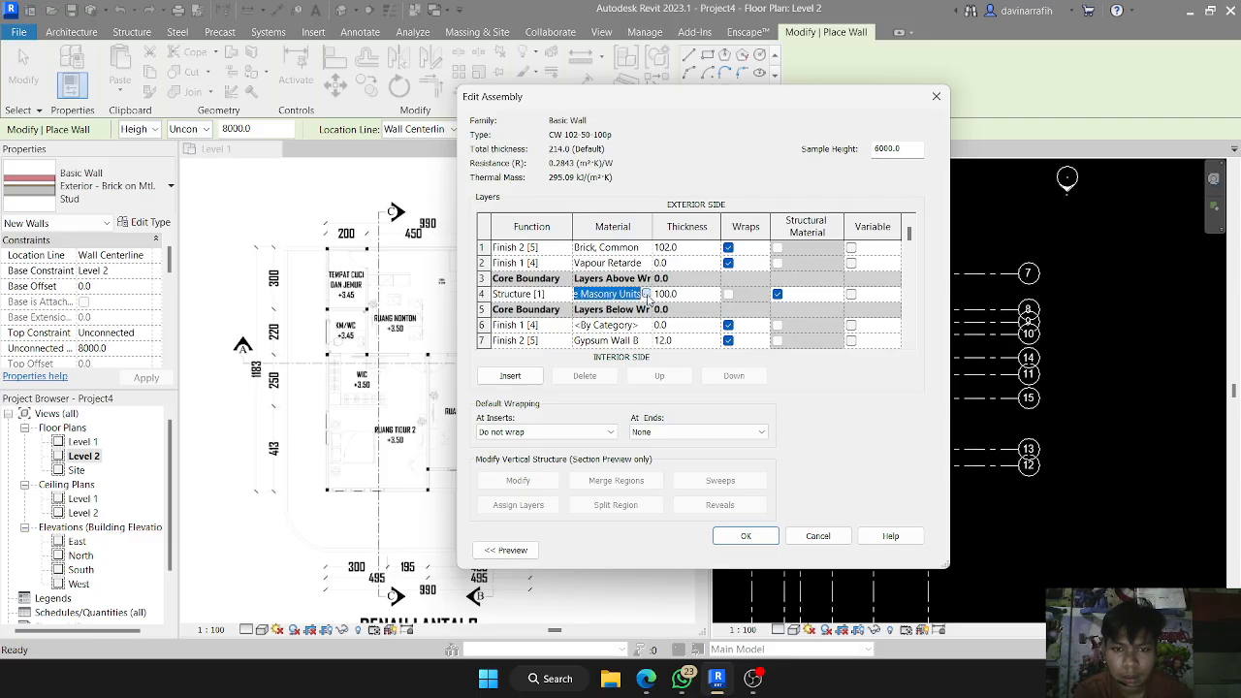
pyautogui.click(645, 294)
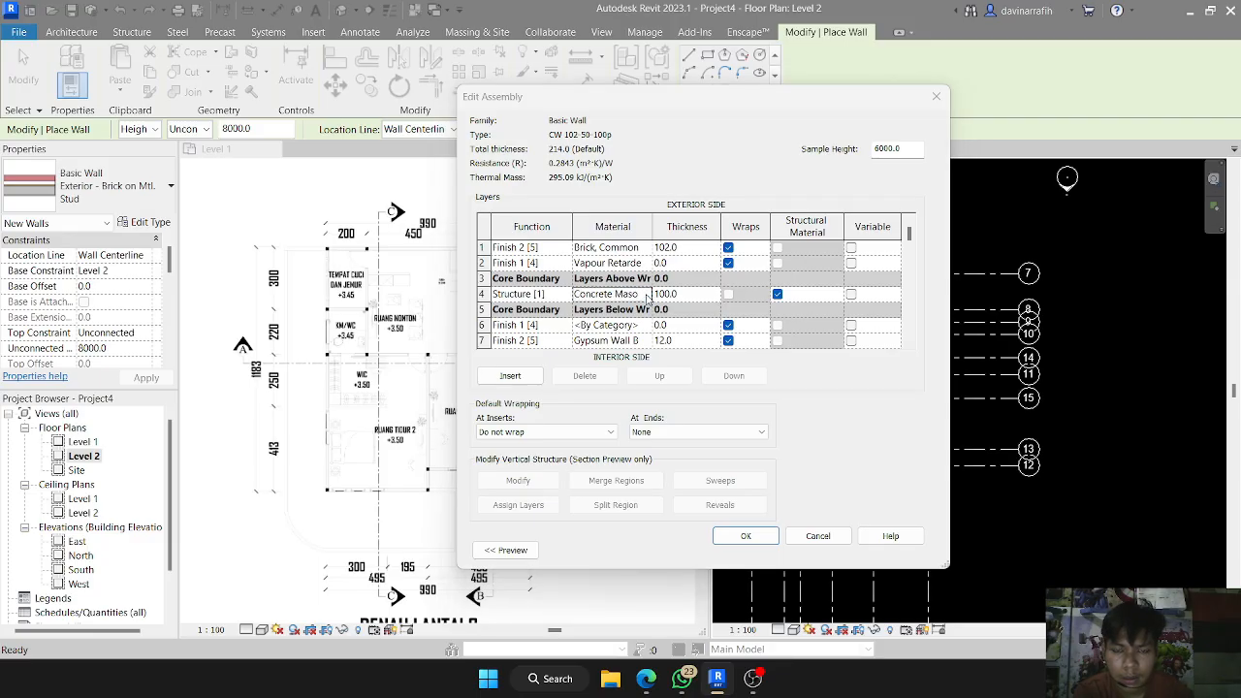
pyautogui.scroll(3, 562, 376)
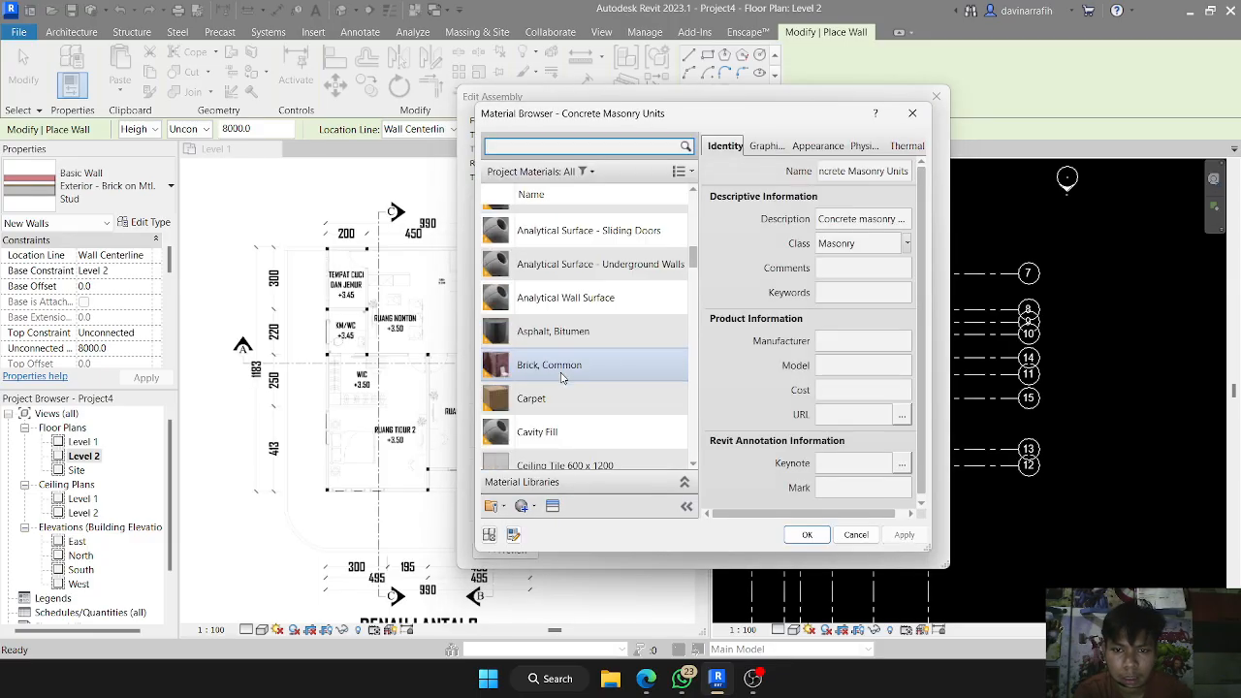
pyautogui.click(551, 363)
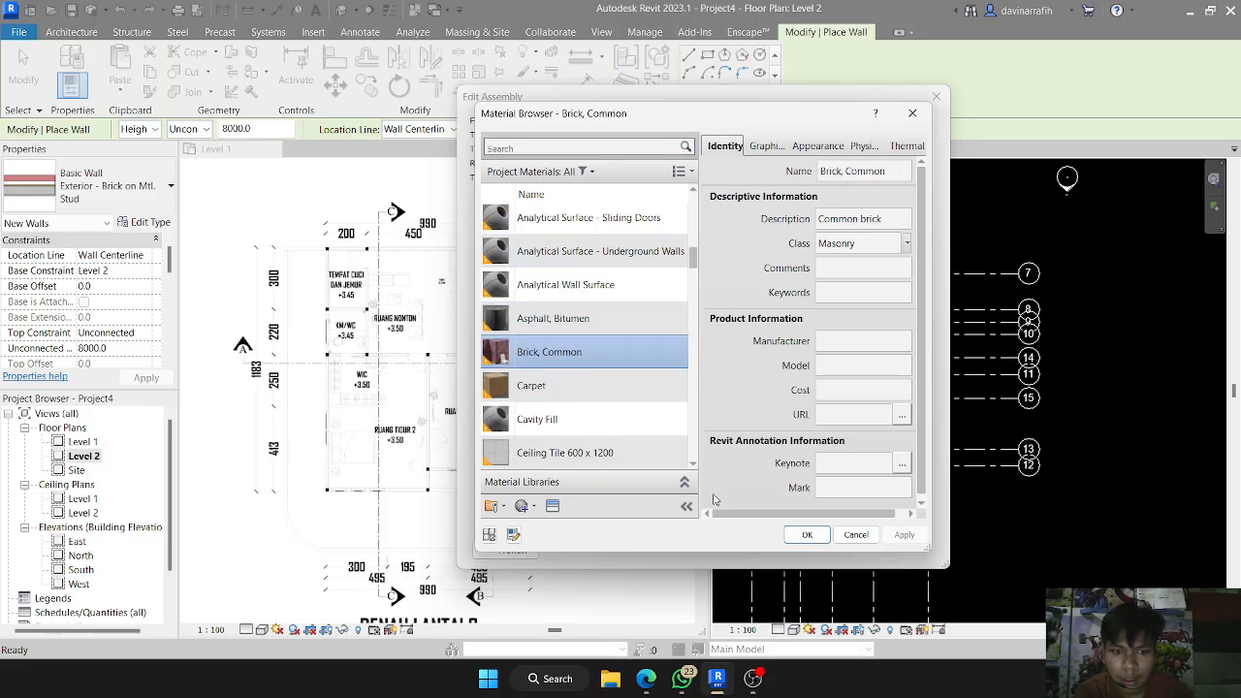
pyautogui.click(807, 534)
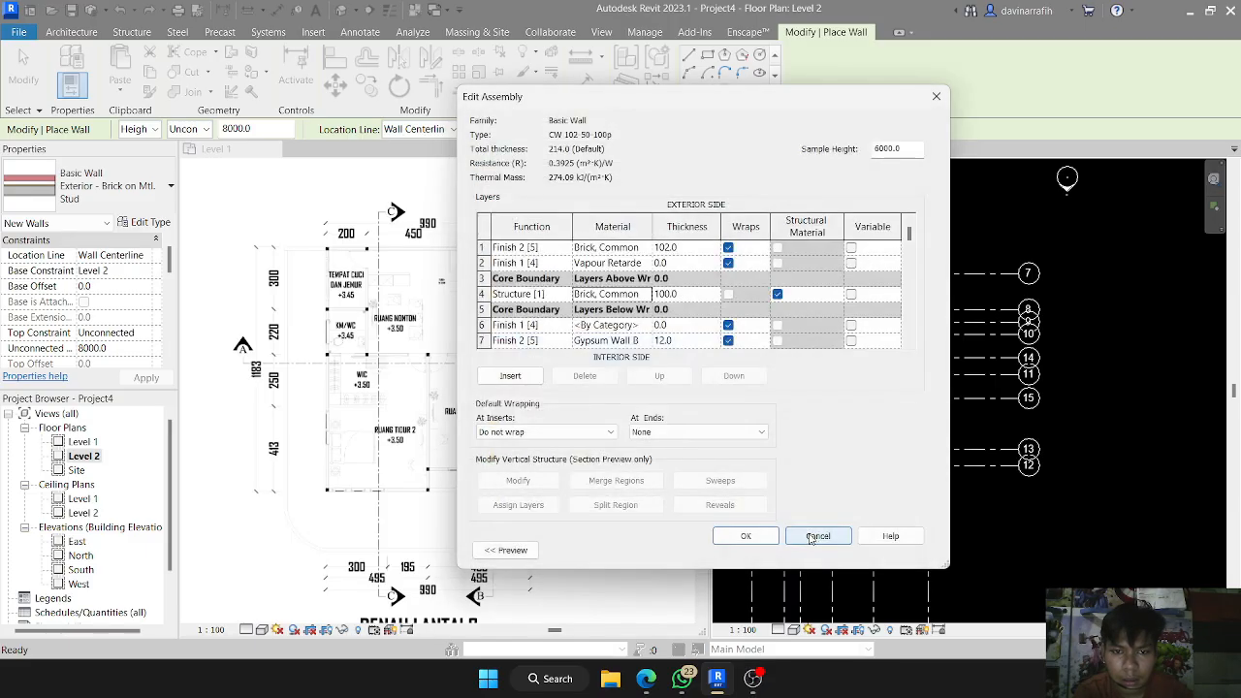
pyautogui.click(675, 295)
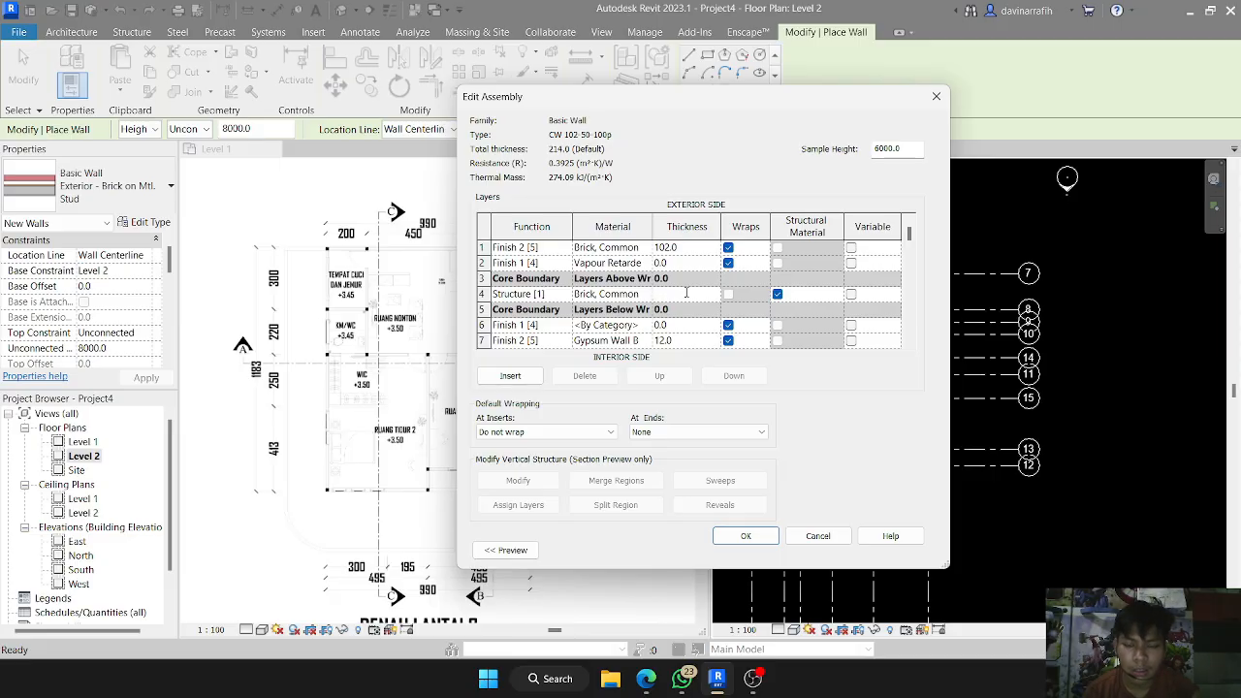
pyautogui.press('Tab')
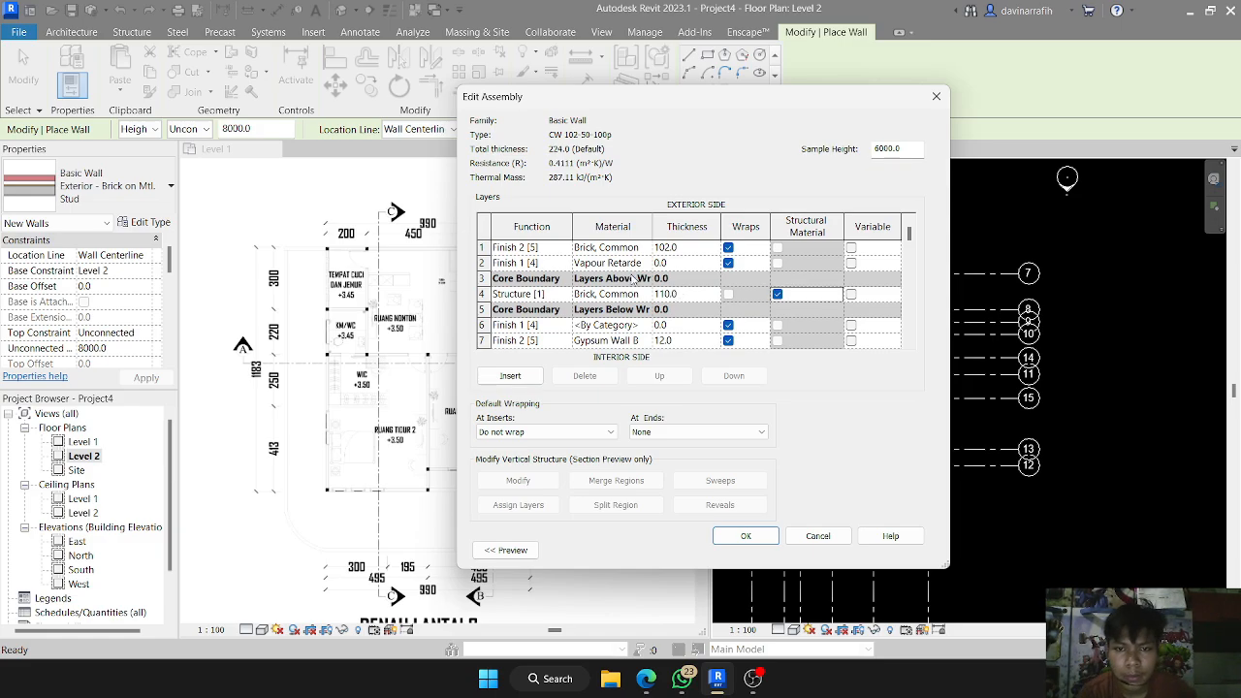
# - Open the material choices for the exterior Finish 2 layer and search the project materials for "plaster"
pyautogui.click(564, 248)
pyautogui.click(604, 248)
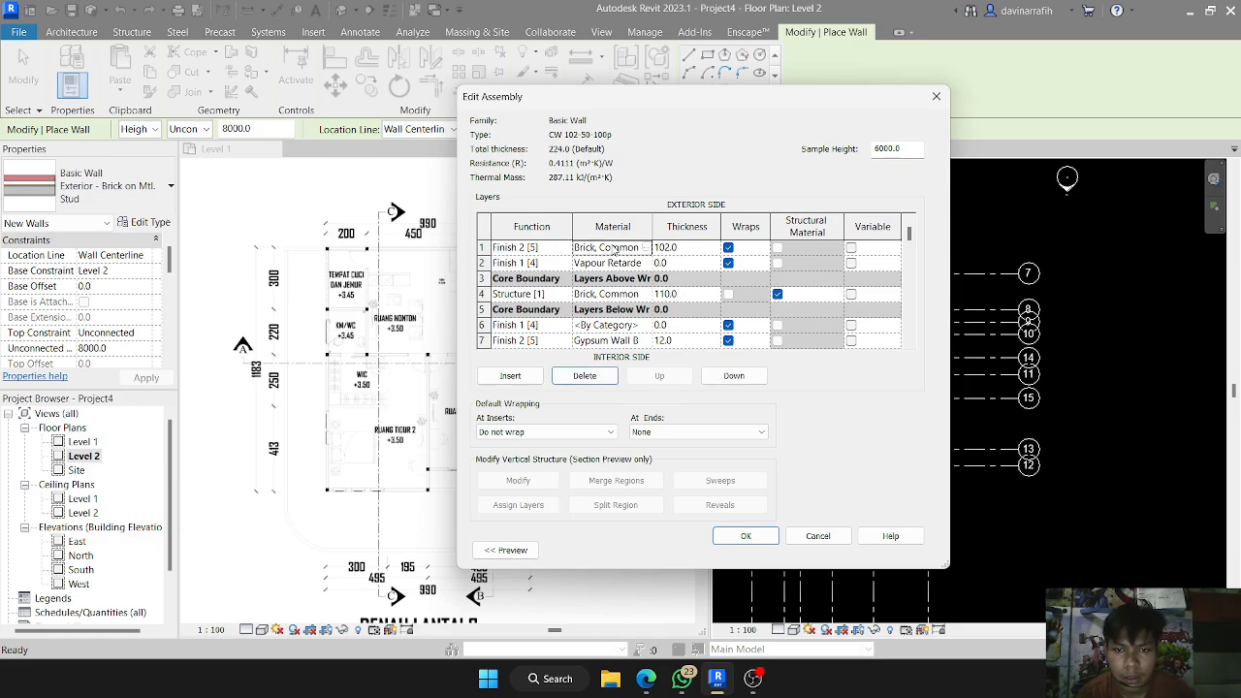
pyautogui.click(647, 248)
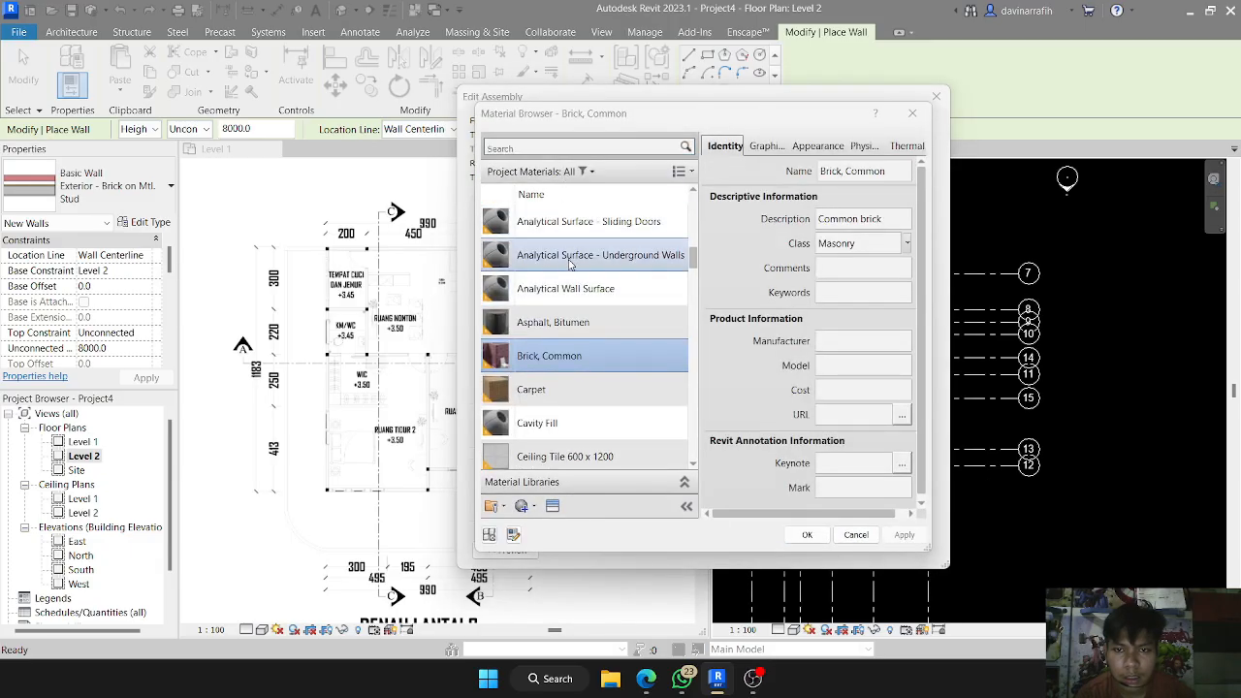
pyautogui.click(583, 146)
pyautogui.write('plaster')
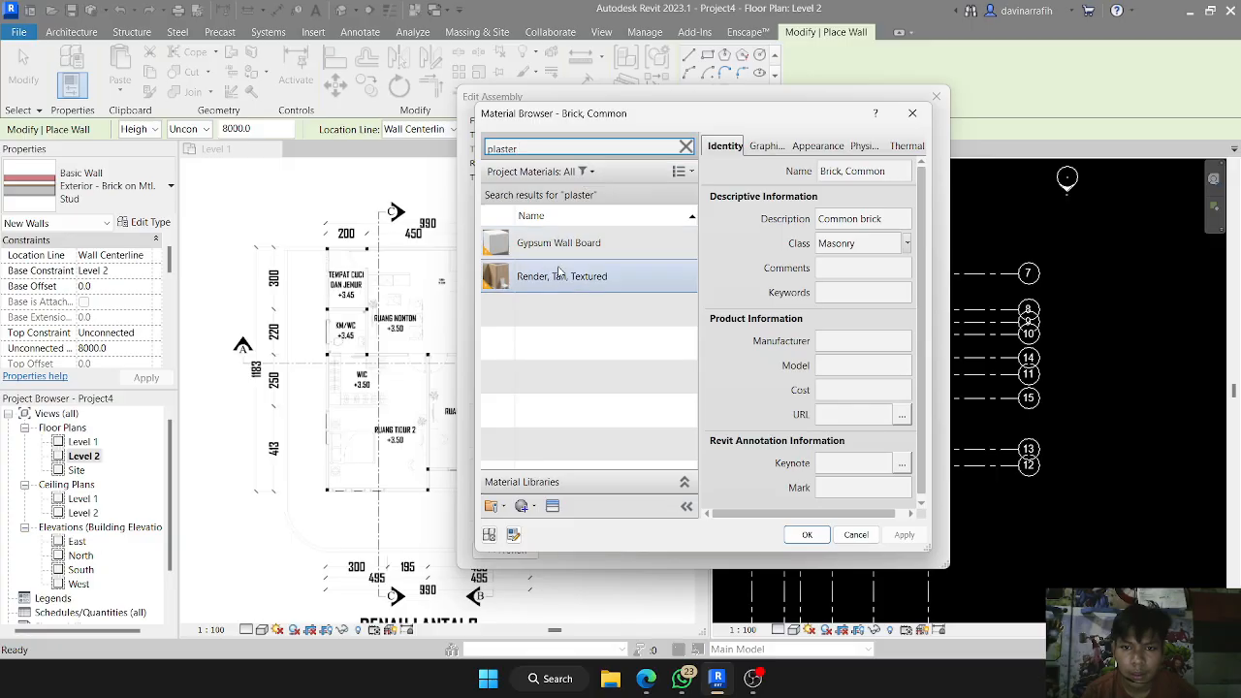
pyautogui.click(687, 147)
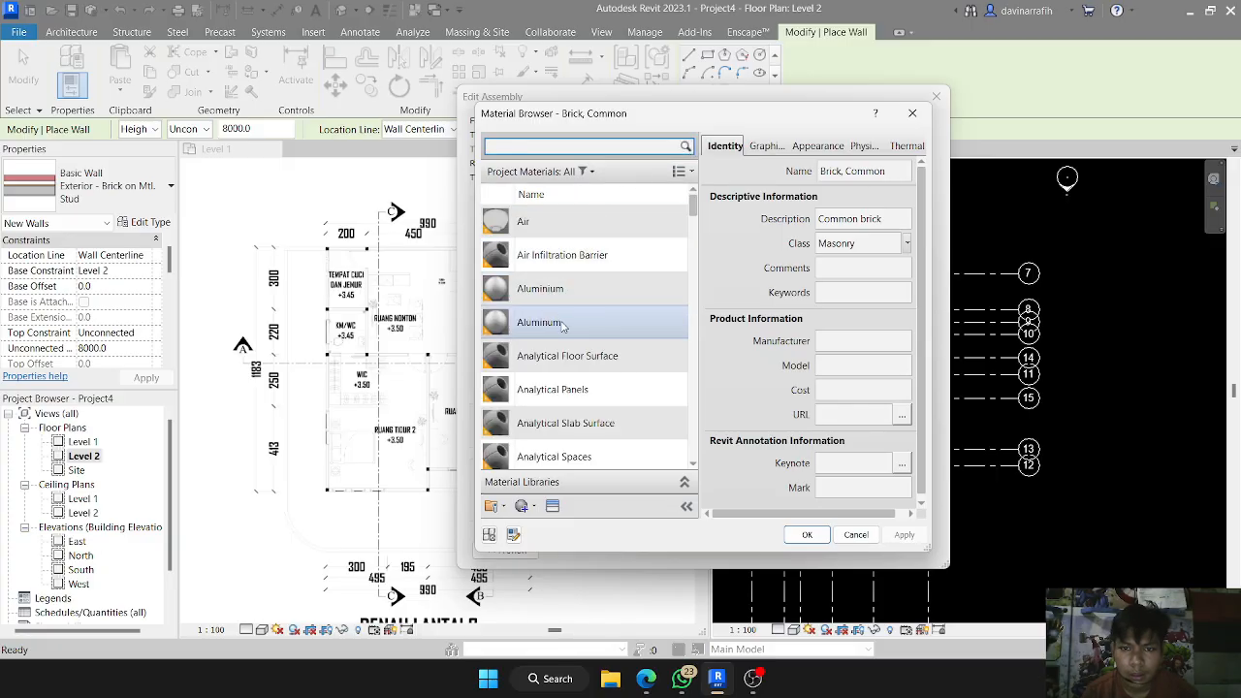
# - Look through the full list of project materials for a finish material for the exterior layer
pyautogui.scroll(-8, 563, 327)
pyautogui.scroll(-10, 563, 328)
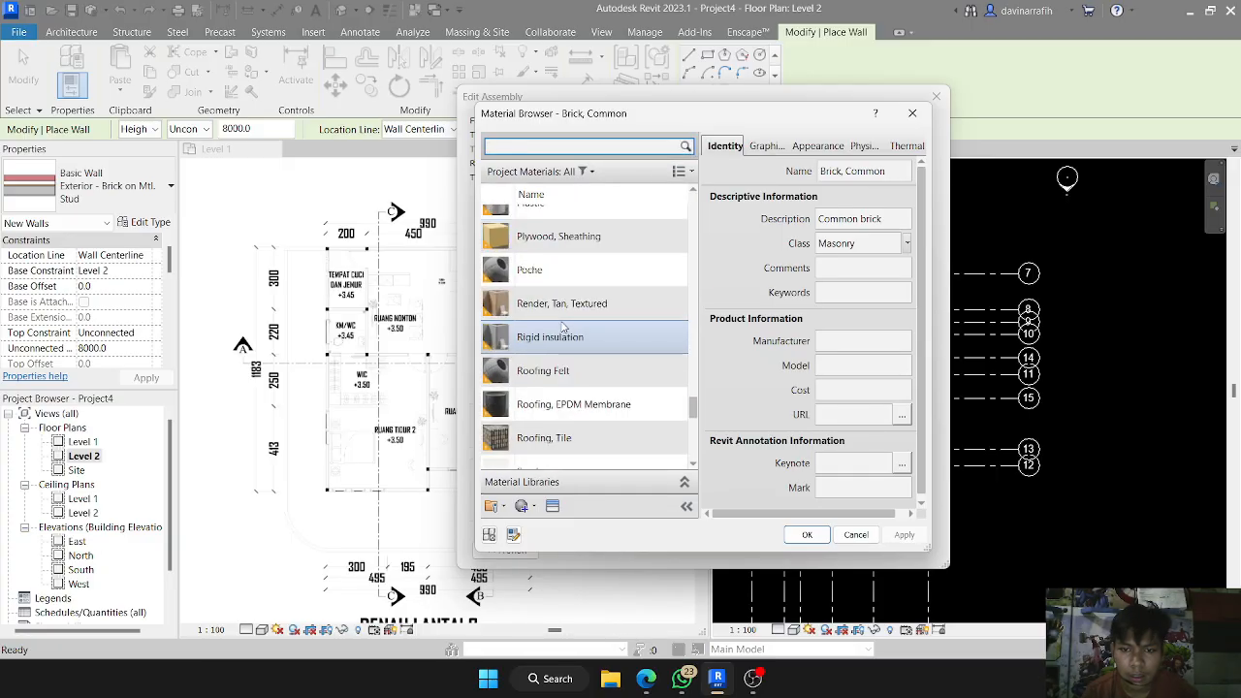
pyautogui.scroll(-5, 562, 328)
pyautogui.scroll(6, 563, 328)
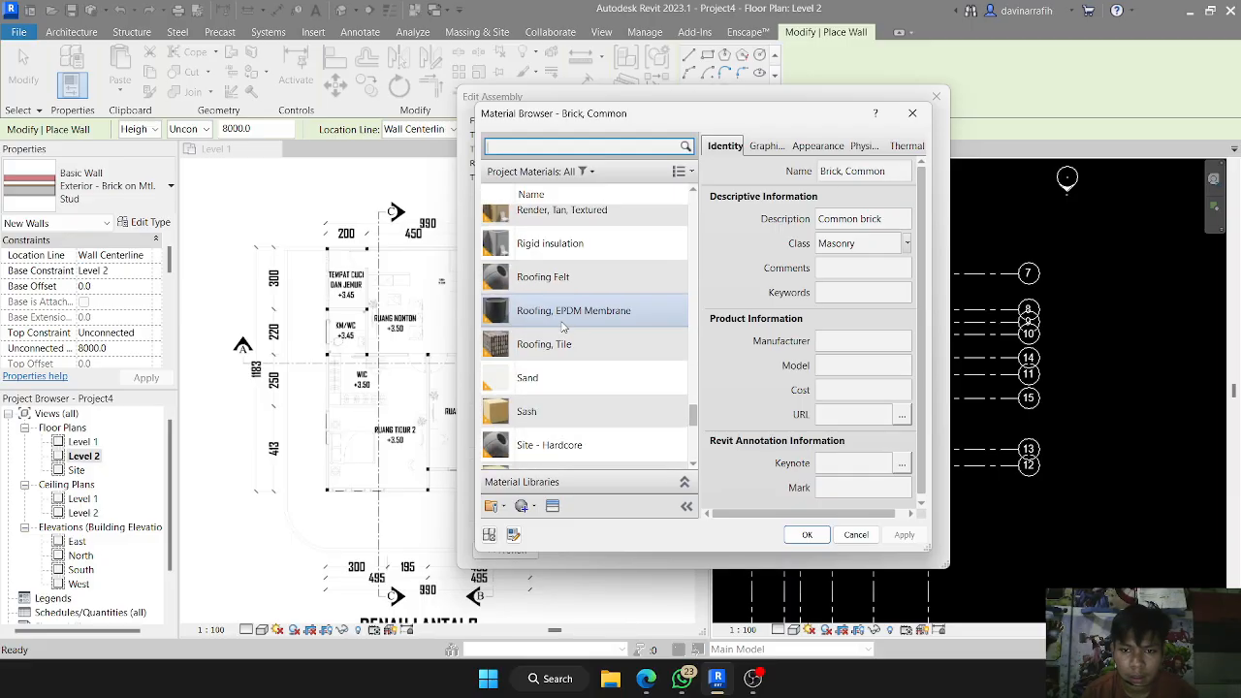
pyautogui.scroll(10, 563, 327)
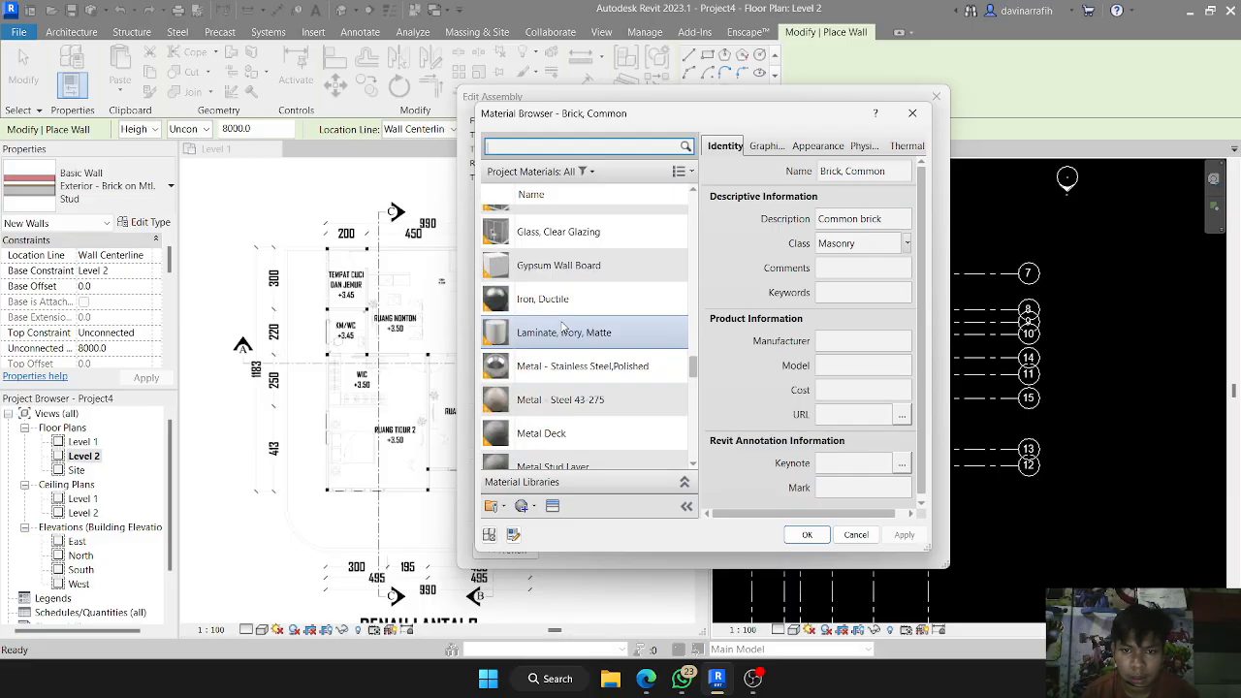
pyautogui.scroll(8, 563, 327)
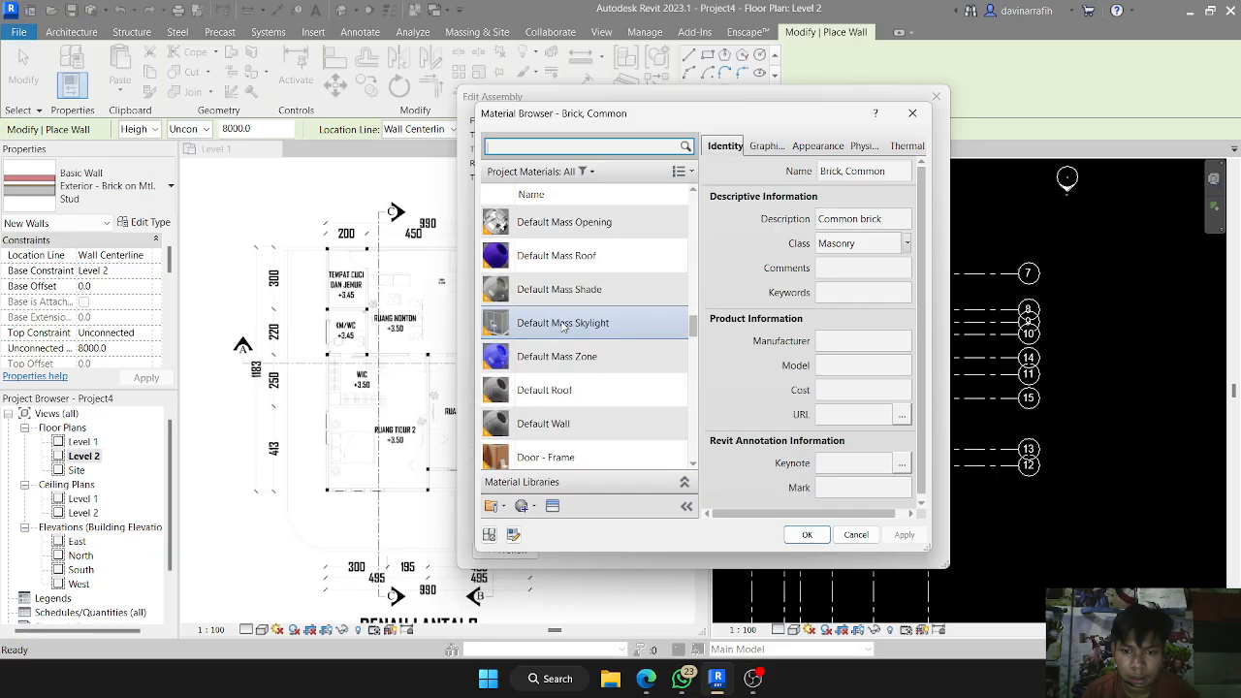
pyautogui.scroll(1, 563, 328)
pyautogui.scroll(2, 562, 328)
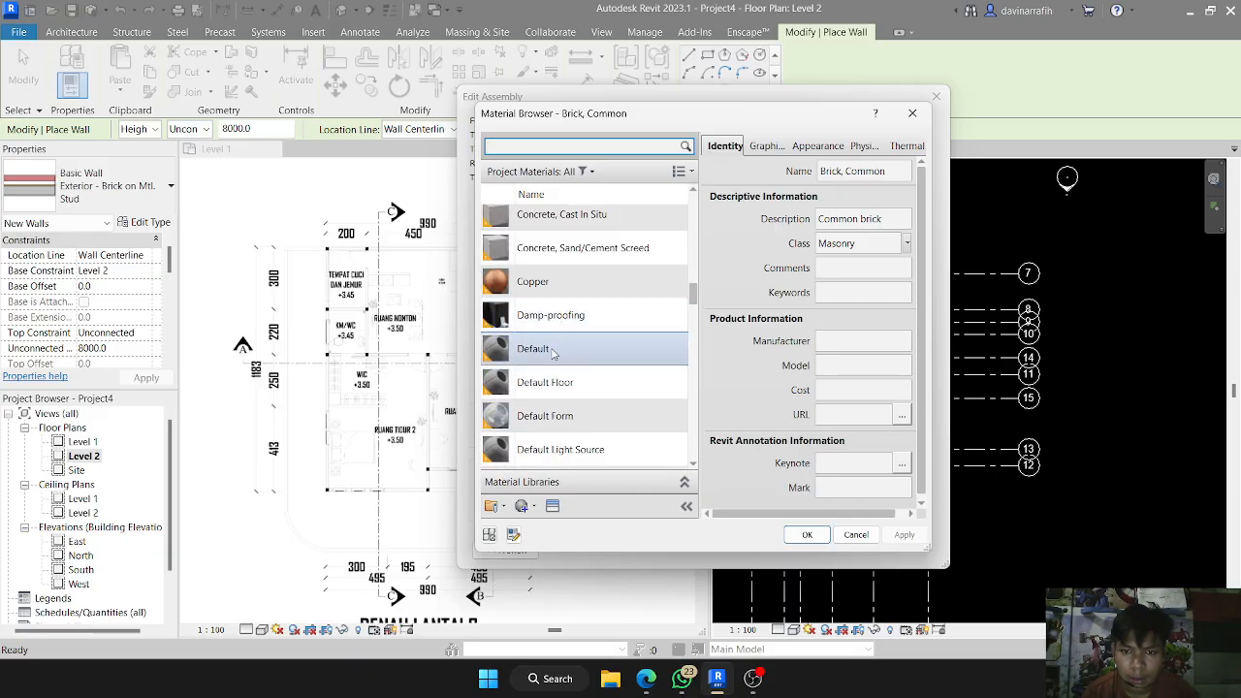
pyautogui.scroll(2, 553, 353)
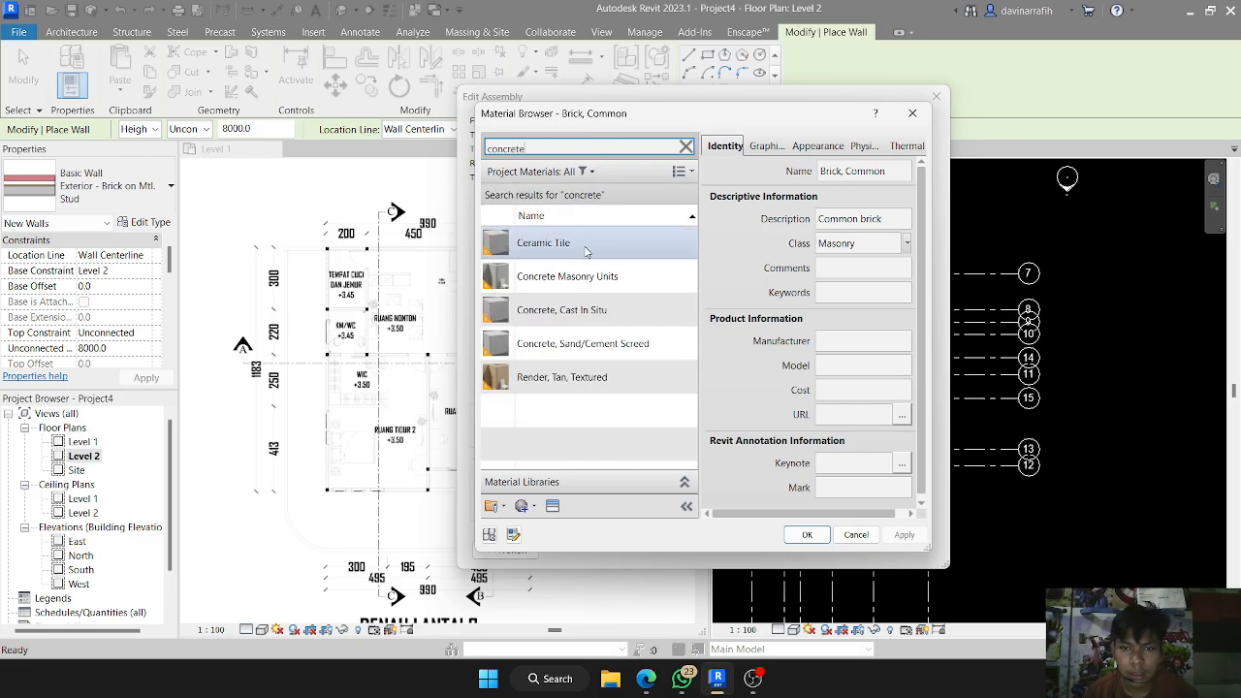
# - Try Concrete Masonry Units for the exterior Finish 2 layer and search the project materials for "pl"
pyautogui.click(562, 310)
pyautogui.click(600, 274)
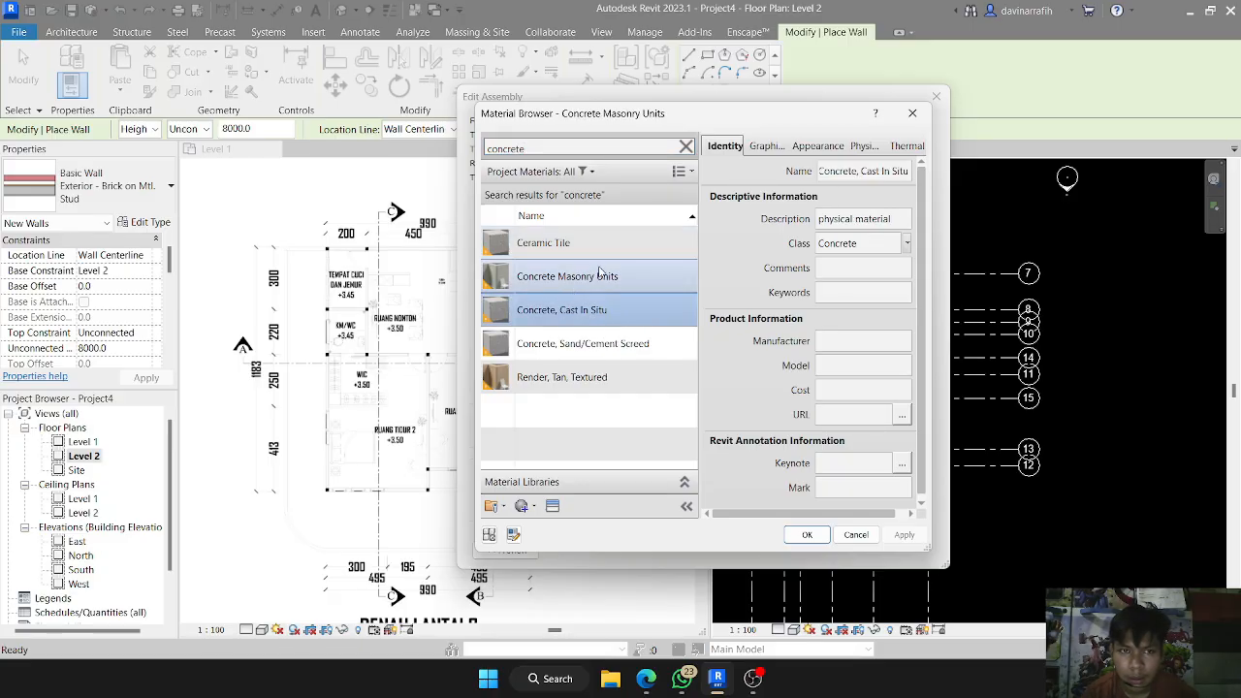
pyautogui.click(685, 147)
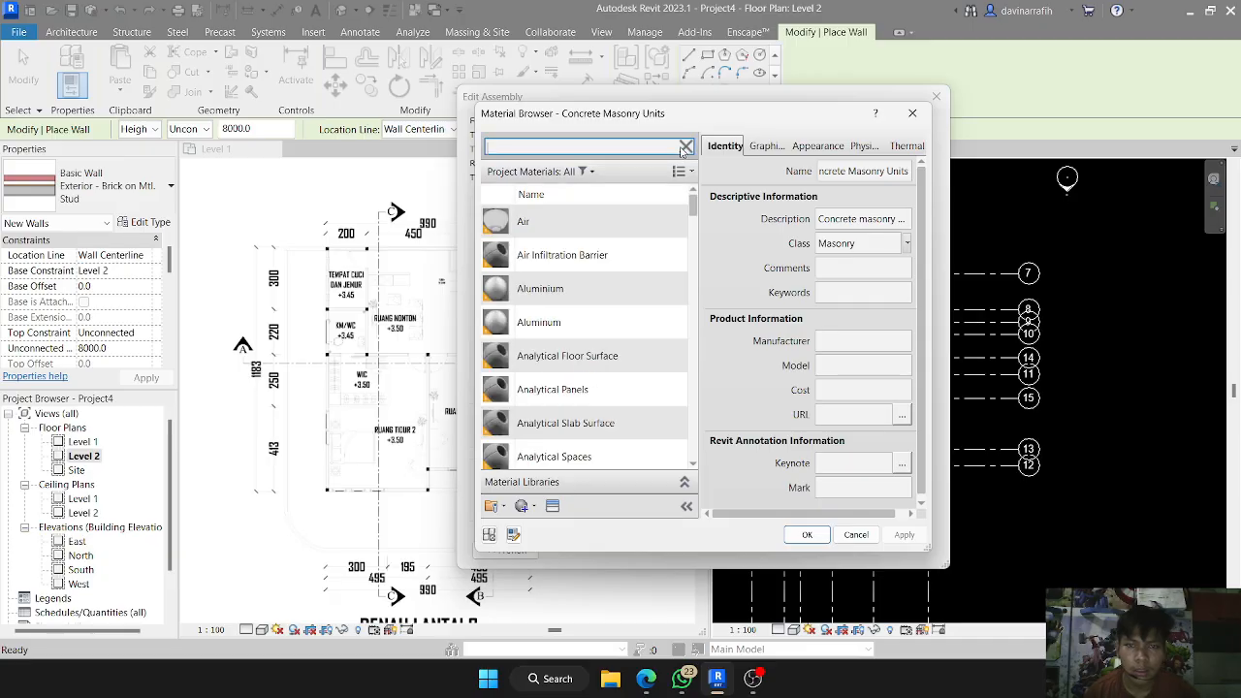
pyautogui.write('pl')
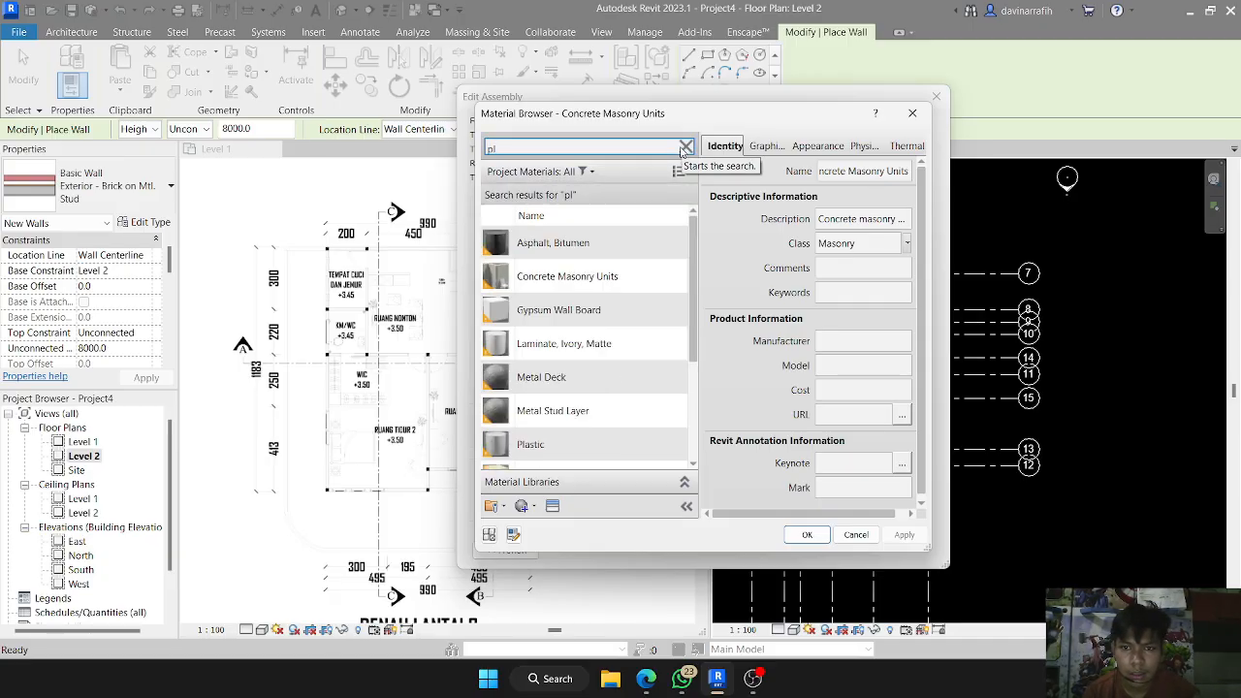
pyautogui.scroll(-3, 581, 312)
pyautogui.scroll(1, 607, 285)
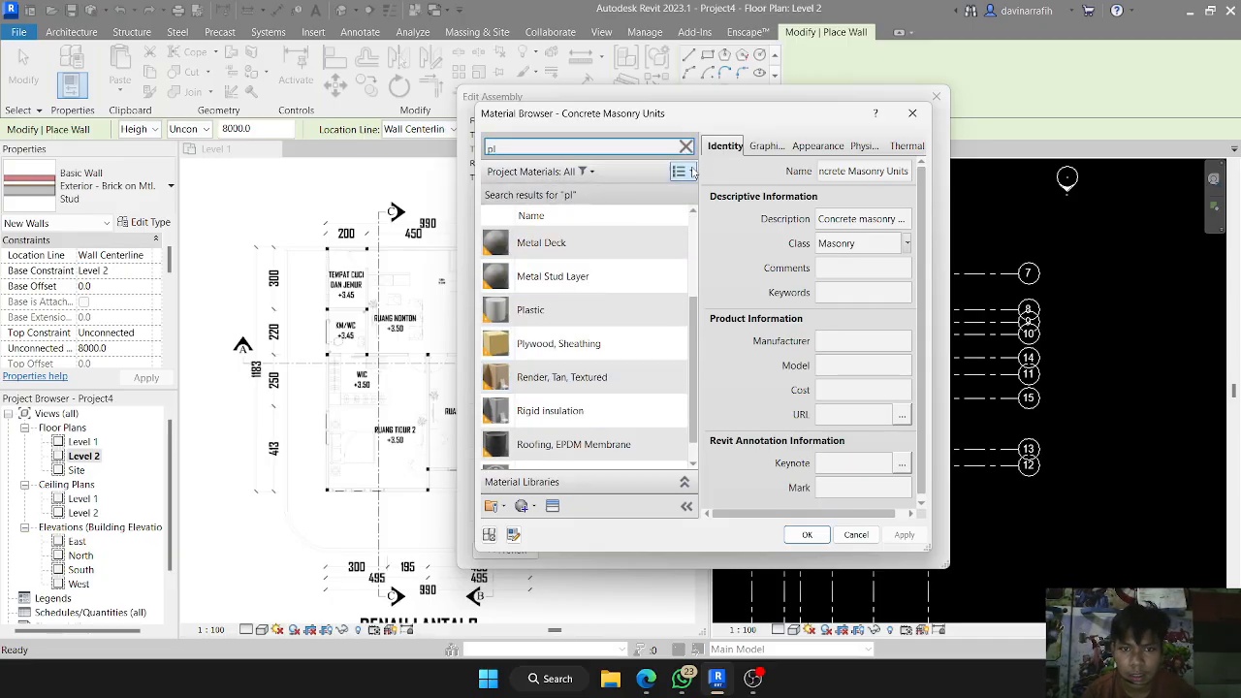
# - Search the materials for "concrete" and assign Concrete, Cast In Situ to the exterior Finish 2 layer
pyautogui.click(686, 146)
pyautogui.write('concrete')
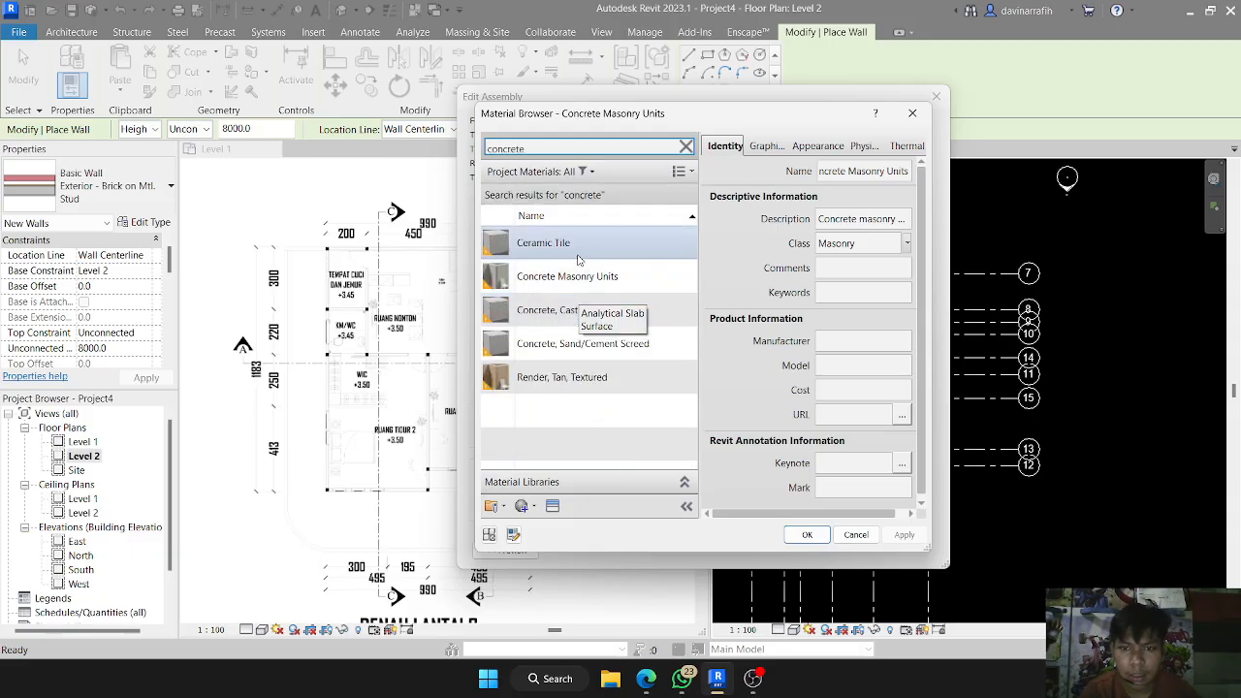
pyautogui.click(549, 310)
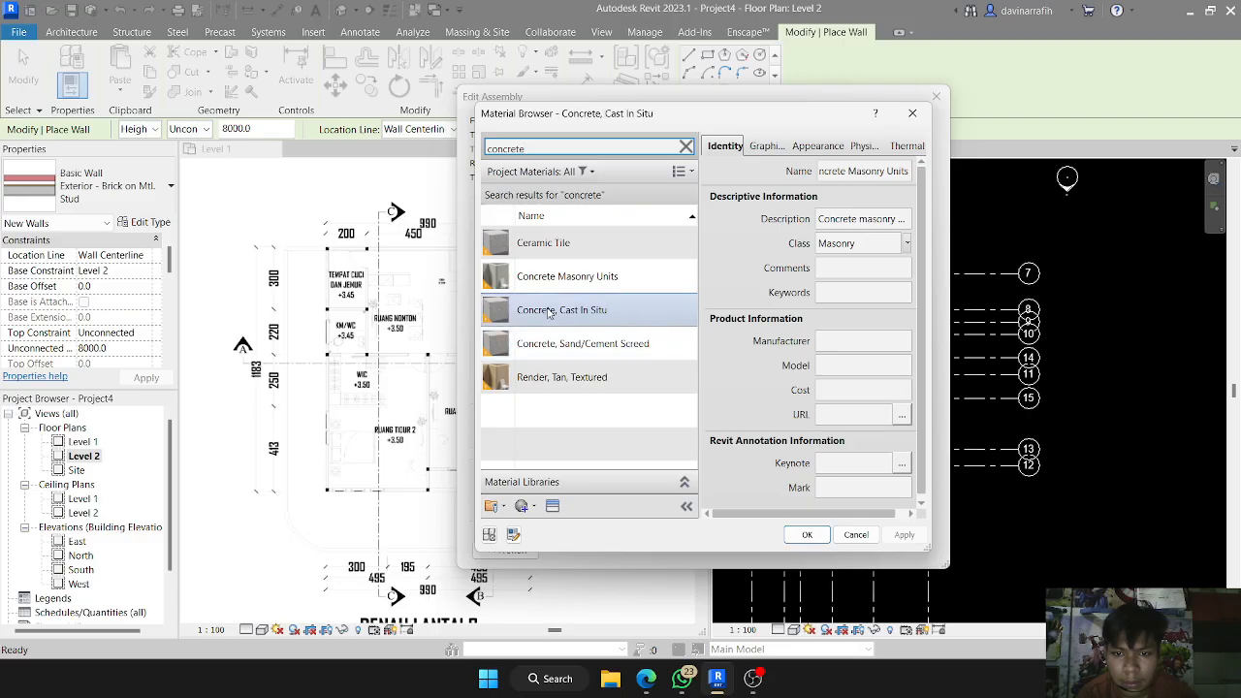
pyautogui.click(810, 534)
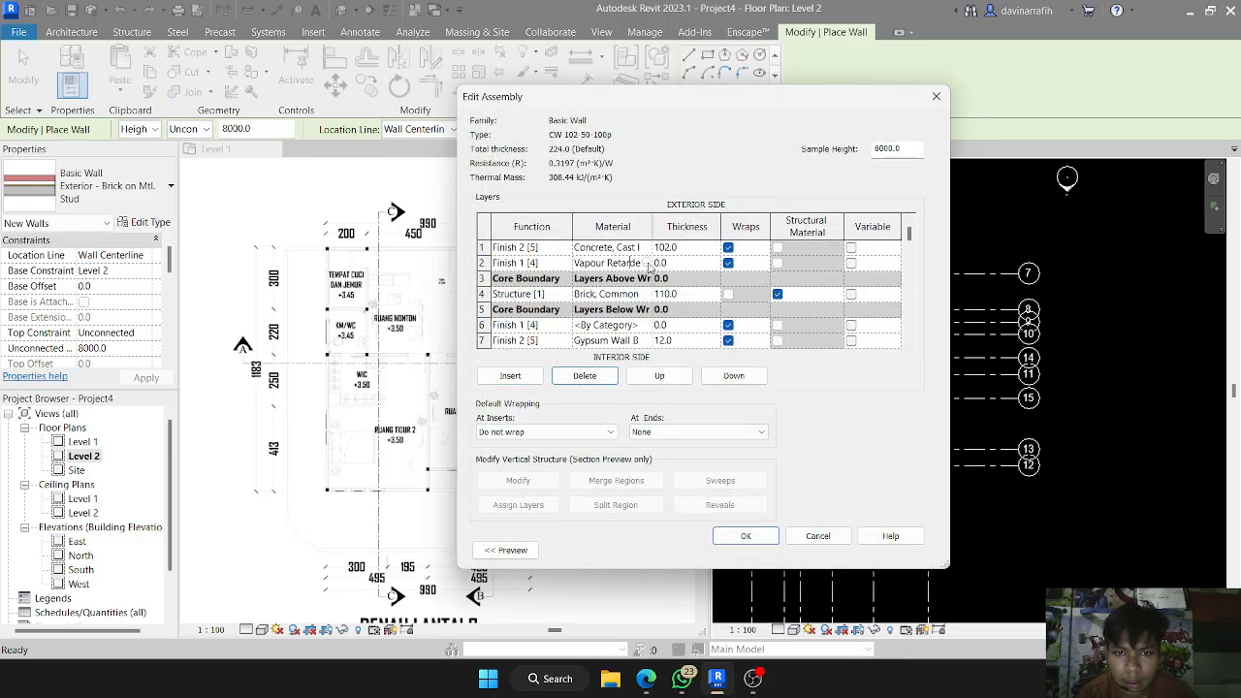
# - Change the material of the exterior Finish 1 layer from Vapour Retarder to Concrete Masonry Units
pyautogui.click(648, 263)
pyautogui.click(628, 147)
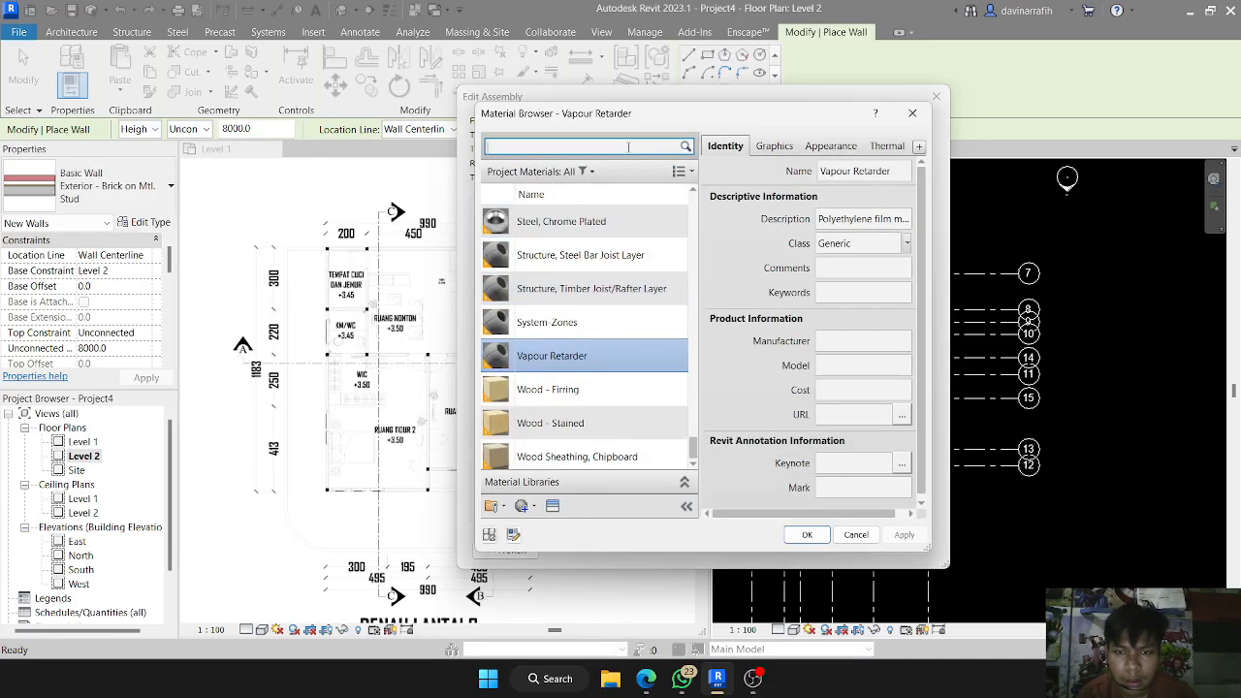
pyautogui.scroll(12, 579, 297)
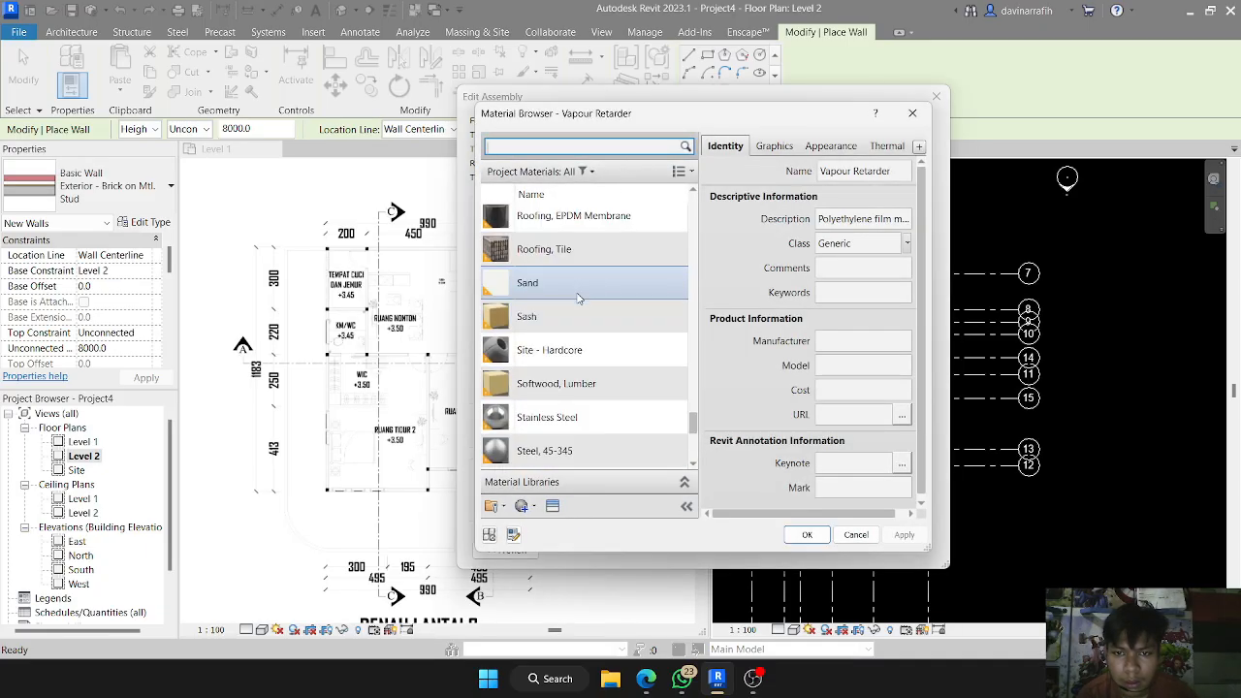
pyautogui.scroll(12, 578, 298)
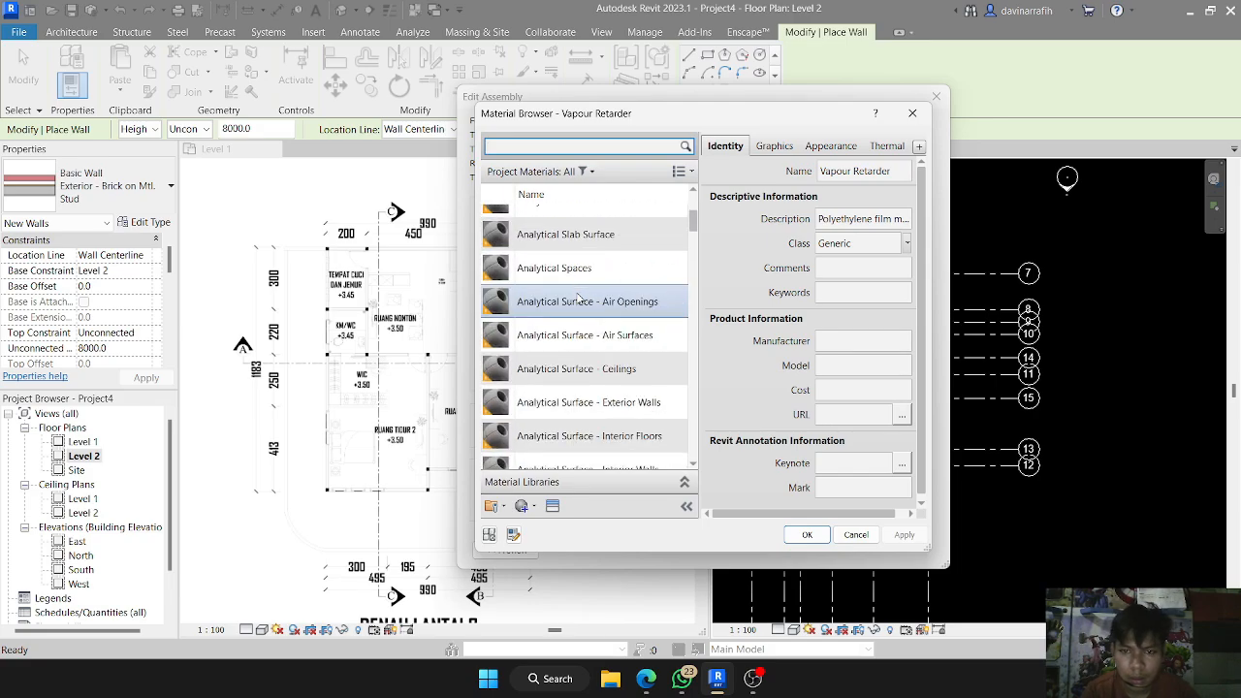
pyautogui.scroll(-1, 579, 297)
pyautogui.scroll(-2, 579, 297)
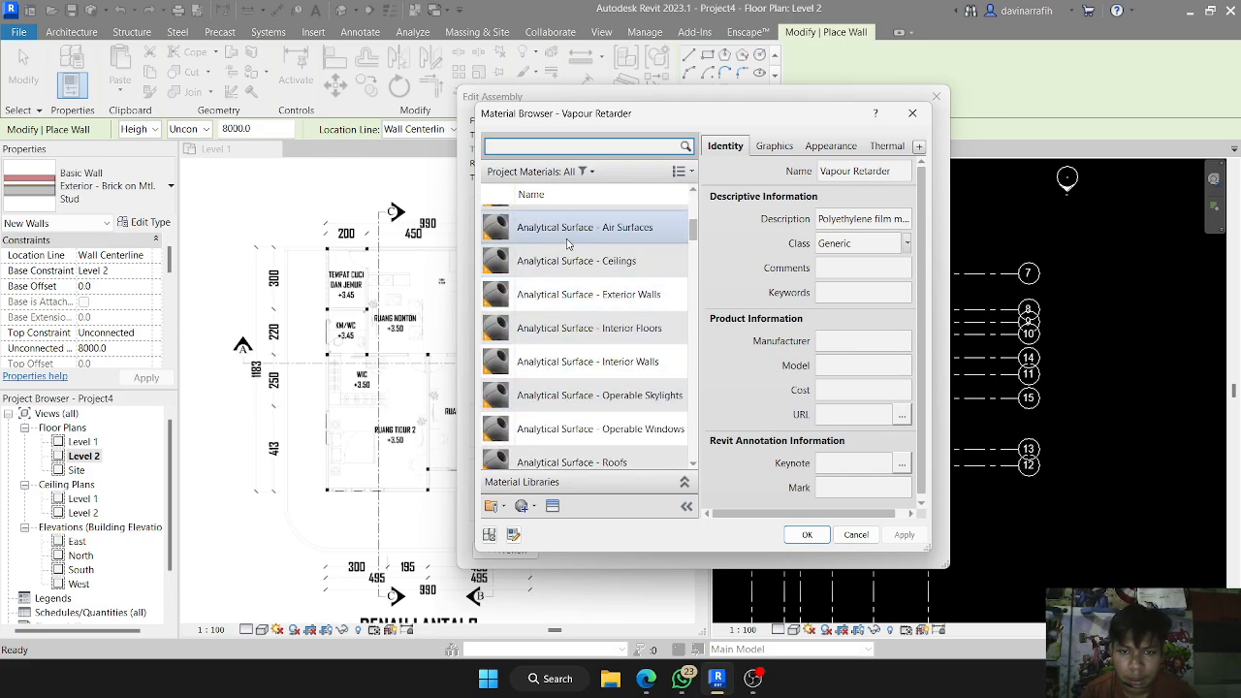
pyautogui.scroll(-6, 565, 292)
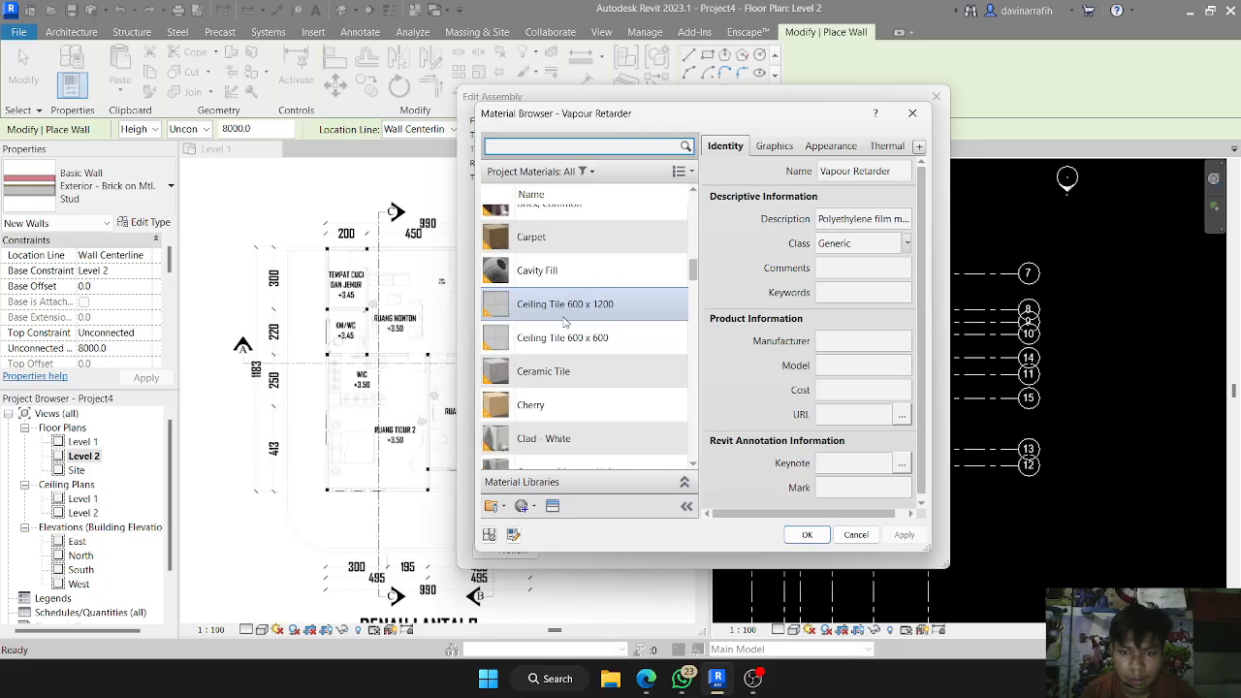
pyautogui.scroll(-1, 581, 441)
pyautogui.scroll(-1, 582, 441)
pyautogui.click(567, 274)
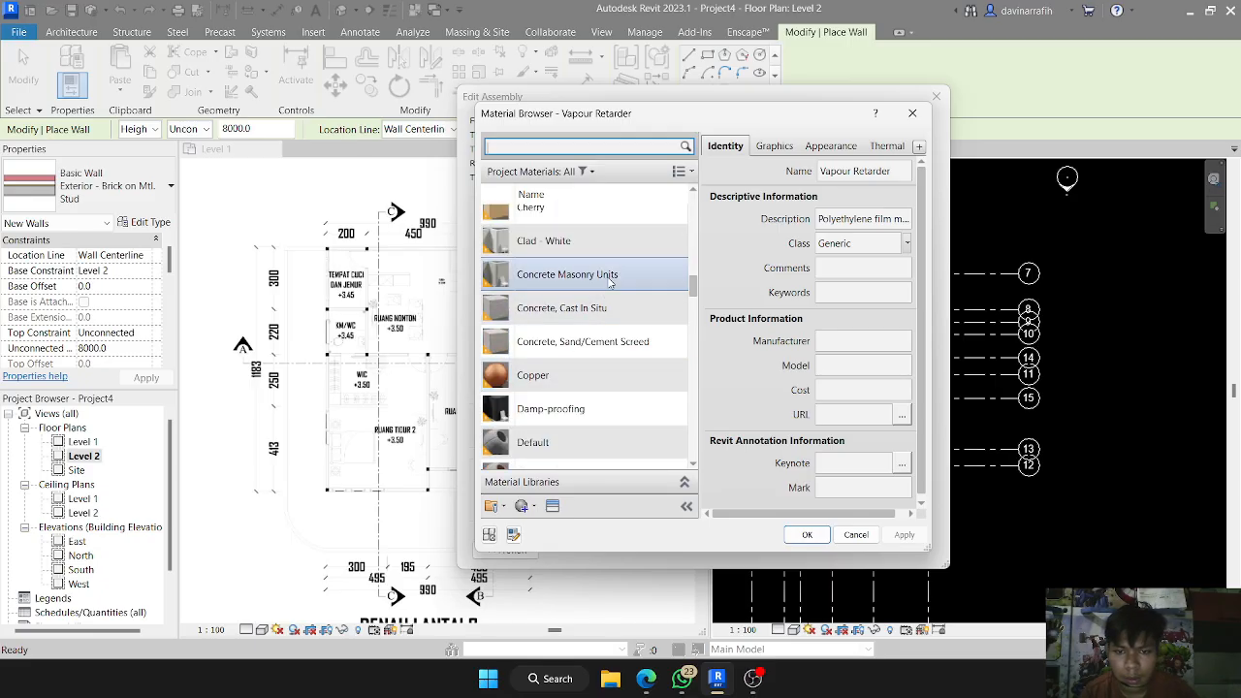
pyautogui.click(806, 534)
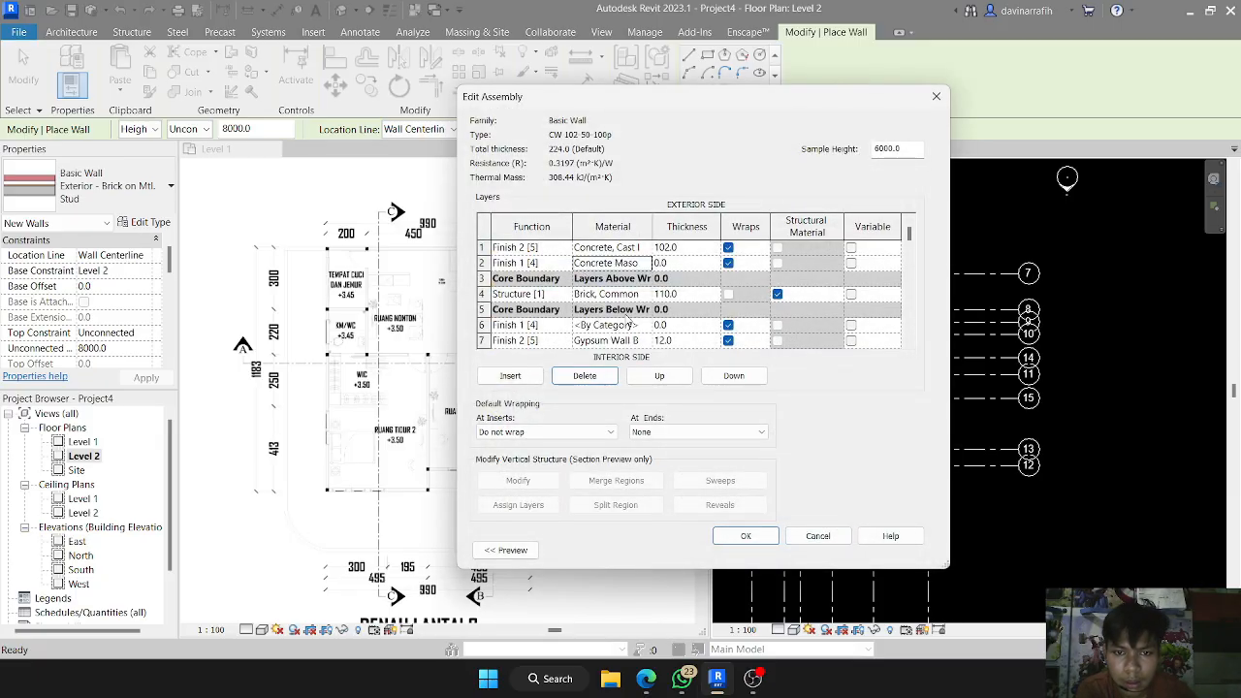
# - Assign Concrete Masonry Units as the material of the interior Finish 1 layer
pyautogui.click(628, 325)
pyautogui.click(655, 332)
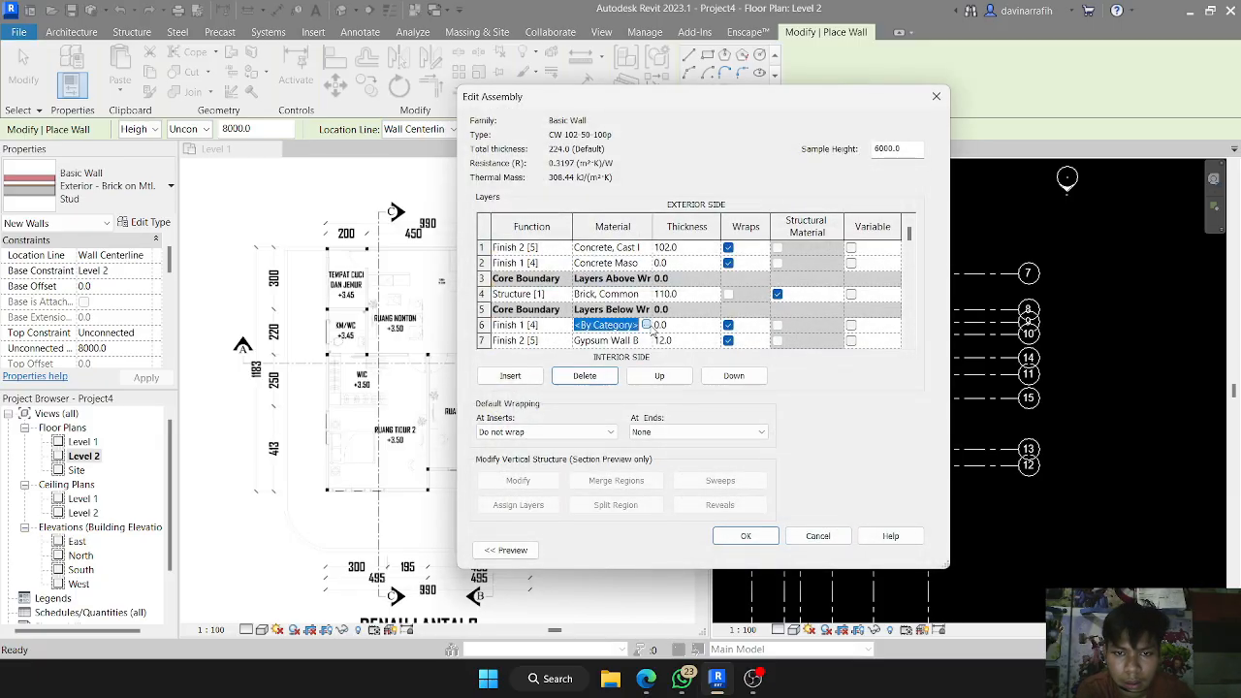
pyautogui.doubleClick(605, 327)
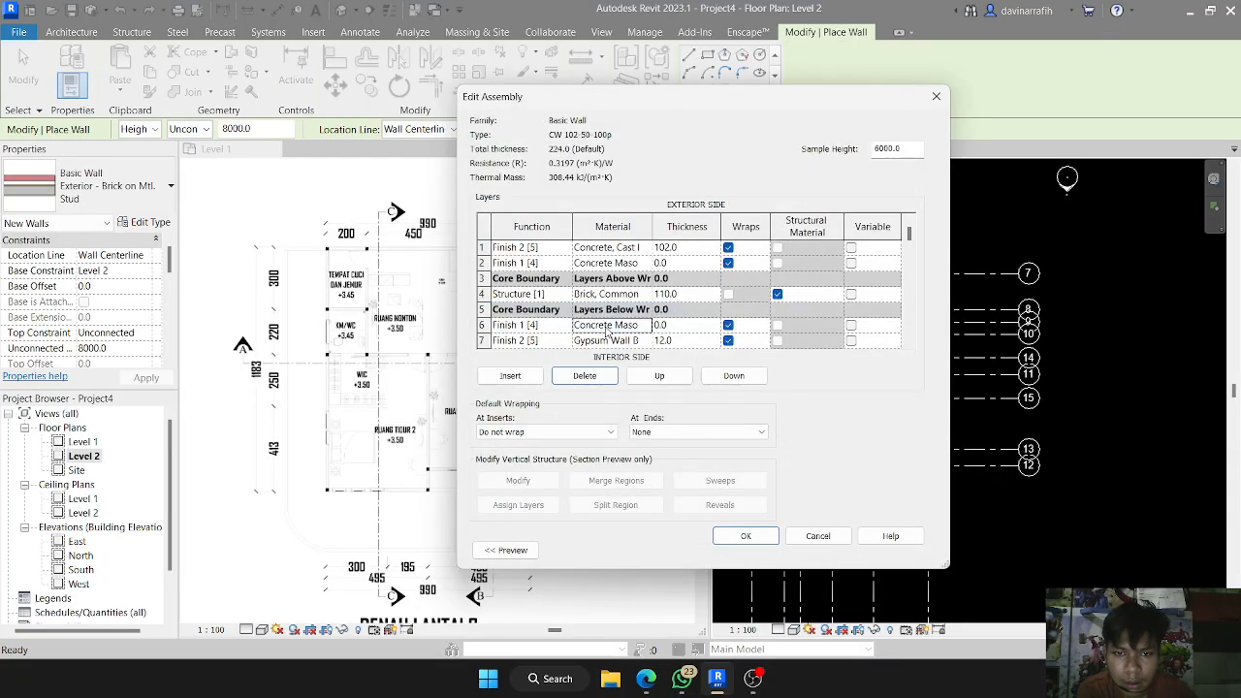
# - Replace the gypsum material of the interior Finish 2 layer with Concrete, Cast In Situ
pyautogui.click(628, 344)
pyautogui.click(647, 338)
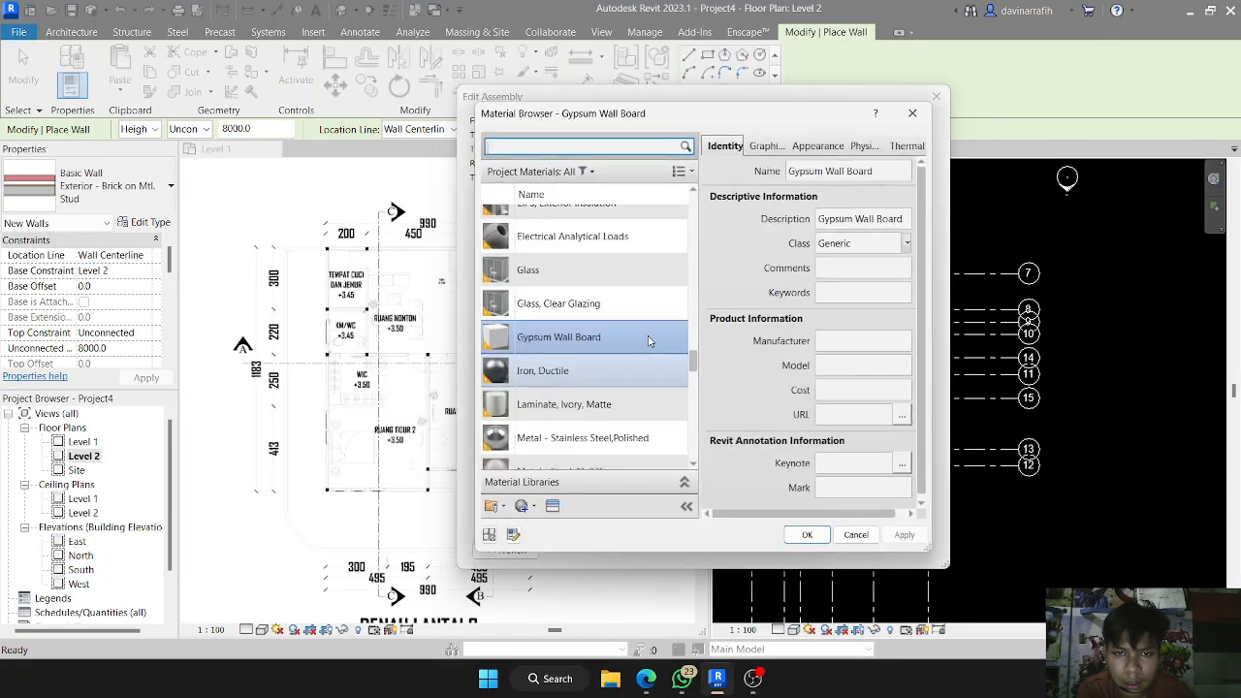
pyautogui.scroll(8, 585, 318)
pyautogui.scroll(-3, 585, 318)
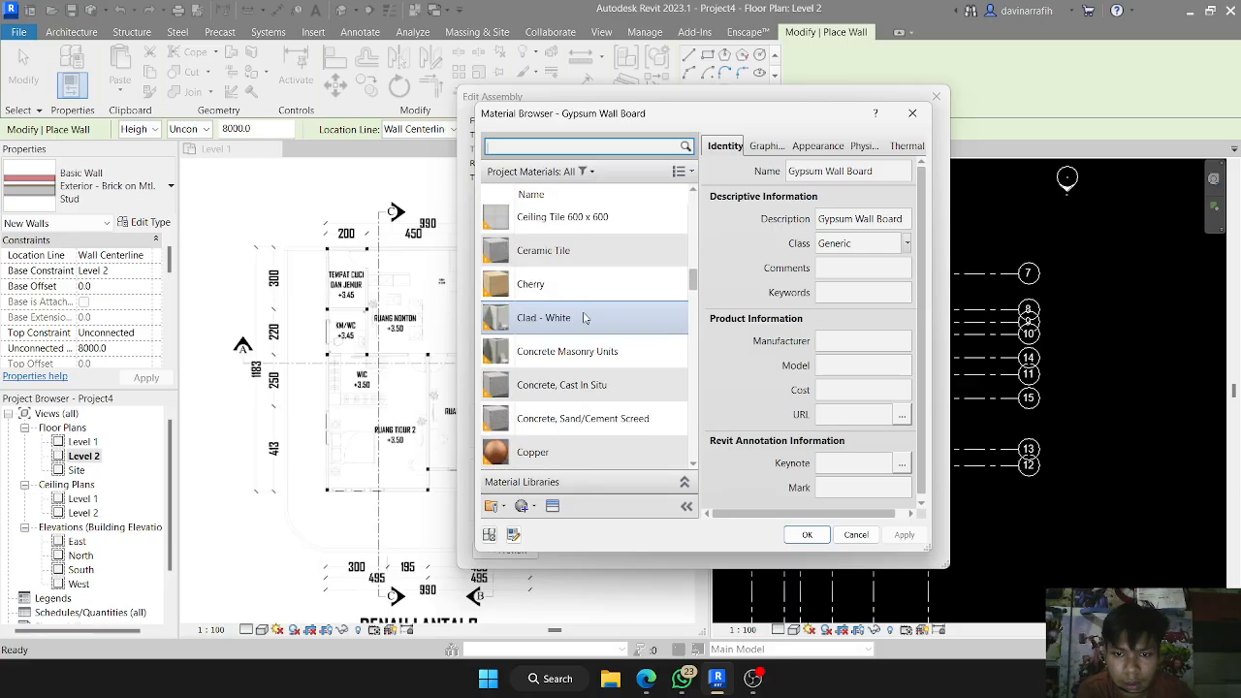
pyautogui.doubleClick(602, 390)
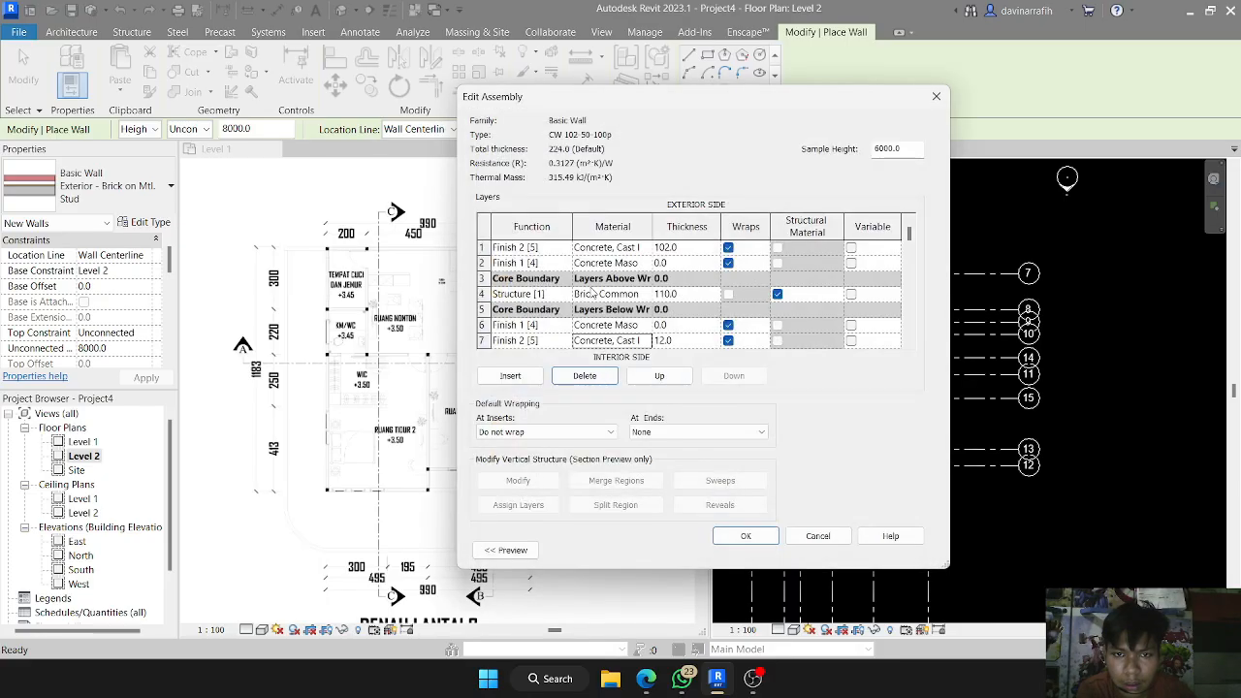
# - Set the thickness of the exterior and interior Finish 1 layers to 10
pyautogui.click(667, 248)
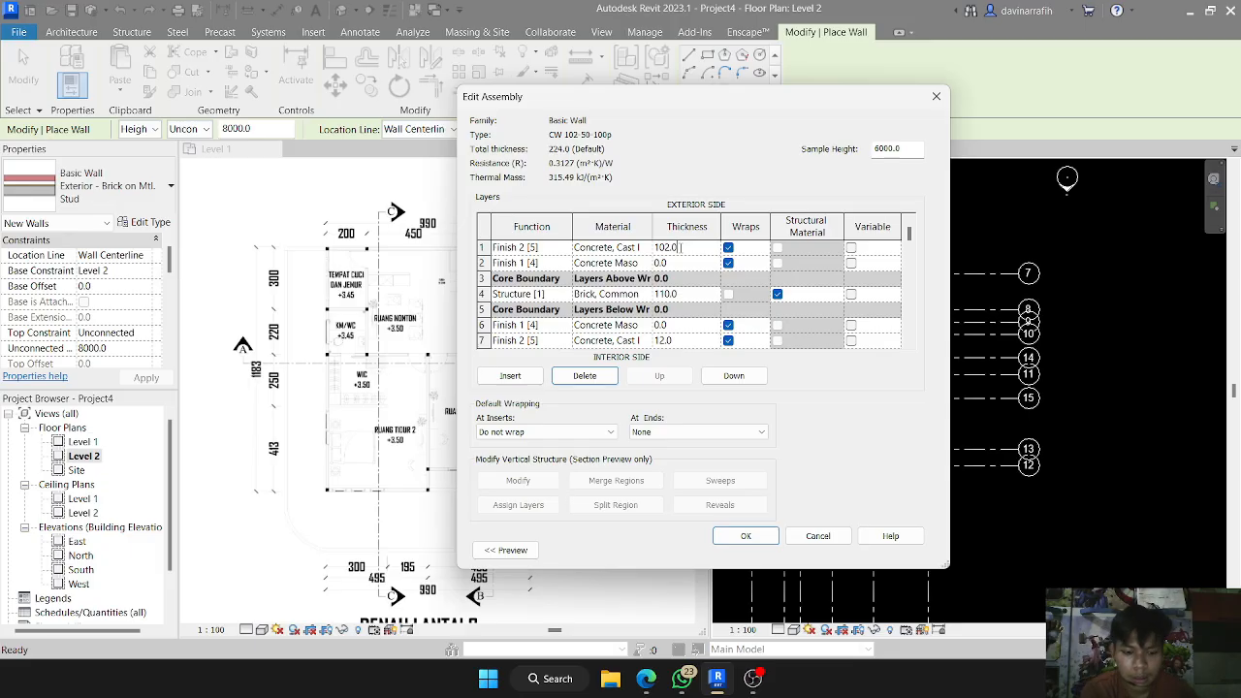
pyautogui.click(678, 263)
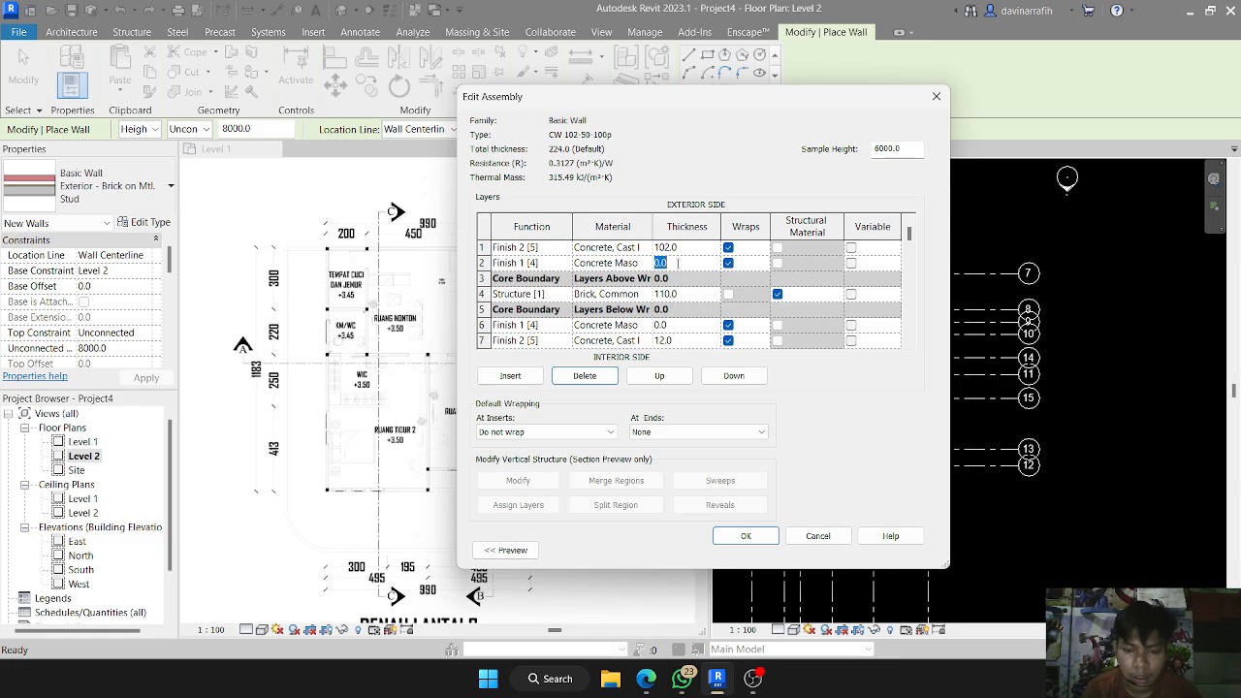
pyautogui.write('1')
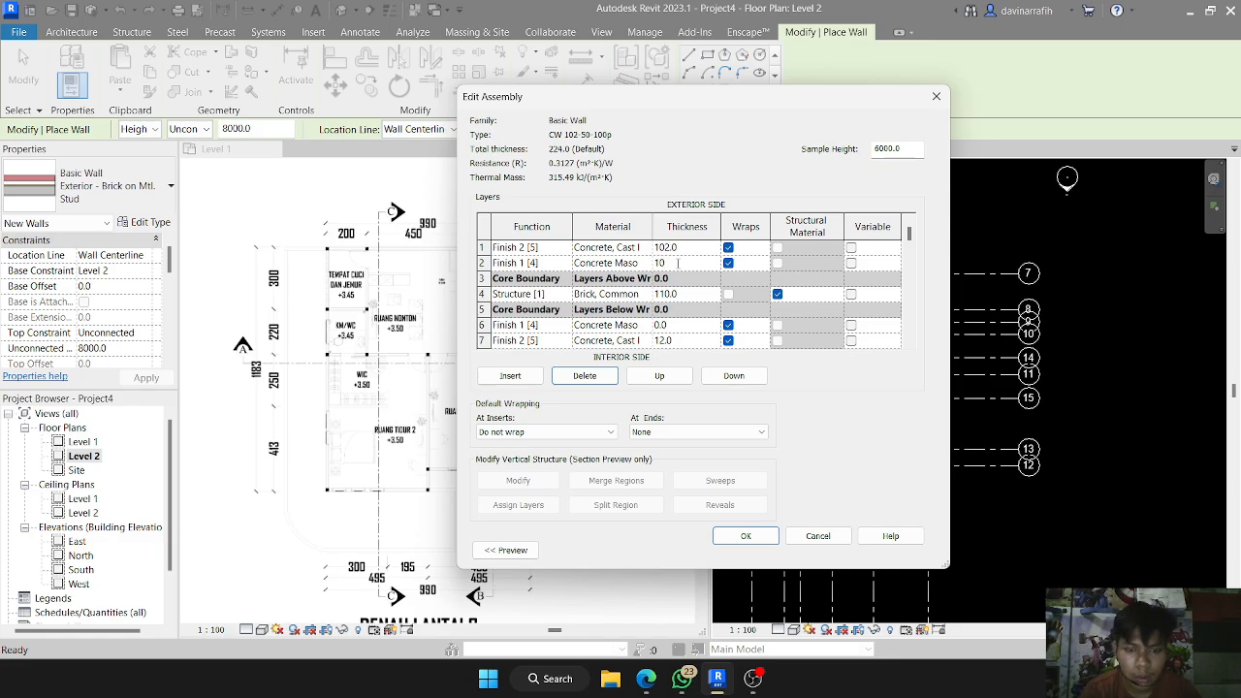
pyautogui.write('0')
pyautogui.click(674, 326)
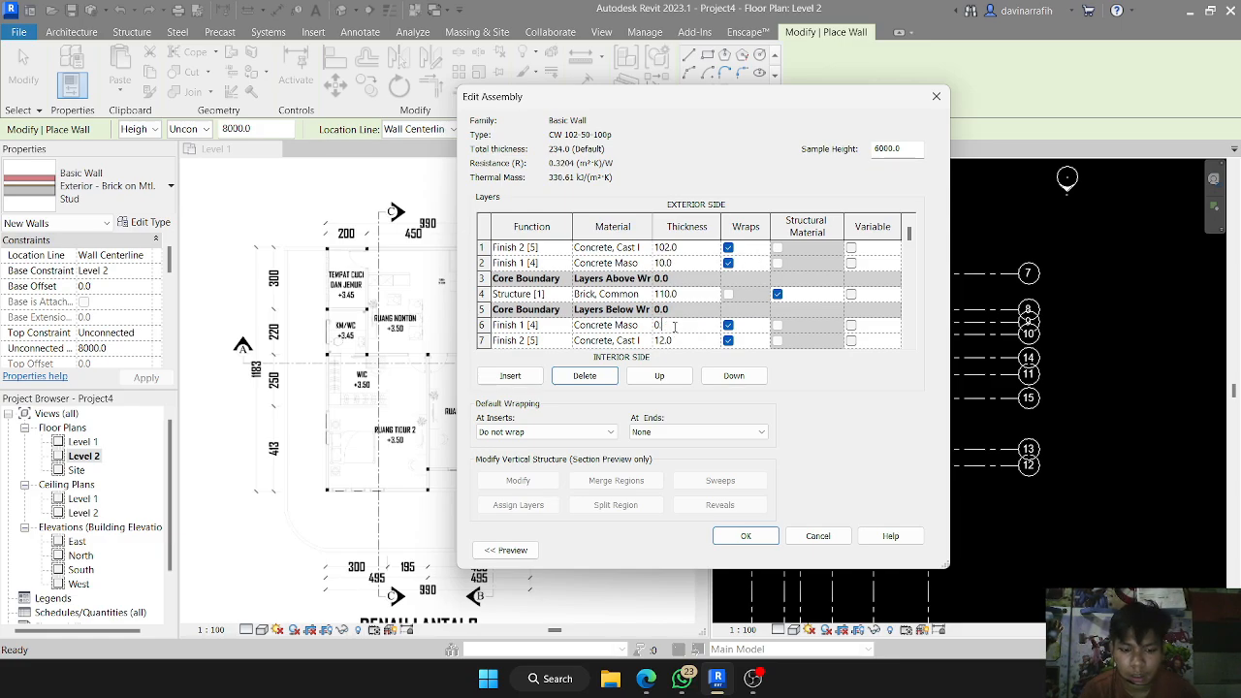
pyautogui.write('10')
# - Set the thickness of the interior and exterior Finish 2 layers to 10
pyautogui.click(675, 342)
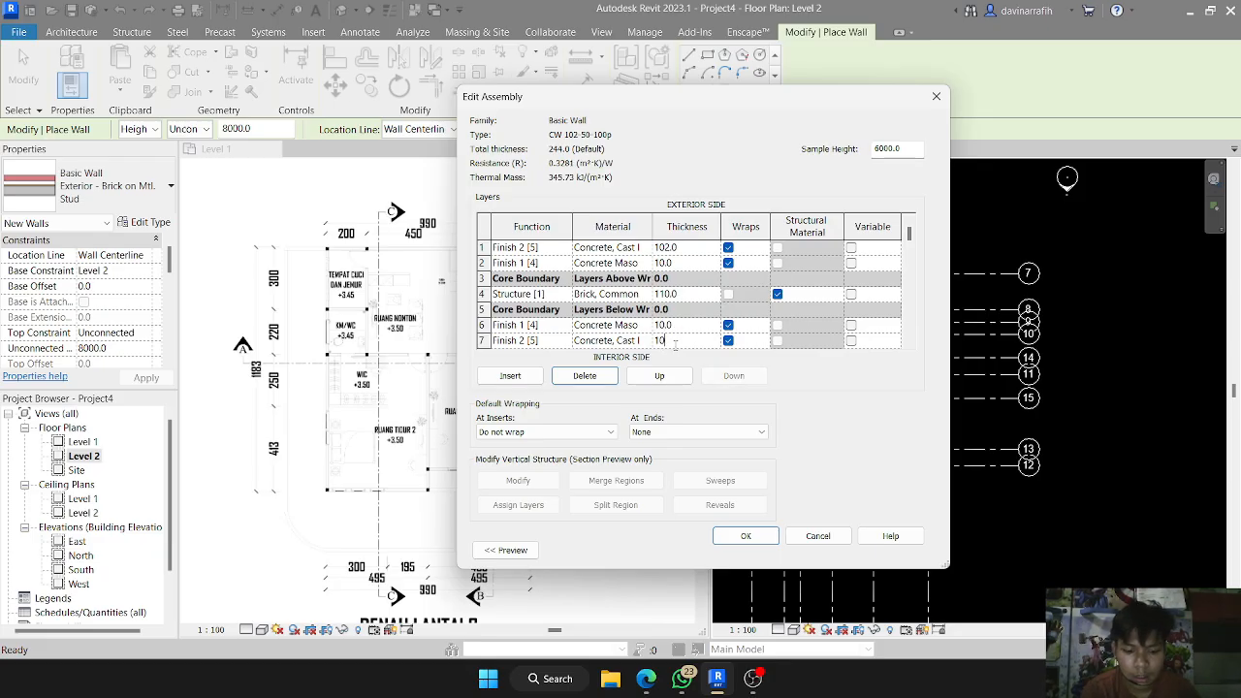
pyautogui.click(669, 247)
pyautogui.write('100')
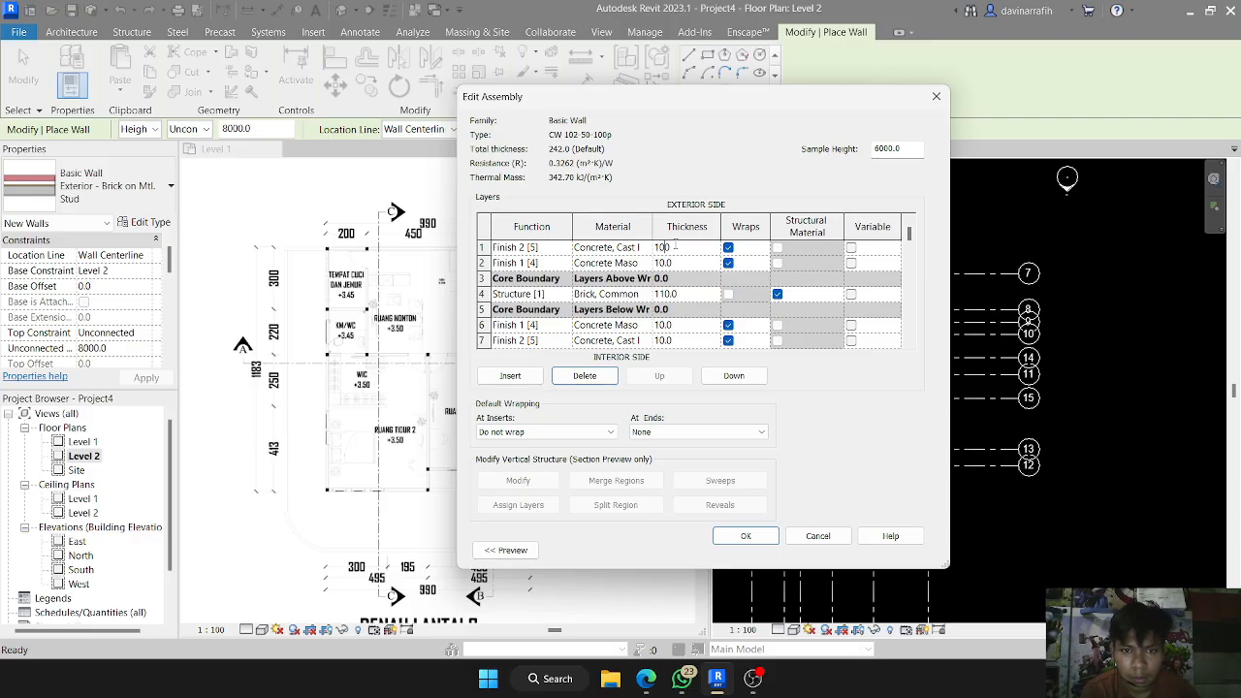
pyautogui.press('Tab')
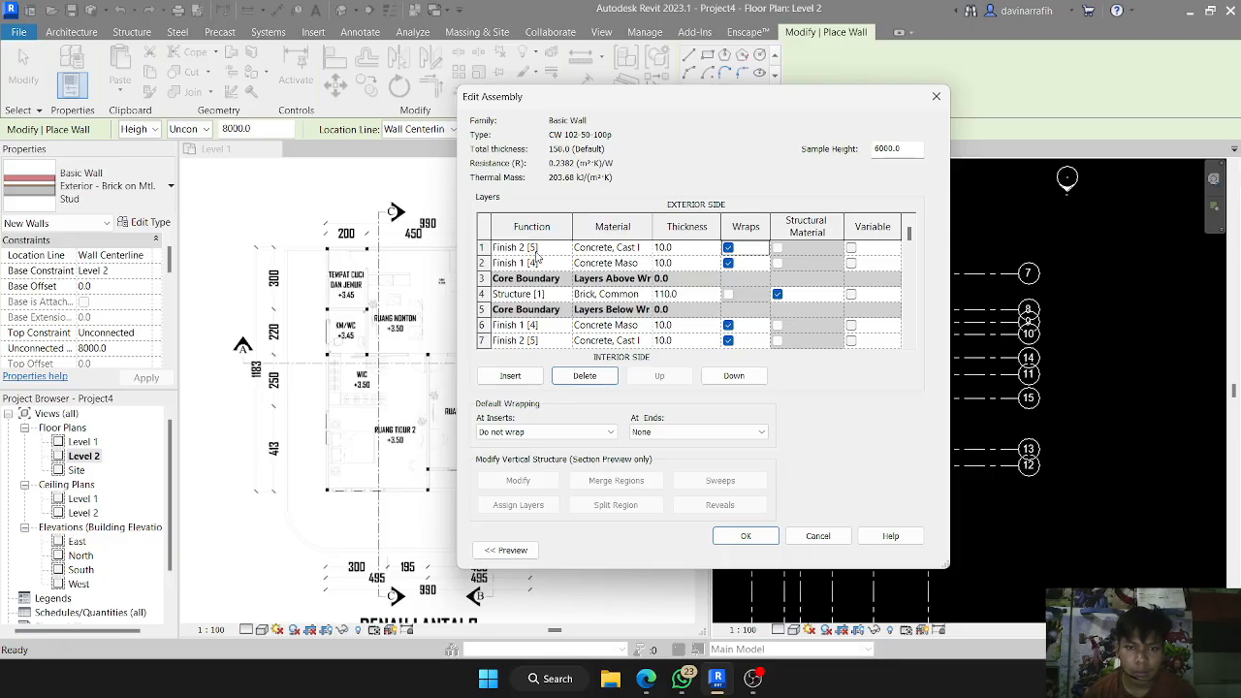
# - Set the exterior Finish 2 layer's thickness to 1
pyautogui.click(658, 247)
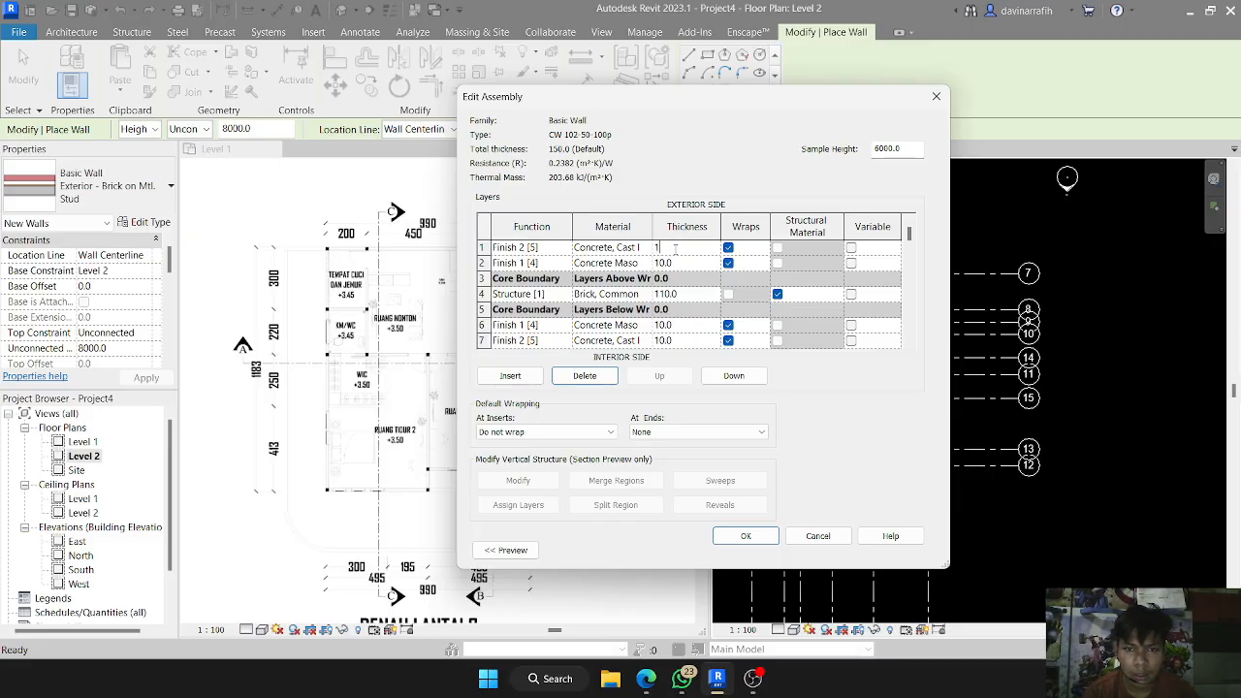
pyautogui.write('1')
pyautogui.press('Tab')
# - Set the thickness of the interior and exterior Finish 2 layers to 5
pyautogui.click(664, 340)
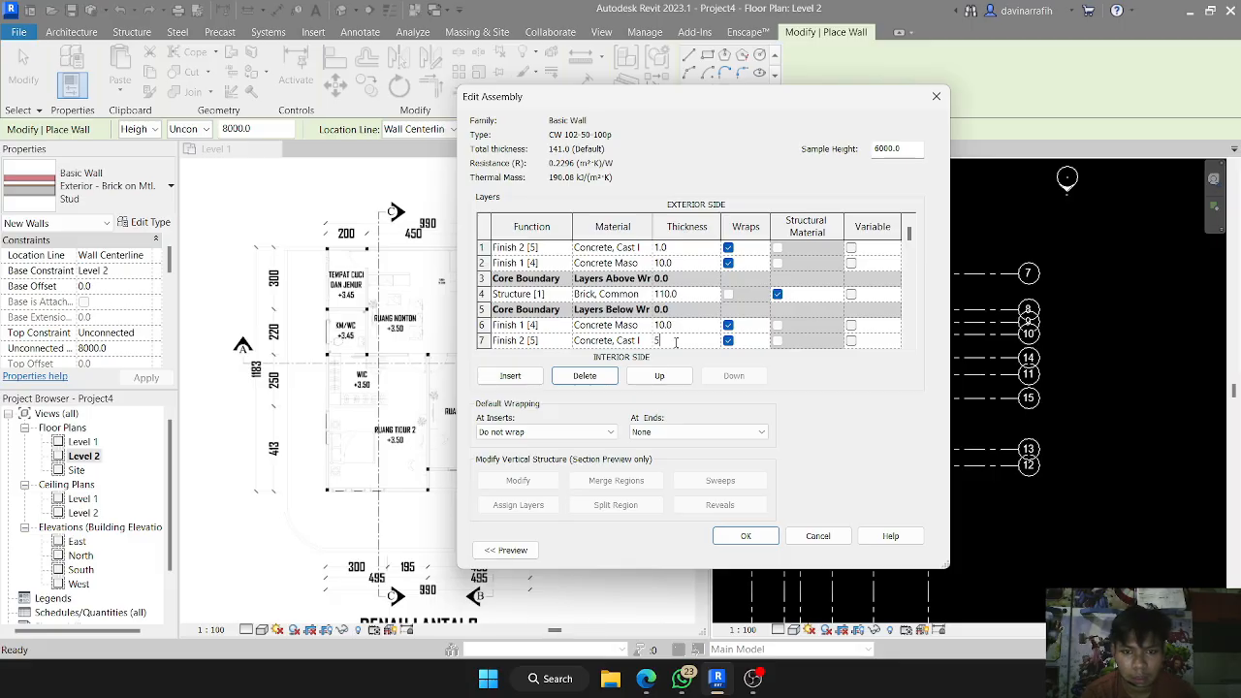
pyautogui.press('Tab')
pyautogui.click(672, 249)
pyautogui.press('Tab')
# - Set the thickness of the exterior and interior Finish 1 layers to 15
pyautogui.click(674, 263)
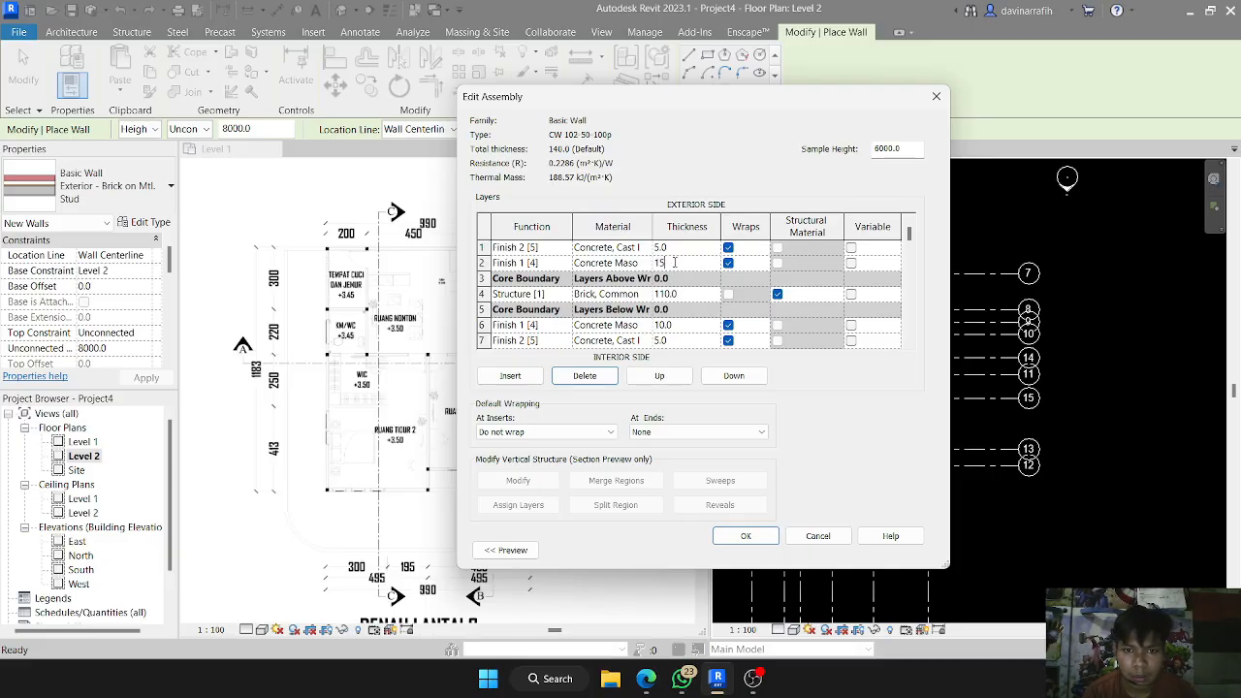
pyautogui.write('15')
pyautogui.press('Tab')
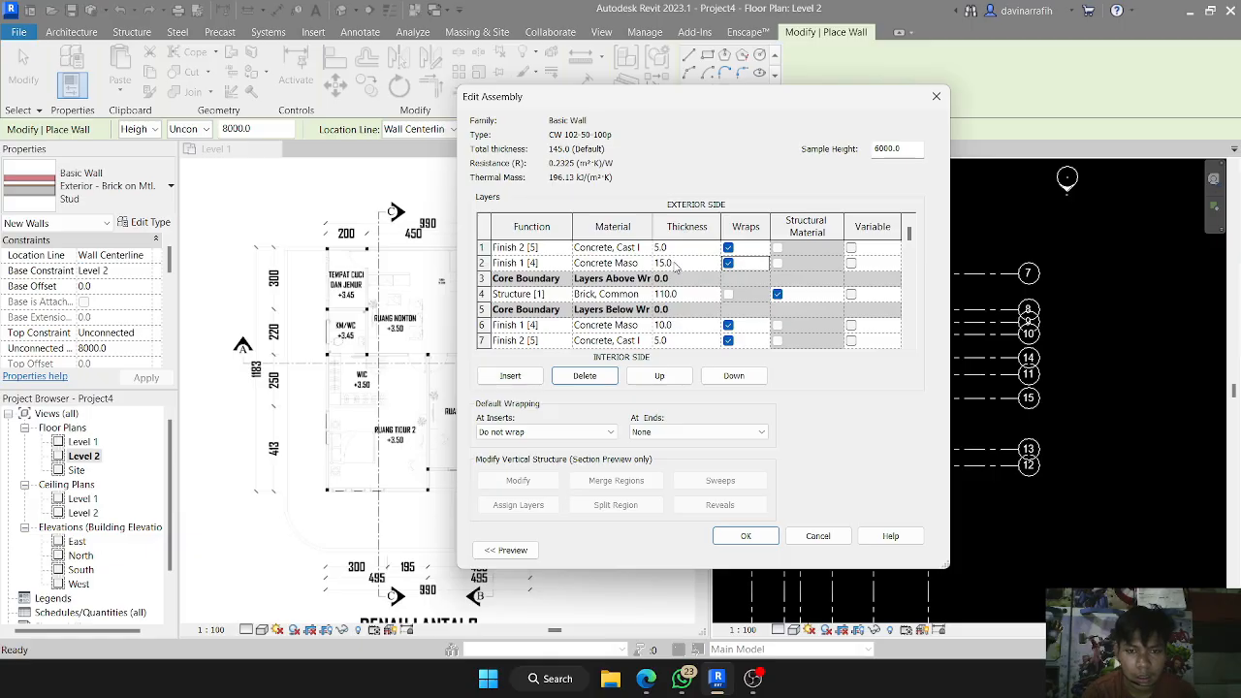
pyautogui.click(675, 326)
pyautogui.press('BackSpace')
pyautogui.press('BackSpace')
pyautogui.press('BackSpace')
pyautogui.press('BackSpace')
pyautogui.write('15')
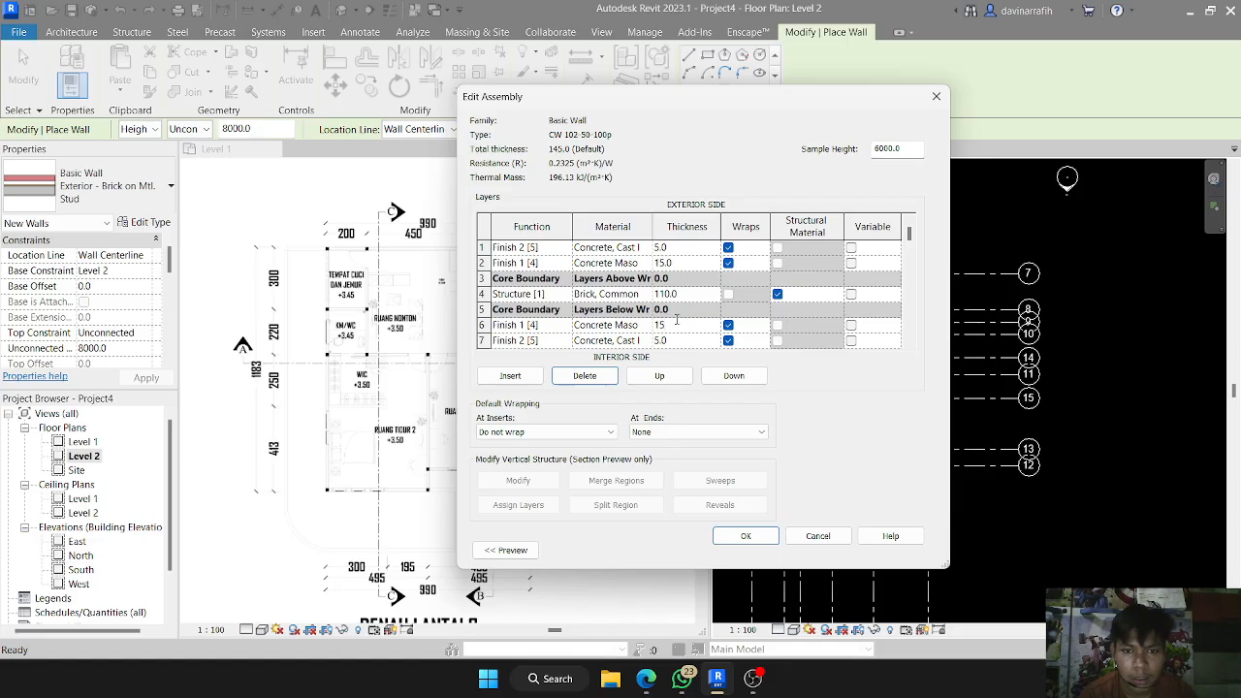
pyautogui.press('Tab')
# - Accept the layer assembly and apply the type properties of wall type CW 102-50-100p
pyautogui.scroll(-2, 674, 287)
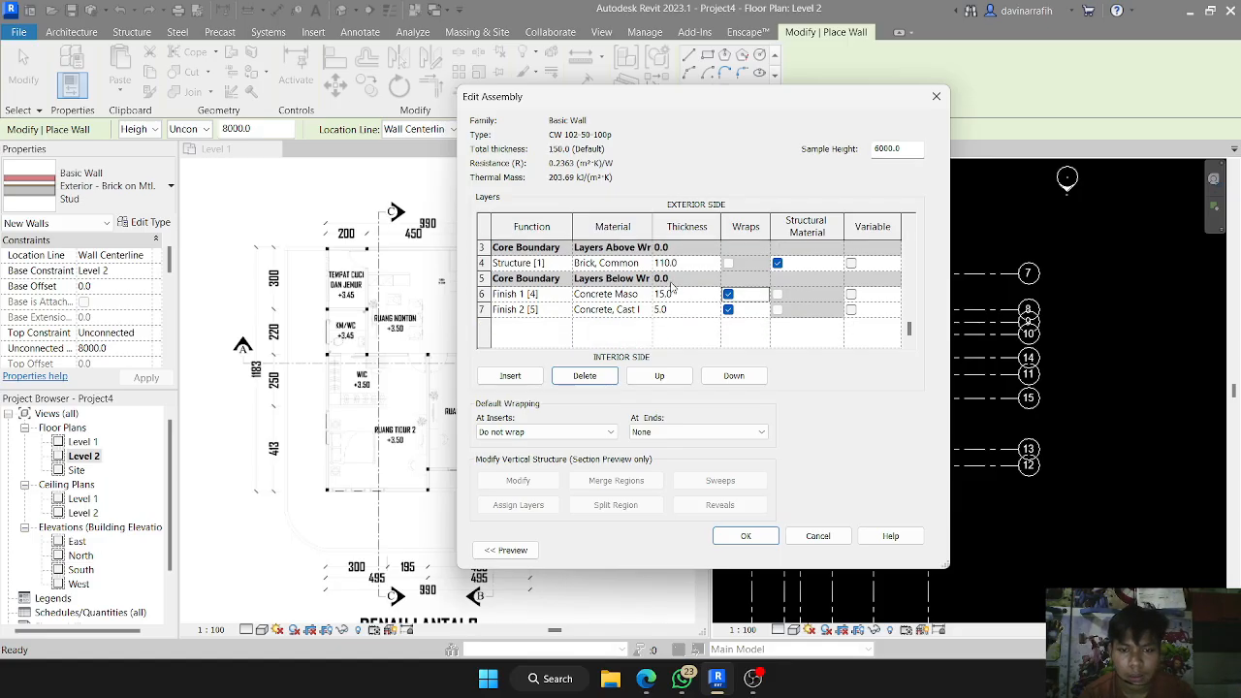
pyautogui.scroll(2, 674, 286)
pyautogui.click(745, 538)
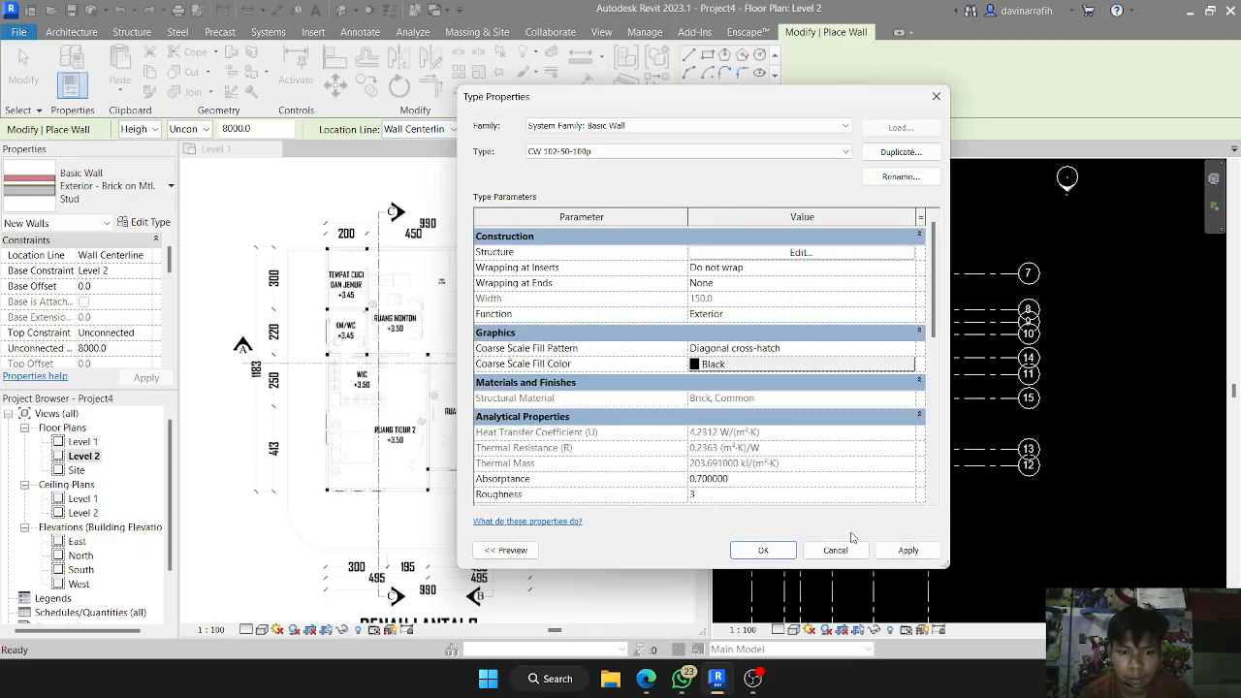
pyautogui.click(891, 555)
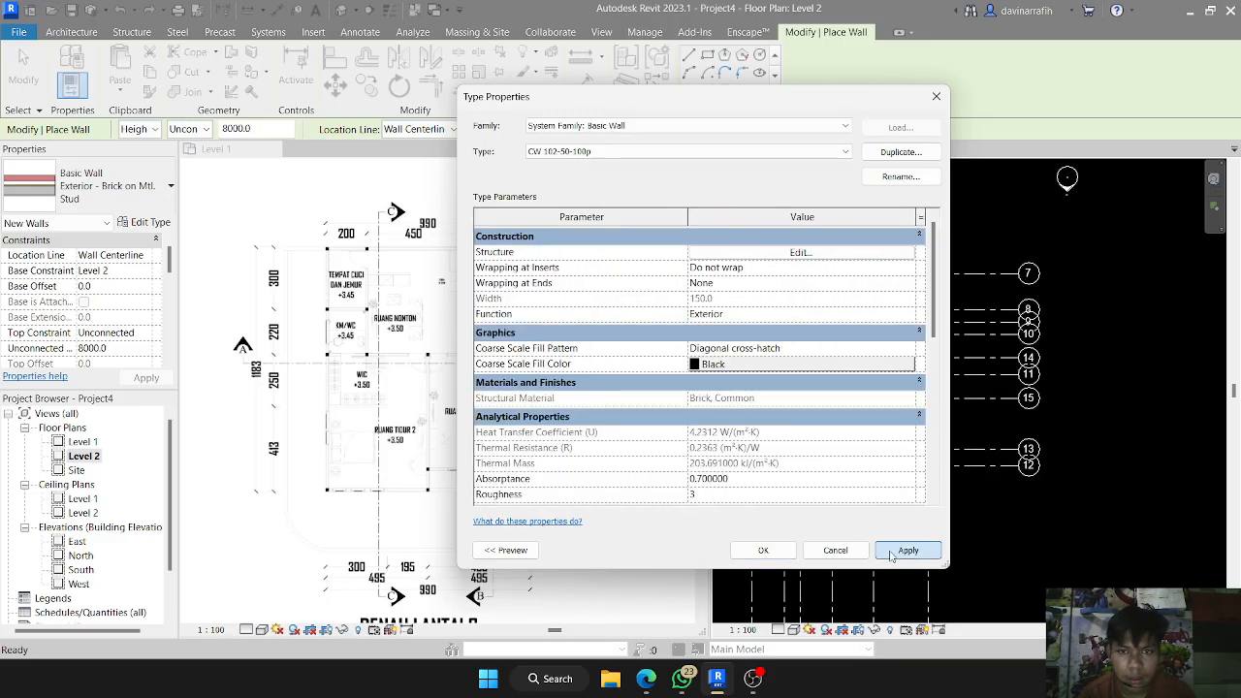
pyautogui.click(763, 551)
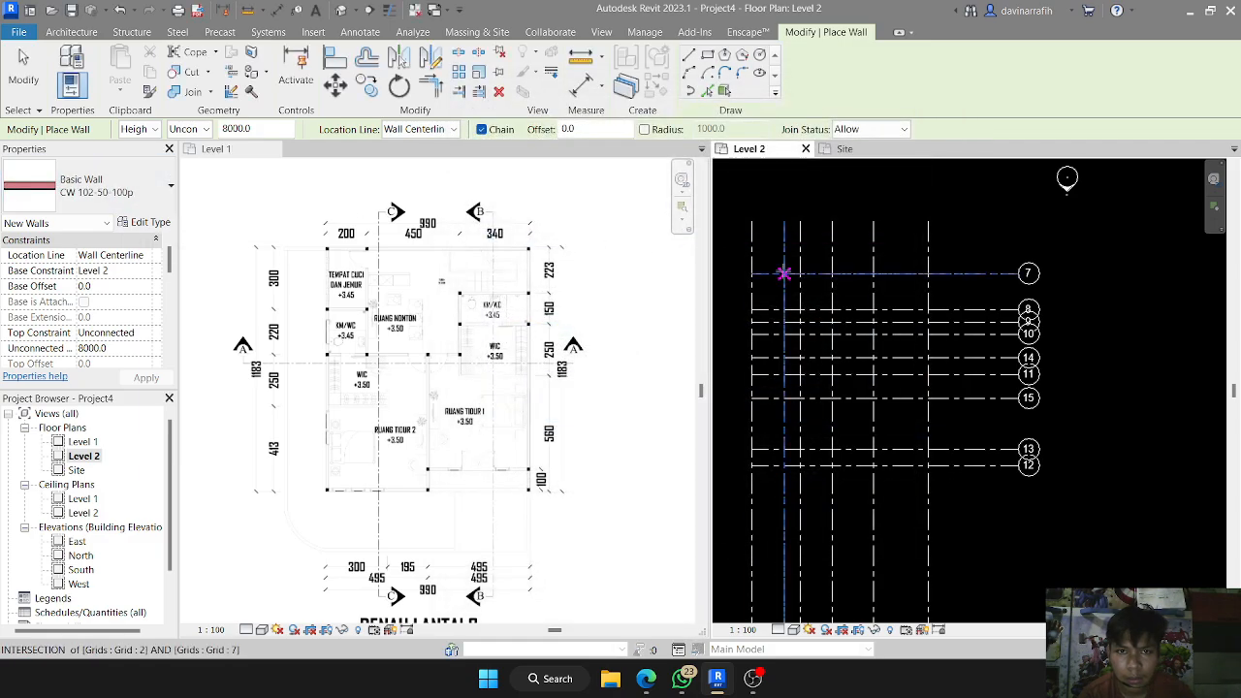
# - Draw chained outer walls on Level 2 from grid 12 up the leftmost grid line to grid 7, across to grid 6, and down to grid 13
pyautogui.moveTo(813, 347); pyautogui.dragTo(891, 366, button='middle')
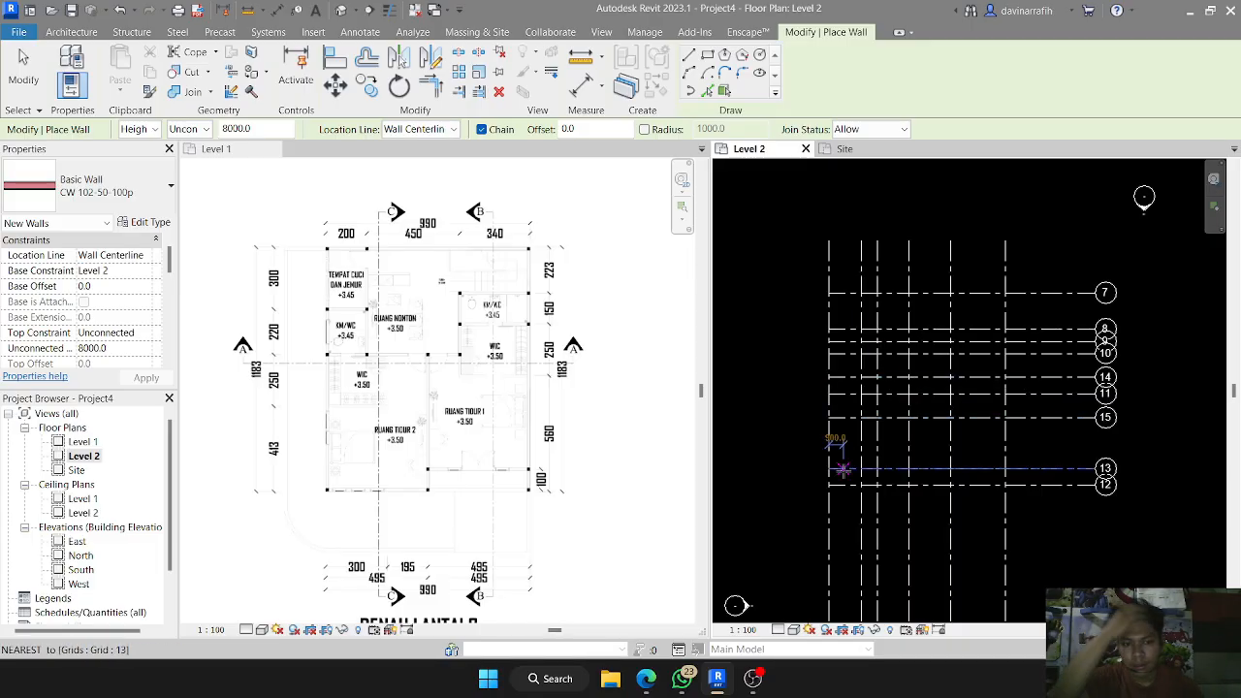
pyautogui.scroll(2, 829, 484)
pyautogui.click(830, 484)
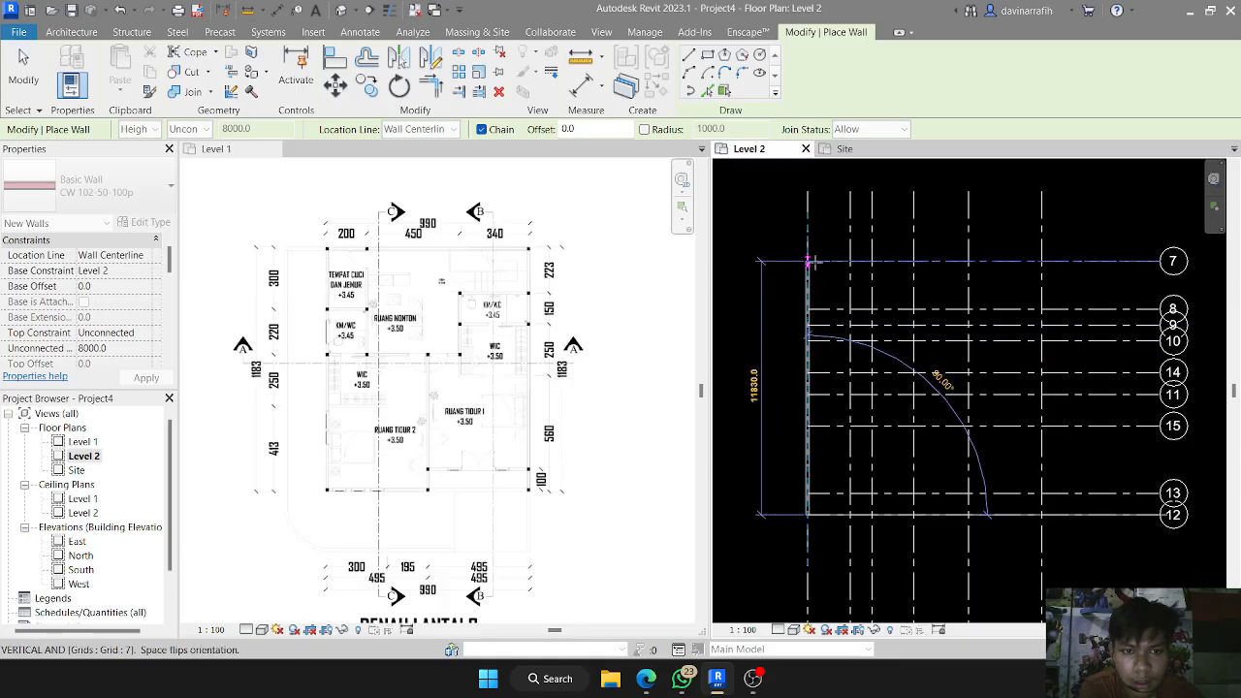
pyautogui.click(808, 260)
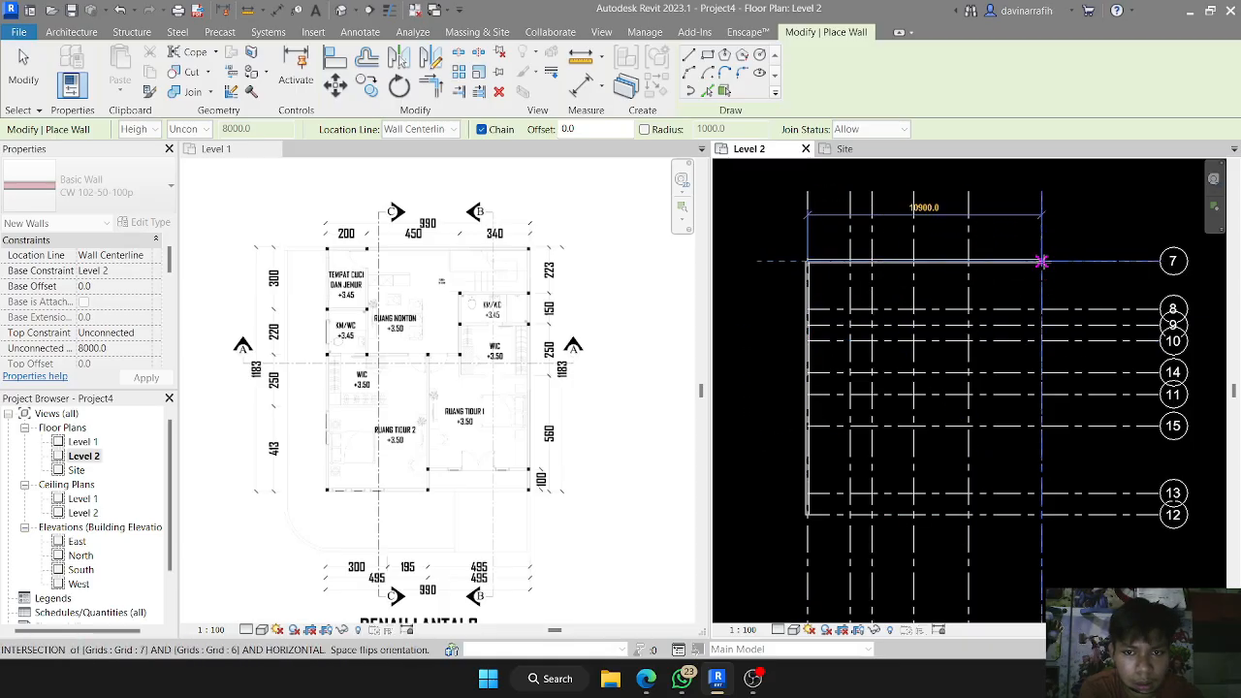
pyautogui.click(1041, 261)
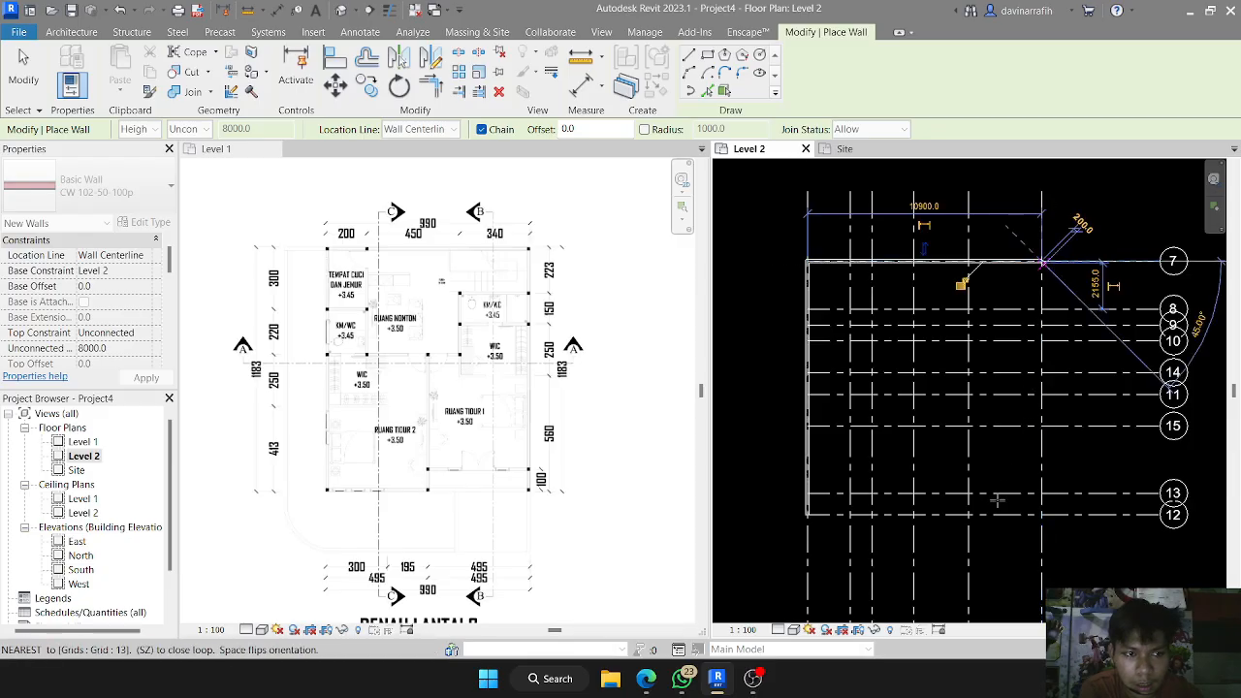
pyautogui.click(1041, 493)
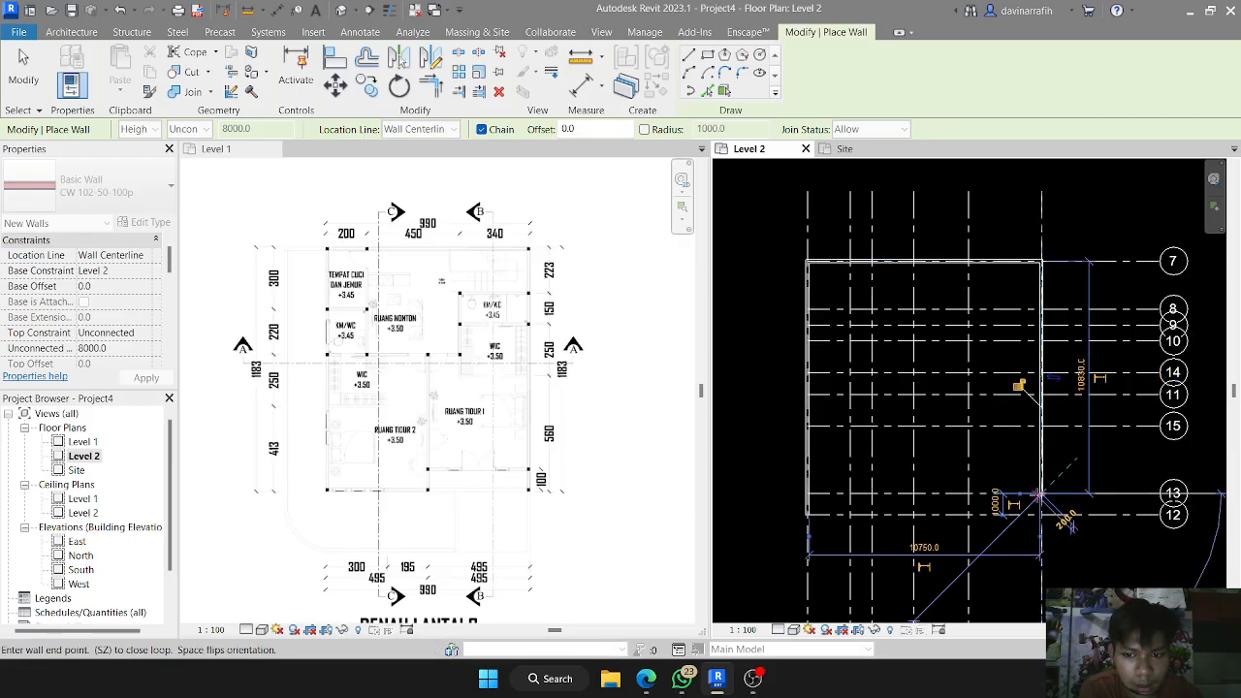
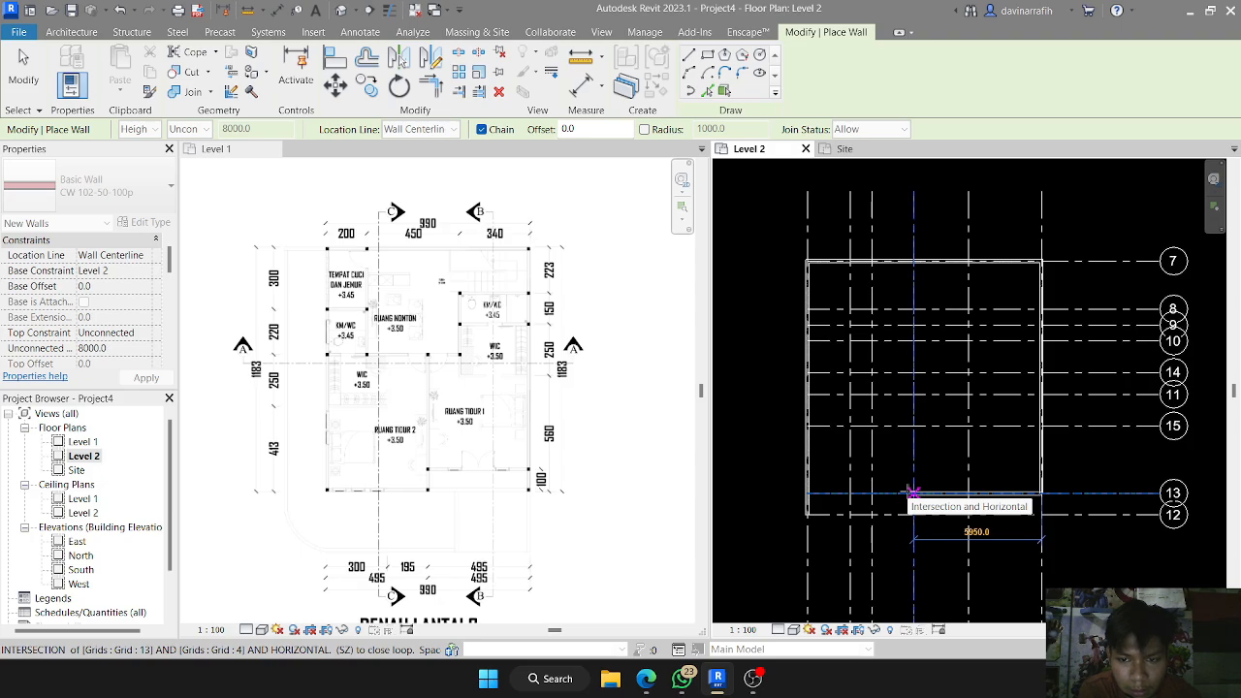
pyautogui.moveTo(913, 493); pyautogui.dragTo(907, 371, button='middle')
pyautogui.press('Escape')
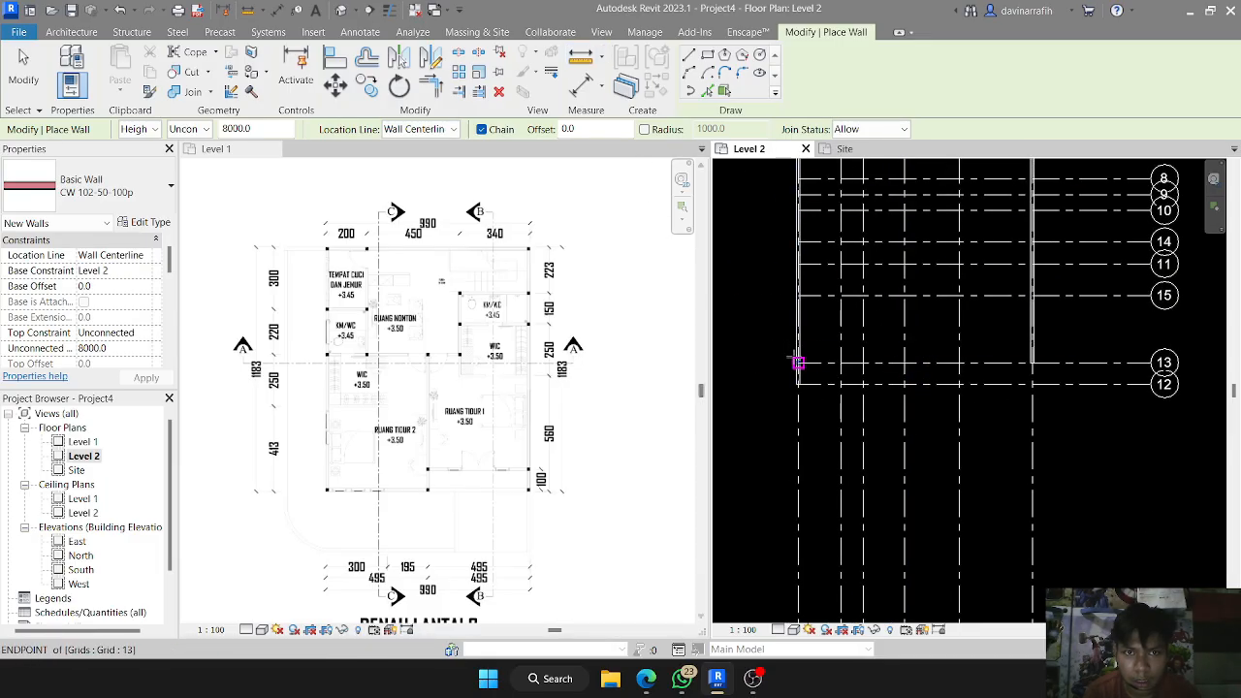
# - Close the outer wall outline from the lower-left corner along grid 12 to grid 4, up to grid 13, and across to the grid 6 wall
pyautogui.click(94, 194)
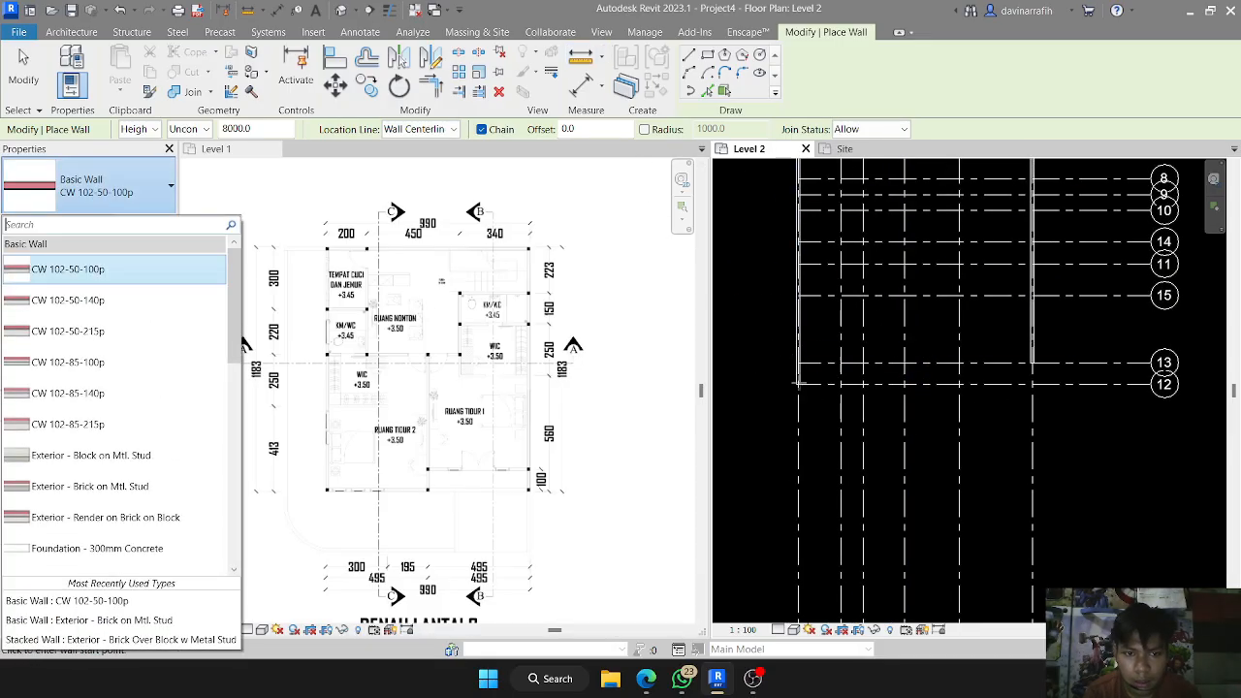
pyautogui.click(797, 383)
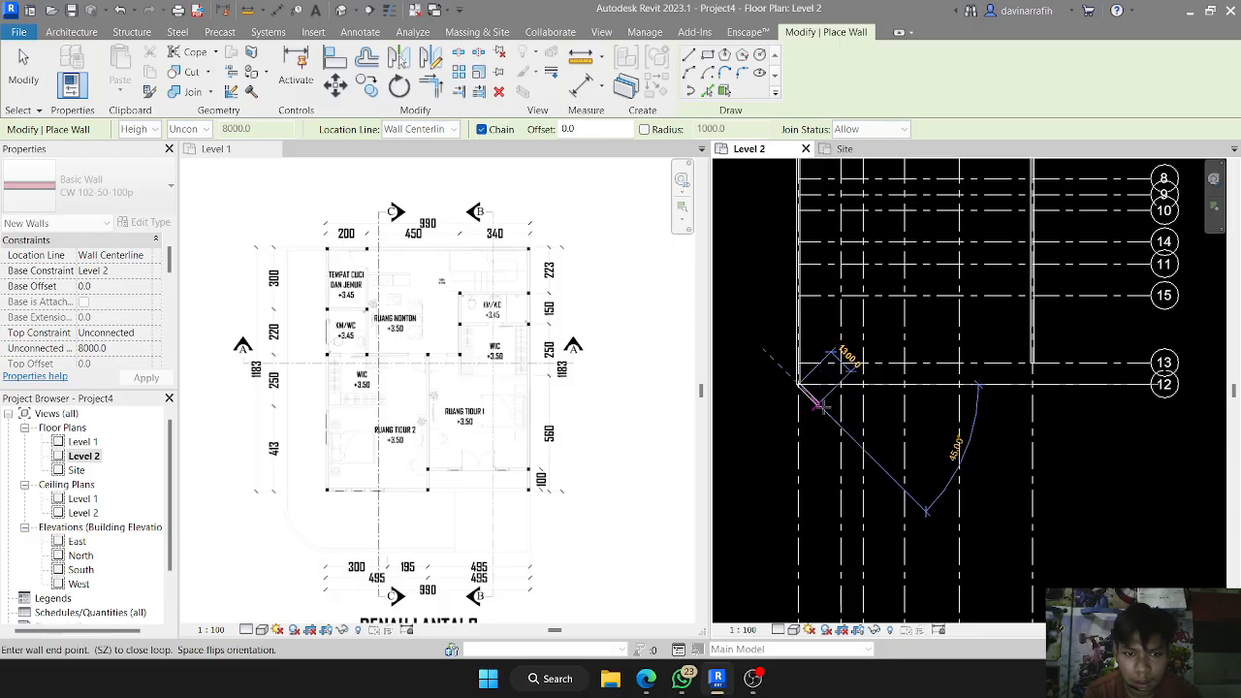
pyautogui.press('Escape')
pyautogui.click(798, 383)
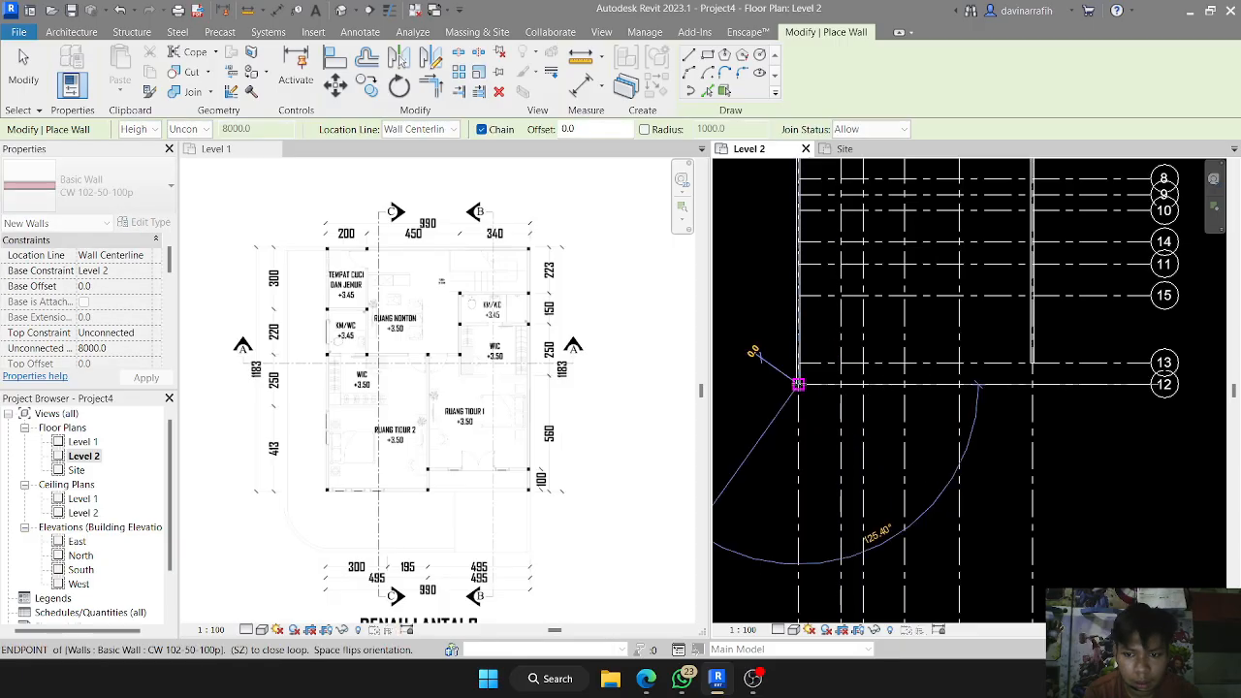
pyautogui.click(902, 383)
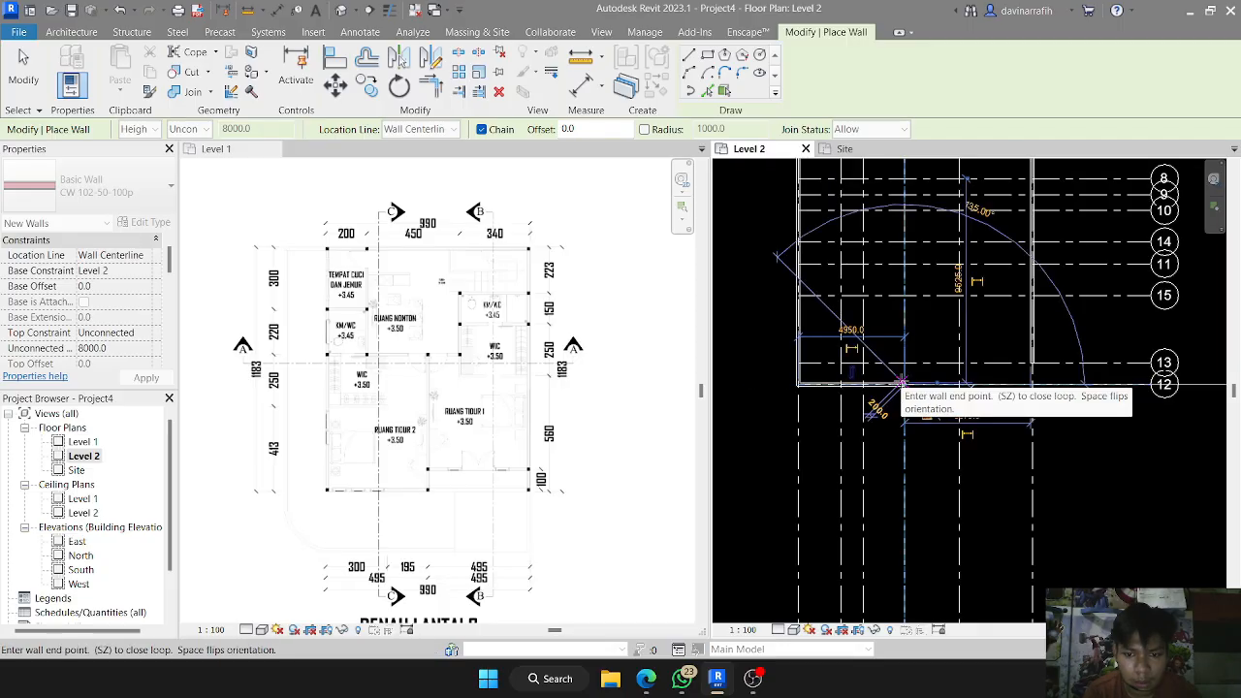
pyautogui.click(902, 363)
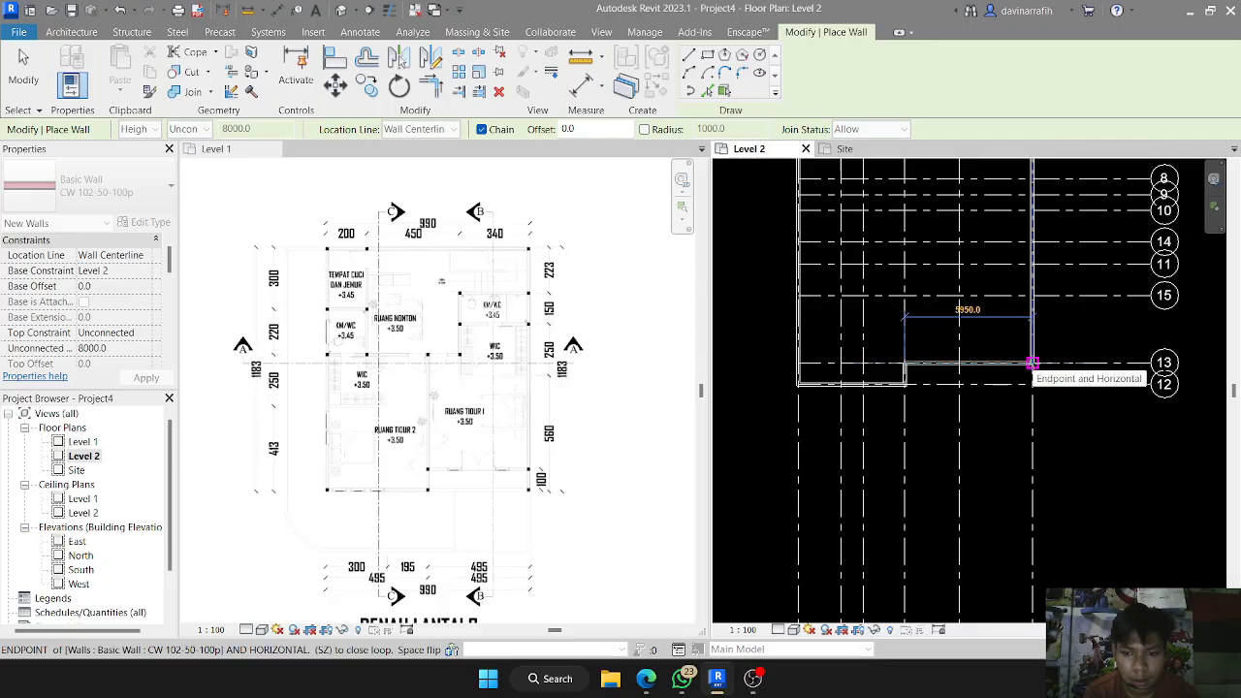
pyautogui.click(1032, 362)
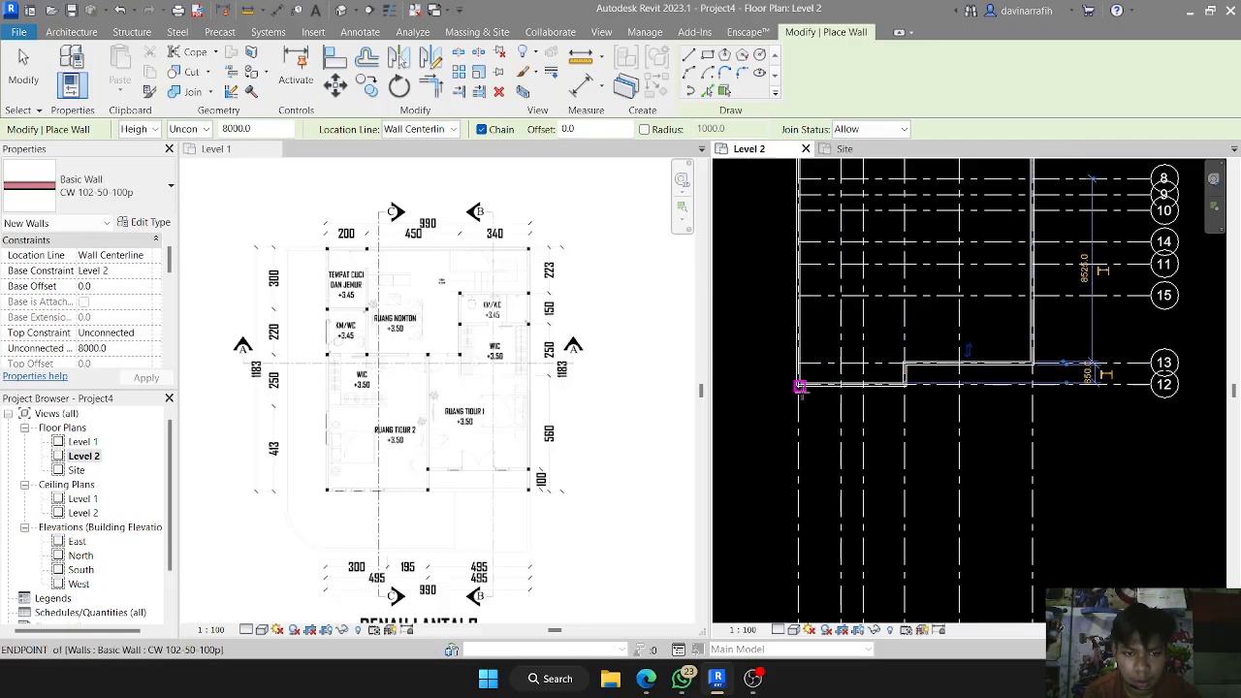
pyautogui.click(797, 384)
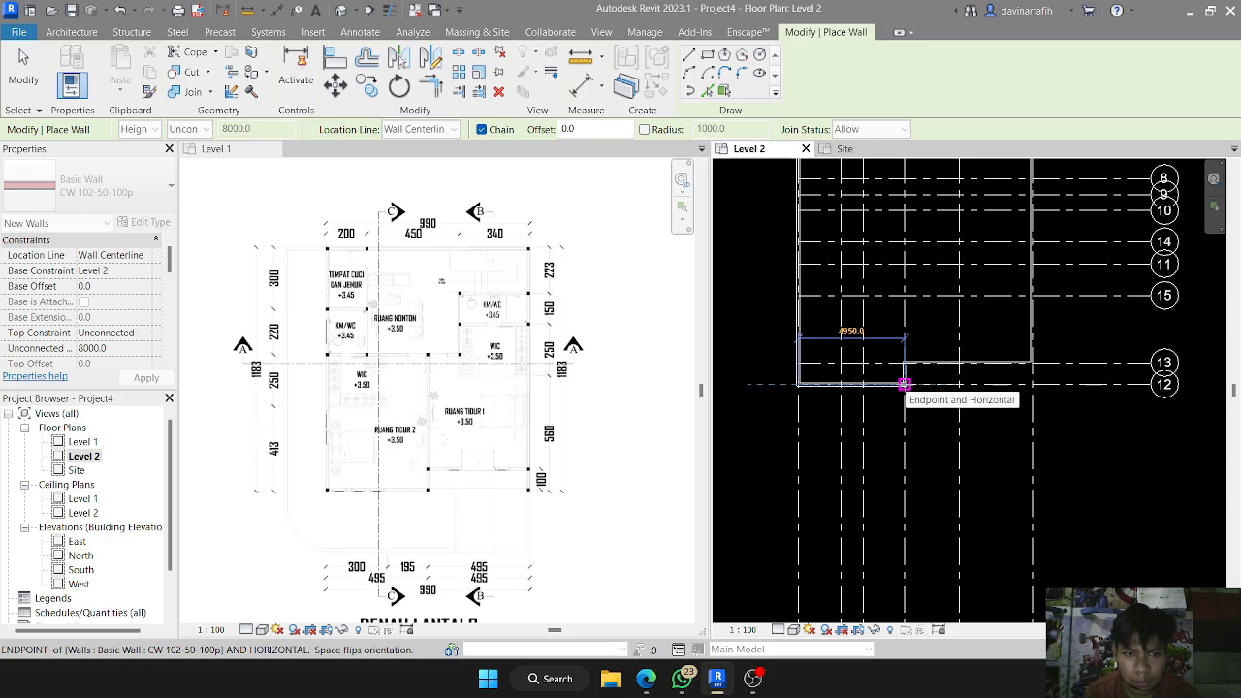
pyautogui.click(903, 384)
pyautogui.moveTo(927, 295); pyautogui.dragTo(917, 369, button='middle')
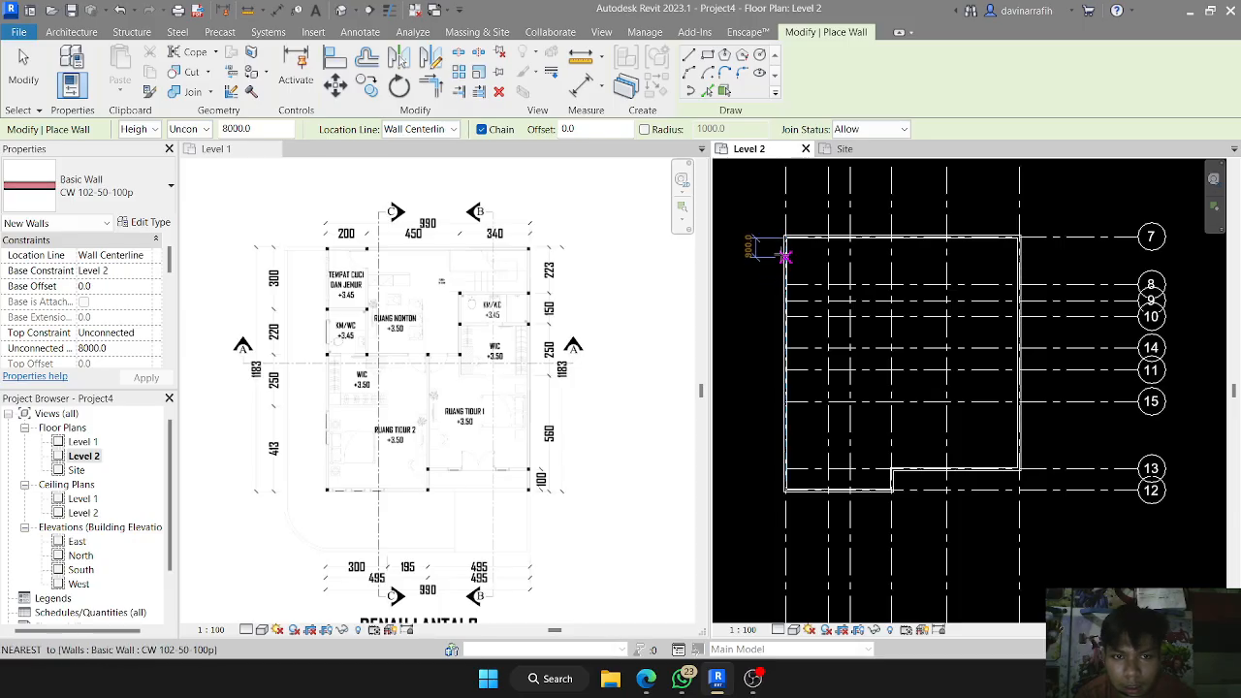
pyautogui.click(784, 238)
pyautogui.press('Escape')
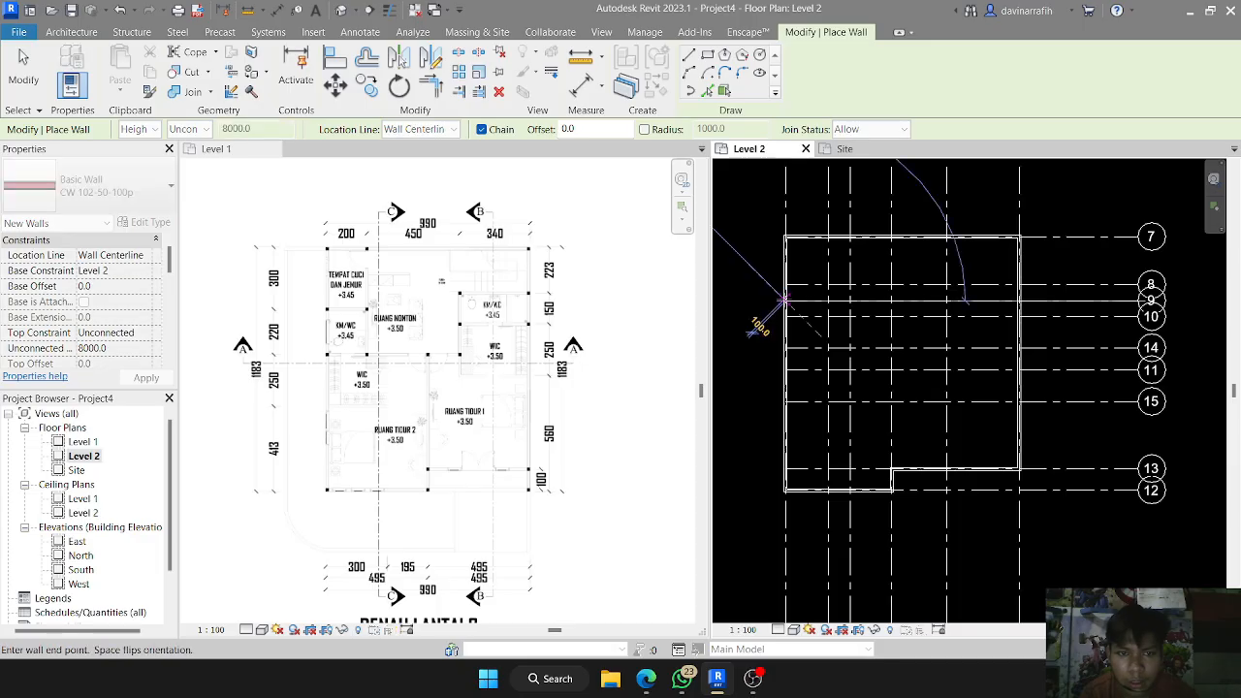
# - Draw chained partition walls from the leftmost outer wall along grid 9 to grid 2, and up grid 2 to the grid 7 wall
pyautogui.click(784, 300)
pyautogui.click(829, 300)
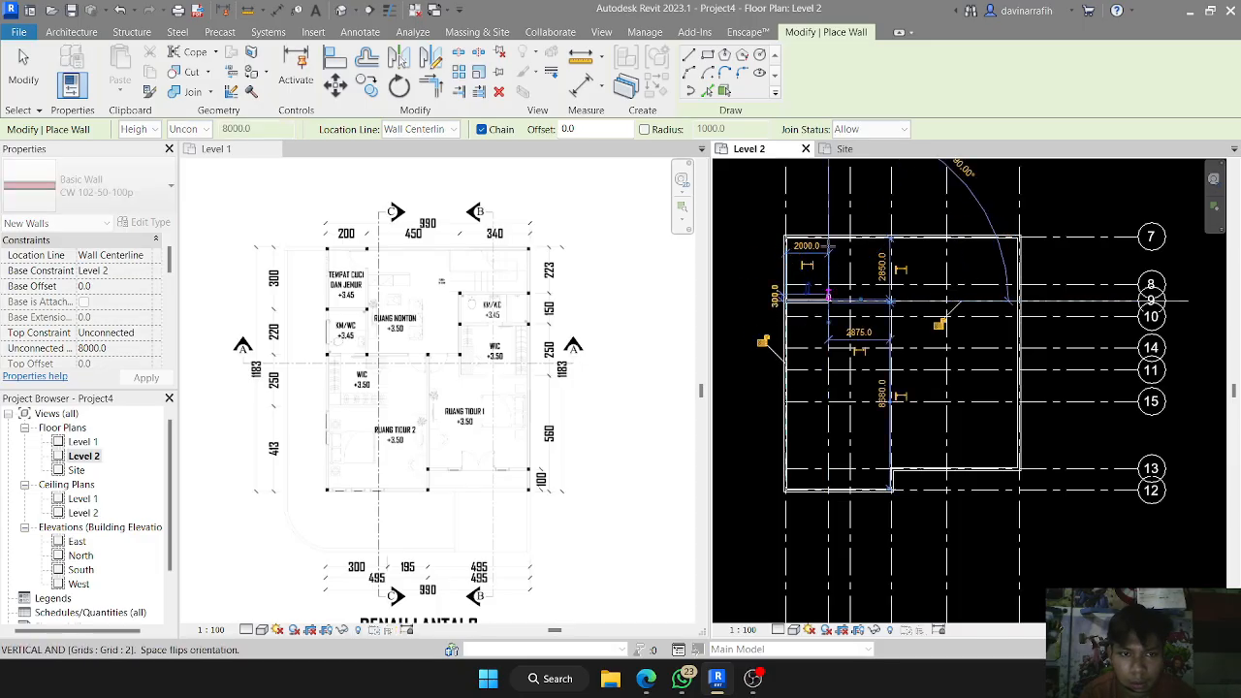
pyautogui.click(829, 236)
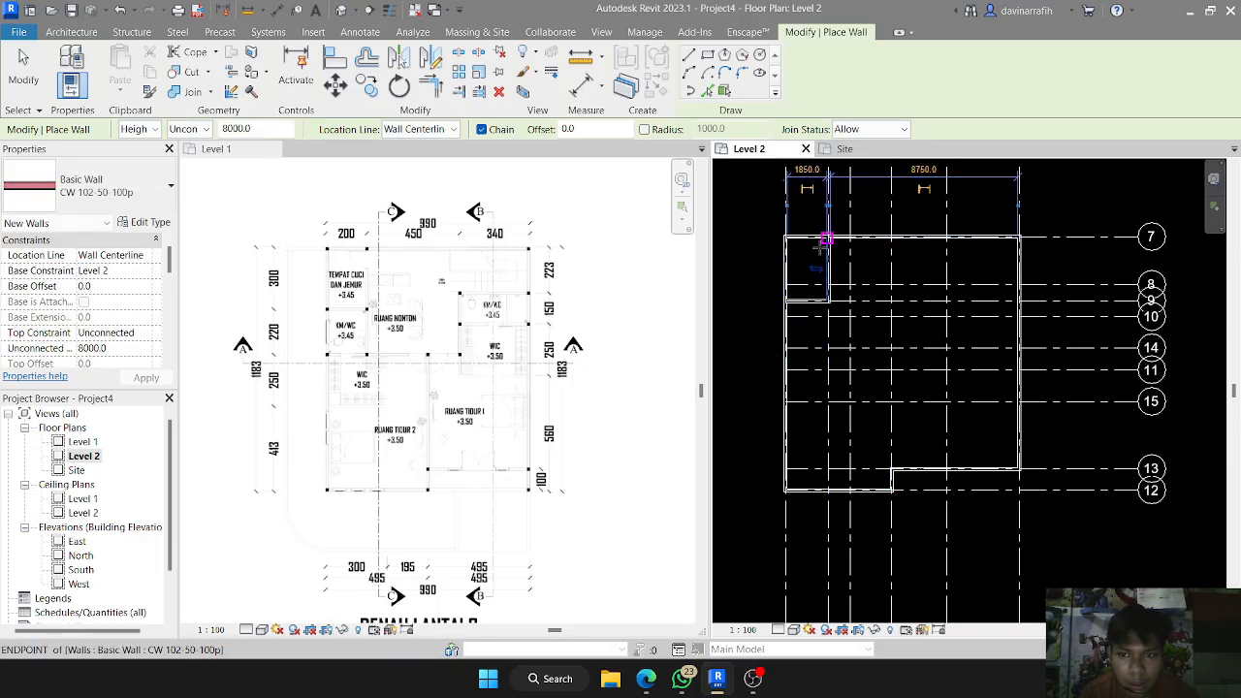
# - Draw chained partition walls from grid 9 down grid 2 to grid 14, and across grid 14 to the leftmost outer wall
pyautogui.click(829, 300)
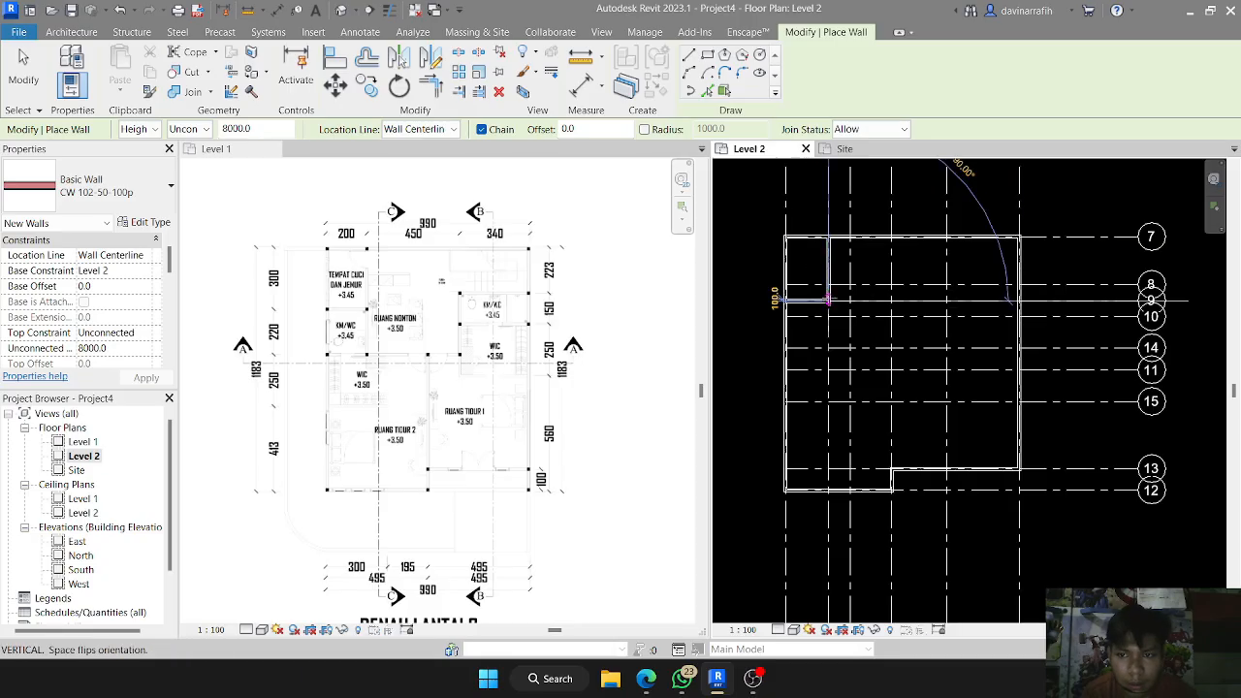
pyautogui.click(829, 347)
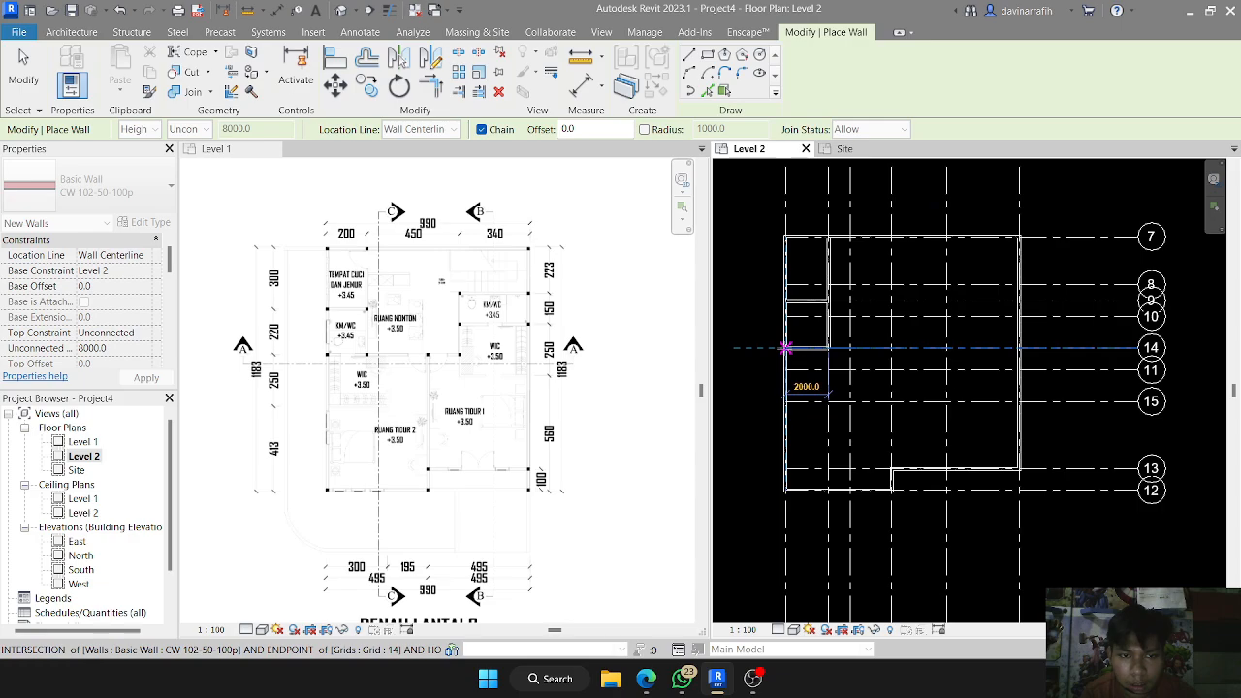
pyautogui.click(786, 347)
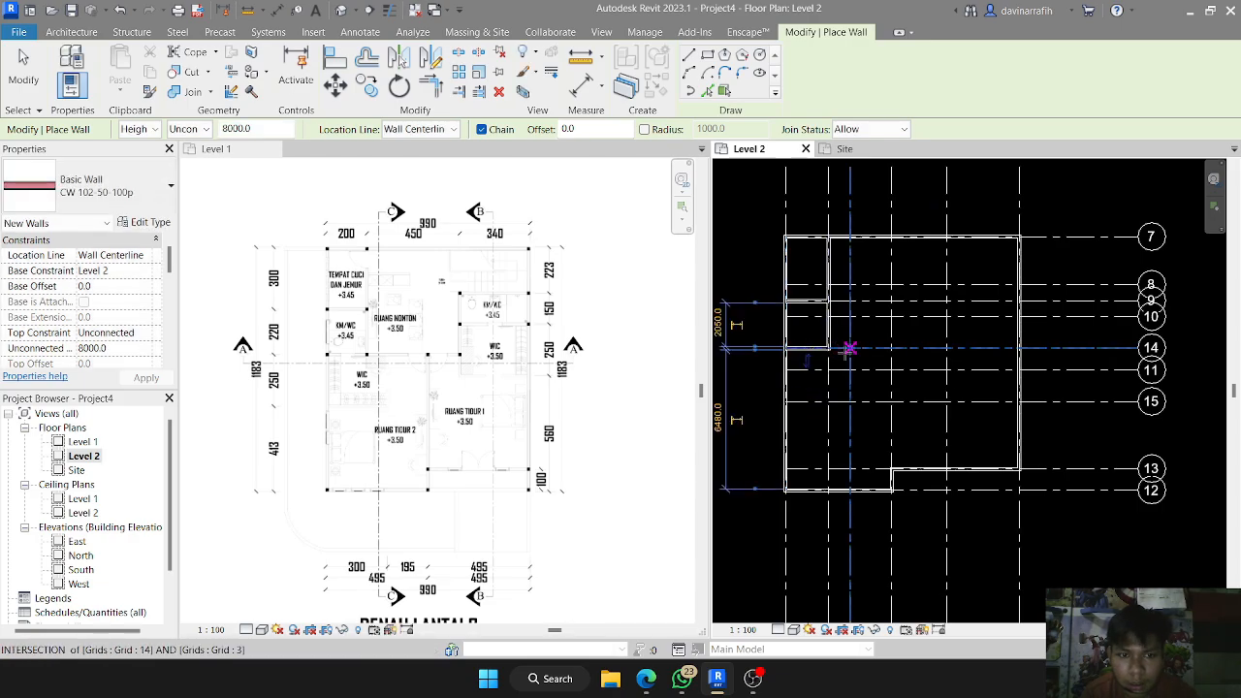
# - Draw chained partition walls along grid 14 from grid 2 to grid 4, and down grid 4 to grid 13
pyautogui.click(829, 347)
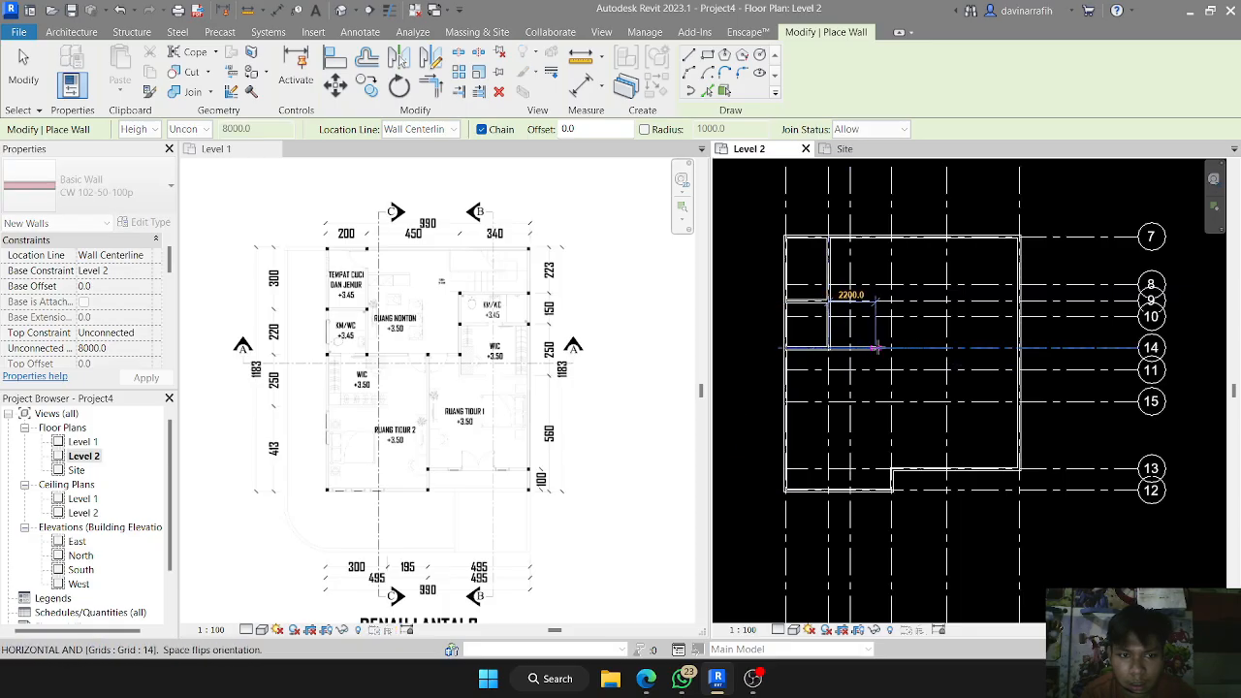
pyautogui.click(892, 347)
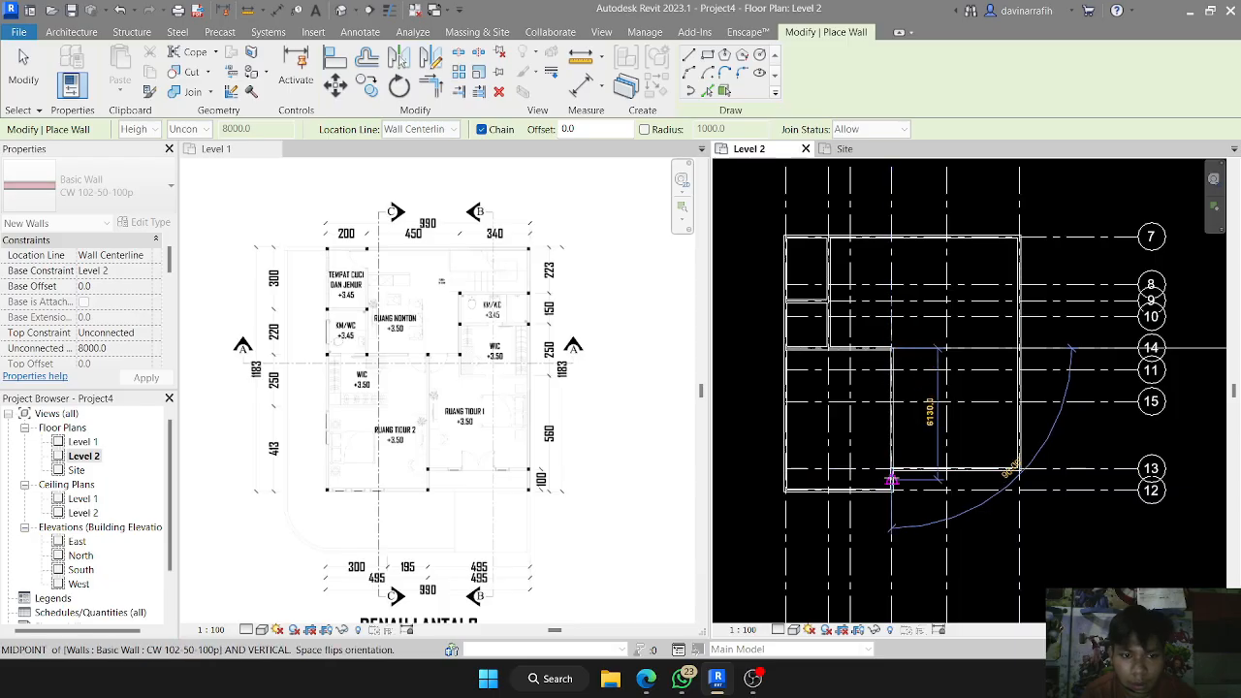
pyautogui.click(892, 468)
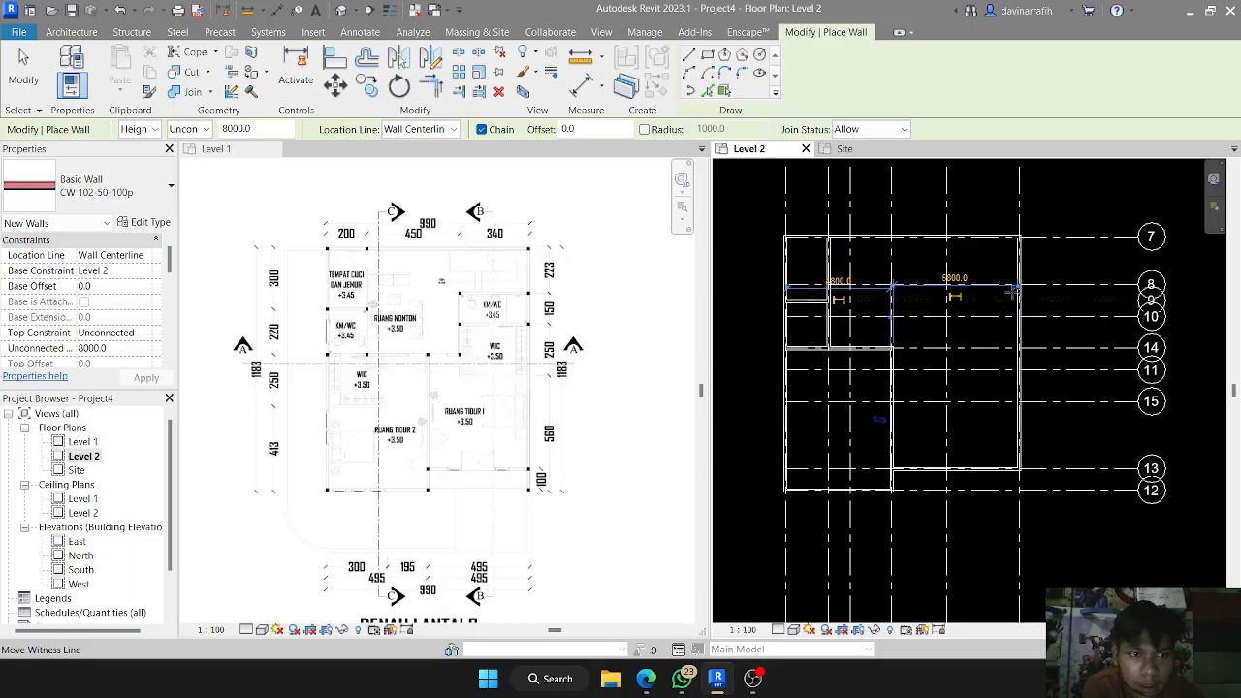
# - Draw chained walls from the grid 6 outer wall along grid 8 to grid 5, down to grid 10, and back across to grid 6
pyautogui.scroll(4, 1017, 288)
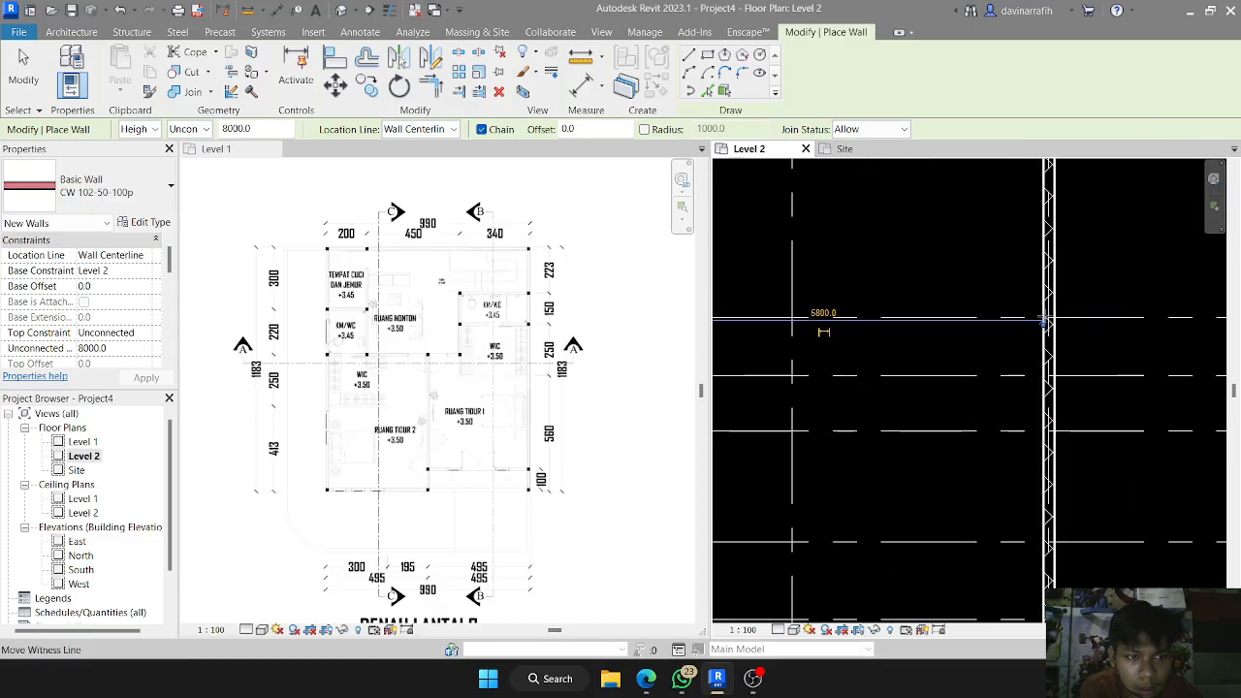
pyautogui.scroll(-2, 1100, 275)
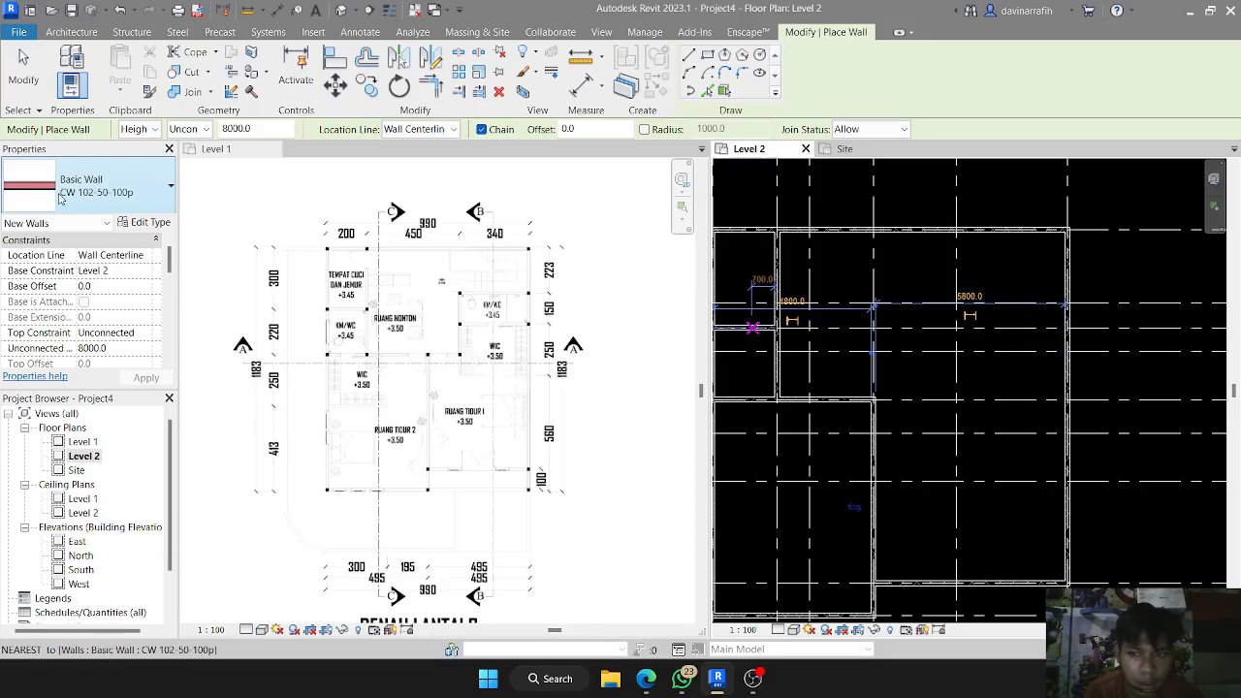
pyautogui.click(88, 185)
pyautogui.scroll(3, 1067, 309)
pyautogui.click(1067, 312)
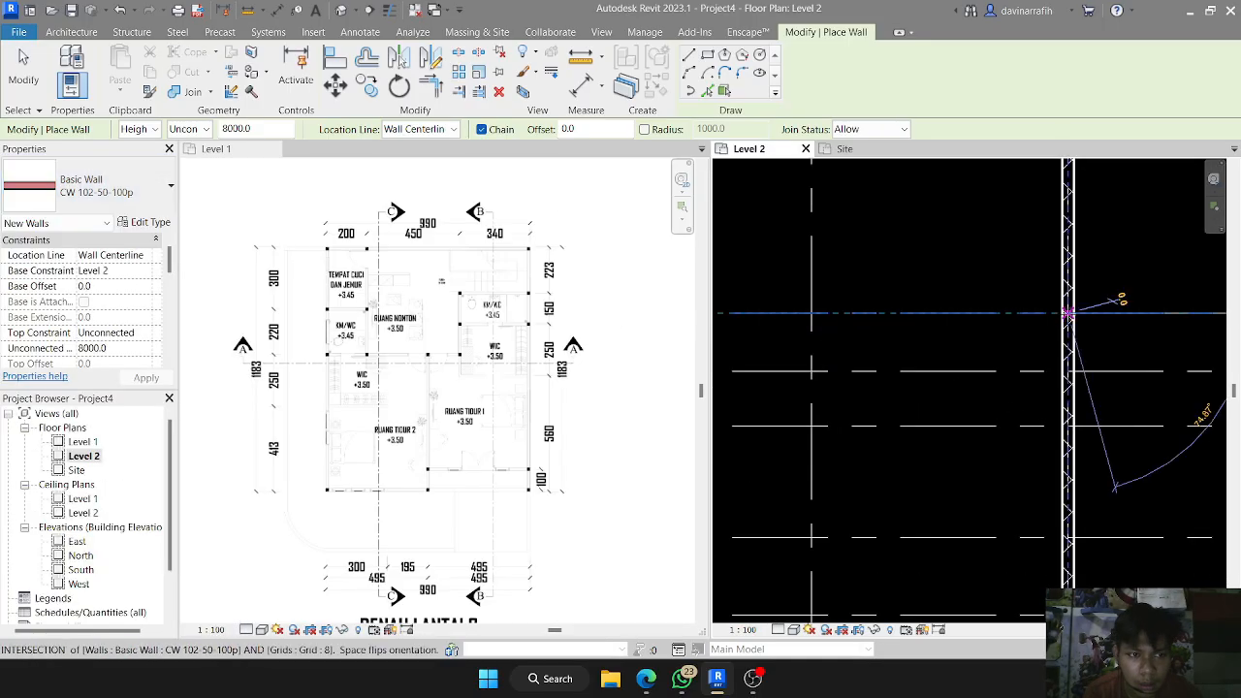
pyautogui.scroll(-2, 918, 327)
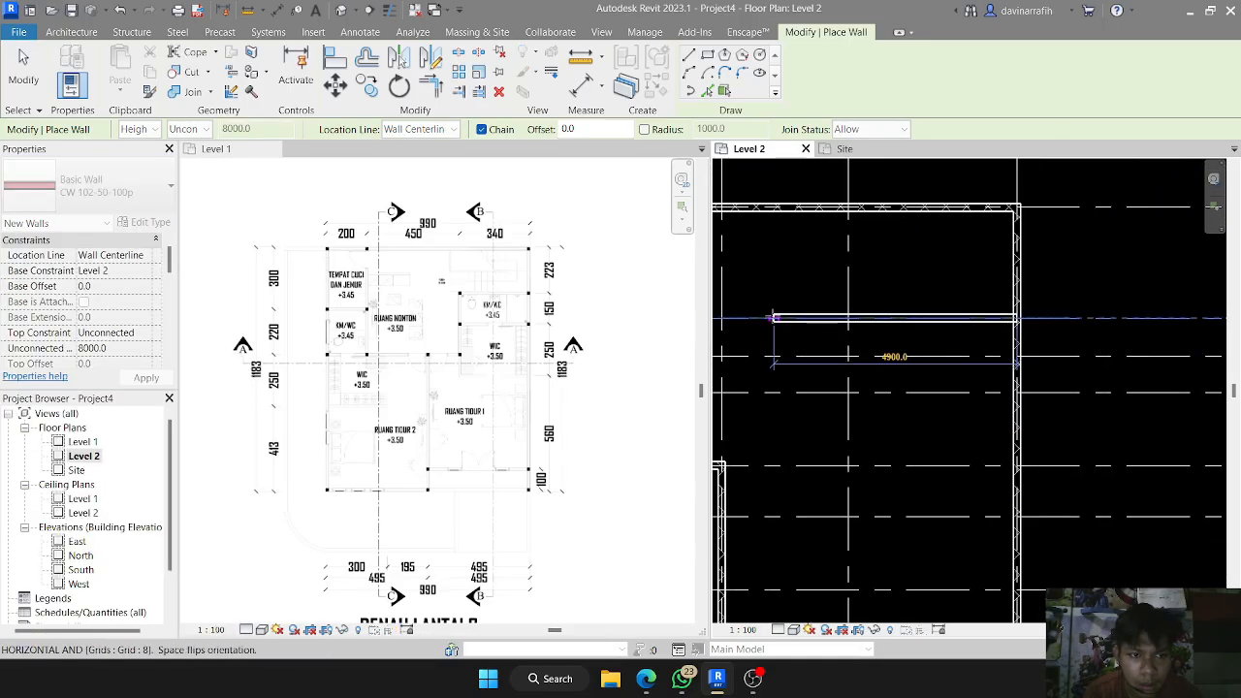
pyautogui.moveTo(782, 323); pyautogui.dragTo(936, 299, button='middle')
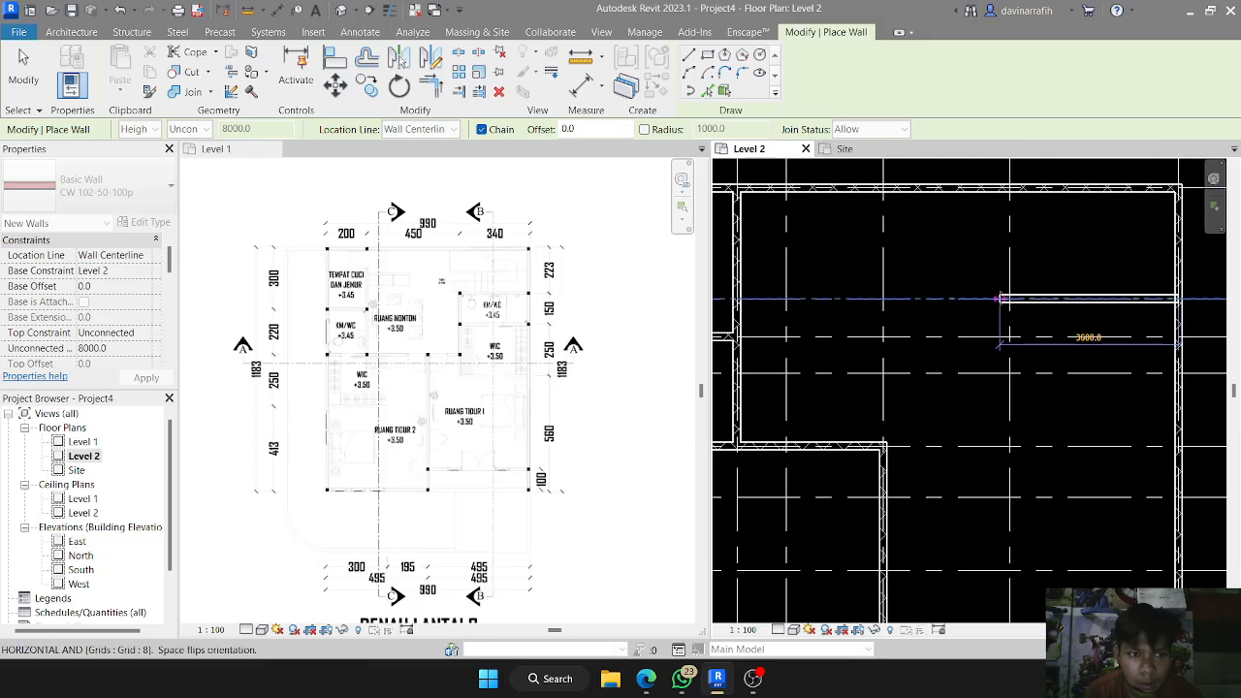
pyautogui.click(1009, 298)
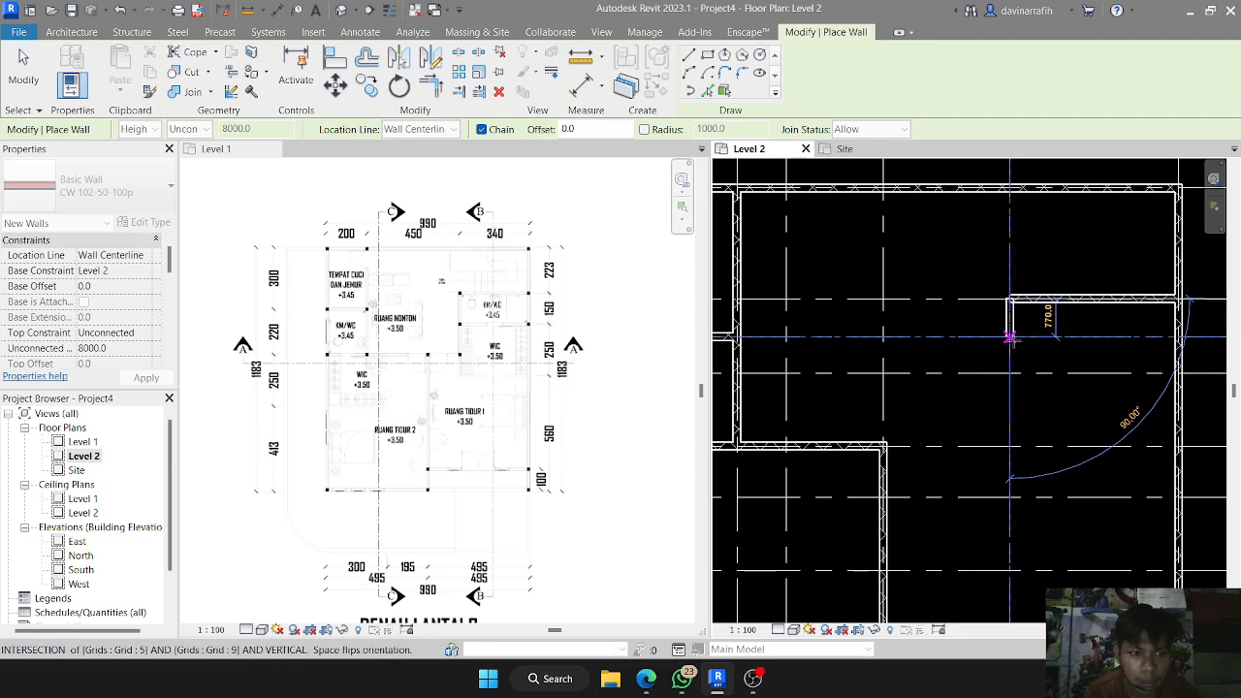
pyautogui.click(1010, 373)
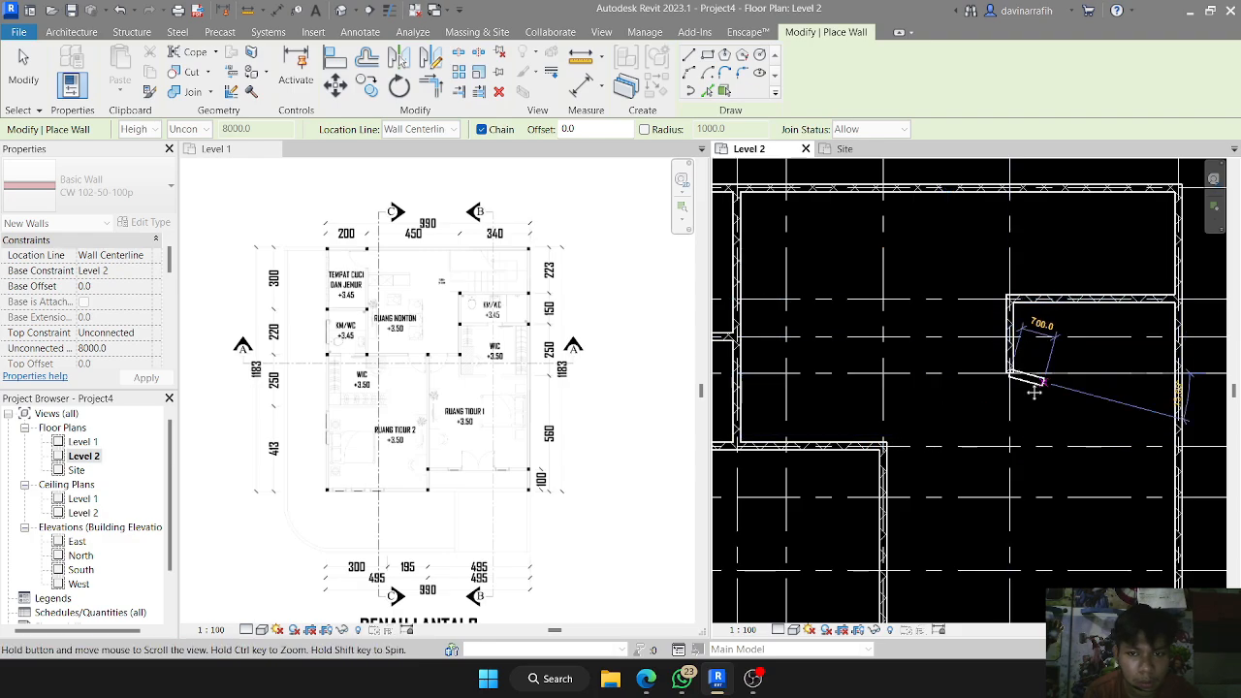
pyautogui.moveTo(1033, 391); pyautogui.dragTo(845, 372, button='middle')
pyautogui.click(993, 355)
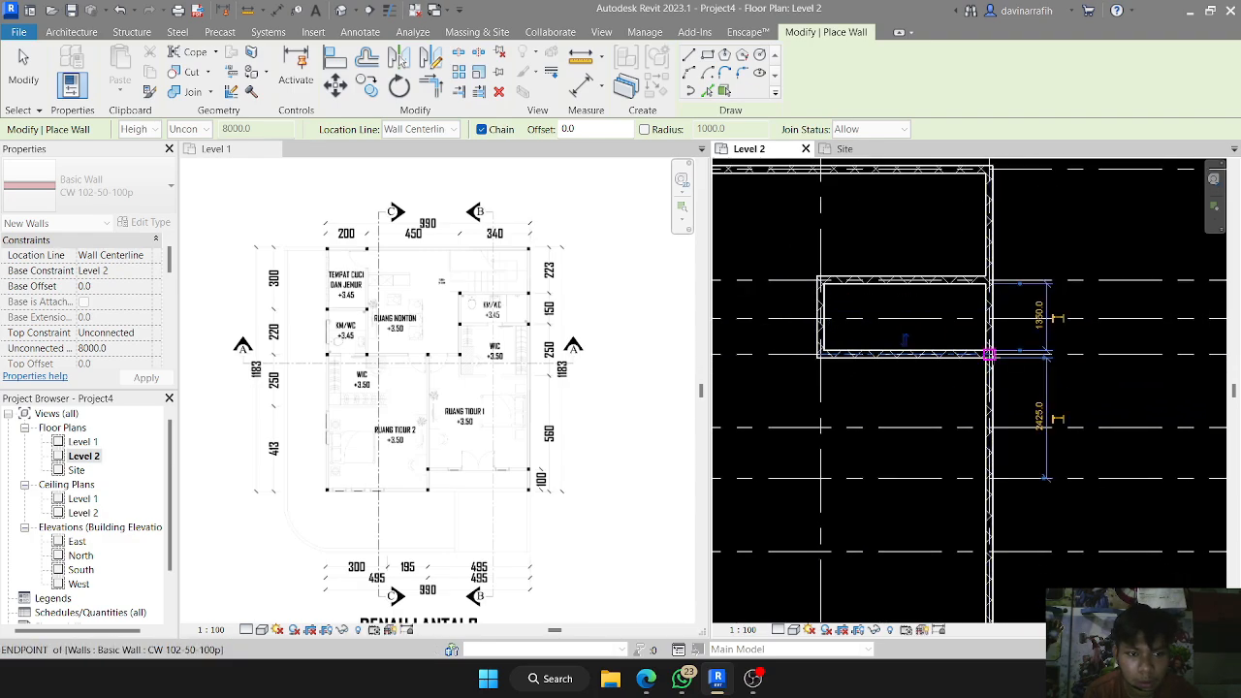
# - Draw chained walls from grid 10 down grid 5 to grid 11, and across grid 11 to the grid 6 outer wall
pyautogui.moveTo(988, 355); pyautogui.dragTo(863, 309, button='middle')
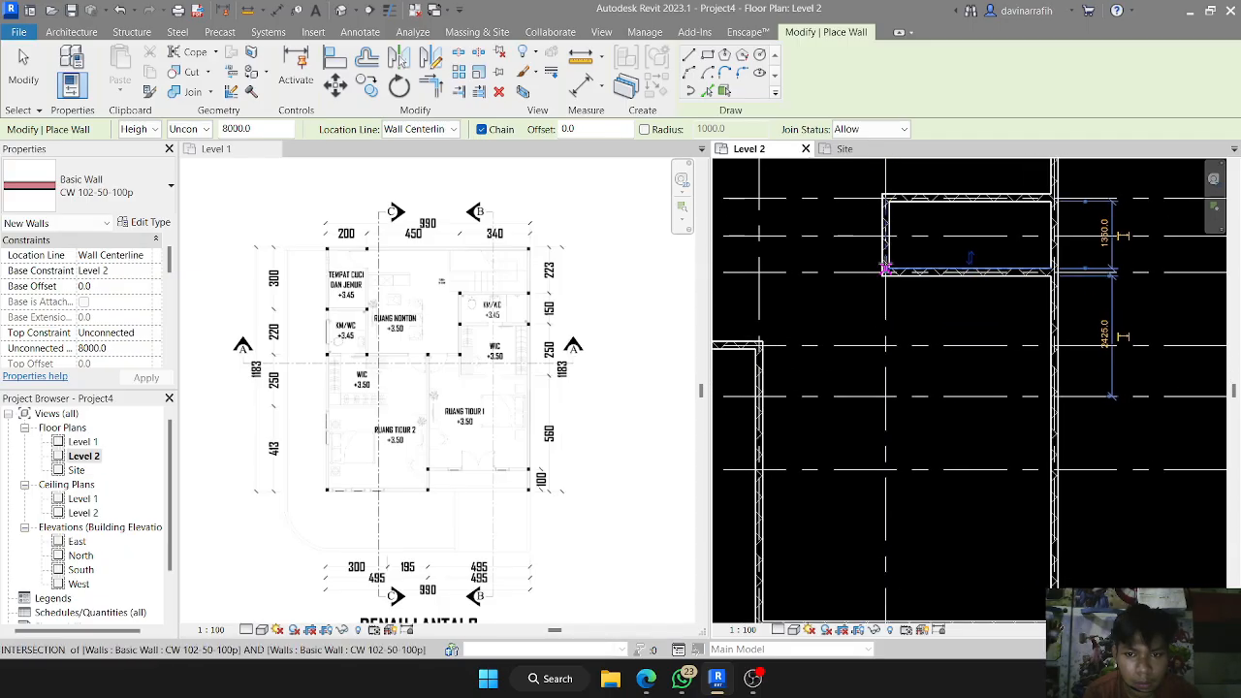
pyautogui.click(885, 273)
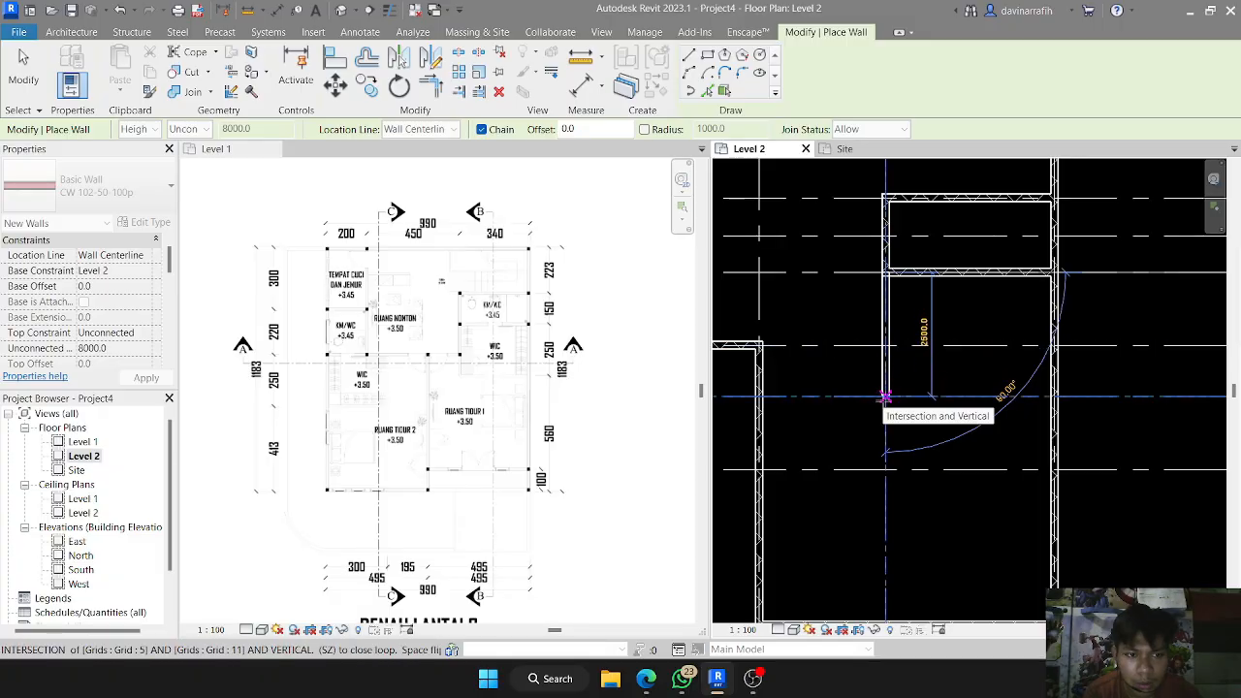
pyautogui.click(886, 397)
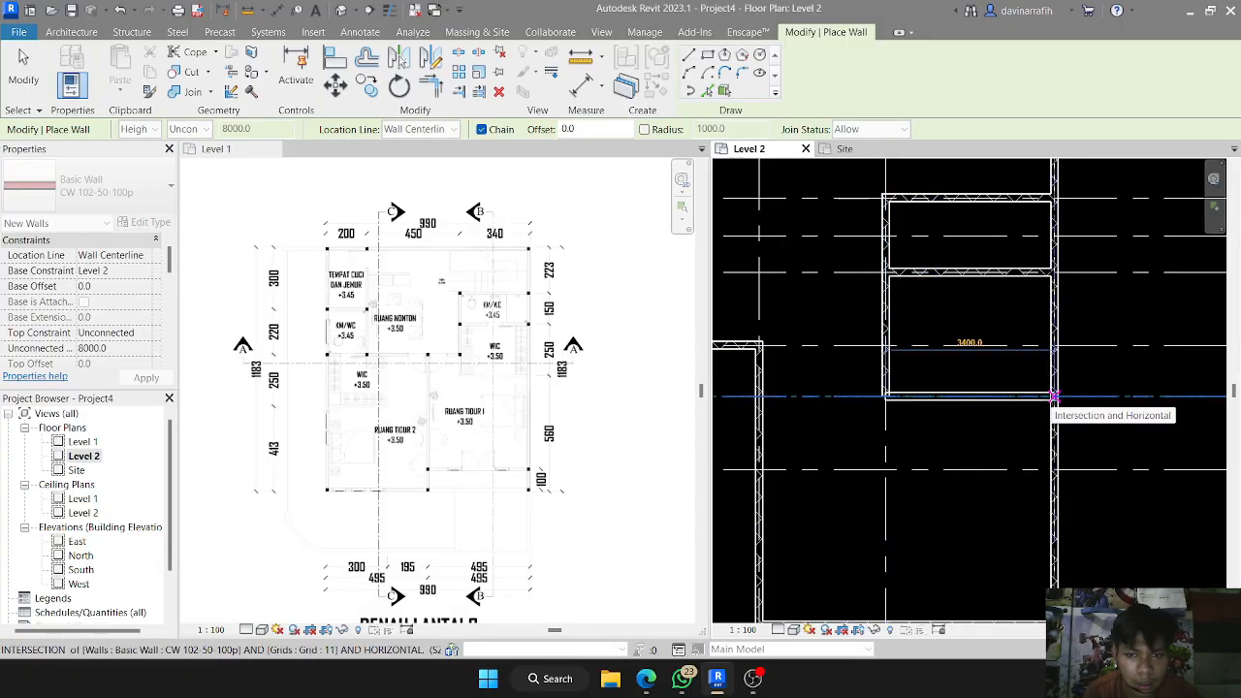
pyautogui.click(1055, 396)
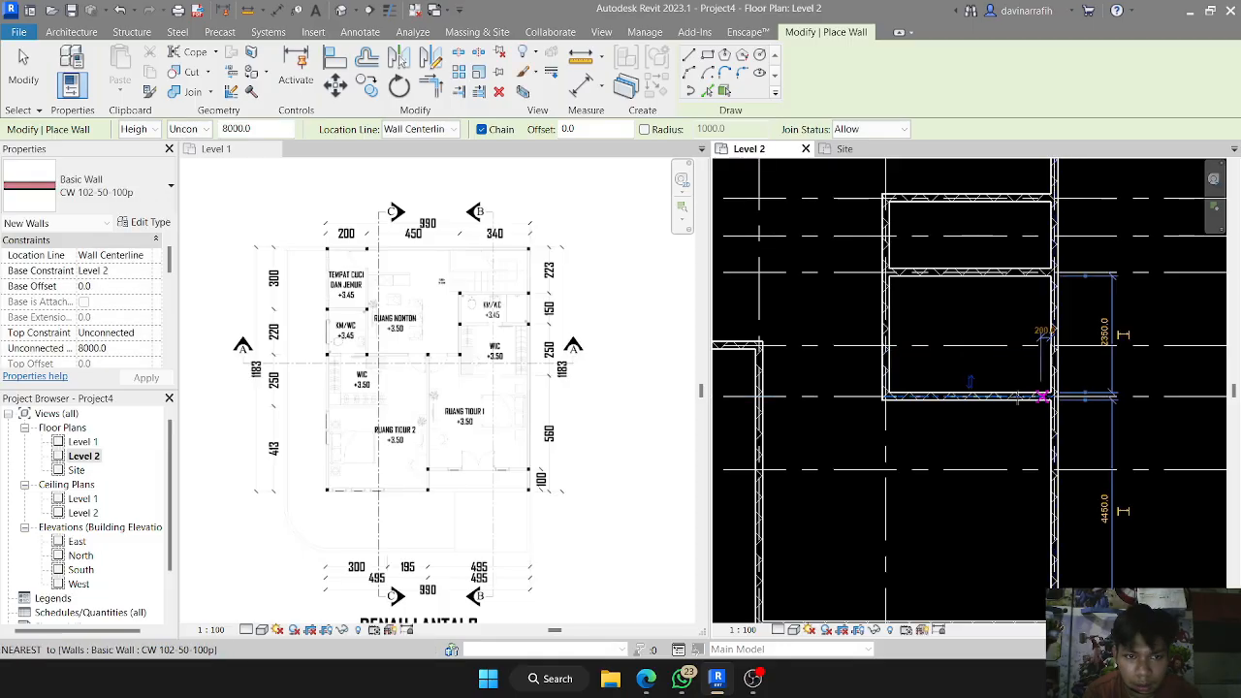
# - Draw a partition wall along grid 14 from the grid 5 wall to the grid 4 wall corner and end the chain
pyautogui.moveTo(771, 304); pyautogui.dragTo(841, 340, button='middle')
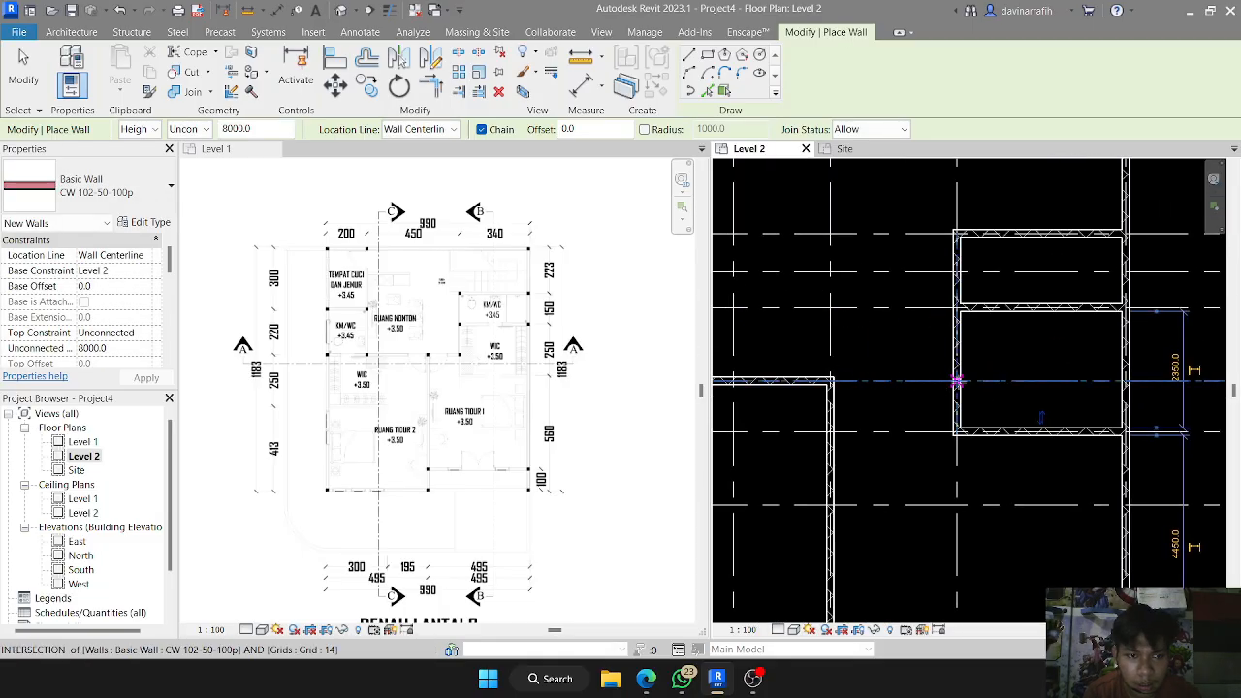
pyautogui.click(957, 381)
pyautogui.click(831, 381)
pyautogui.moveTo(839, 309); pyautogui.dragTo(909, 306, button='middle')
pyautogui.scroll(-3, 891, 286)
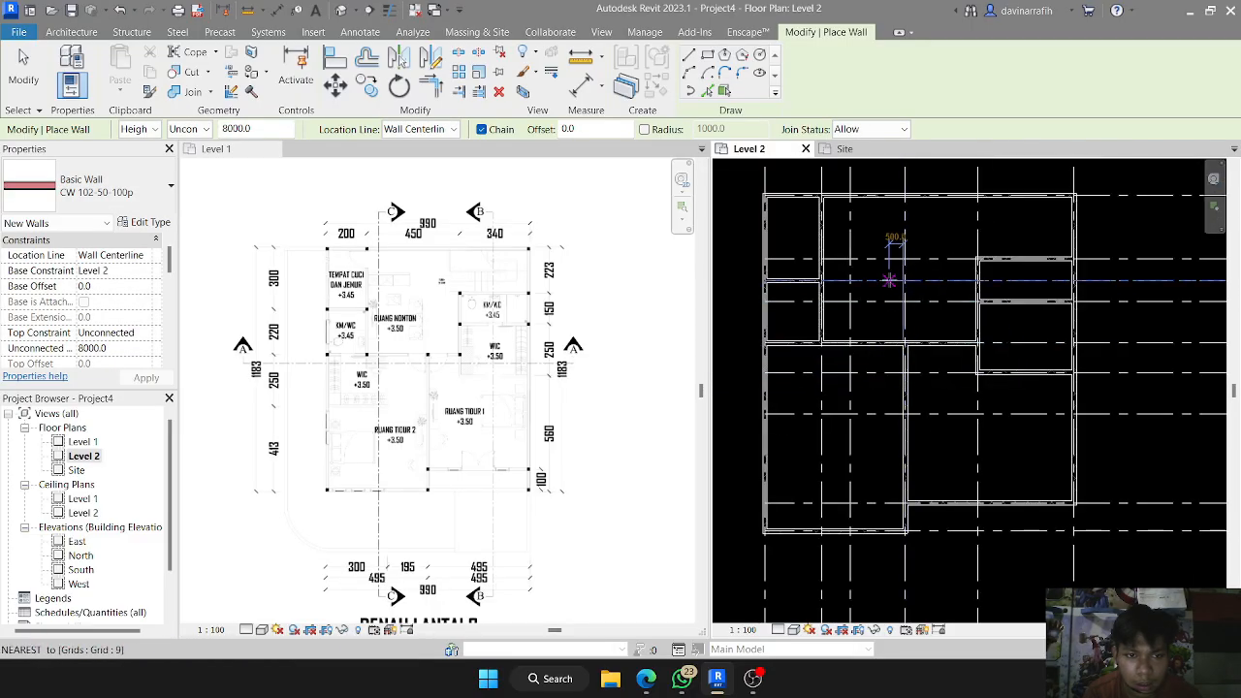
pyautogui.press('Escape')
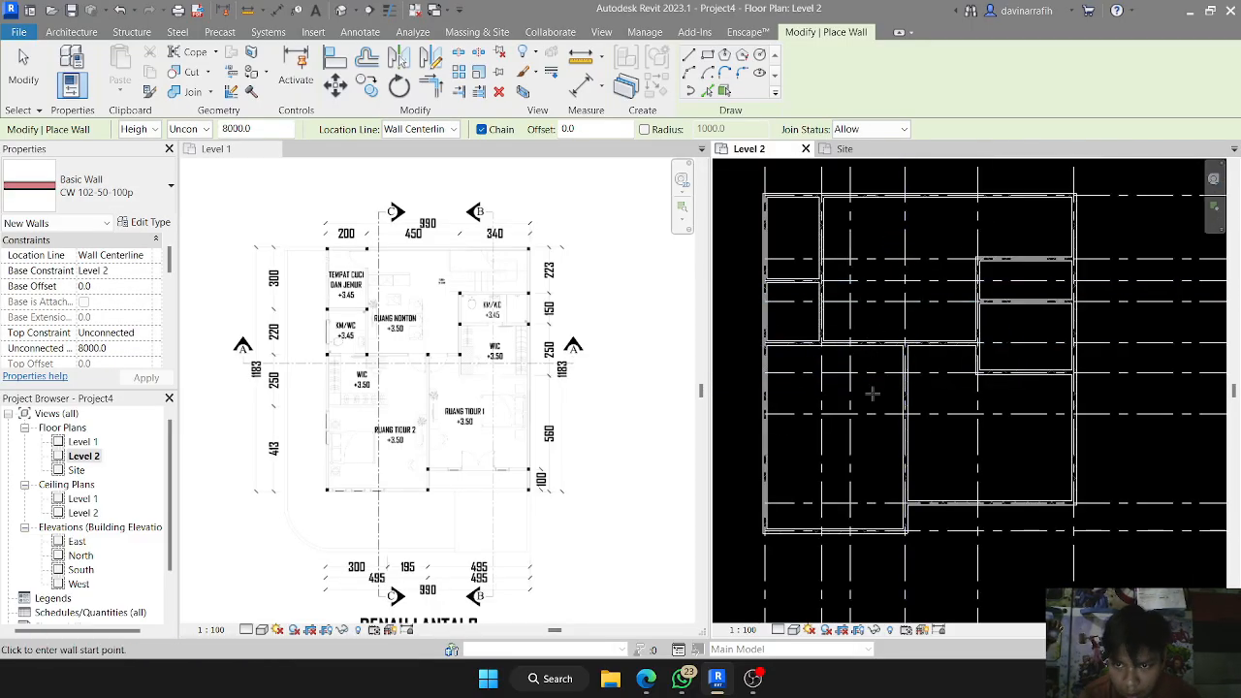
pyautogui.scroll(5, 295, 412)
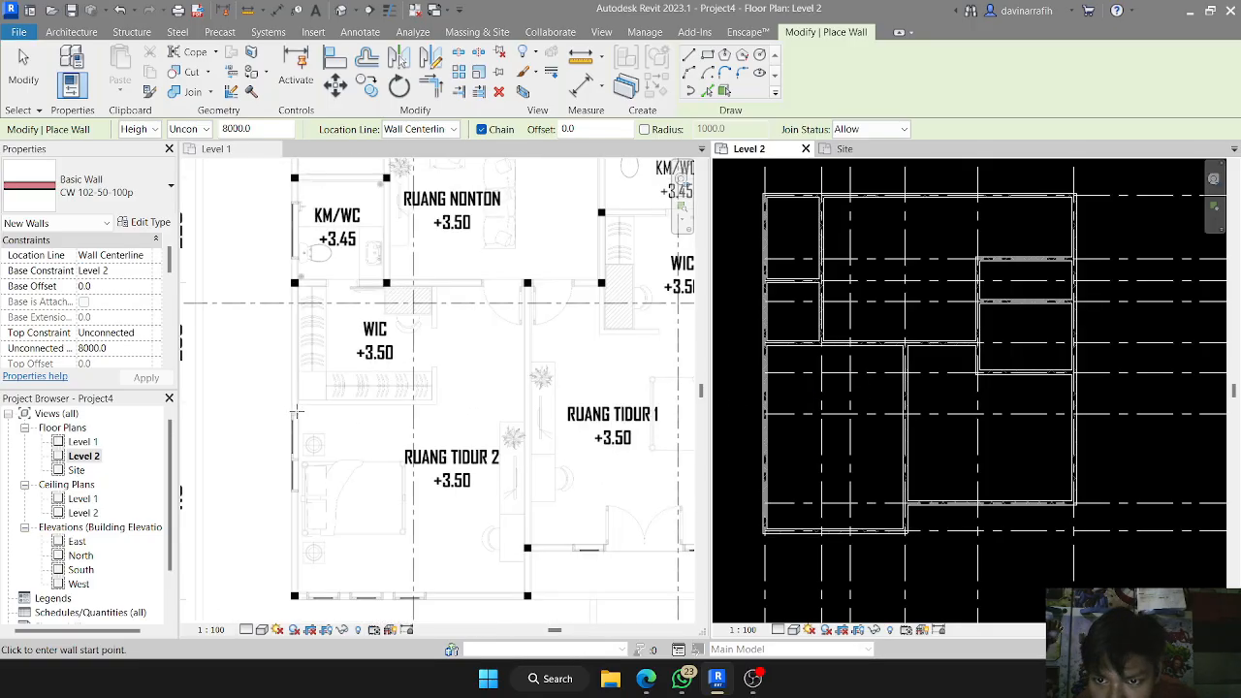
pyautogui.scroll(1, 296, 412)
pyautogui.click(321, 258)
pyautogui.click(455, 449)
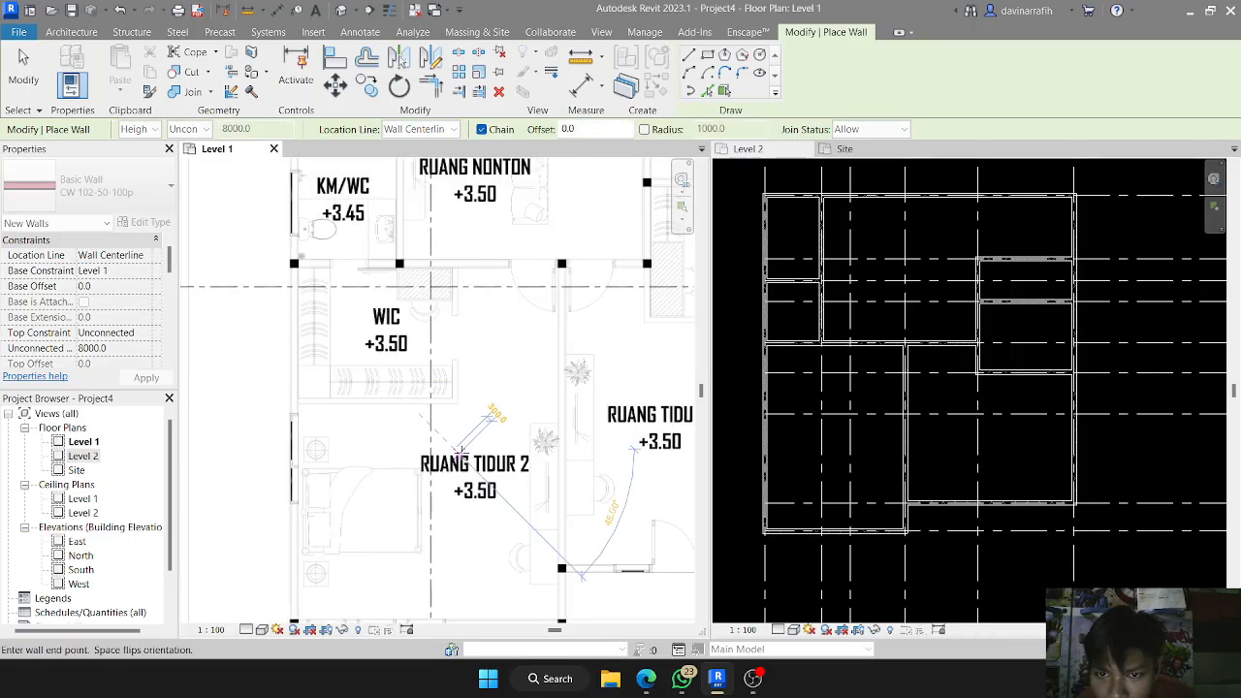
pyautogui.press('Escape')
# - Examine the partitions around the WIC and Ruang Tidur rooms on the Level 1 reference plan and compare them with the Level 2 walls
pyautogui.moveTo(465, 461); pyautogui.dragTo(483, 435, button='middle')
pyautogui.moveTo(482, 304); pyautogui.dragTo(437, 346, button='middle')
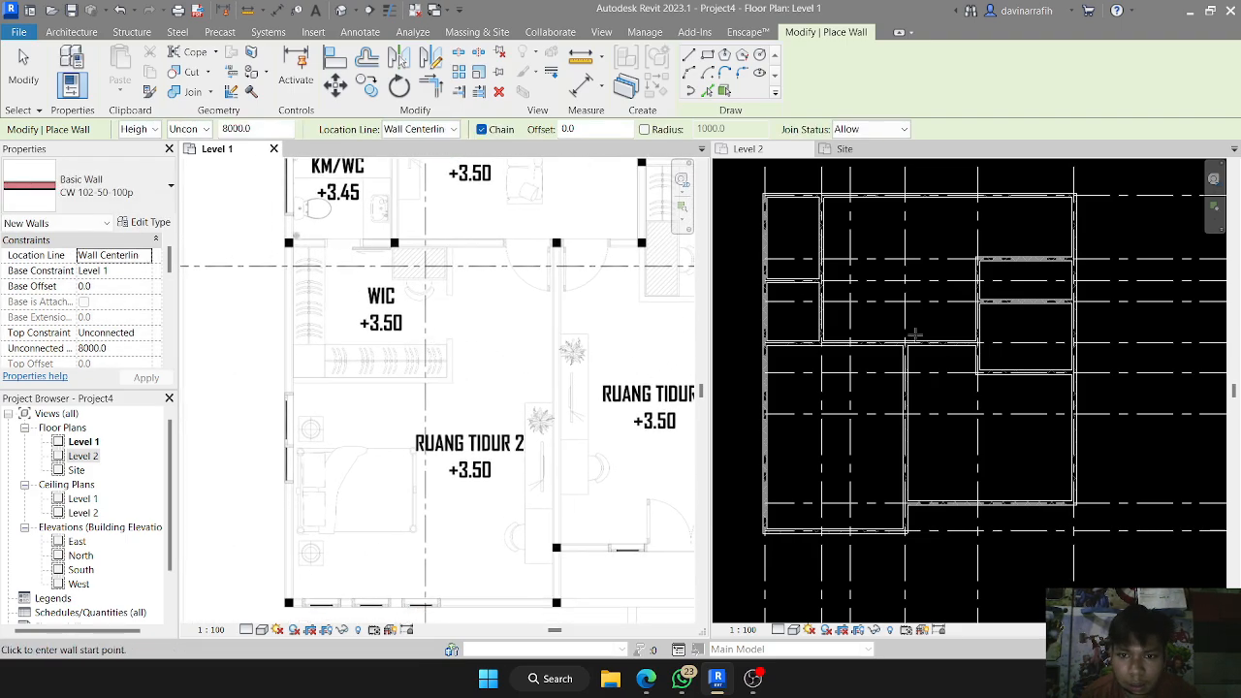
pyautogui.scroll(-2, 441, 374)
pyautogui.scroll(2, 442, 372)
pyautogui.scroll(-1, 439, 421)
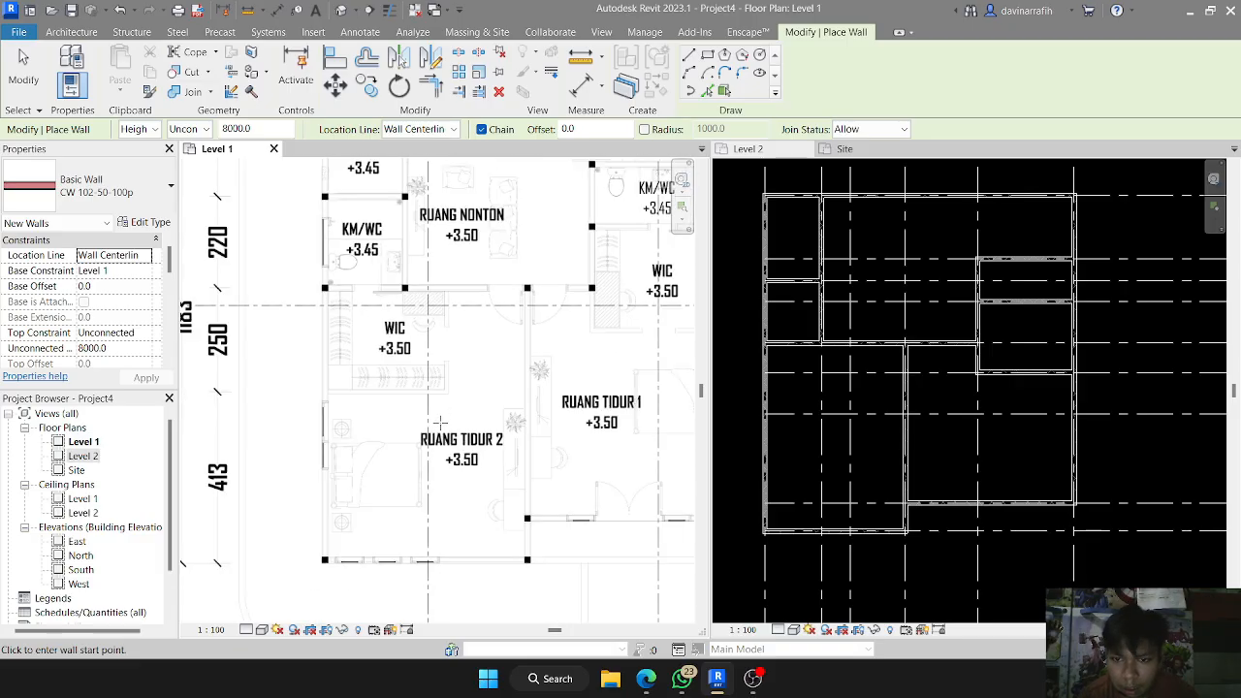
pyautogui.scroll(2, 427, 398)
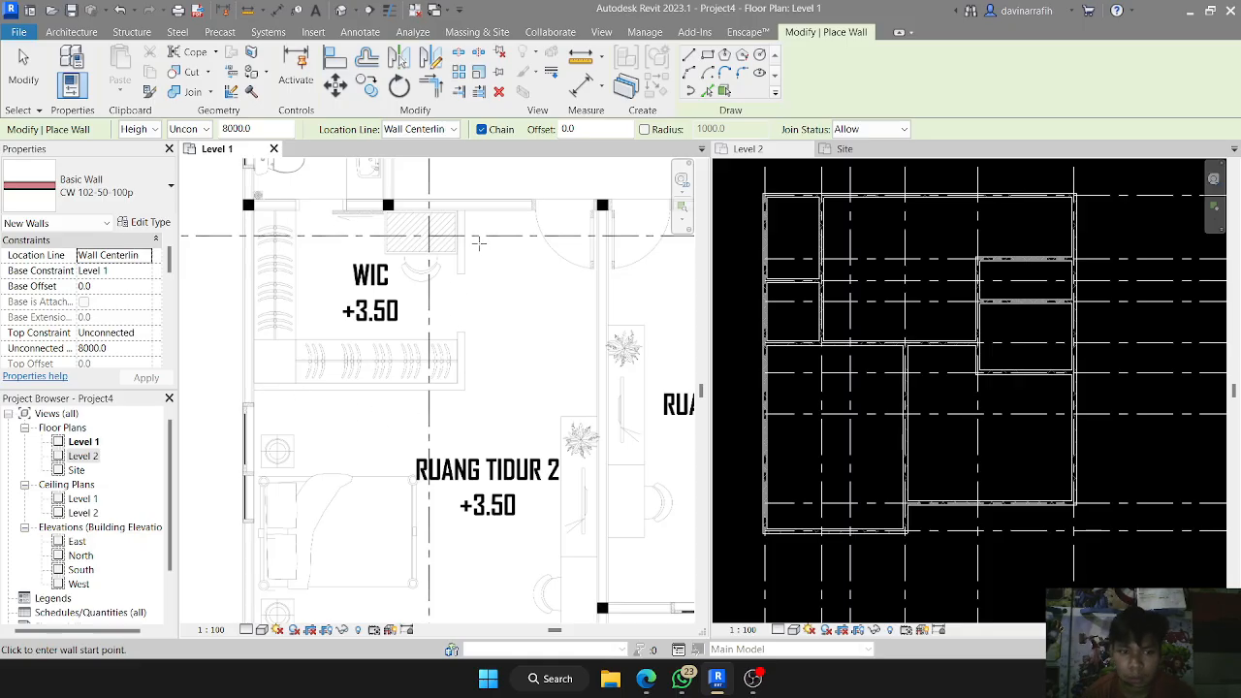
pyautogui.scroll(-1, 463, 338)
pyautogui.moveTo(463, 339); pyautogui.dragTo(356, 339, button='middle')
pyautogui.moveTo(473, 292); pyautogui.dragTo(423, 384, button='middle')
pyautogui.scroll(2, 441, 342)
pyautogui.scroll(-4, 443, 335)
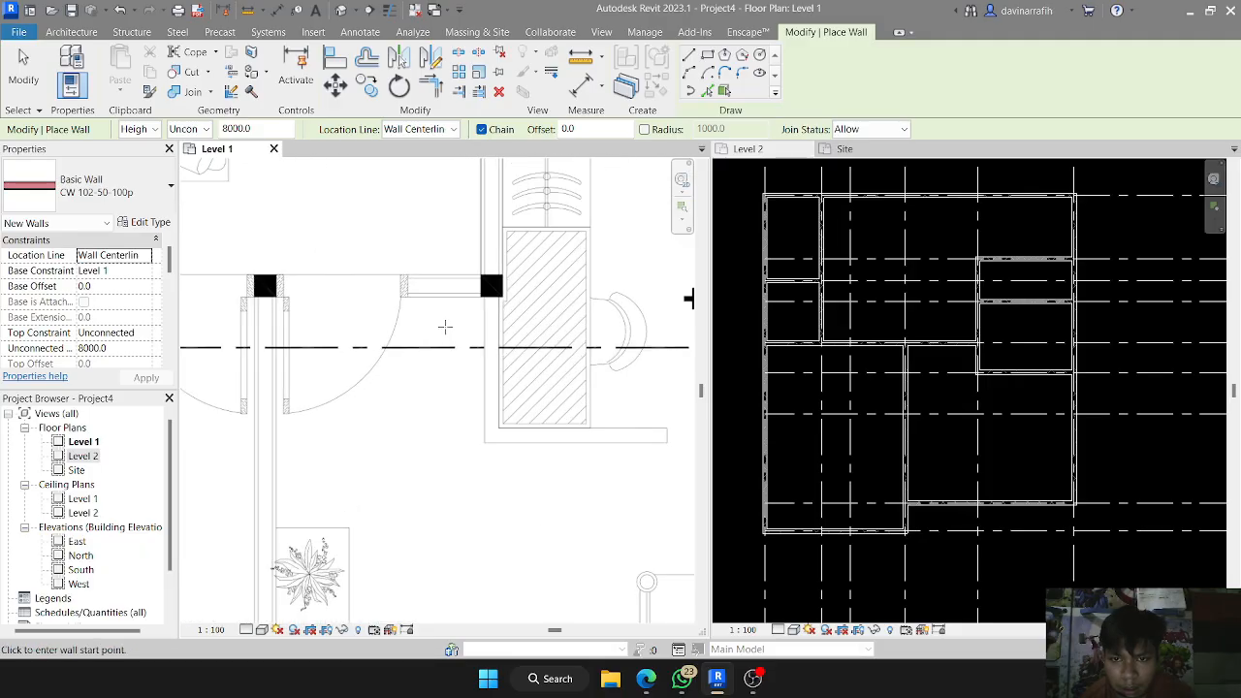
pyautogui.moveTo(441, 341); pyautogui.dragTo(455, 281, button='middle')
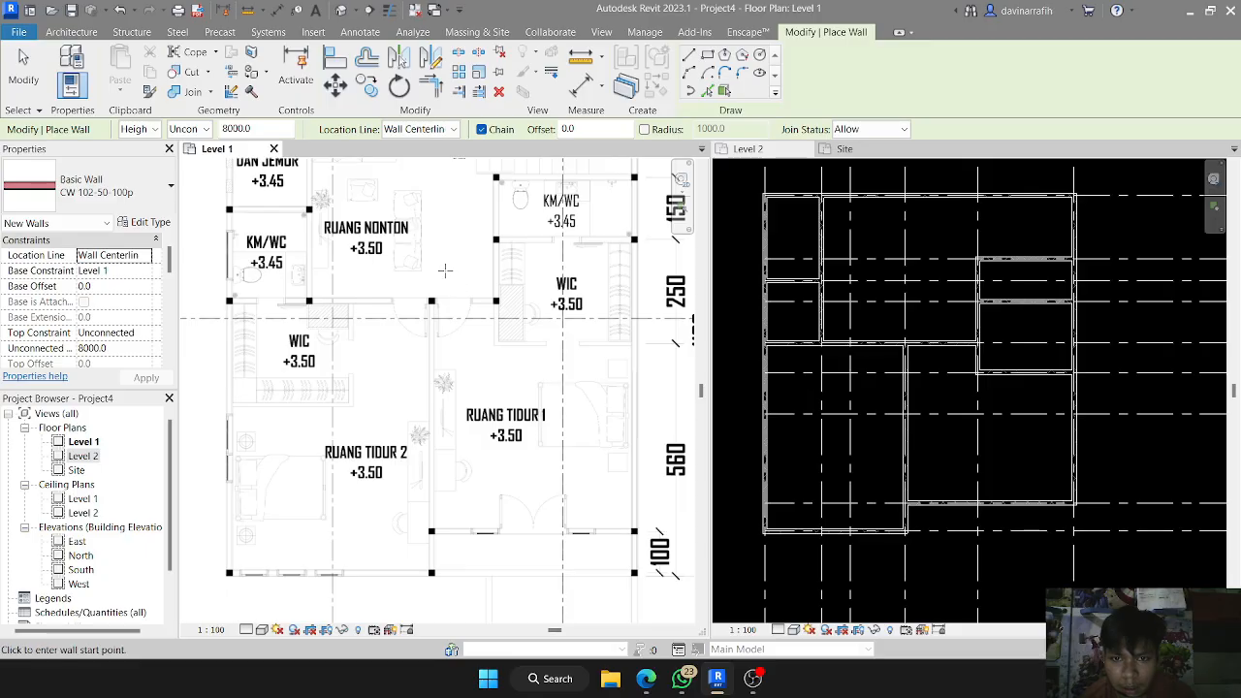
pyautogui.scroll(-2, 847, 380)
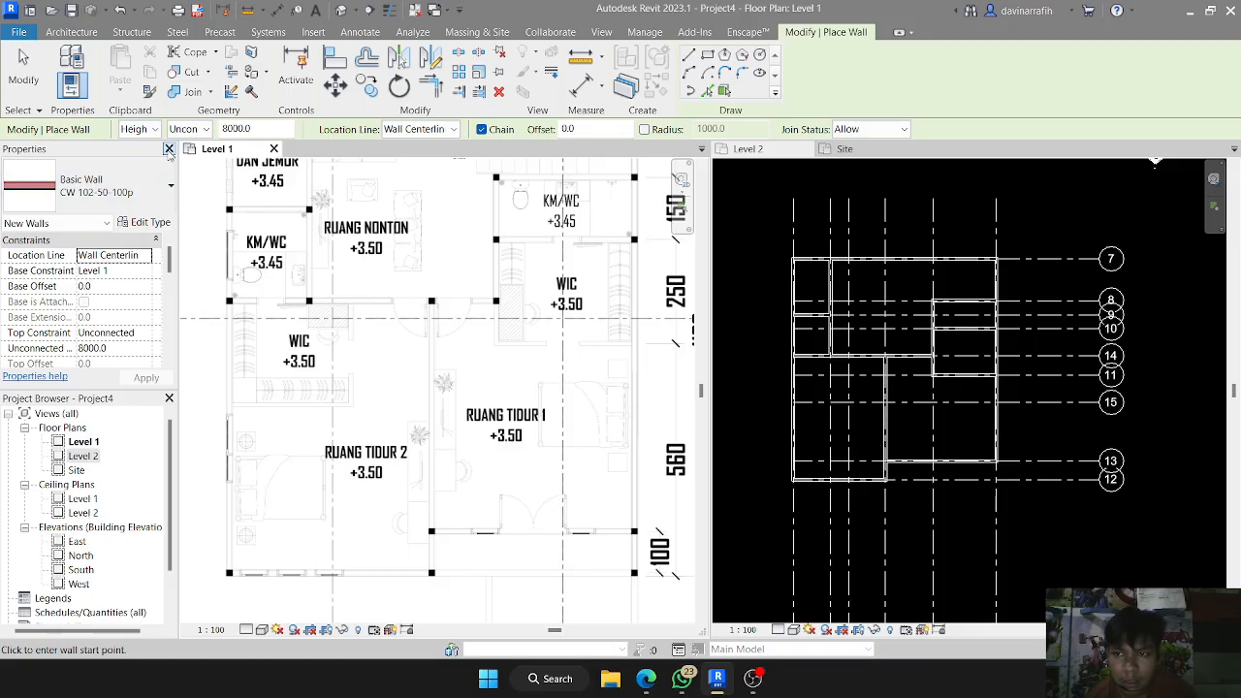
# - Close the Properties palette, then end wall placement and open the default 3D view to inspect the walls
pyautogui.click(169, 149)
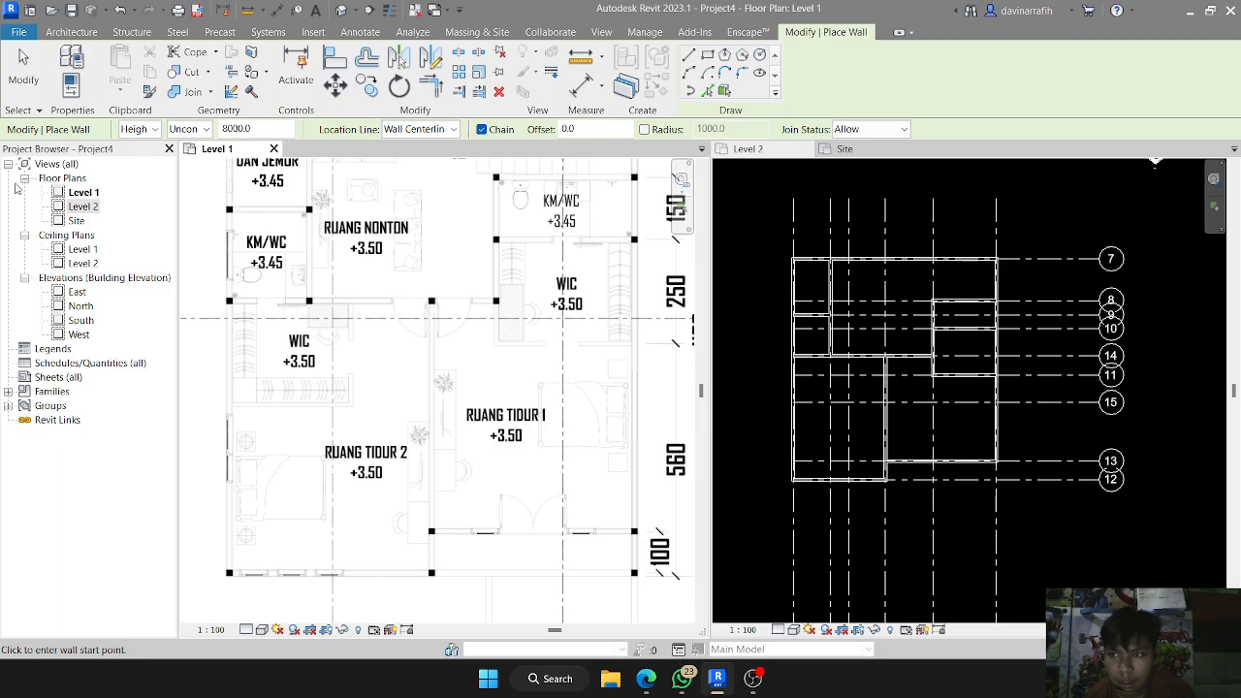
pyautogui.press('Escape')
pyautogui.click(602, 32)
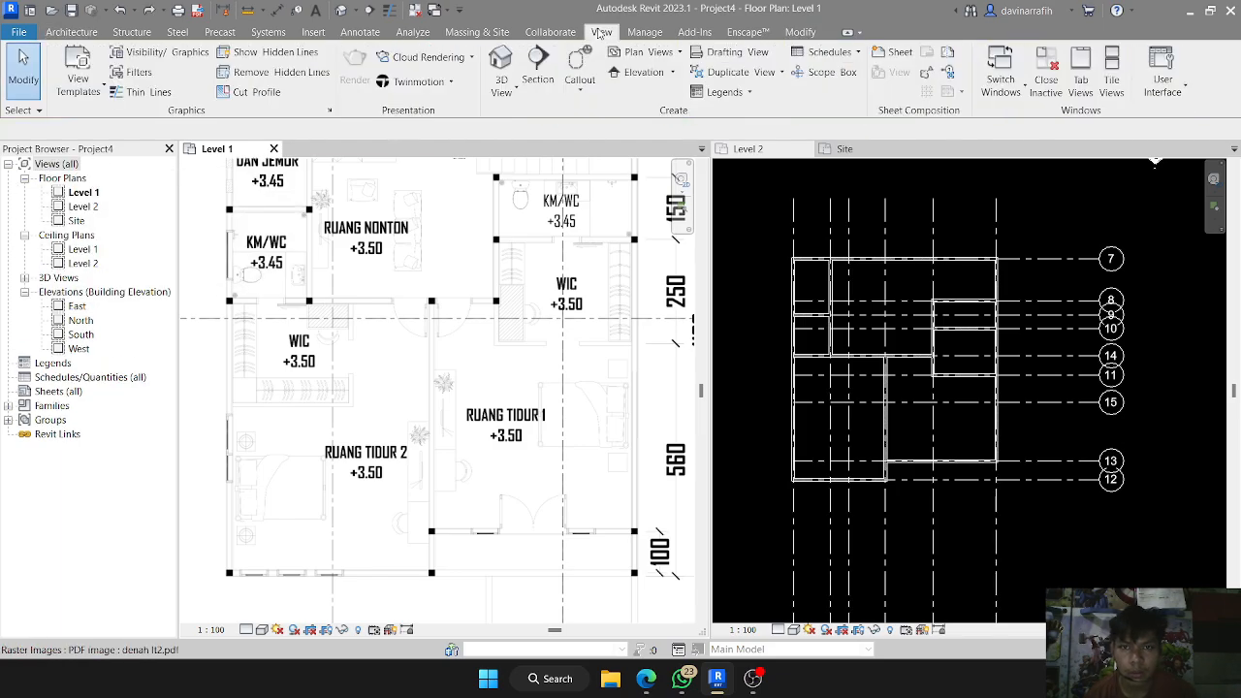
pyautogui.click(502, 91)
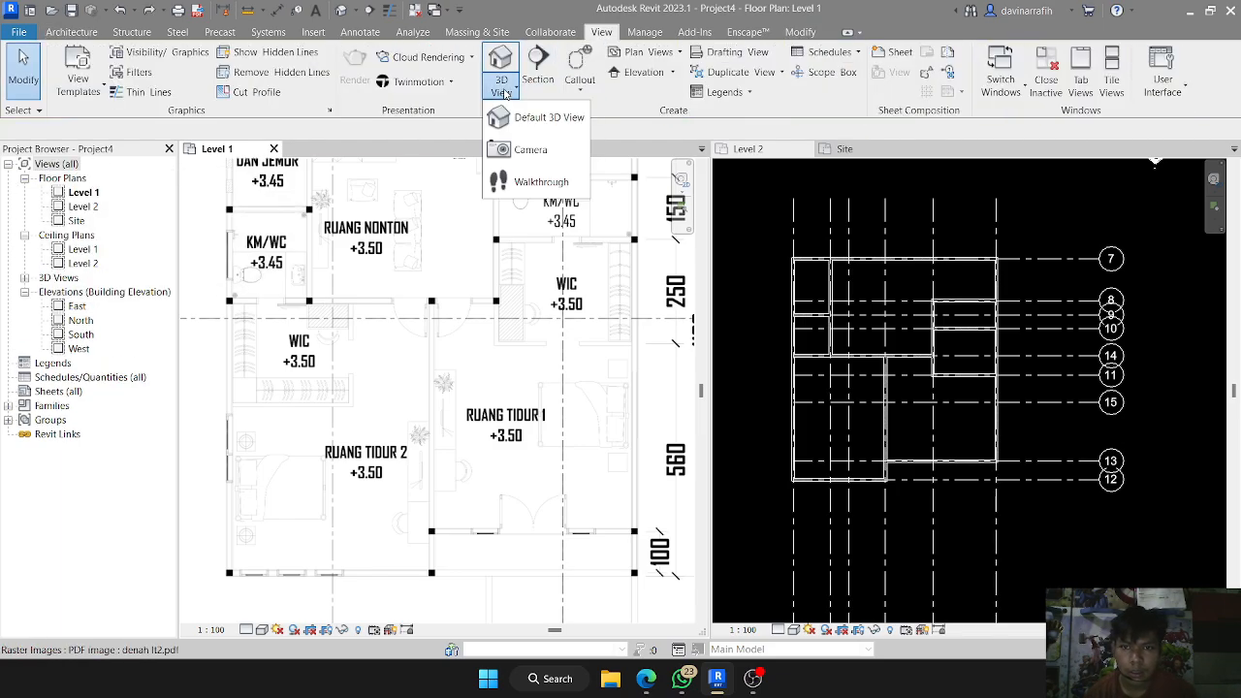
pyautogui.click(546, 117)
pyautogui.scroll(4, 423, 304)
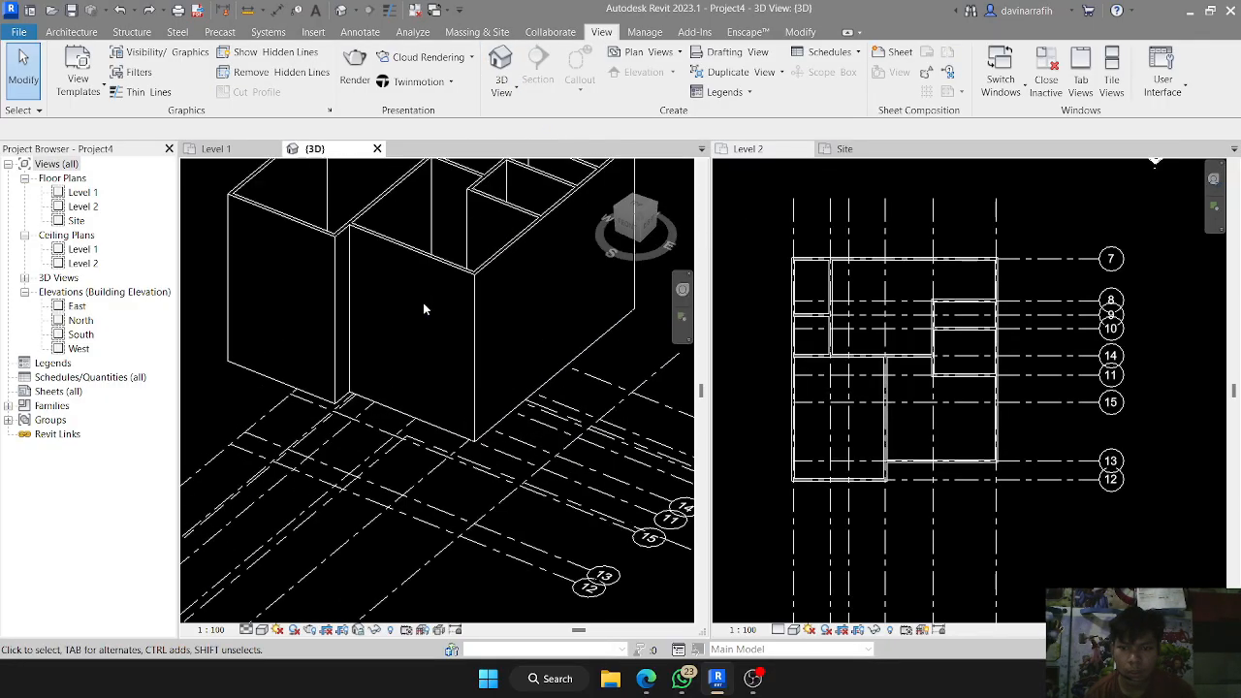
pyautogui.scroll(-2, 423, 303)
pyautogui.scroll(2, 423, 302)
pyautogui.scroll(-2, 493, 293)
pyautogui.moveTo(492, 293)
pyautogui.mouseDown(button='middle')
pyautogui.moveTo(470, 388)
pyautogui.moveTo(521, 365)
pyautogui.moveTo(489, 314)
pyautogui.mouseUp(button='middle')
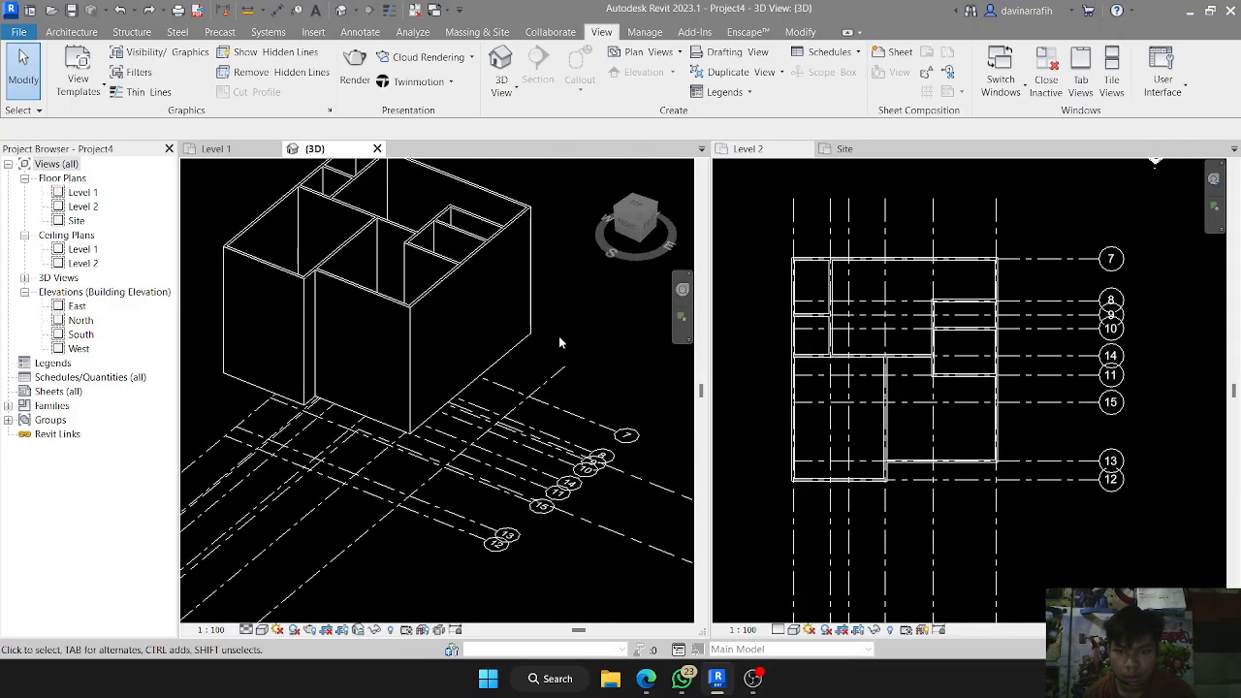
pyautogui.moveTo(559, 338); pyautogui.dragTo(585, 366, button='middle')
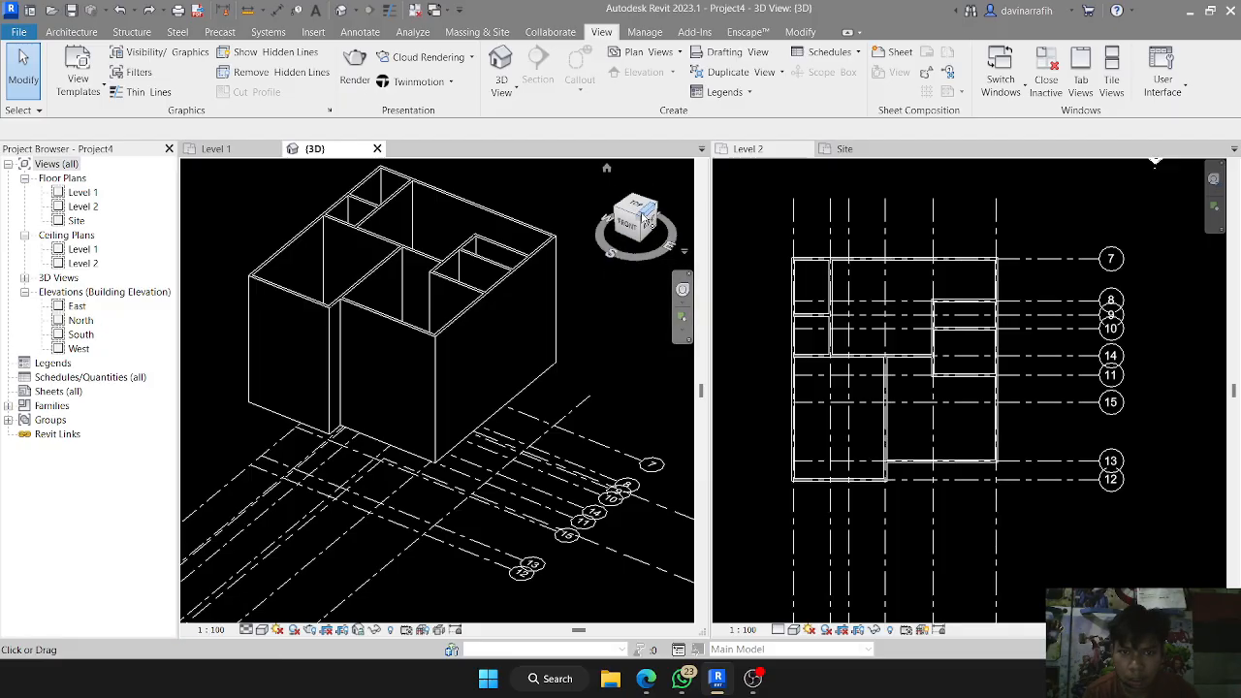
# - Examine the Level 2 wall layout in the 3D view from the front, above and the southeast corner
pyautogui.moveTo(639, 221)
pyautogui.mouseDown()
pyautogui.moveTo(681, 265)
pyautogui.moveTo(649, 186)
pyautogui.mouseUp()
pyautogui.moveTo(393, 260); pyautogui.dragTo(609, 276, button='middle')
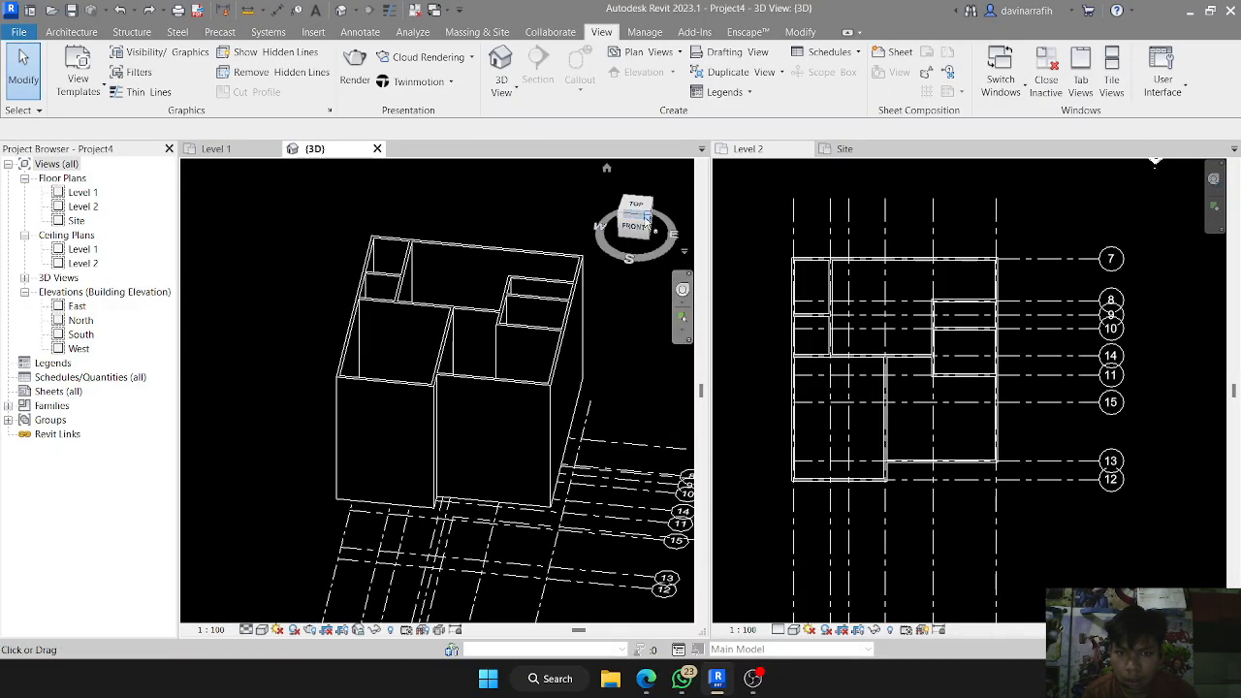
pyautogui.click(647, 217)
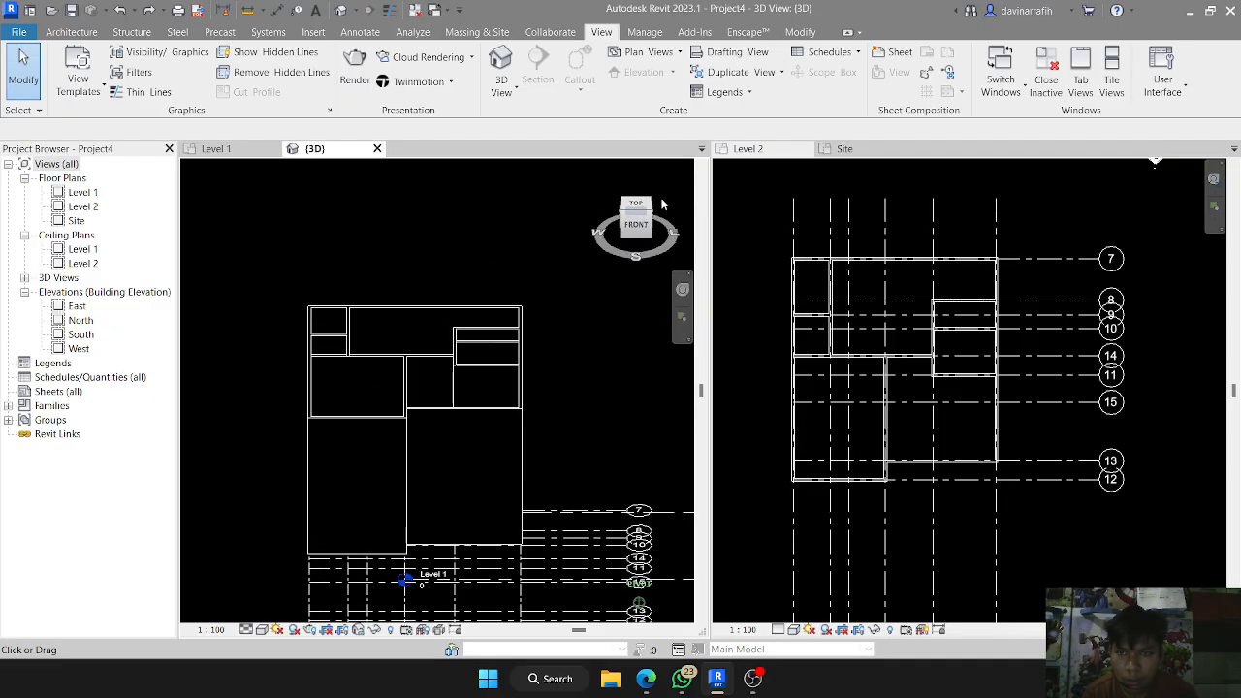
pyautogui.moveTo(661, 200); pyautogui.dragTo(652, 209)
pyautogui.scroll(-5, 449, 481)
pyautogui.scroll(6, 448, 496)
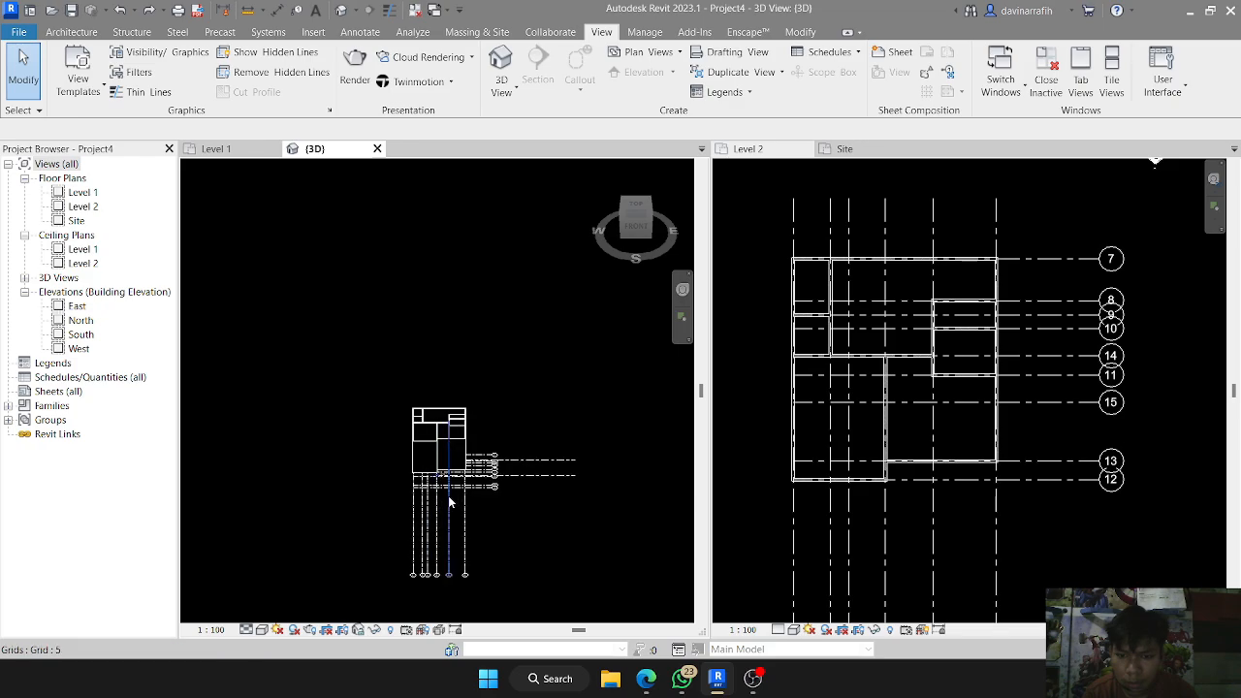
pyautogui.scroll(2, 434, 391)
pyautogui.moveTo(434, 391); pyautogui.dragTo(399, 512, button='middle')
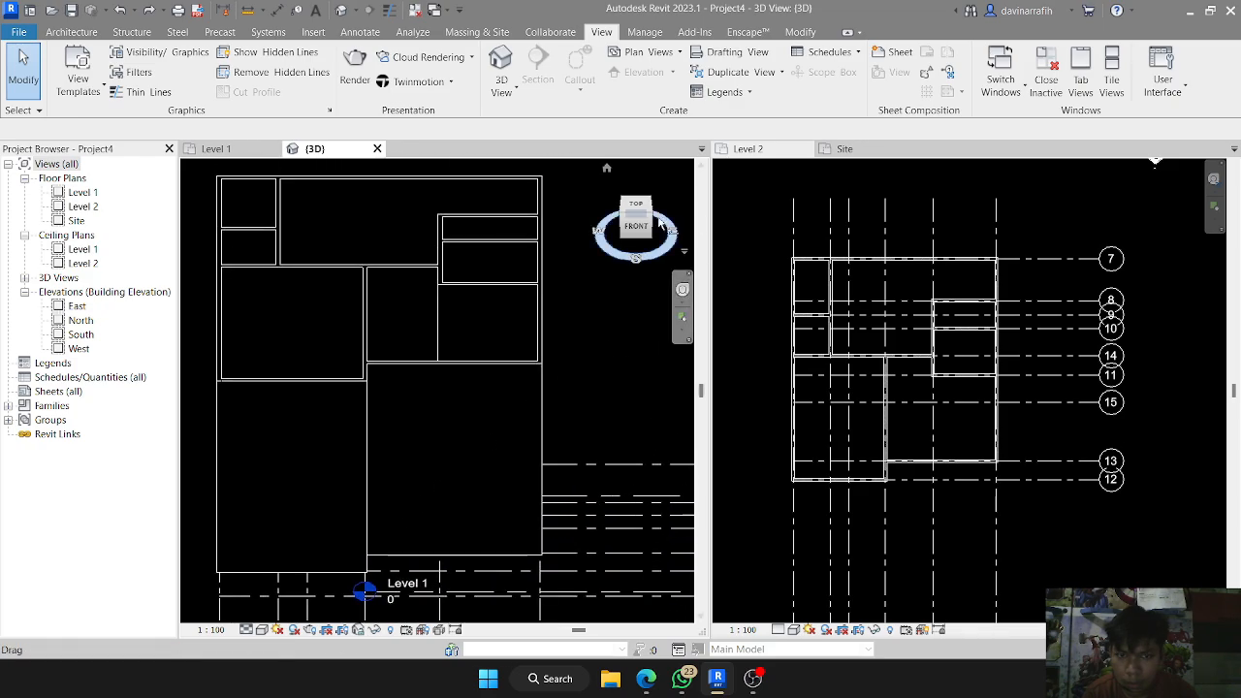
pyautogui.moveTo(650, 212); pyautogui.dragTo(623, 215)
pyautogui.click(627, 219)
pyautogui.scroll(4, 468, 272)
pyautogui.moveTo(479, 274); pyautogui.dragTo(489, 373, button='middle')
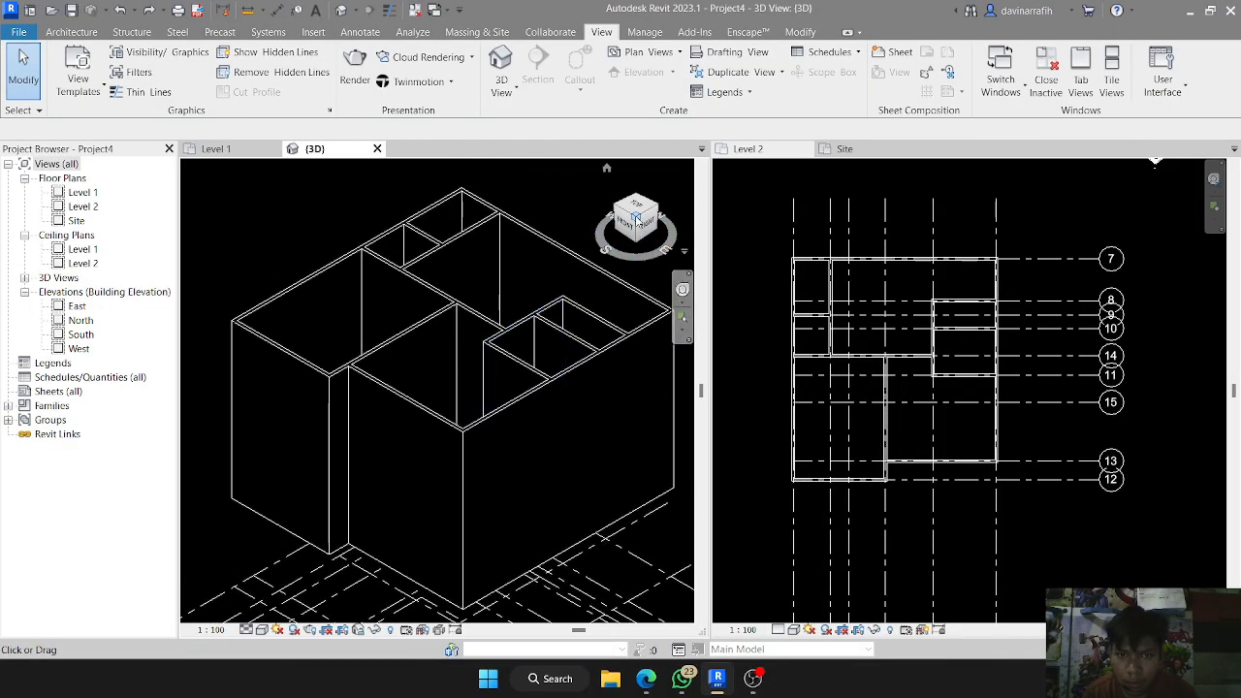
pyautogui.moveTo(636, 219); pyautogui.dragTo(680, 237)
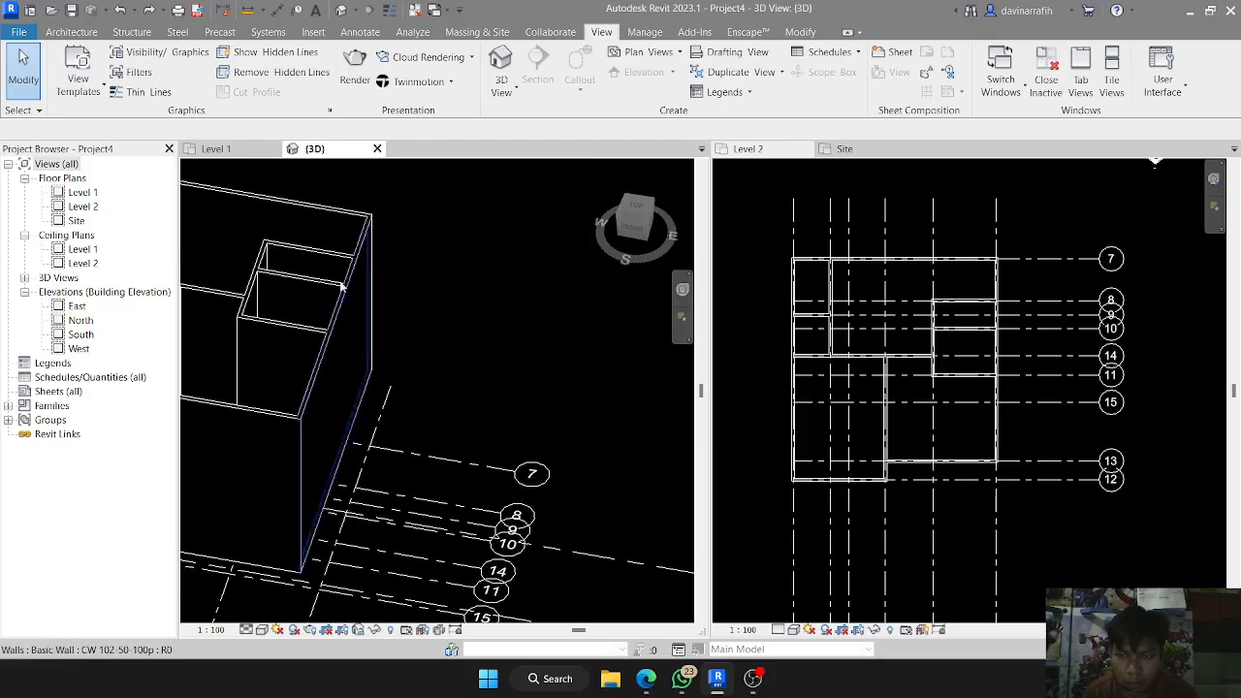
pyautogui.moveTo(342, 286); pyautogui.dragTo(593, 304, button='middle')
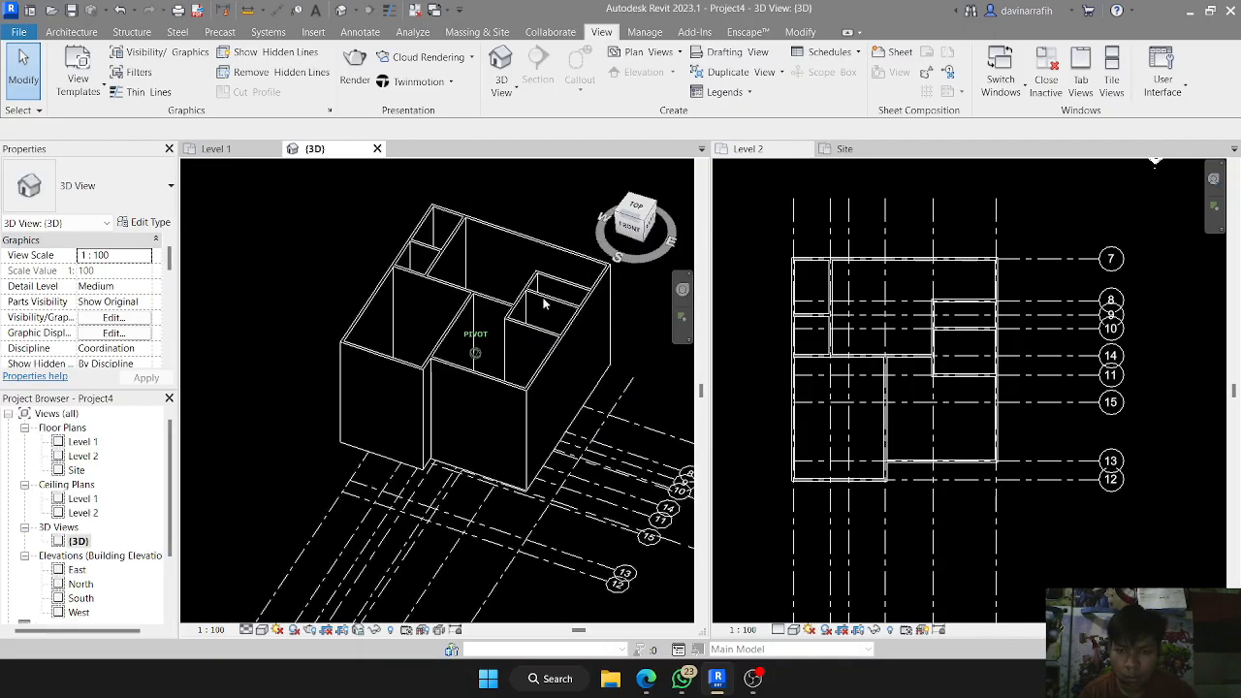
# - Inspect the west-side rooms and partition junctions in 3D from a steep overhead angle
pyautogui.keyDown('shift'); pyautogui.moveTo(546, 301); pyautogui.dragTo(397, 271, button='middle'); pyautogui.keyUp('shift')
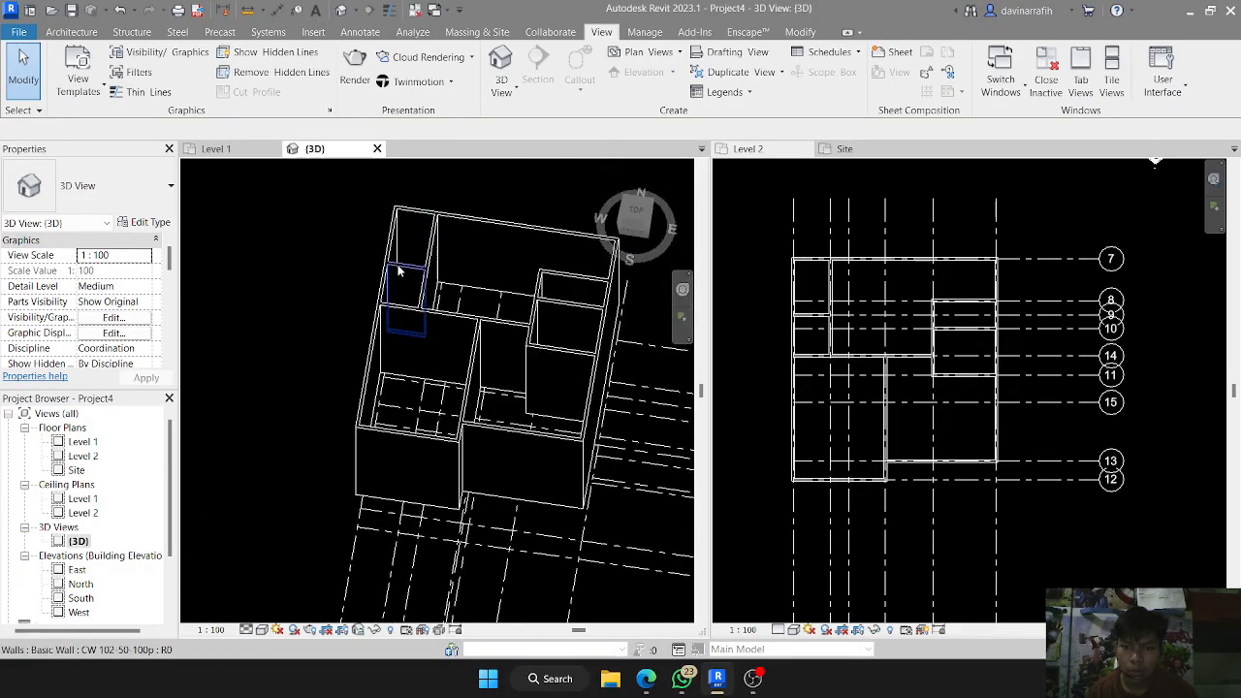
pyautogui.scroll(5, 397, 271)
pyautogui.scroll(3, 653, 243)
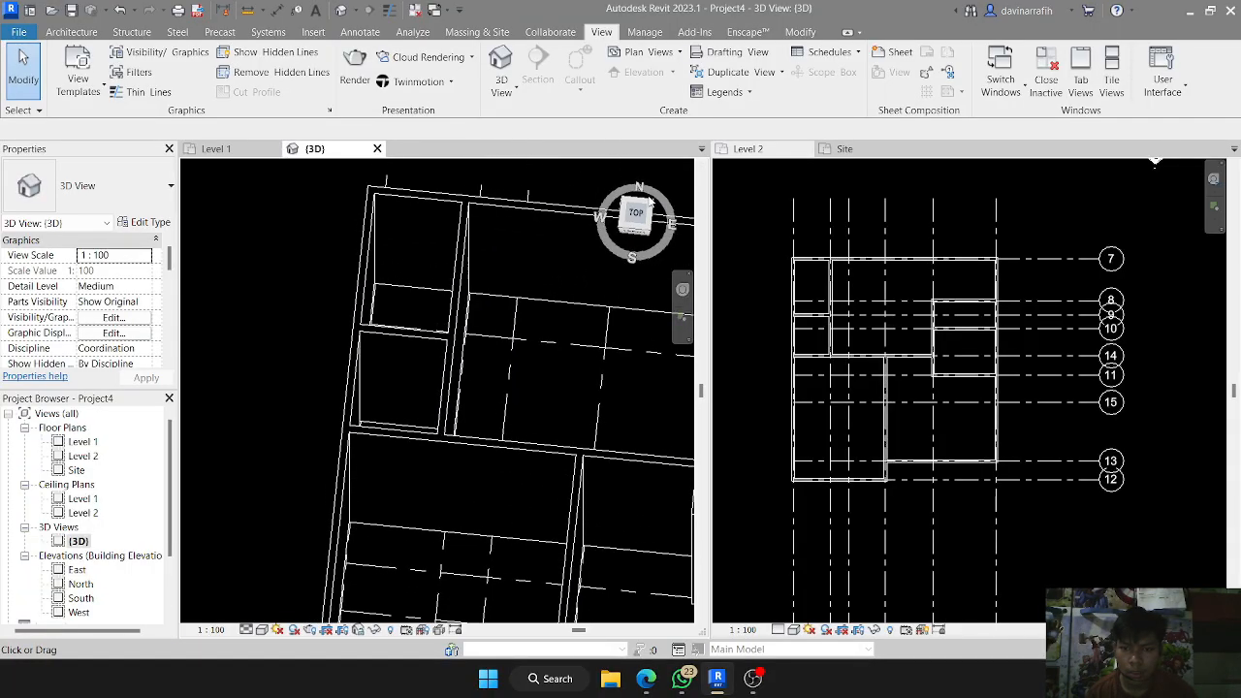
pyautogui.moveTo(540, 472); pyautogui.dragTo(525, 224, button='middle')
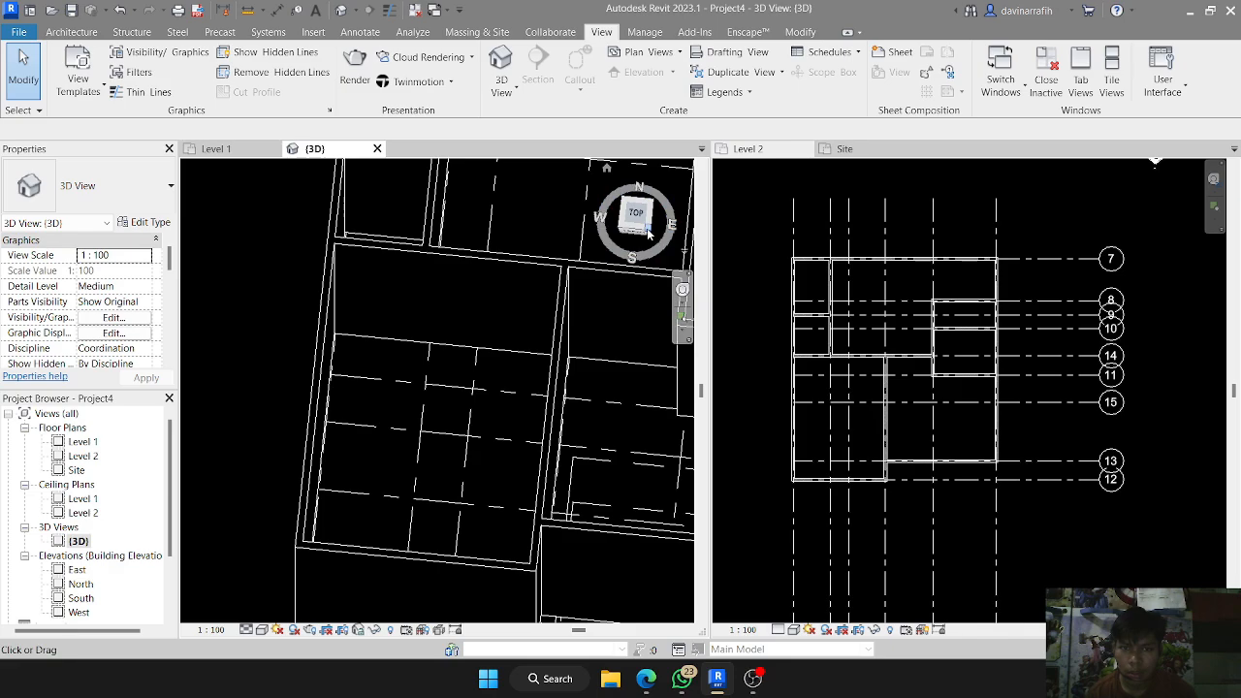
pyautogui.click(649, 233)
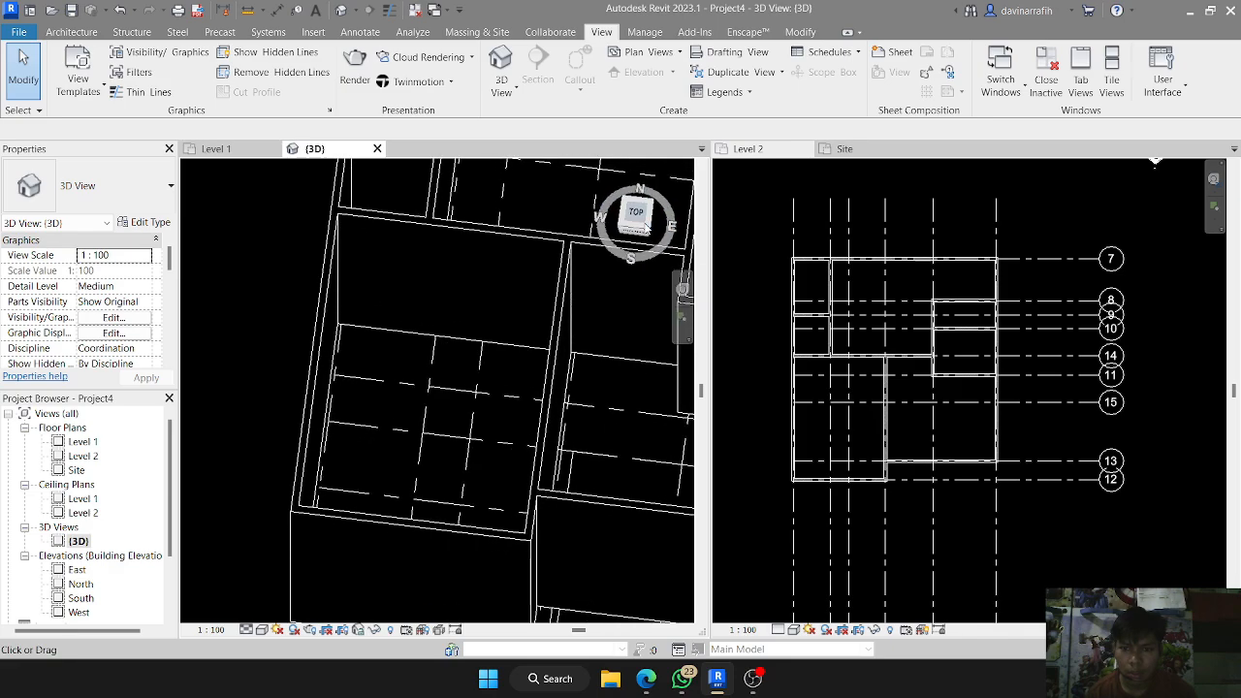
# - Start an architectural floor boundary sketch using the floor type Concrete-Commercial 362mm
pyautogui.click(72, 32)
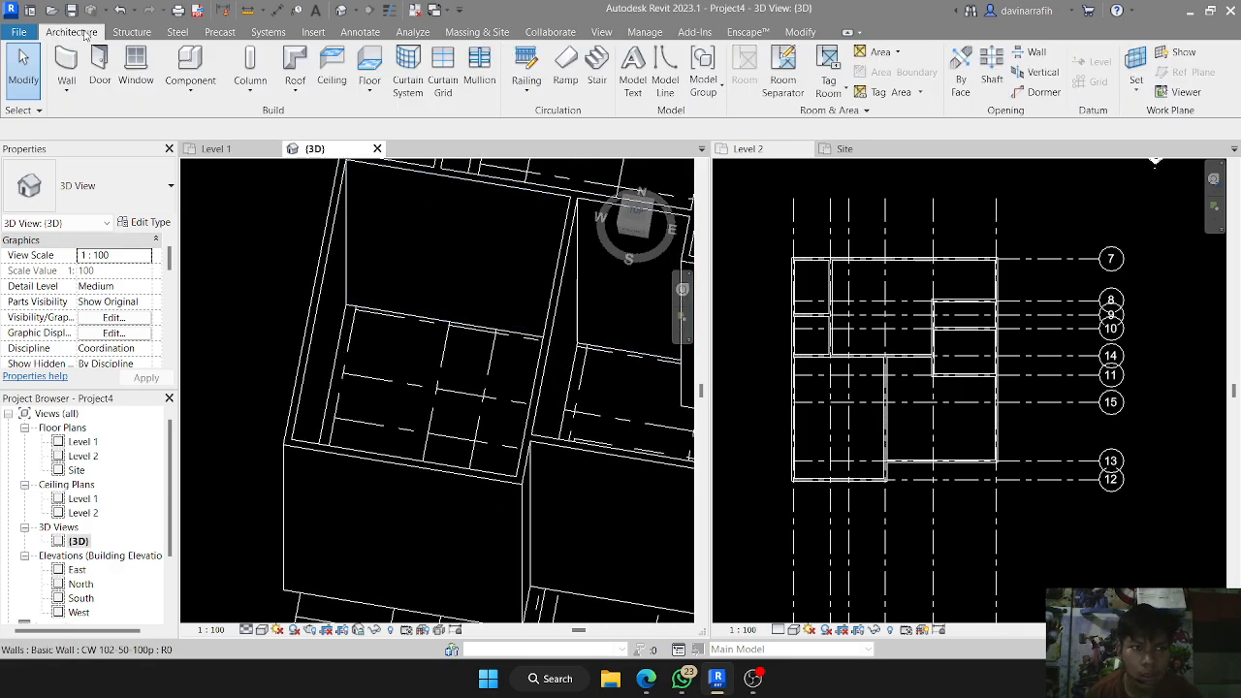
pyautogui.click(372, 63)
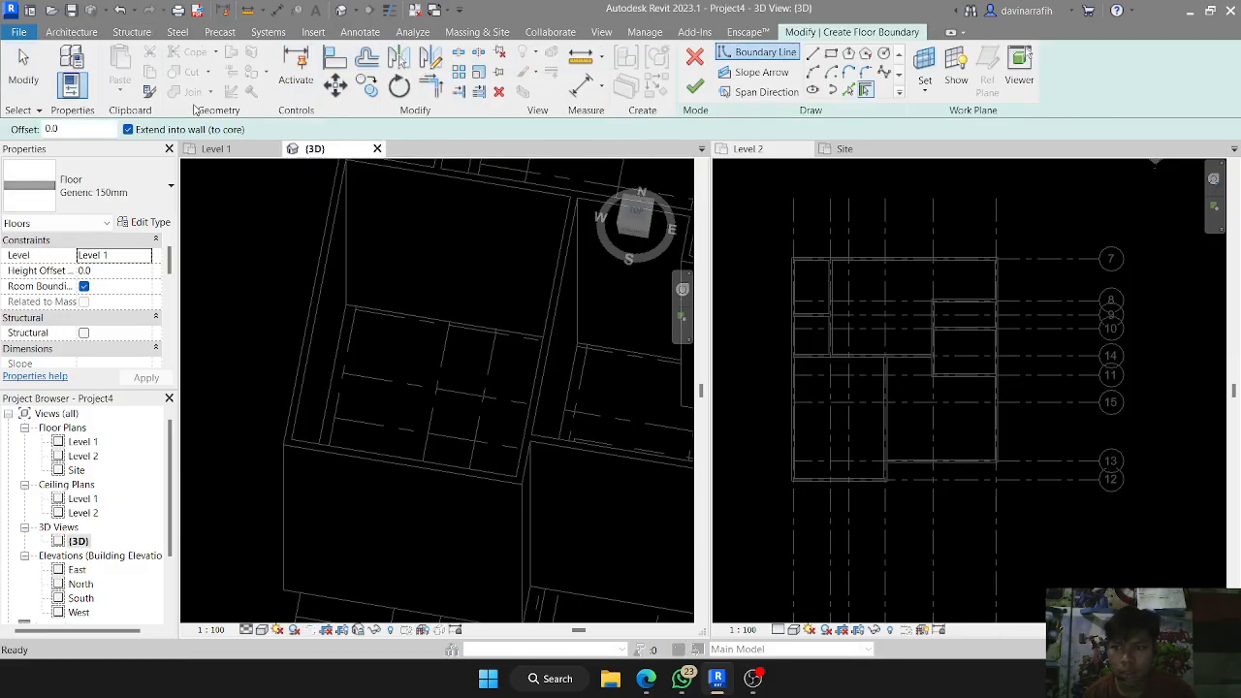
pyautogui.click(89, 180)
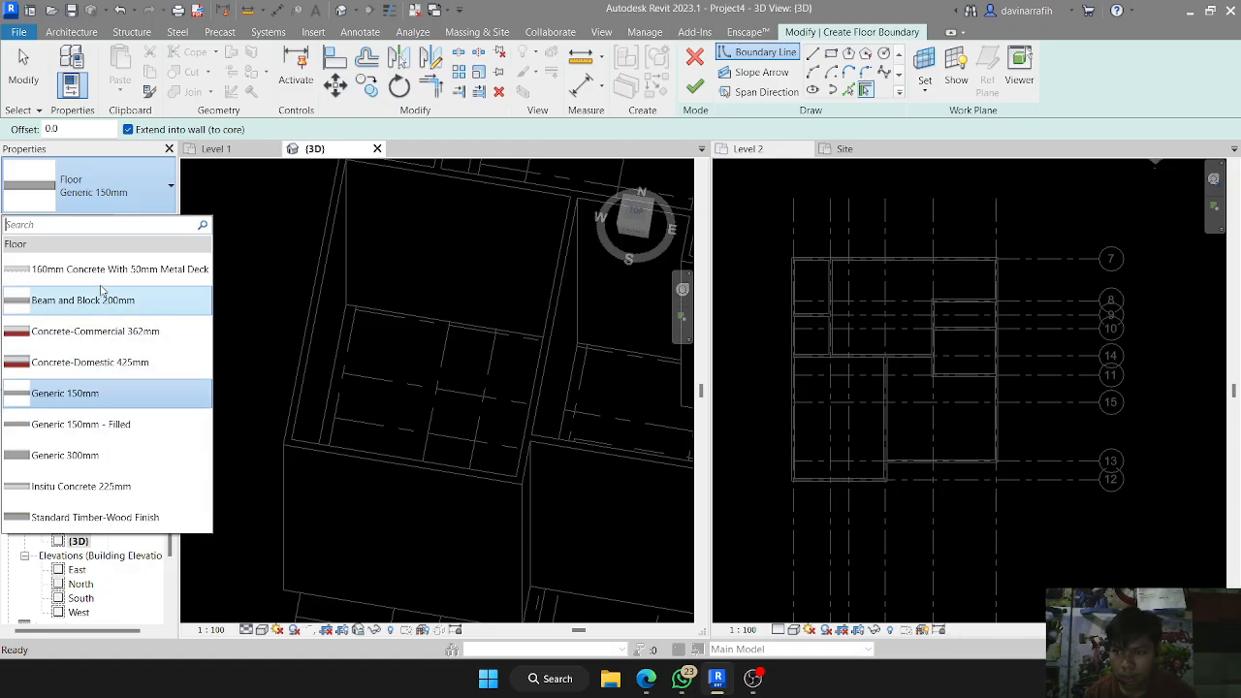
pyautogui.click(97, 333)
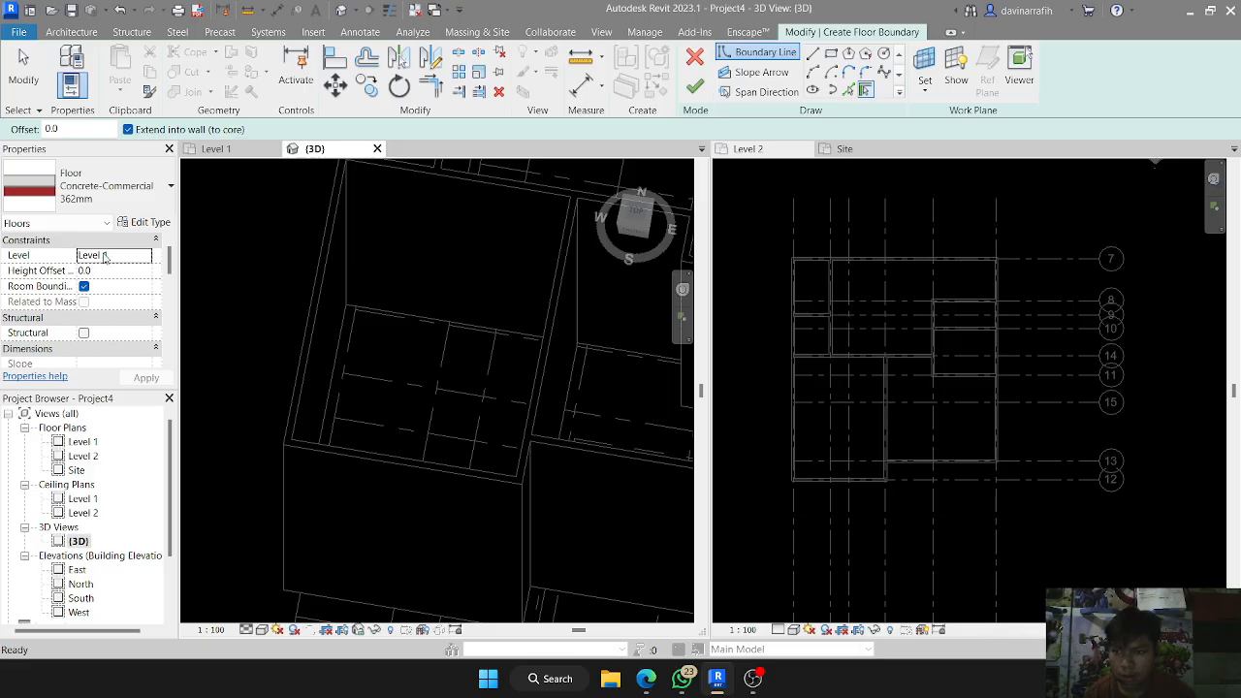
# - Open the floor type's layer assembly and search the materials for the 200 mm structure layer for "tile"
pyautogui.click(143, 222)
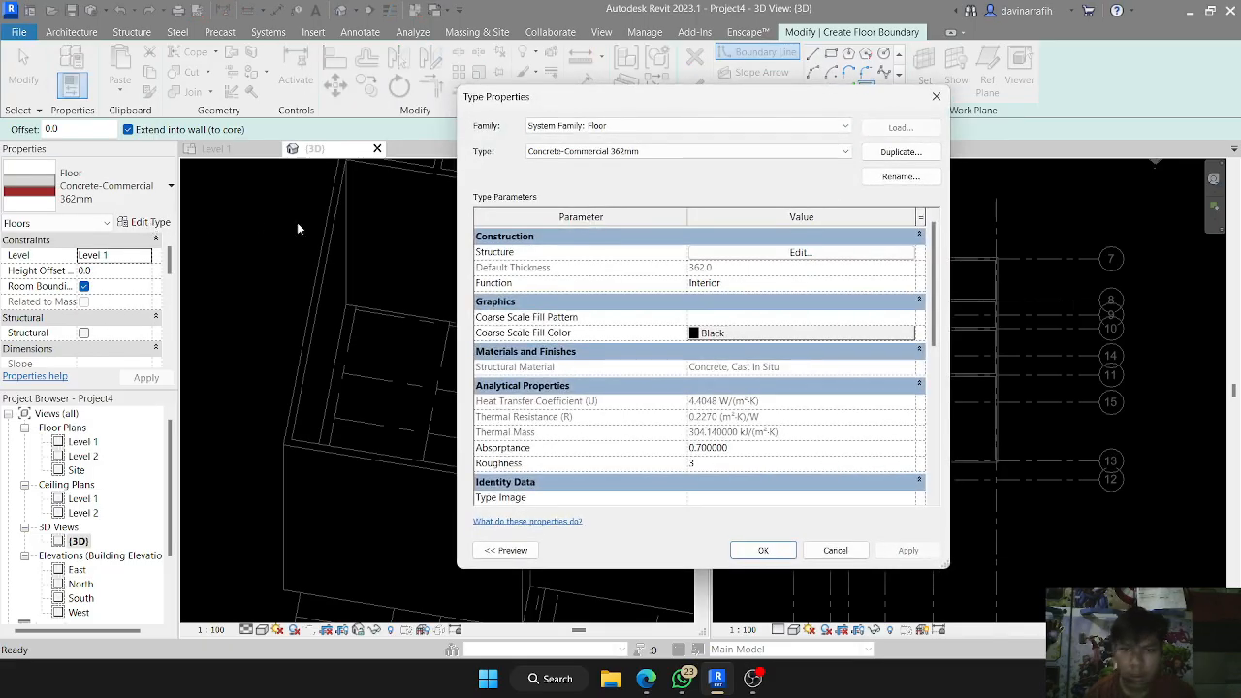
pyautogui.click(797, 252)
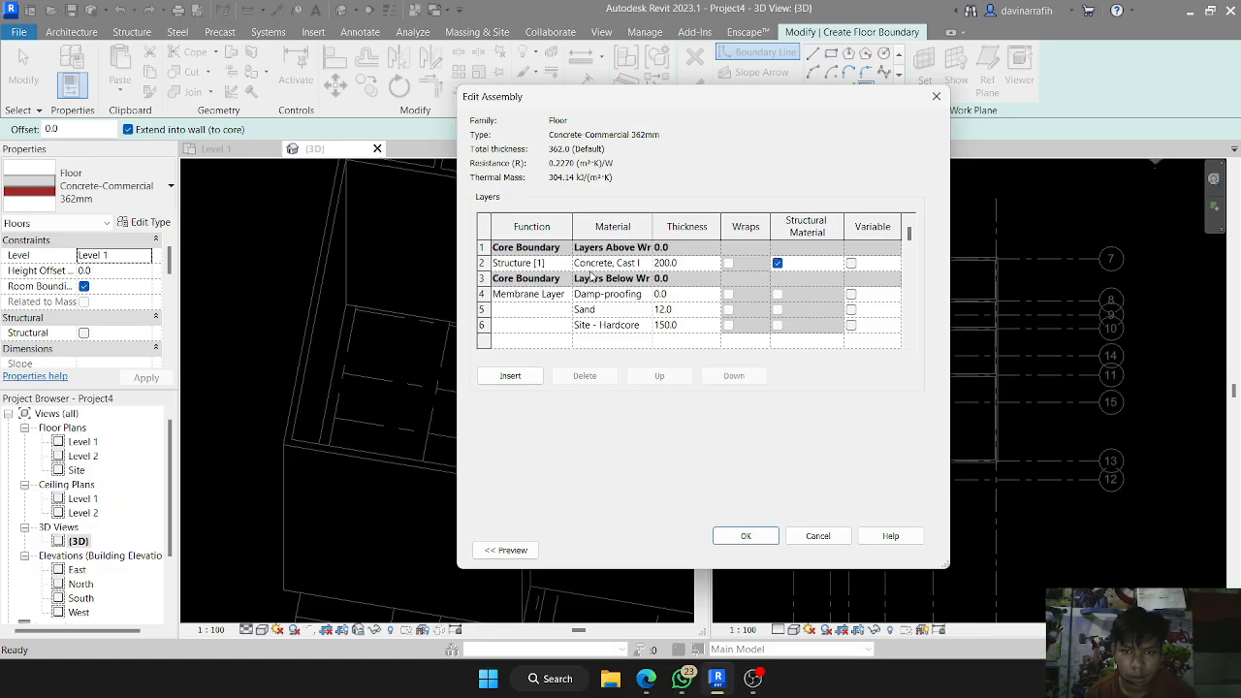
pyautogui.click(646, 263)
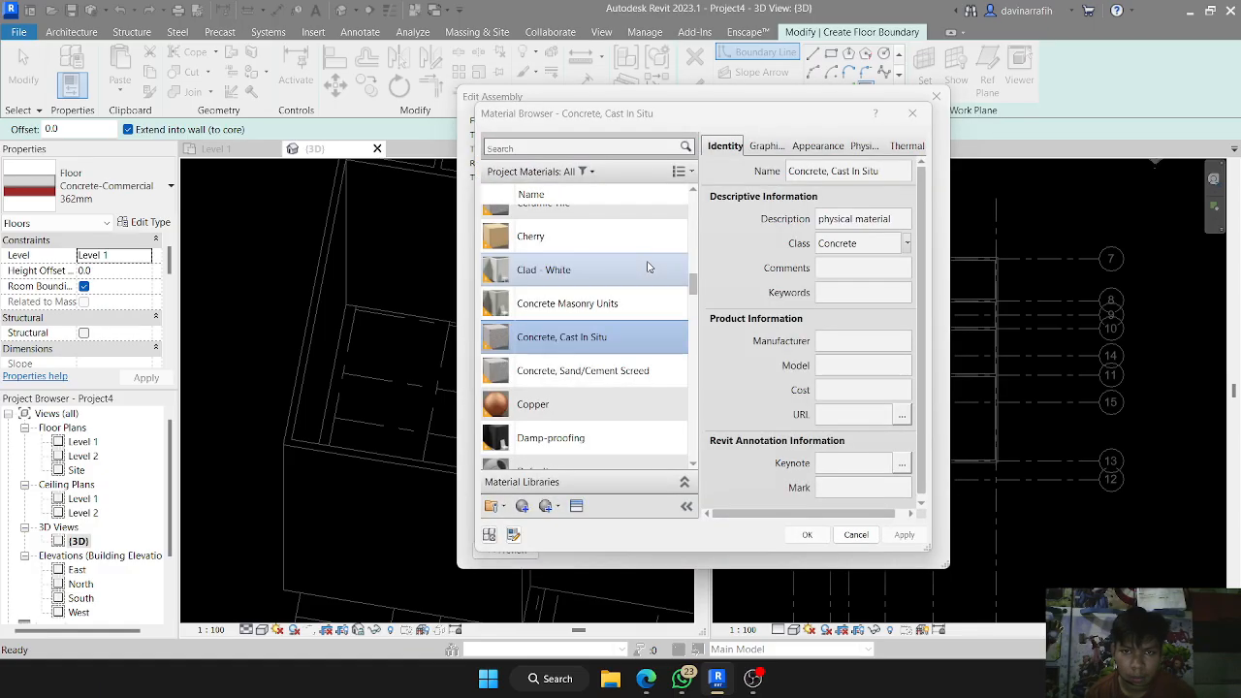
pyautogui.click(582, 148)
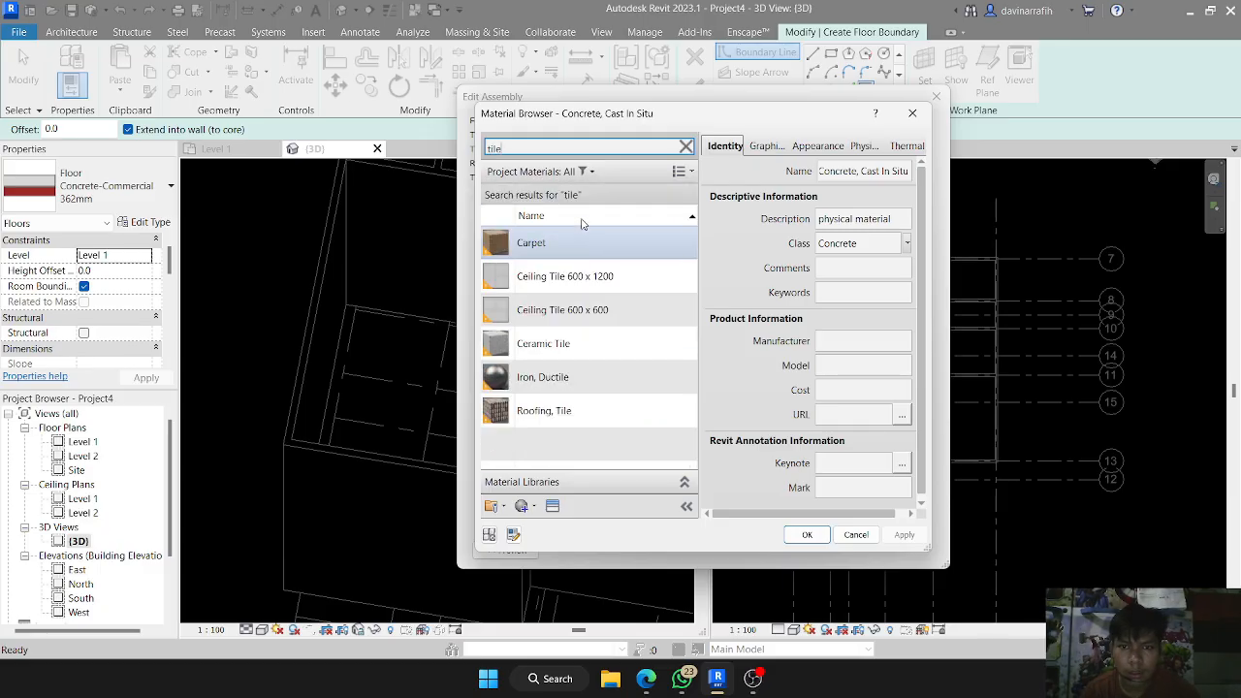
# - Compare the tile materials, assign Ceiling Tile 600 x 1200 to the structure layer, and preview and accept the floor type
pyautogui.click(582, 277)
pyautogui.click(583, 318)
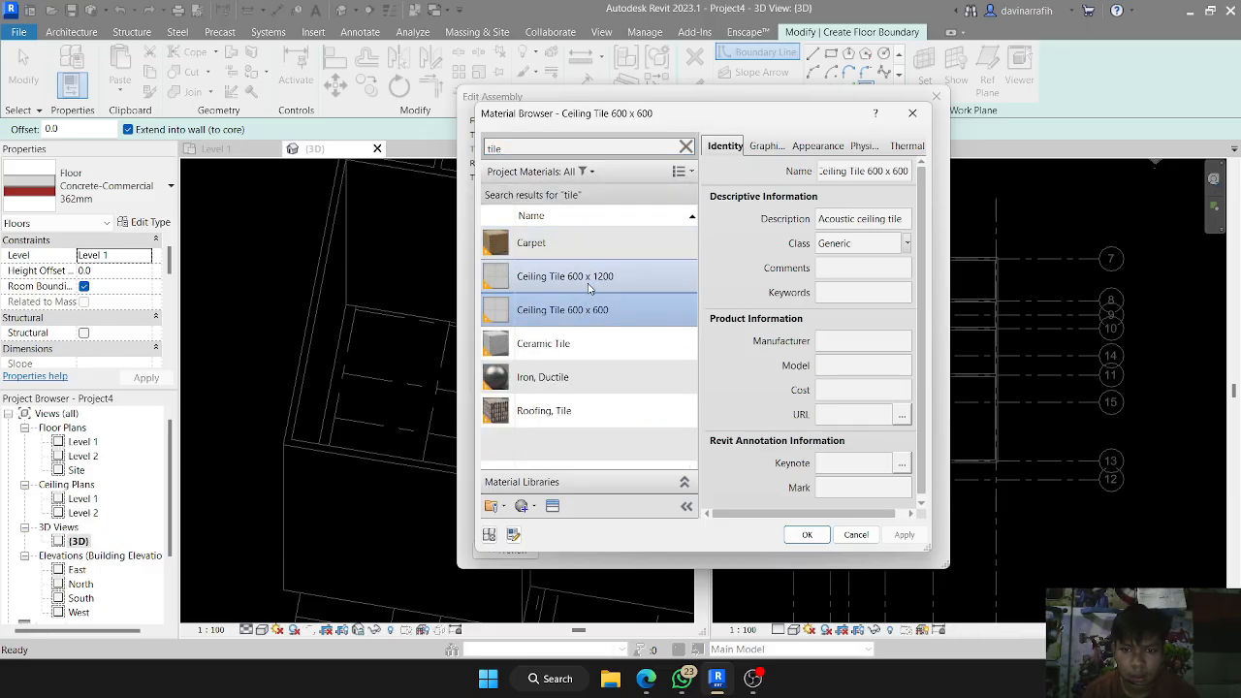
pyautogui.click(593, 277)
pyautogui.click(560, 345)
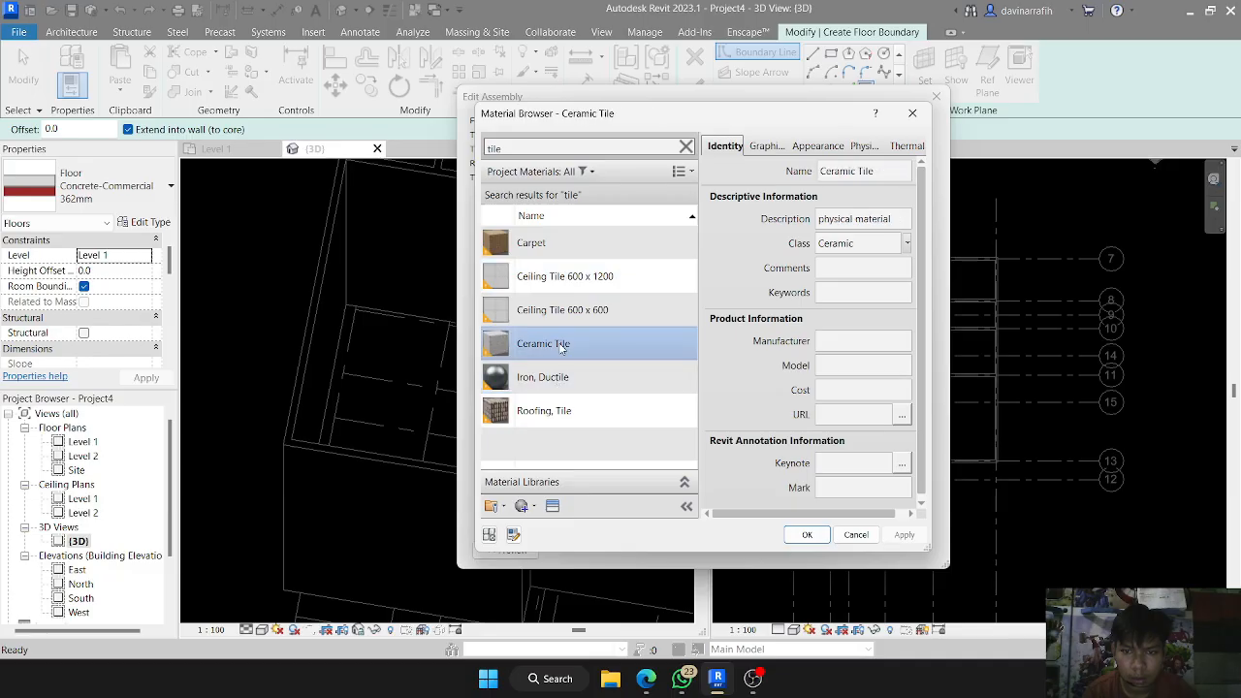
pyautogui.click(561, 378)
pyautogui.click(558, 411)
pyautogui.click(567, 307)
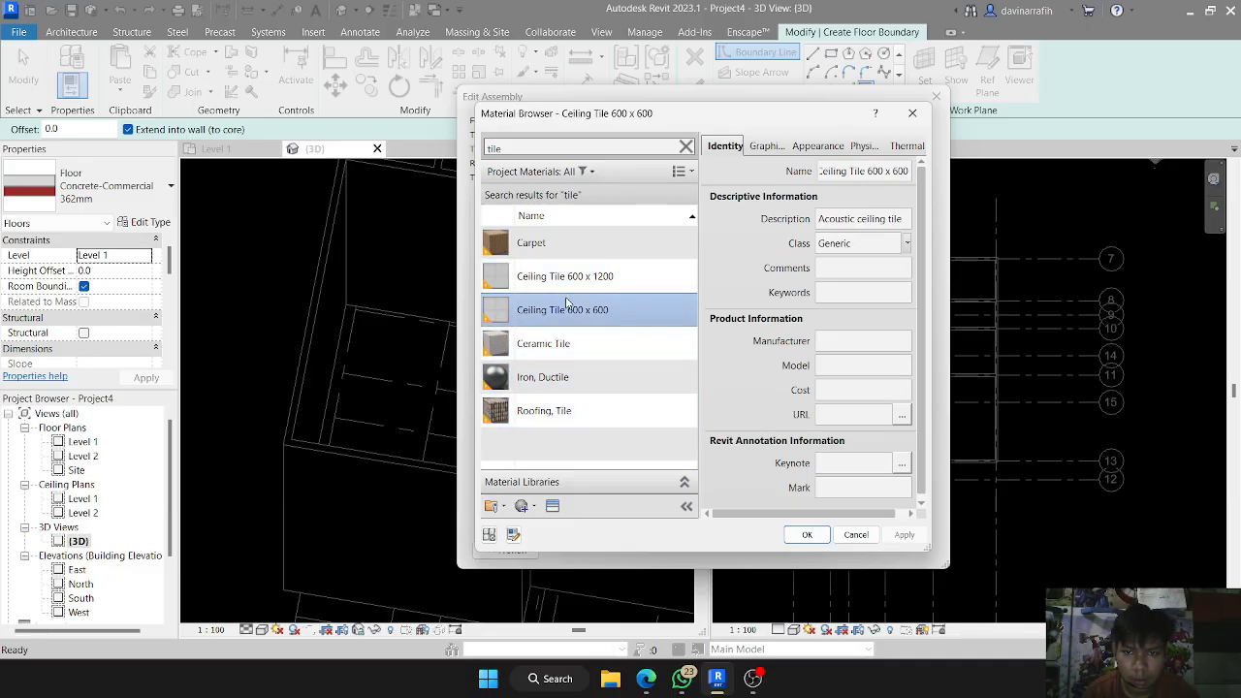
pyautogui.click(570, 276)
pyautogui.click(807, 534)
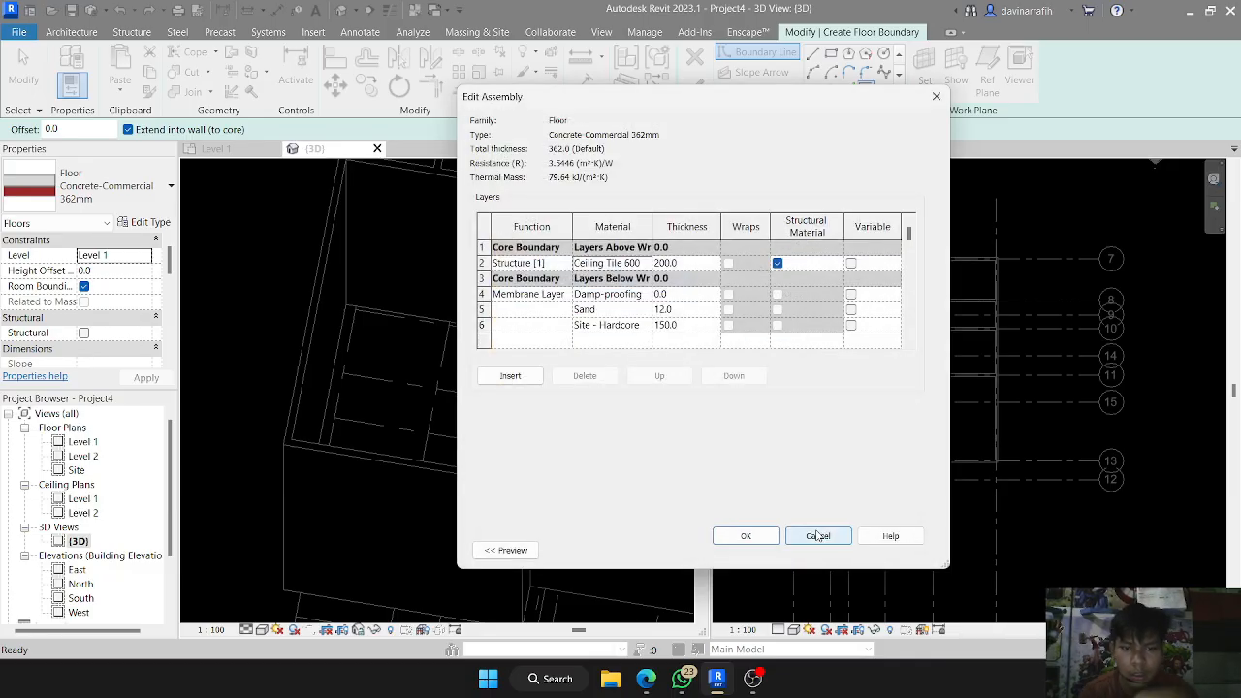
pyautogui.click(746, 538)
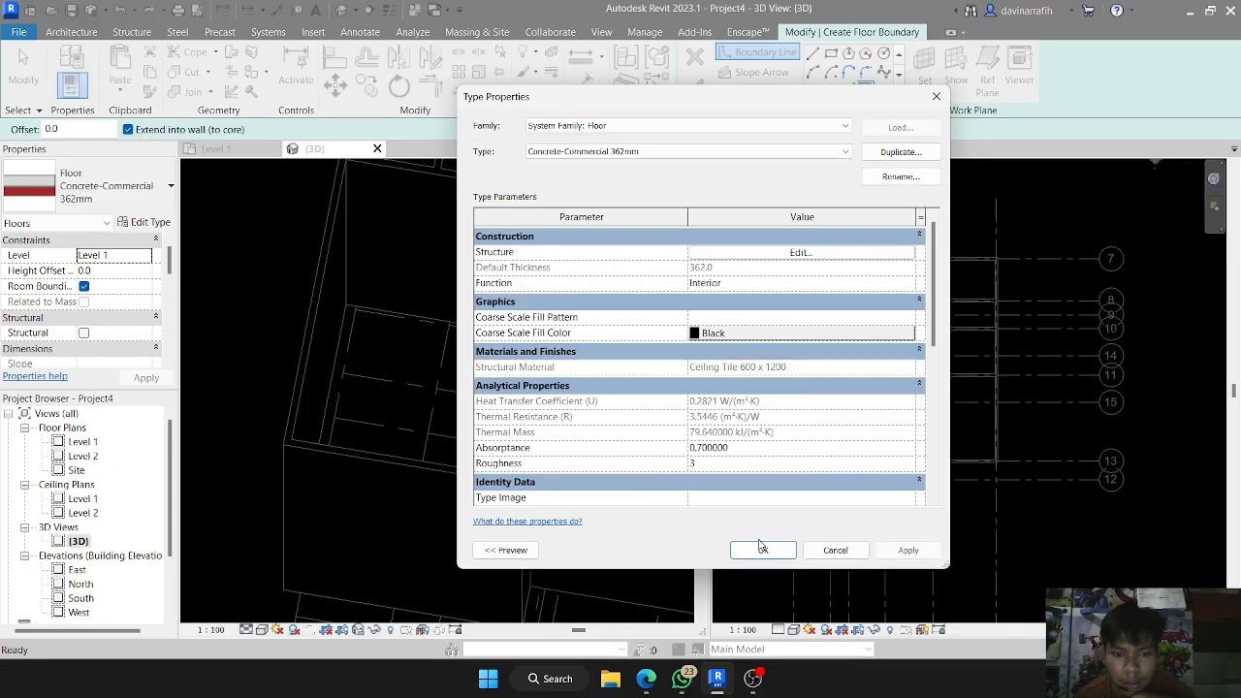
pyautogui.click(506, 549)
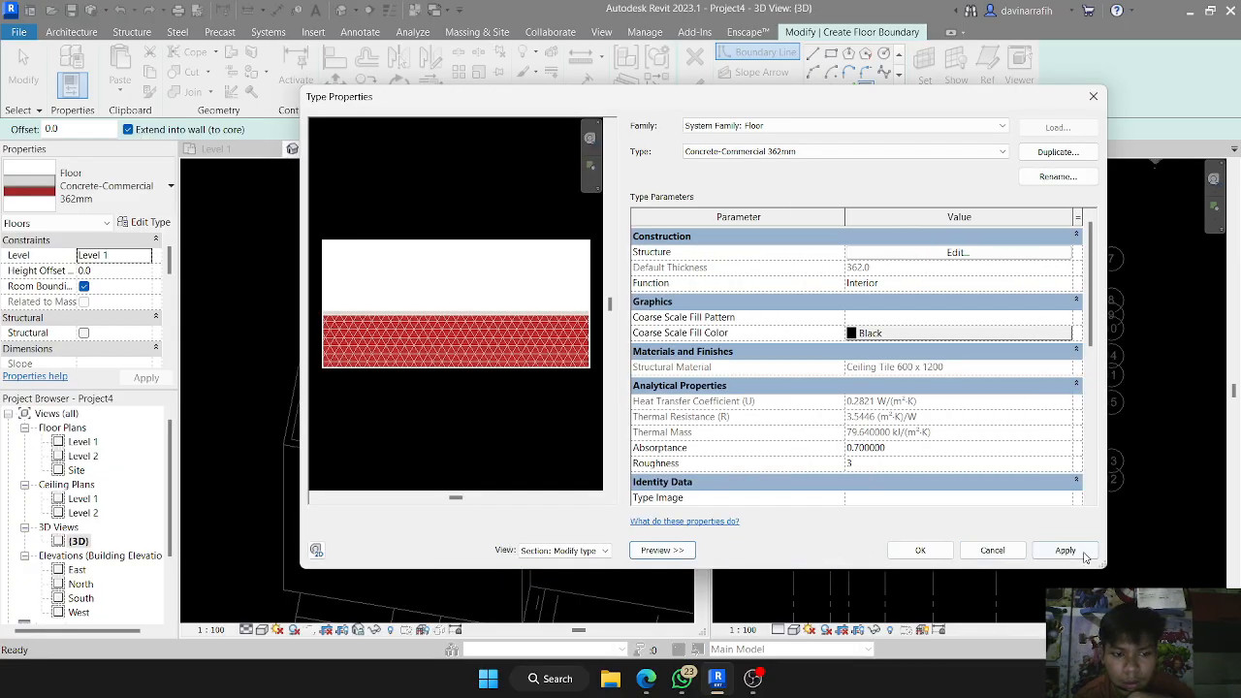
pyautogui.click(920, 549)
# - Try to create a floor boundary line by picking the wall along grid 14 in the Level 2 plan
pyautogui.moveTo(541, 286); pyautogui.dragTo(573, 321, button='middle')
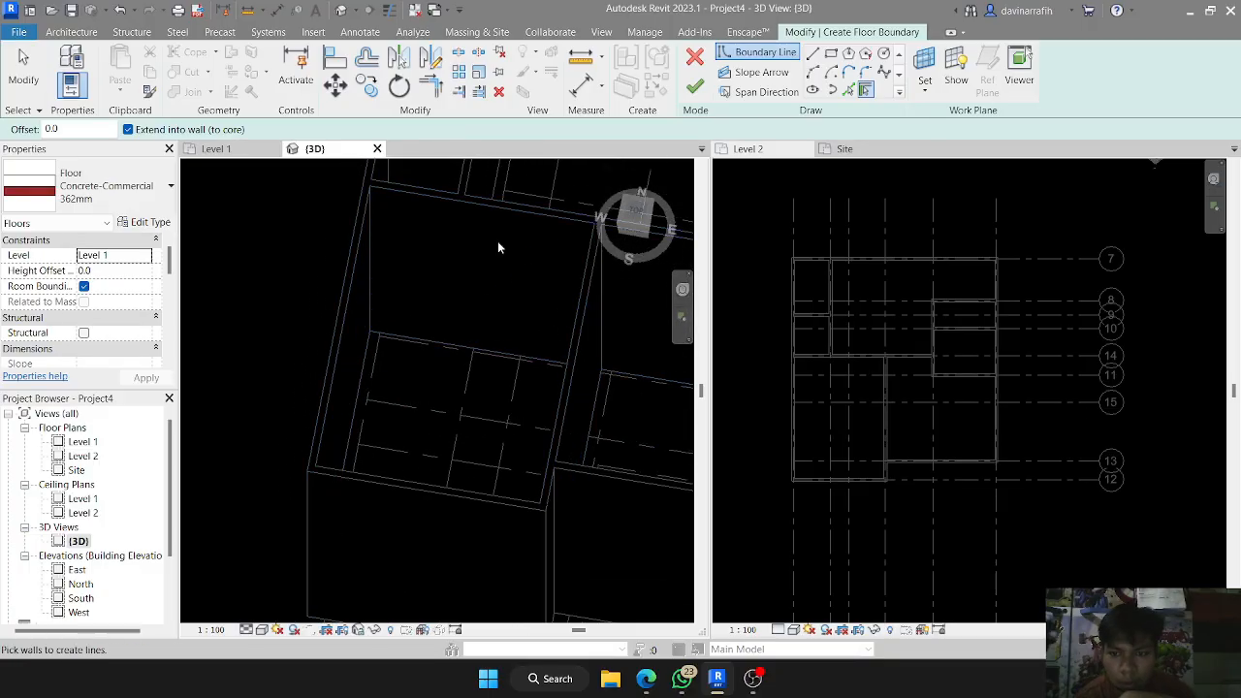
pyautogui.scroll(5, 891, 329)
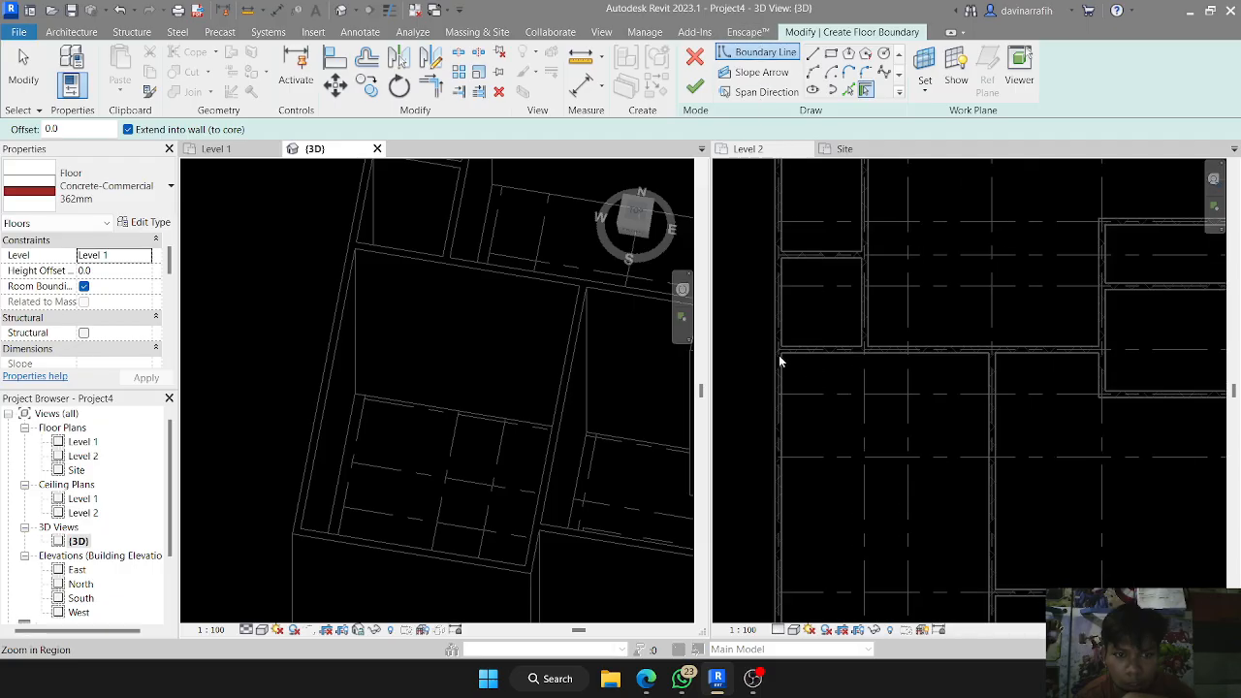
pyautogui.click(781, 360)
pyautogui.scroll(5, 767, 259)
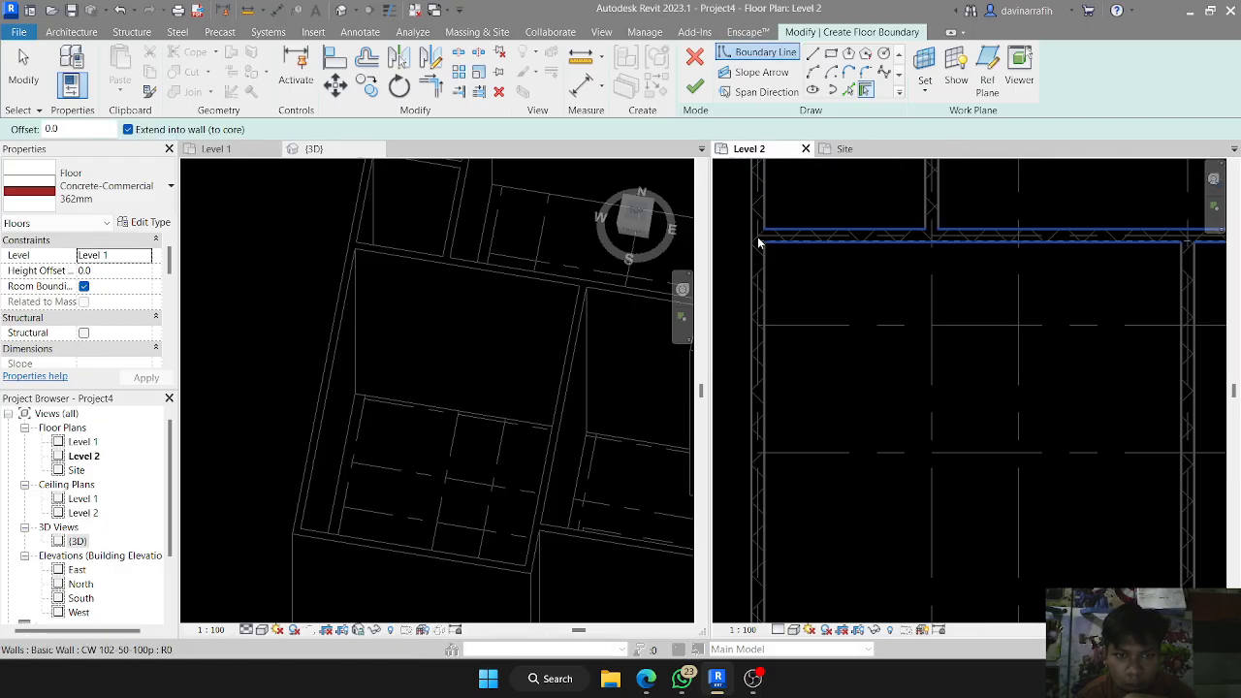
pyautogui.scroll(2, 759, 243)
pyautogui.click(759, 242)
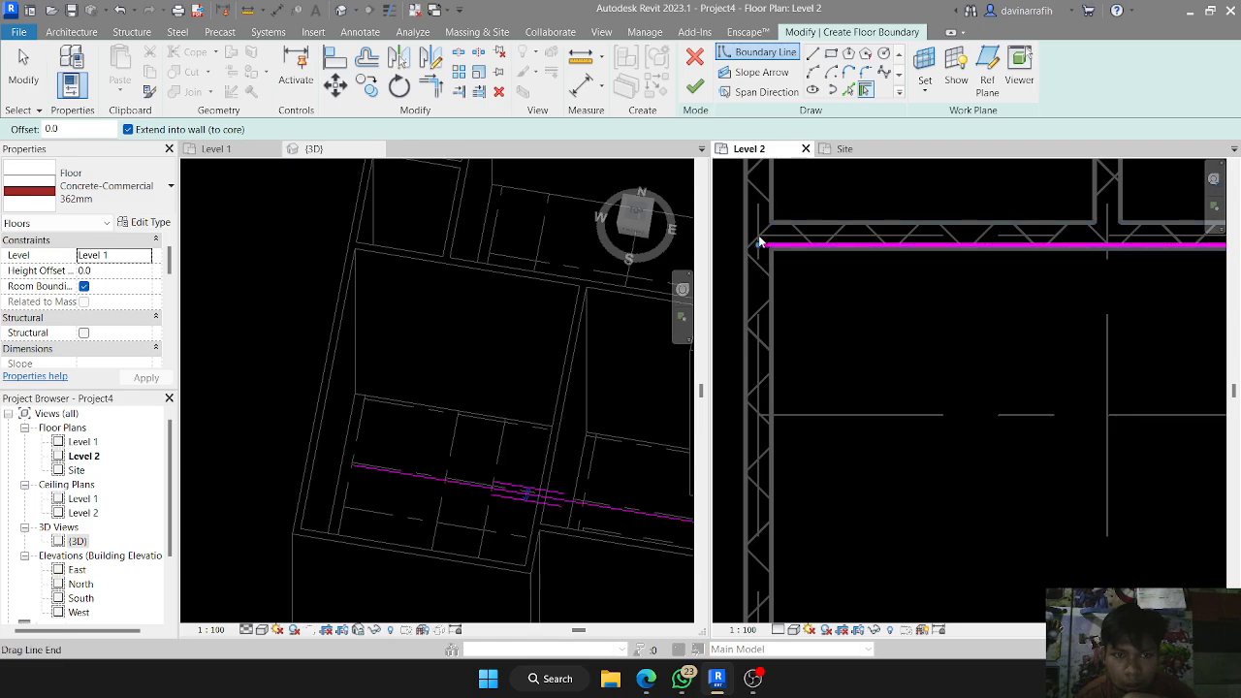
pyautogui.scroll(-5, 784, 281)
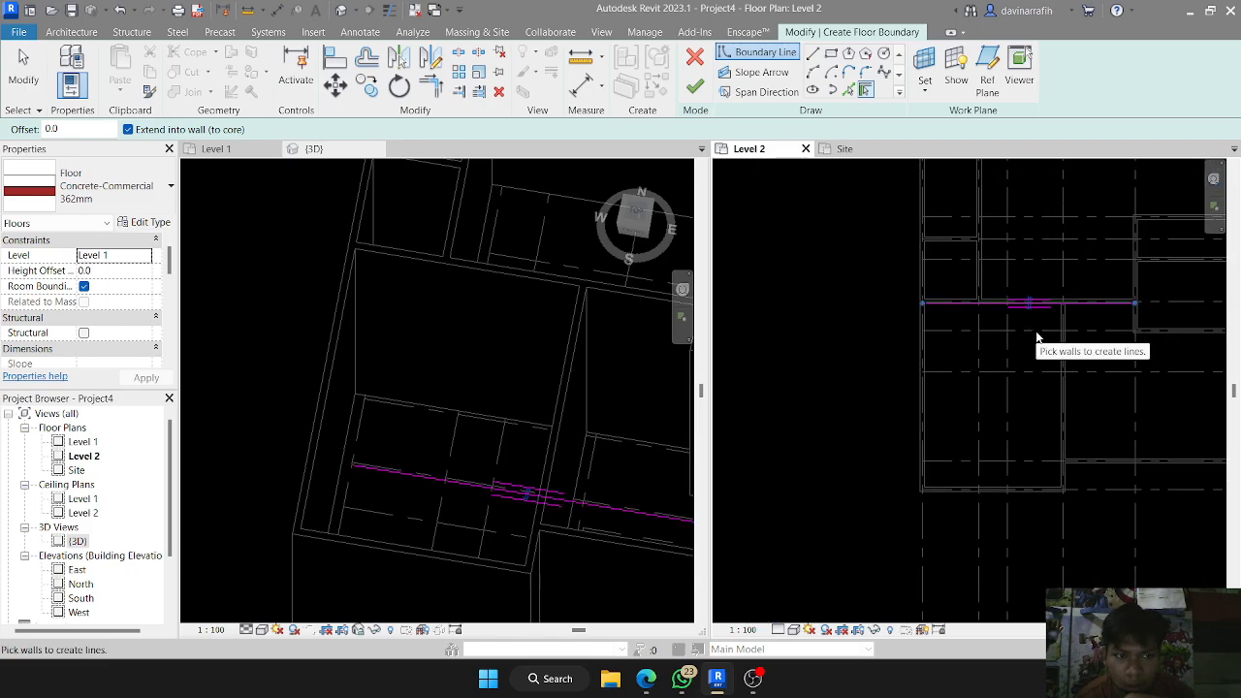
pyautogui.scroll(3, 1035, 306)
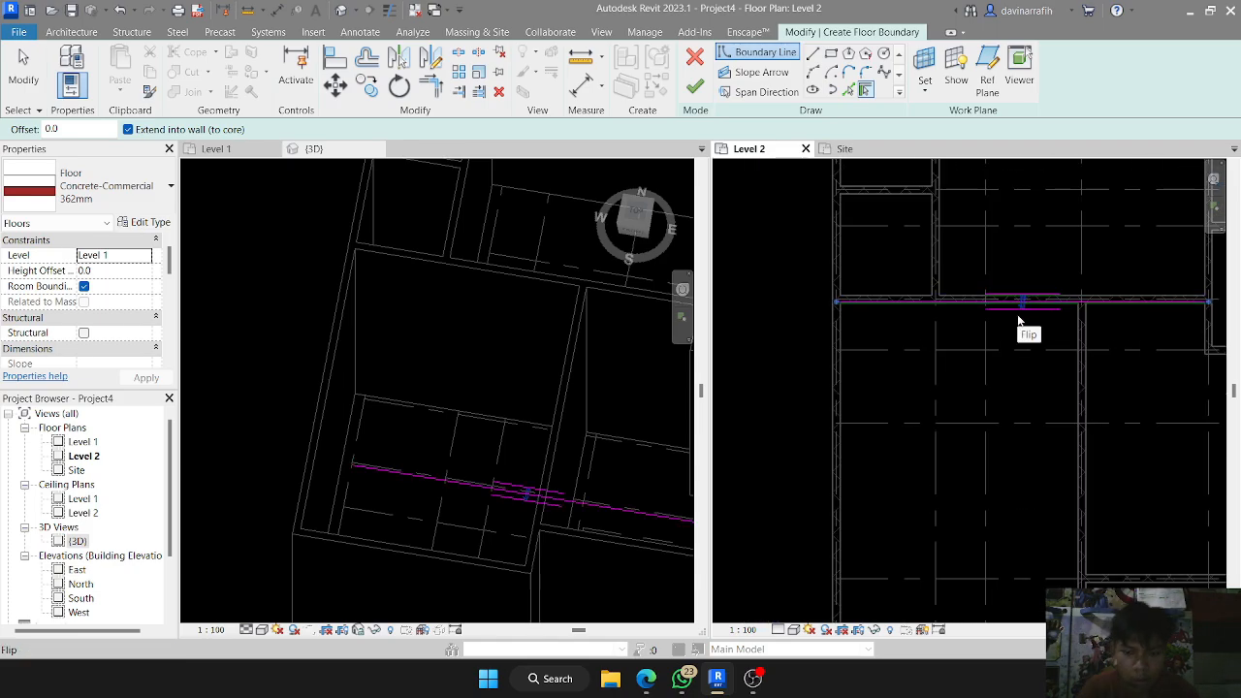
pyautogui.scroll(2, 1018, 320)
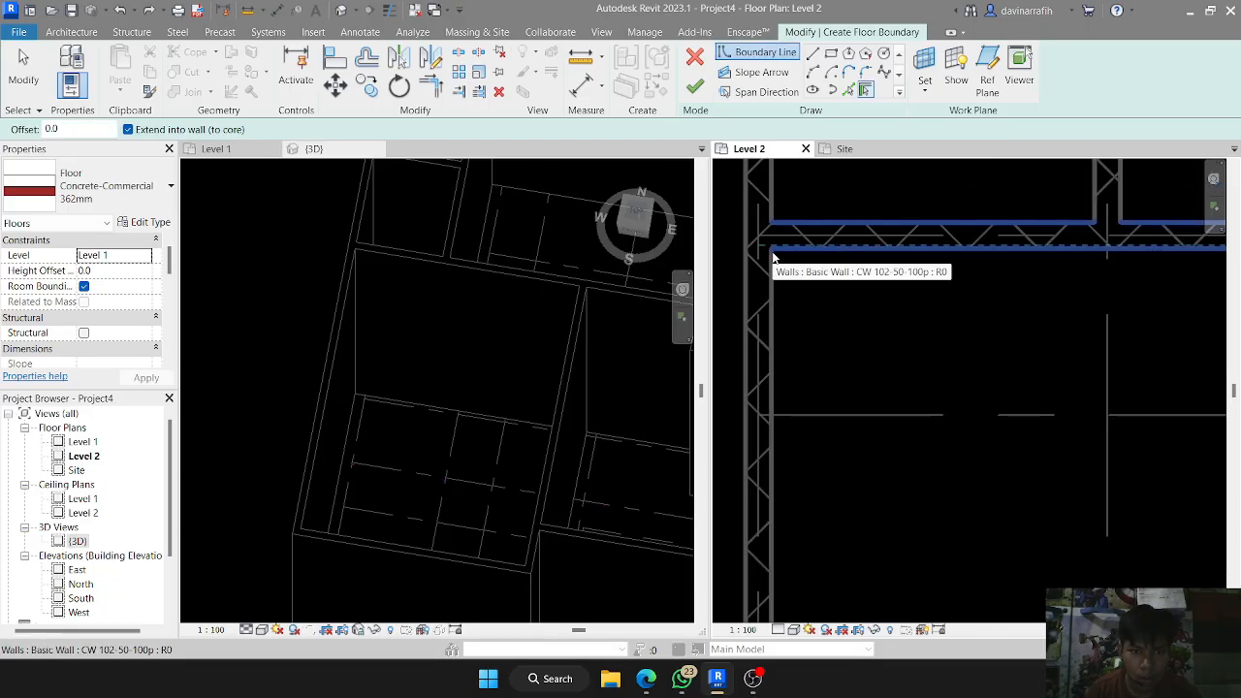
pyautogui.scroll(-2, 773, 259)
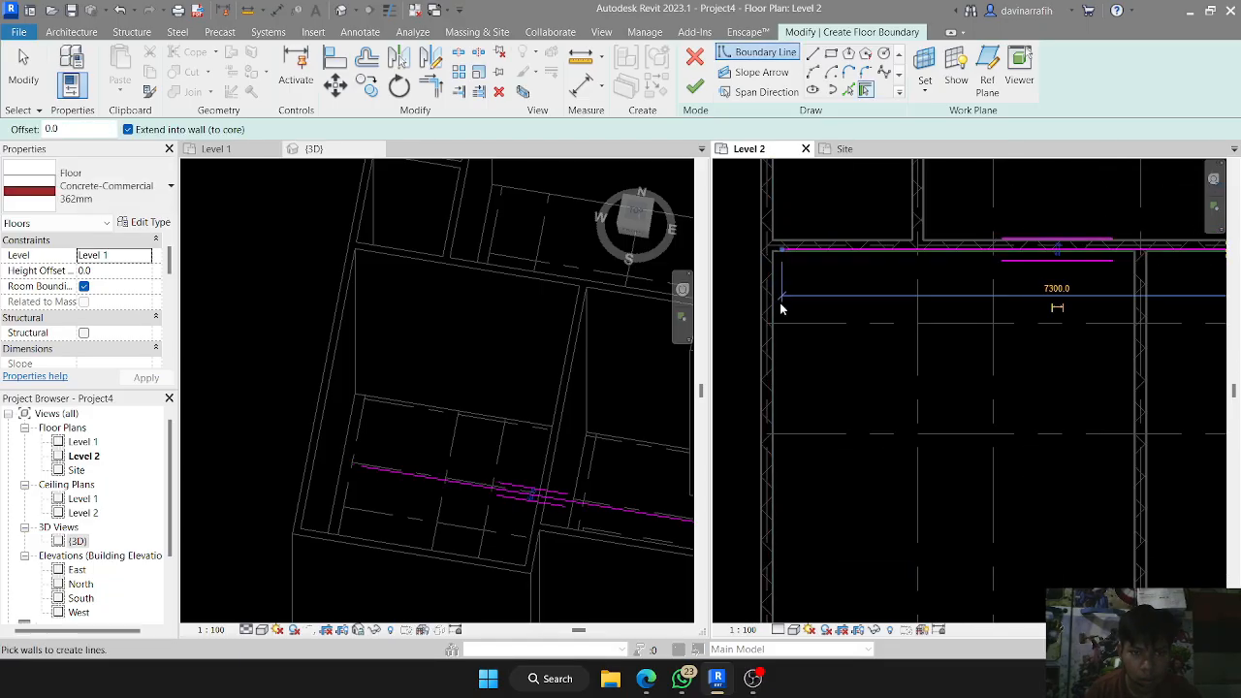
# - Undo the floor boundary line picked along the grid 14 wall
pyautogui.hotkey('ctrl', 'z')
pyautogui.click(813, 53)
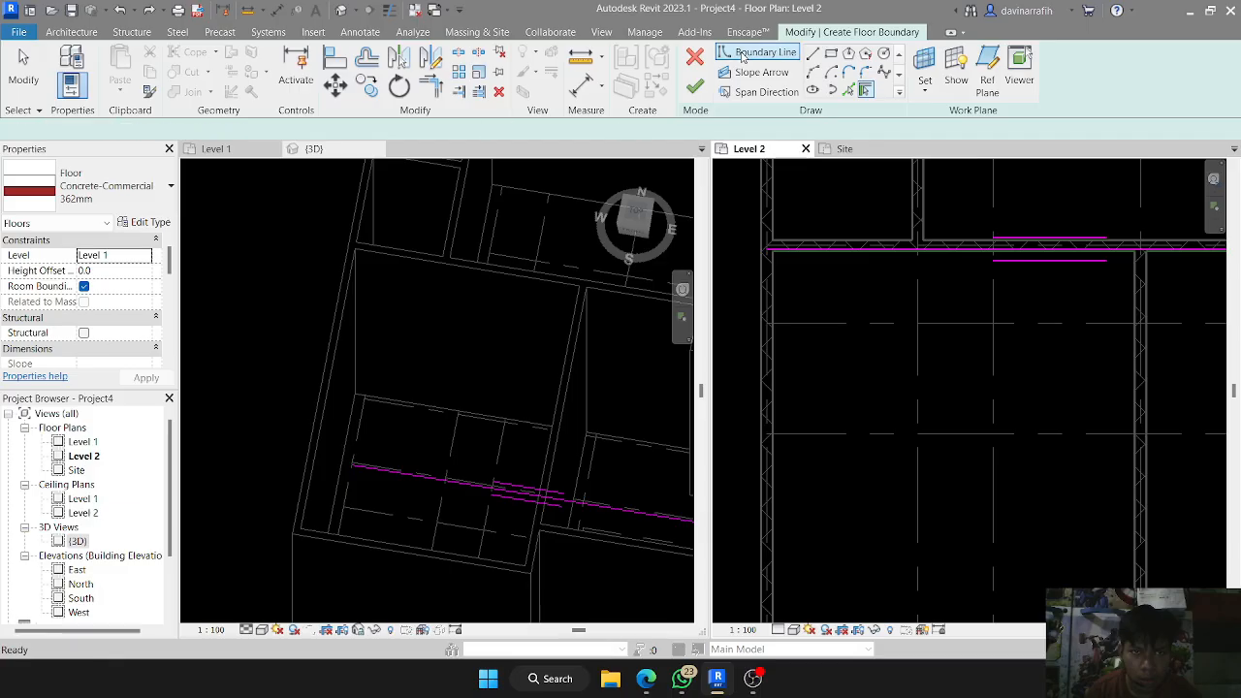
pyautogui.moveTo(943, 310)
pyautogui.mouseDown(button='middle')
pyautogui.moveTo(872, 314)
pyautogui.moveTo(846, 296)
pyautogui.mouseUp(button='middle')
pyautogui.scroll(-2, 846, 296)
pyautogui.hotkey('ctrl', 'z')
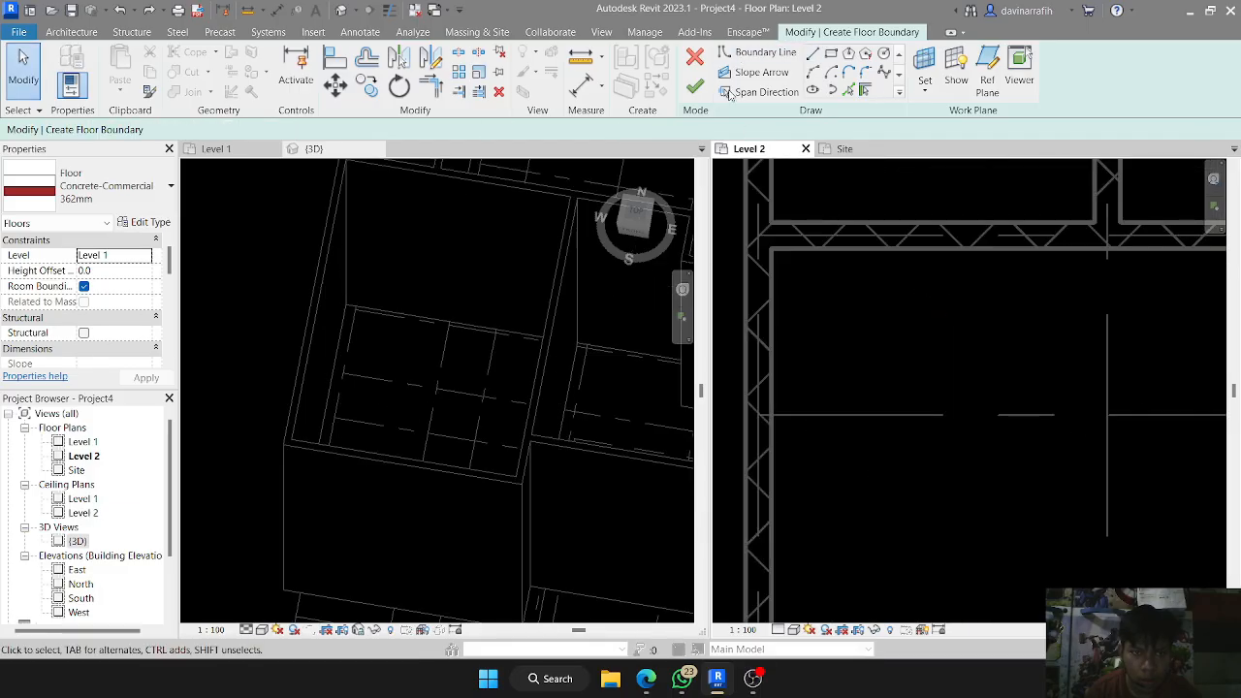
# - Sketch a closed rectangular floor boundary, 1850 by 2850 mm, along the inner wall faces of the northwest corner room in the Level 2 plan
pyautogui.click(758, 52)
pyautogui.scroll(-3, 788, 272)
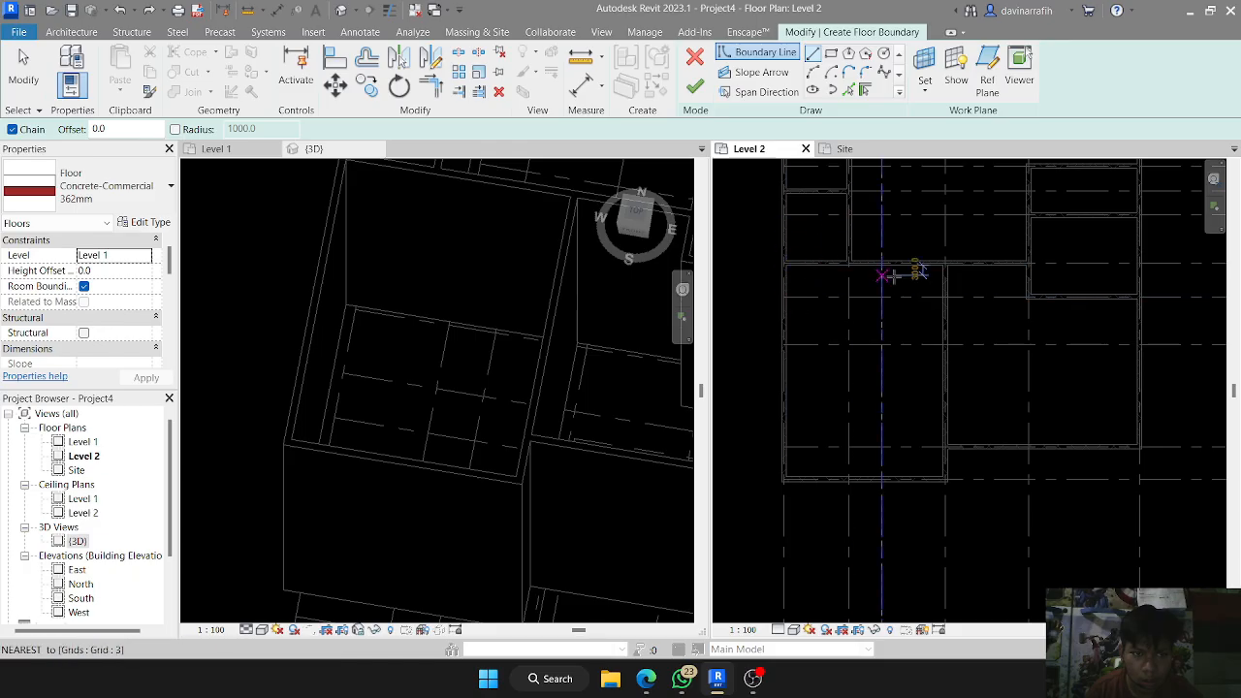
pyautogui.scroll(3, 929, 268)
pyautogui.scroll(-1, 947, 263)
pyautogui.moveTo(953, 279); pyautogui.dragTo(942, 432, button='middle')
pyautogui.moveTo(736, 243); pyautogui.dragTo(799, 303, button='middle')
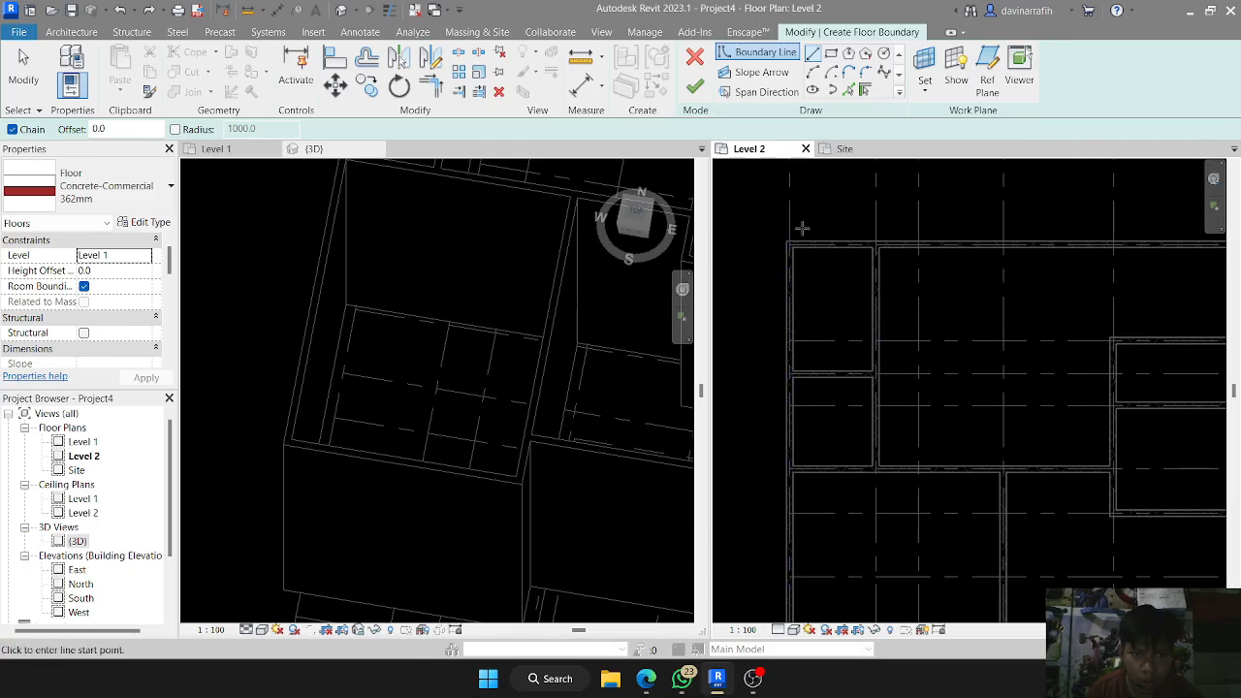
pyautogui.scroll(1, 813, 248)
pyautogui.scroll(1, 862, 251)
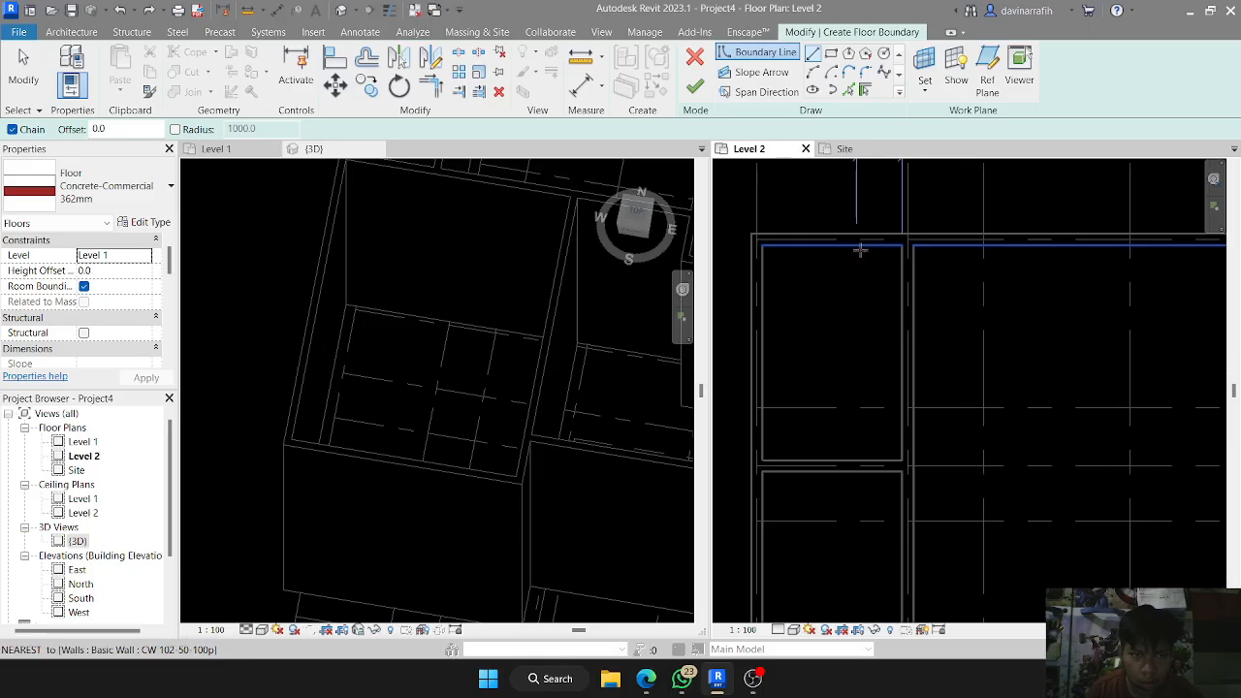
pyautogui.moveTo(862, 249); pyautogui.dragTo(885, 326, button='middle')
pyautogui.click(922, 322)
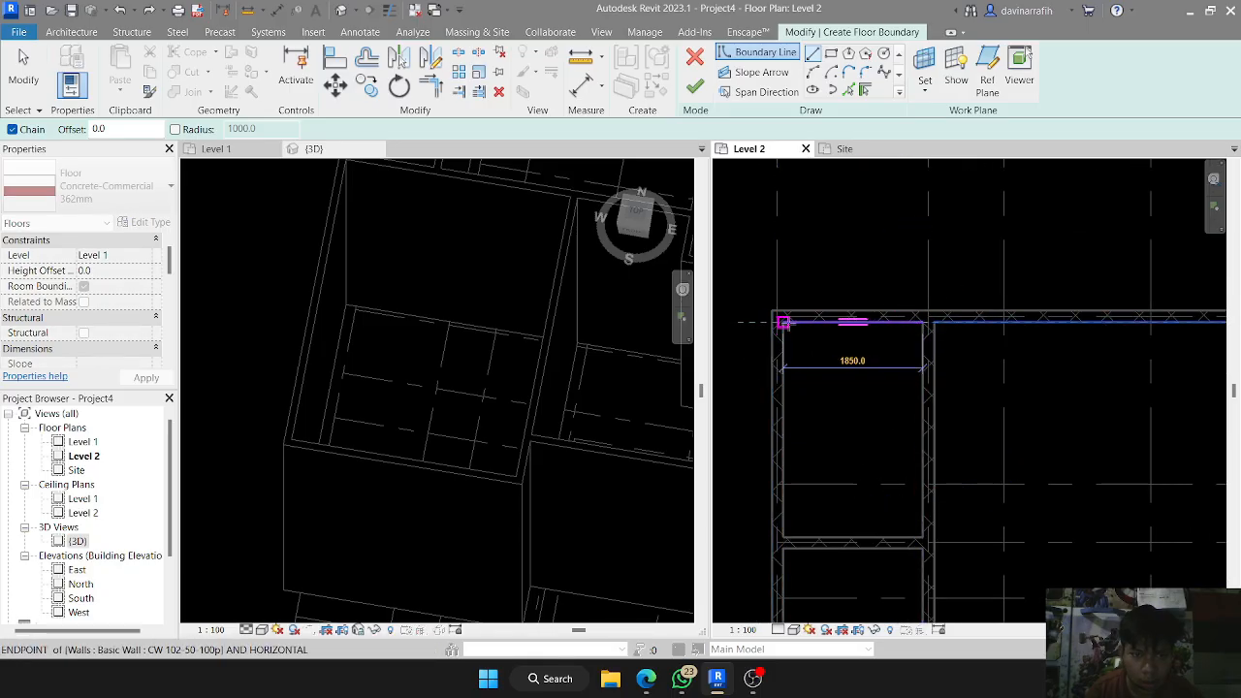
pyautogui.click(783, 321)
pyautogui.moveTo(802, 379); pyautogui.dragTo(796, 306, button='middle')
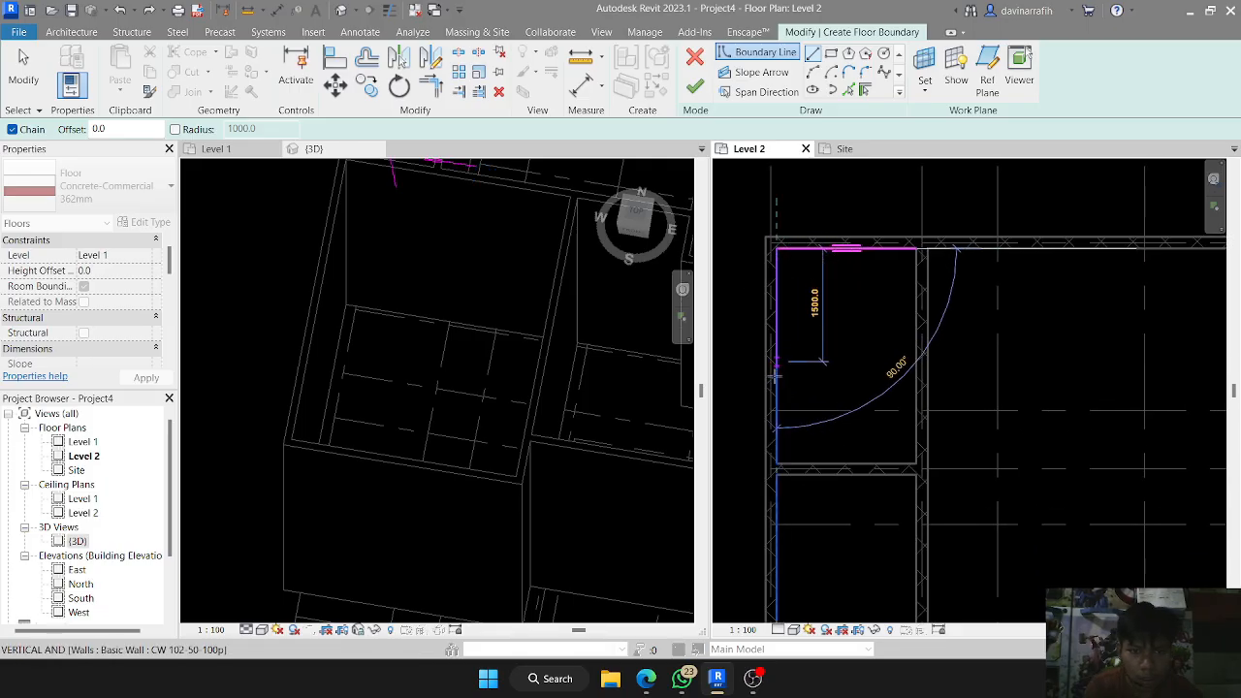
pyautogui.click(777, 464)
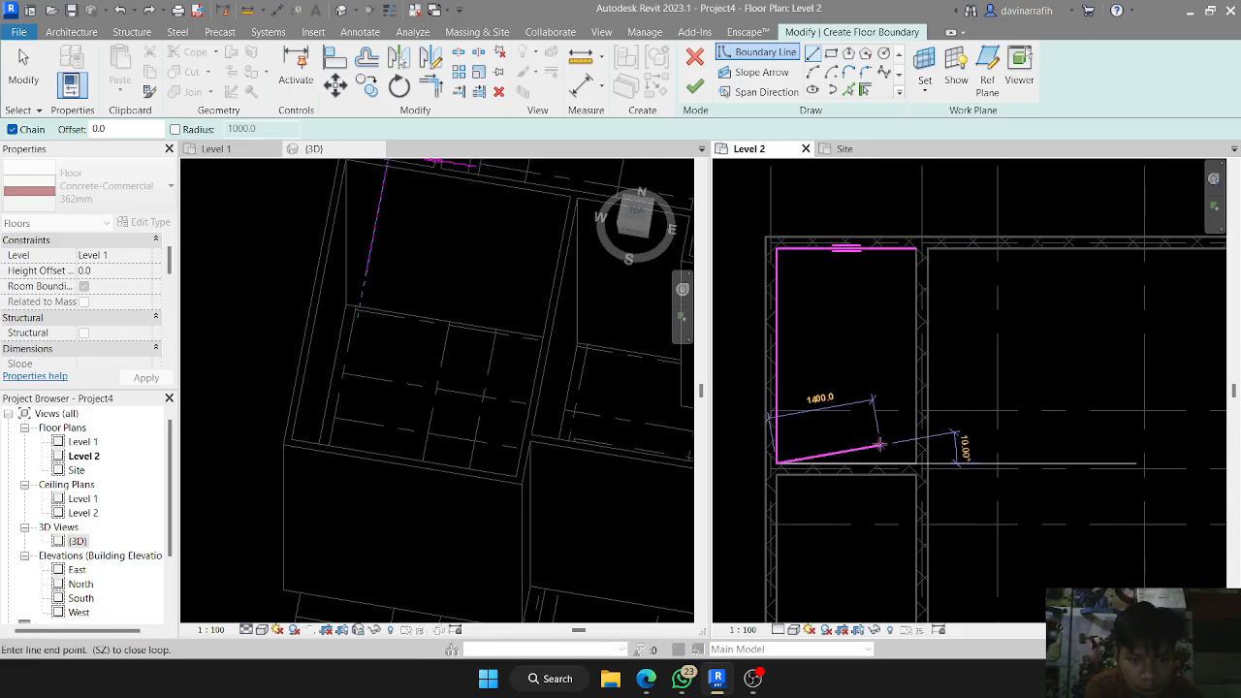
pyautogui.click(916, 464)
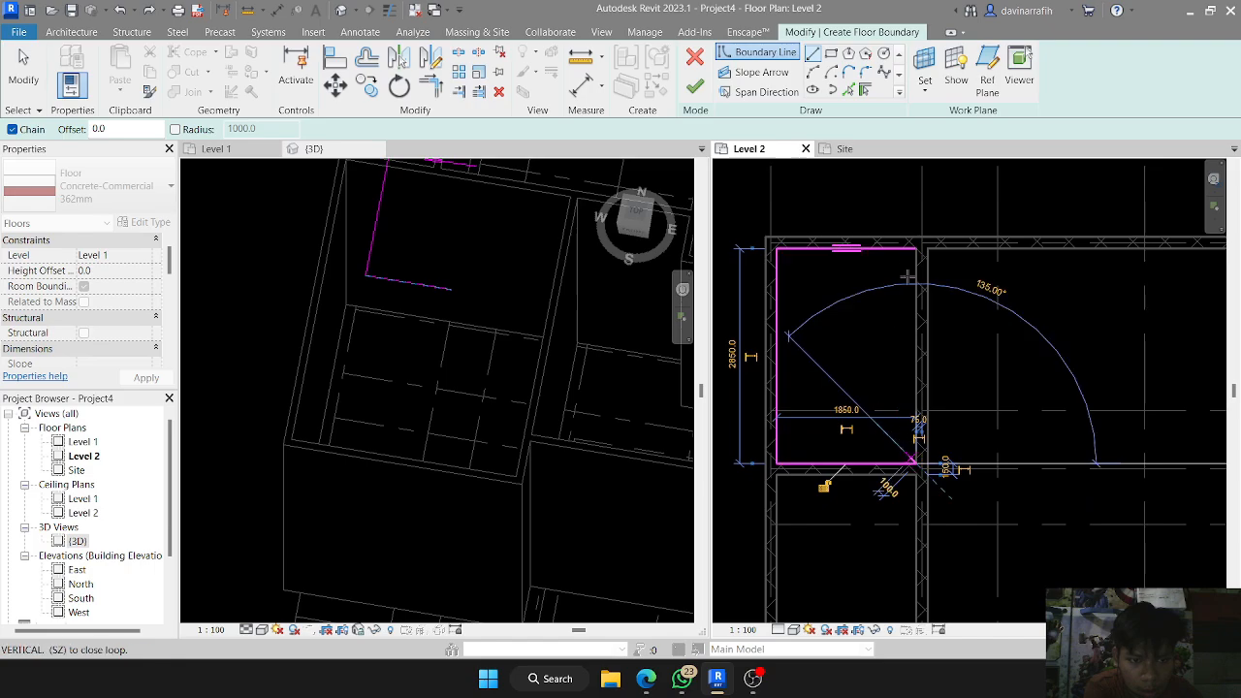
pyautogui.press('Escape')
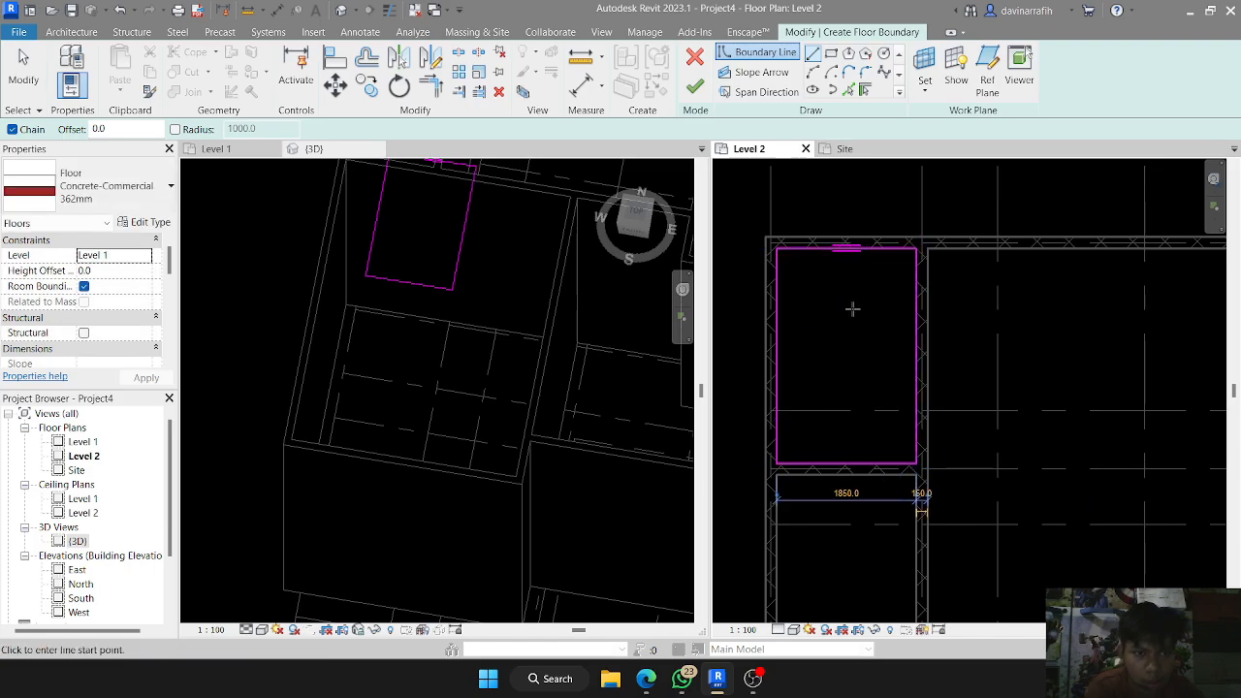
# - Hide the Properties palette and set the 3D view to look straight down on the sketched floor boundary
pyautogui.hotkey('ctrl', '1')
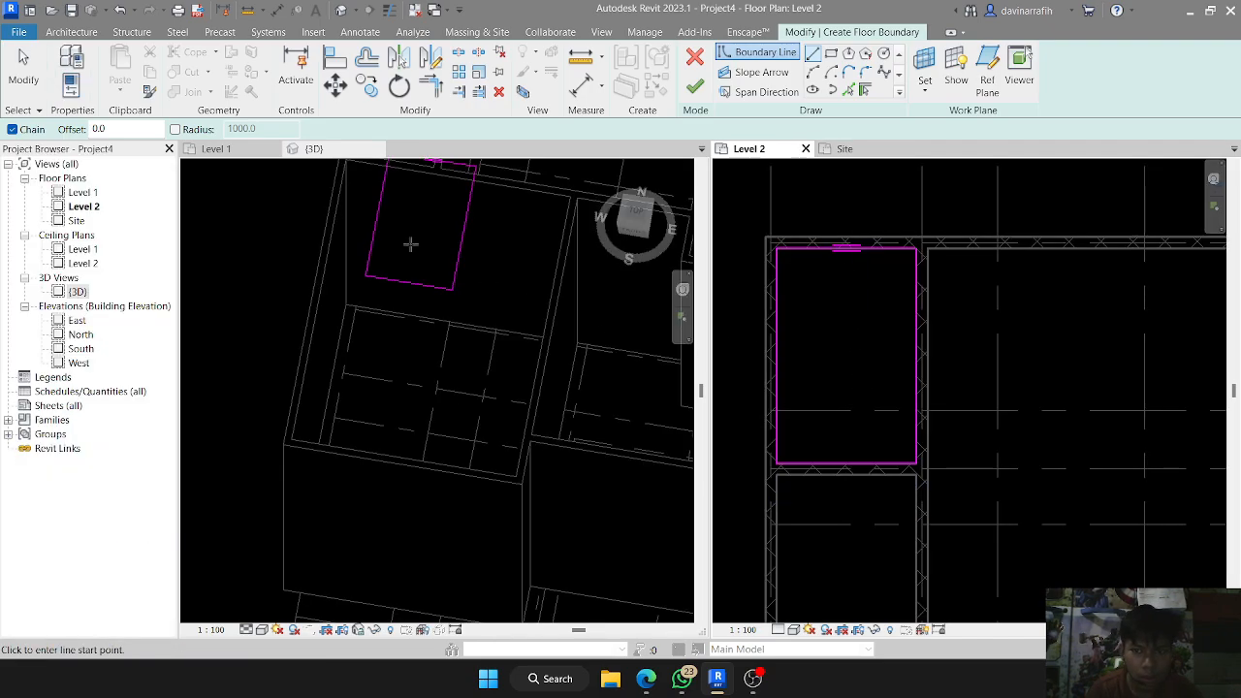
pyautogui.moveTo(383, 322); pyautogui.dragTo(358, 489, button='middle')
pyautogui.press('Escape')
pyautogui.scroll(1, 257, 286)
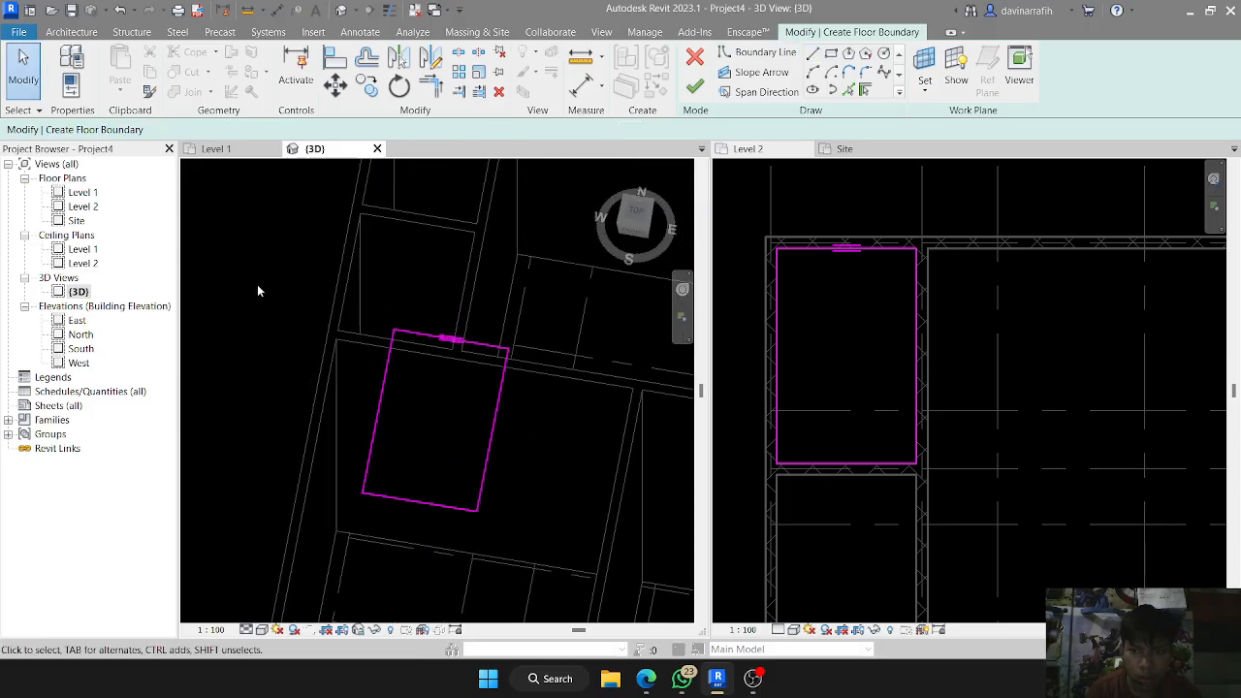
pyautogui.moveTo(374, 281); pyautogui.dragTo(369, 431, button='middle')
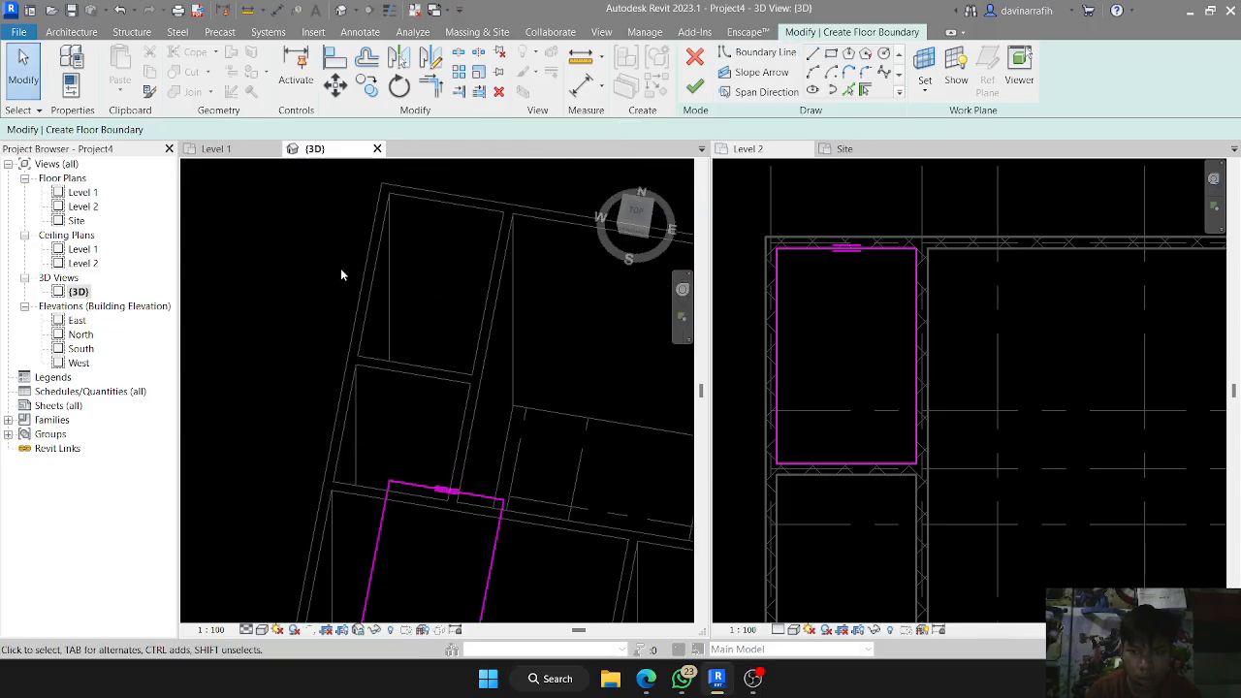
pyautogui.click(638, 213)
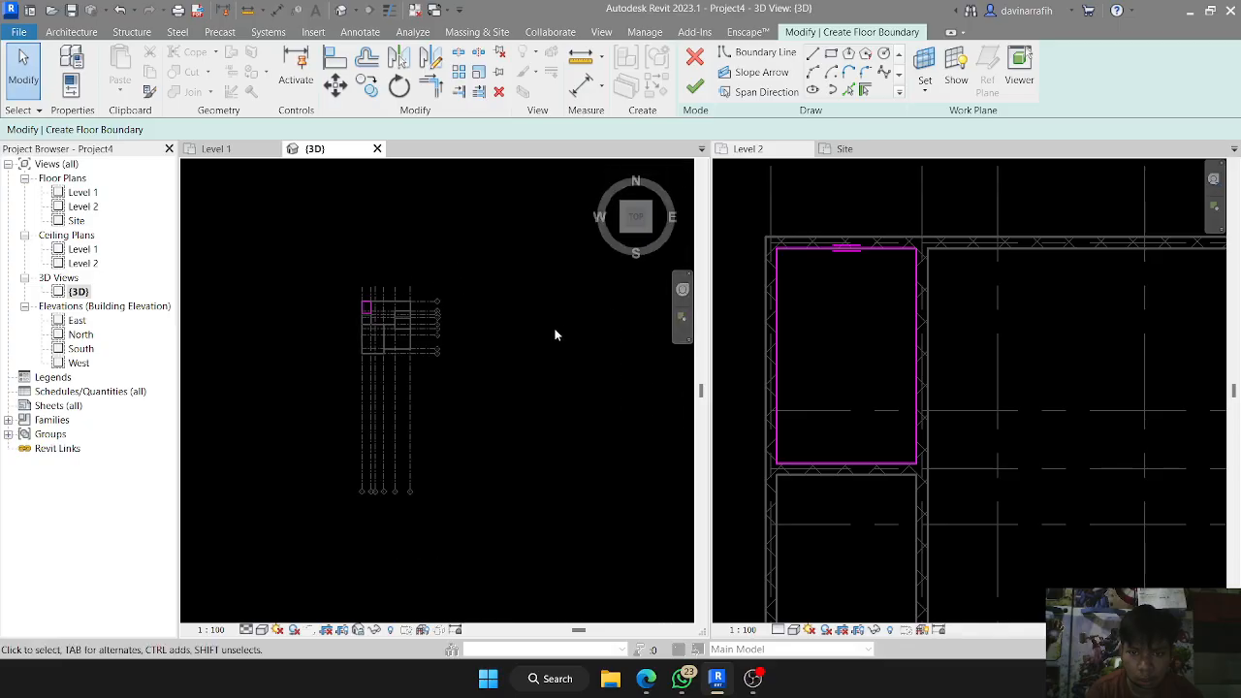
pyautogui.scroll(5, 343, 285)
pyautogui.scroll(1, 340, 287)
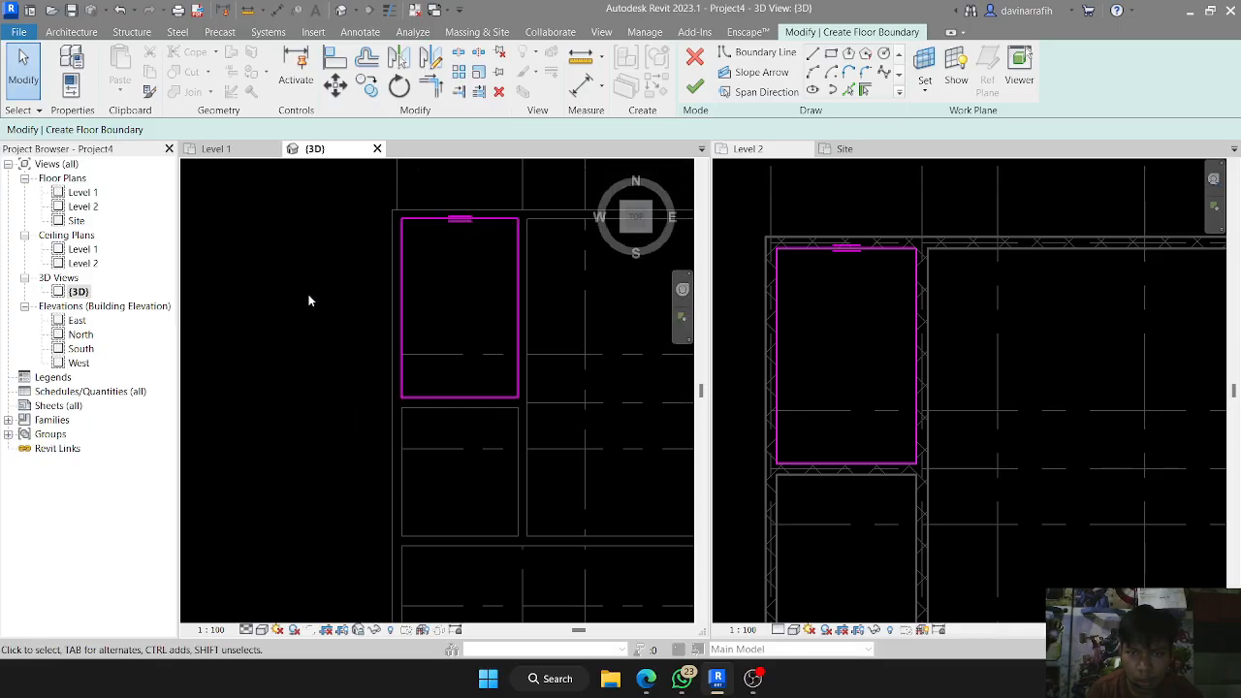
# - Finish the floor boundary sketch and dismiss the save reminder without saving the project
pyautogui.click(702, 93)
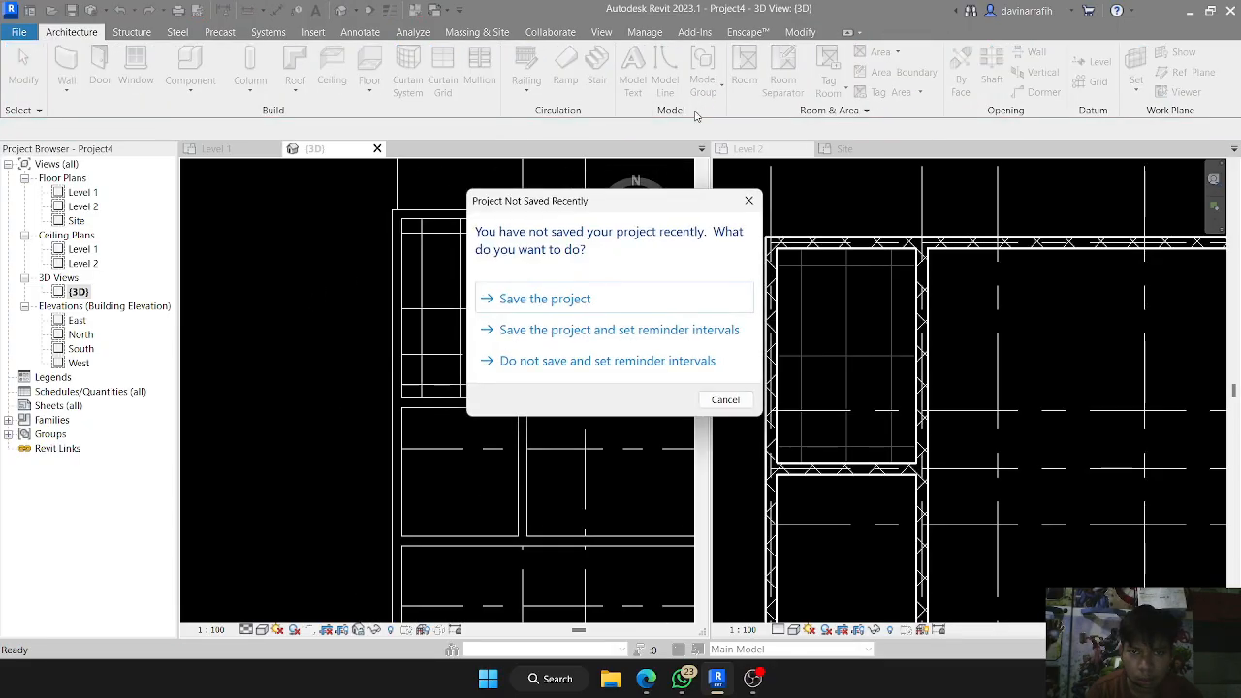
pyautogui.click(749, 201)
pyautogui.click(449, 272)
pyautogui.click(299, 349)
# - Inspect the new floor and surrounding walls in the 3D view from above and from an oblique corner angle
pyautogui.scroll(1, 287, 363)
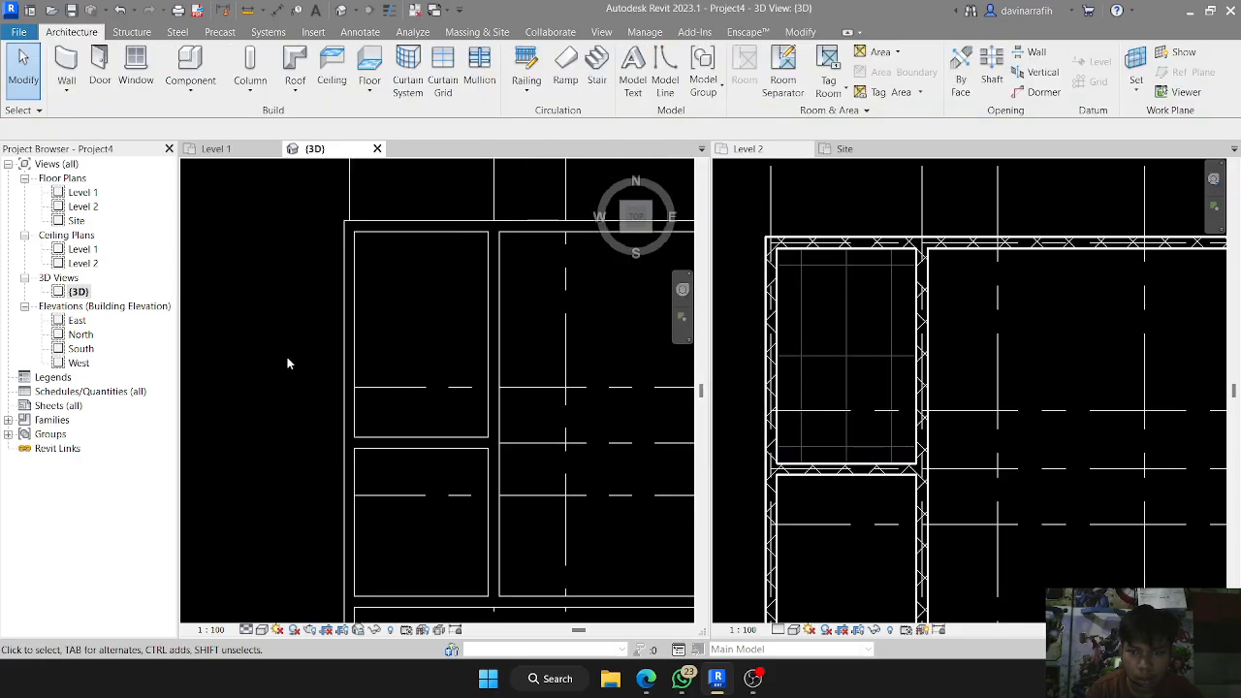
pyautogui.scroll(-2, 291, 361)
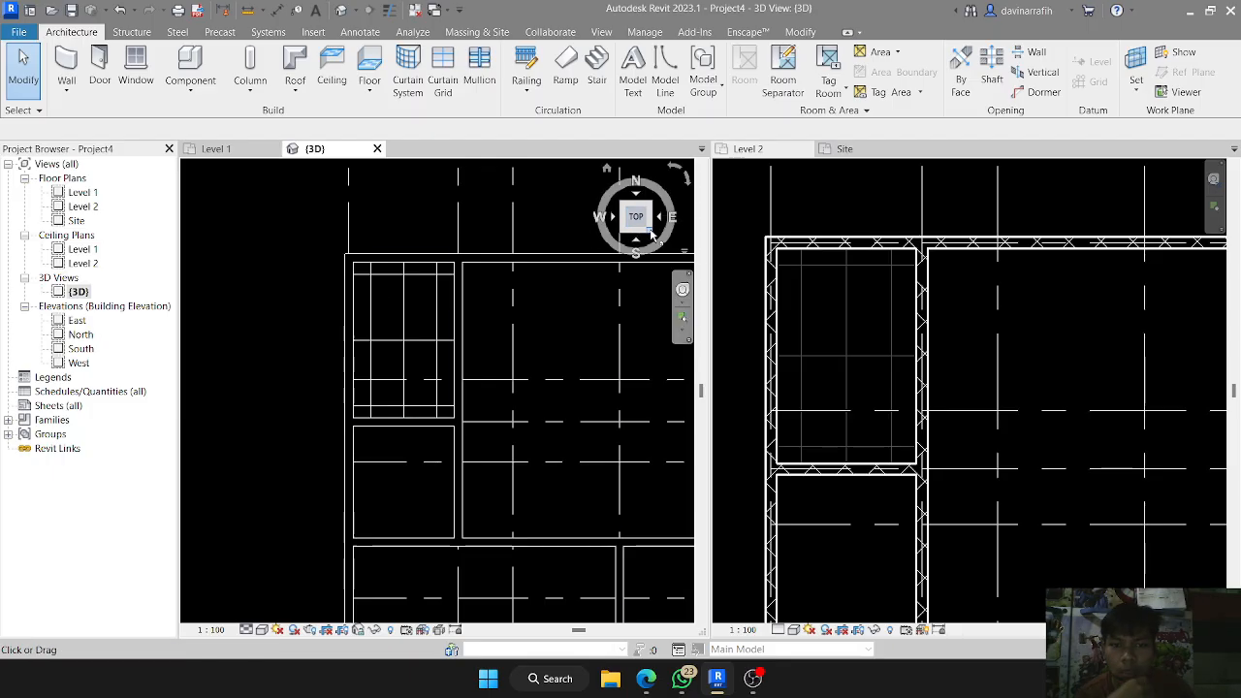
pyautogui.moveTo(652, 236); pyautogui.dragTo(496, 418)
pyautogui.moveTo(471, 349); pyautogui.dragTo(428, 401, button='middle')
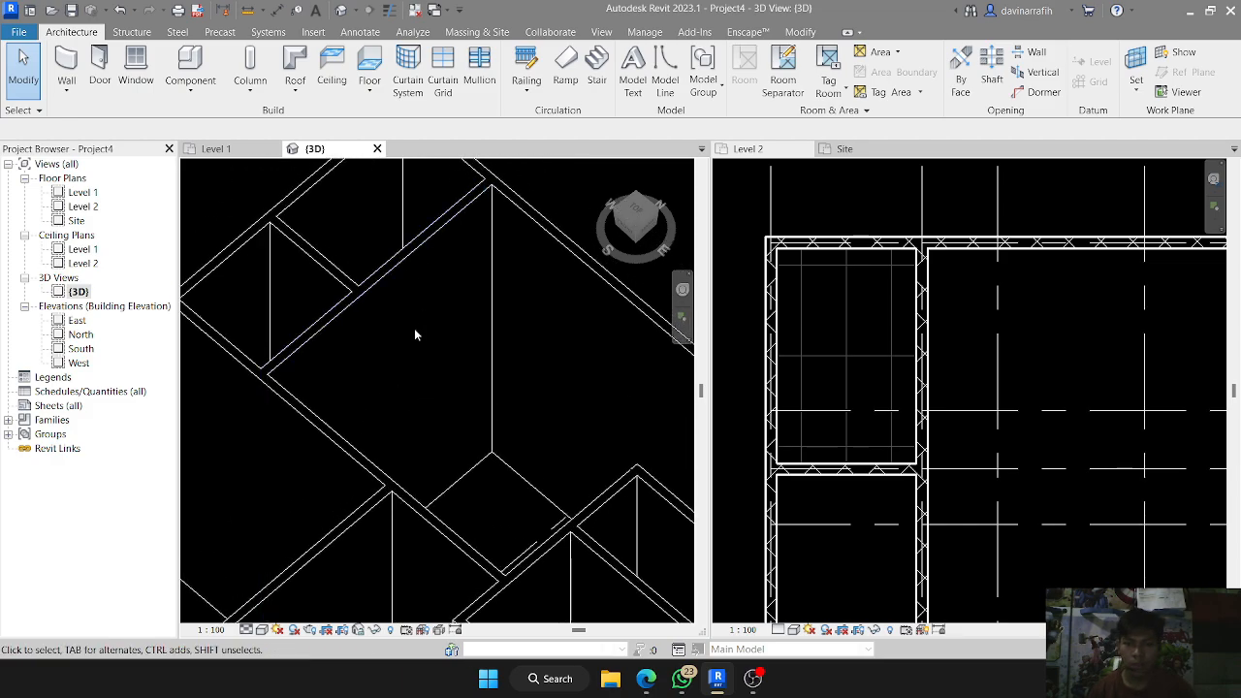
pyautogui.moveTo(416, 332); pyautogui.dragTo(422, 397, button='middle')
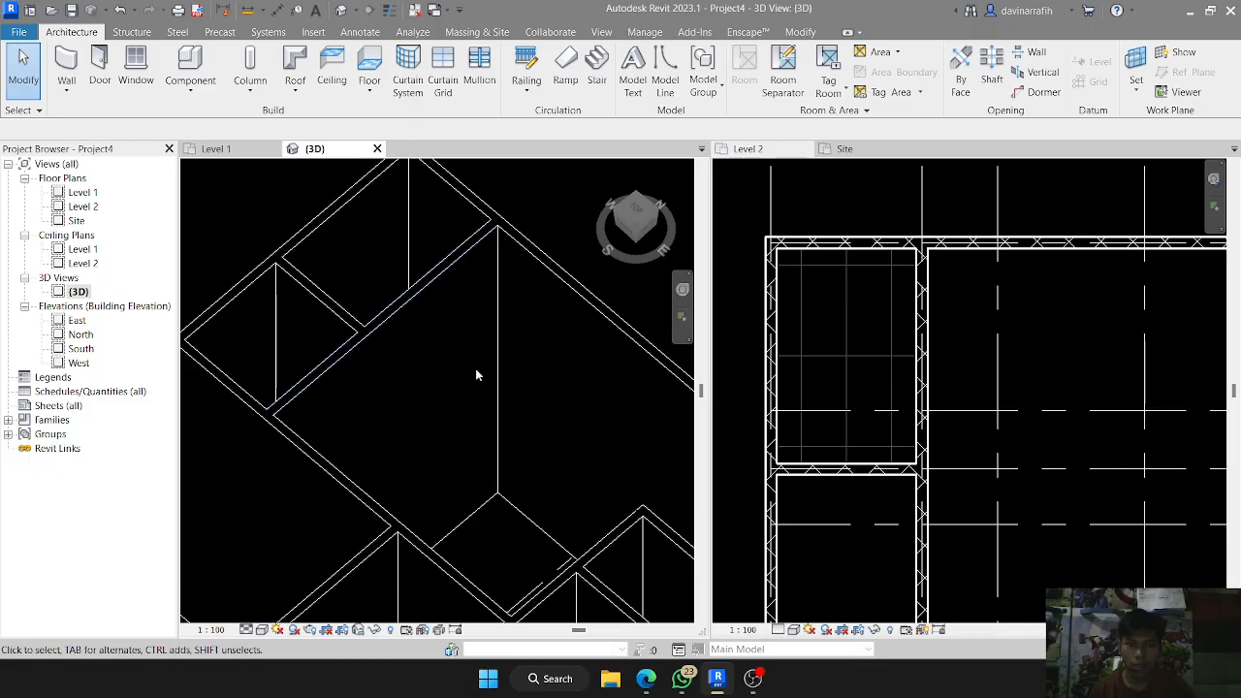
# - Draw a north-south section line just east of the tiled room in the Level 2 plan, facing west, and open its section view
pyautogui.click(772, 376)
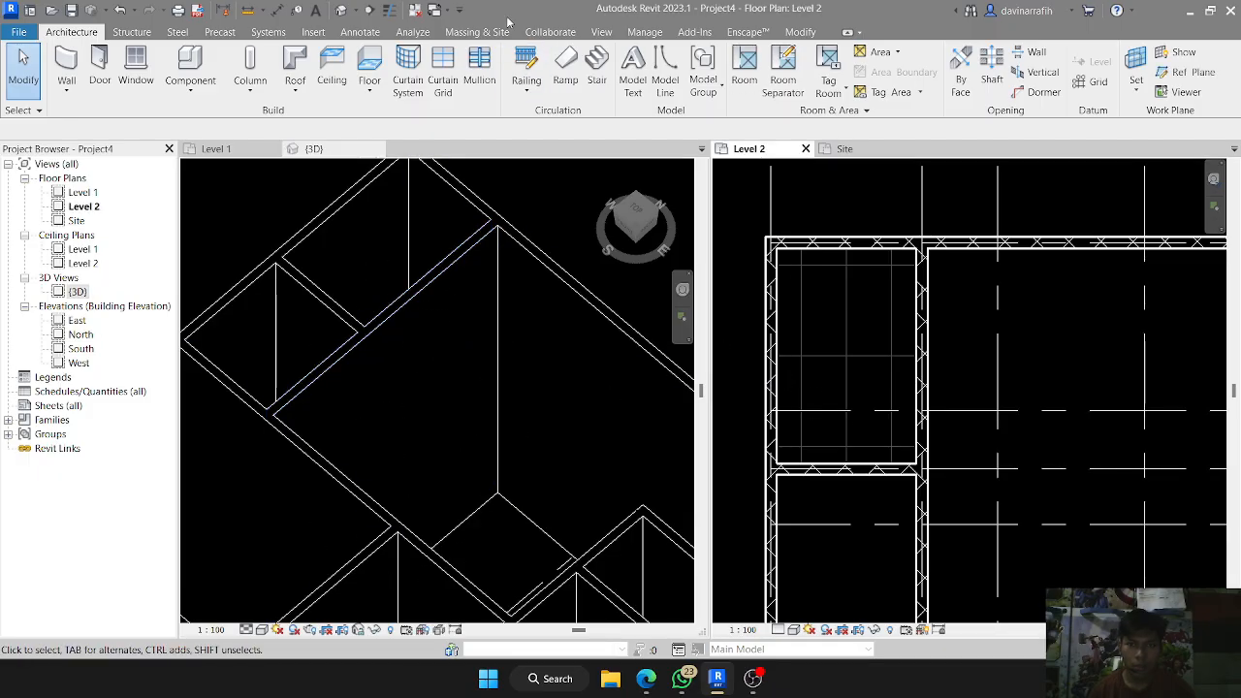
pyautogui.moveTo(873, 304); pyautogui.dragTo(779, 255, button='middle')
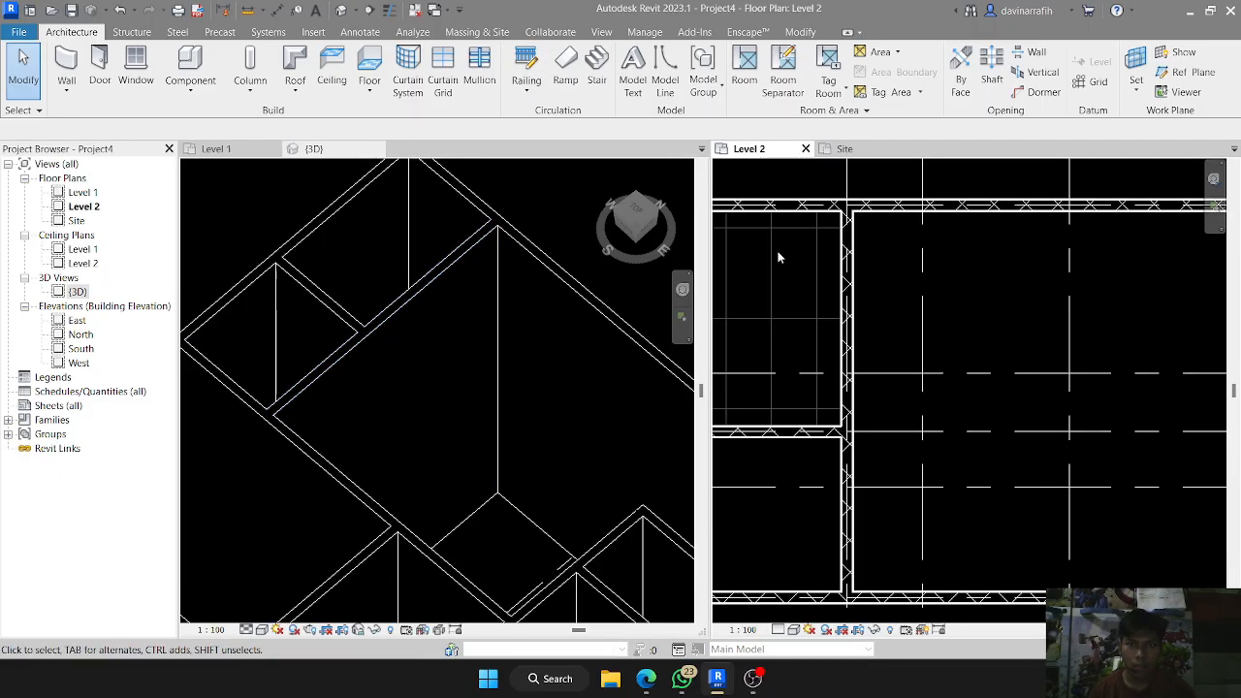
pyautogui.click(370, 10)
pyautogui.scroll(-4, 903, 288)
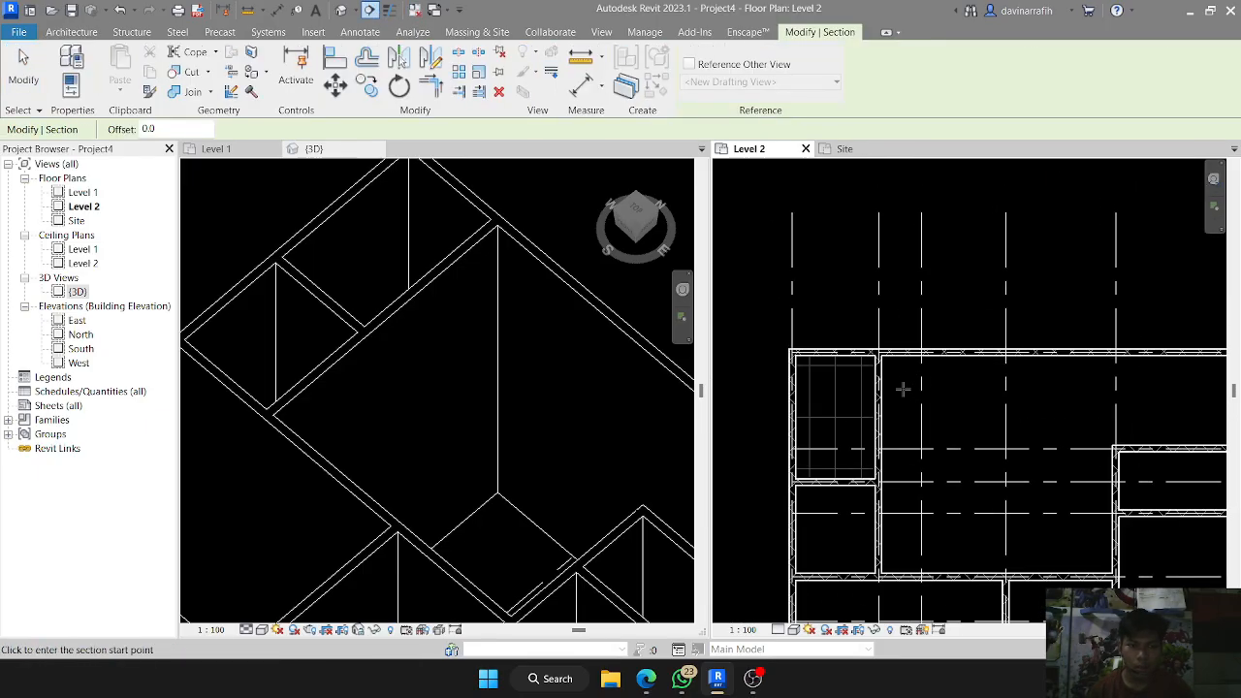
pyautogui.click(911, 506)
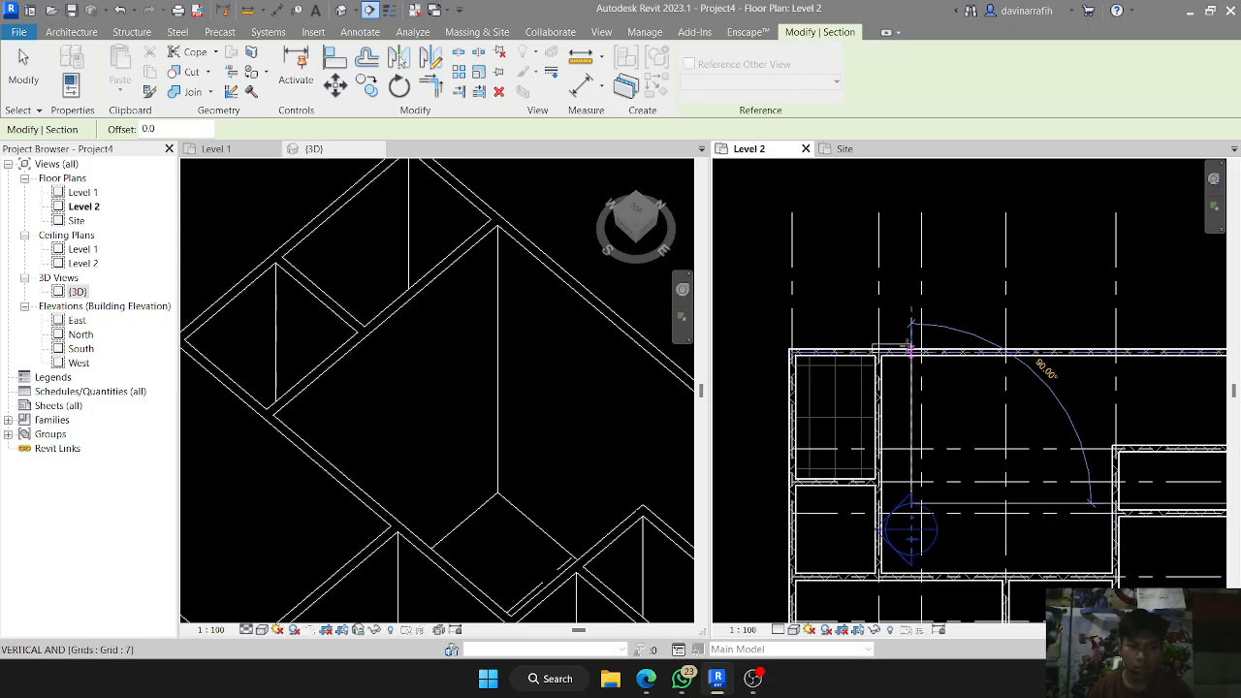
pyautogui.click(909, 309)
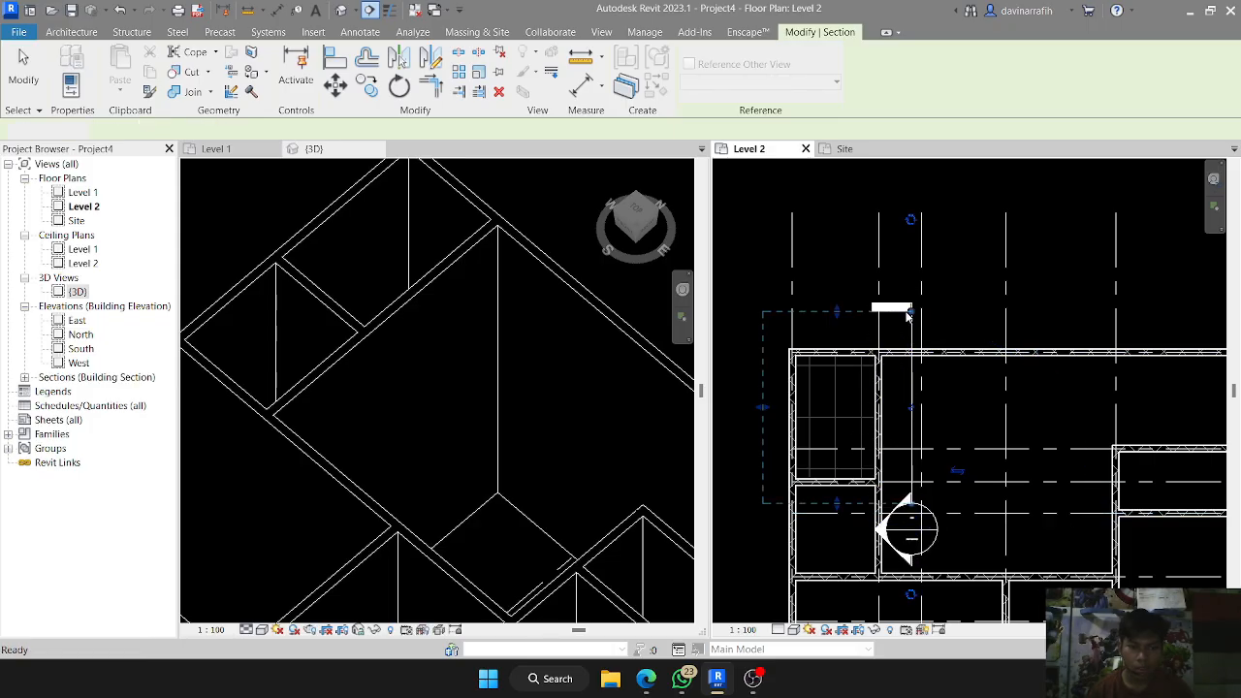
pyautogui.rightClick(912, 393)
pyautogui.click(968, 315)
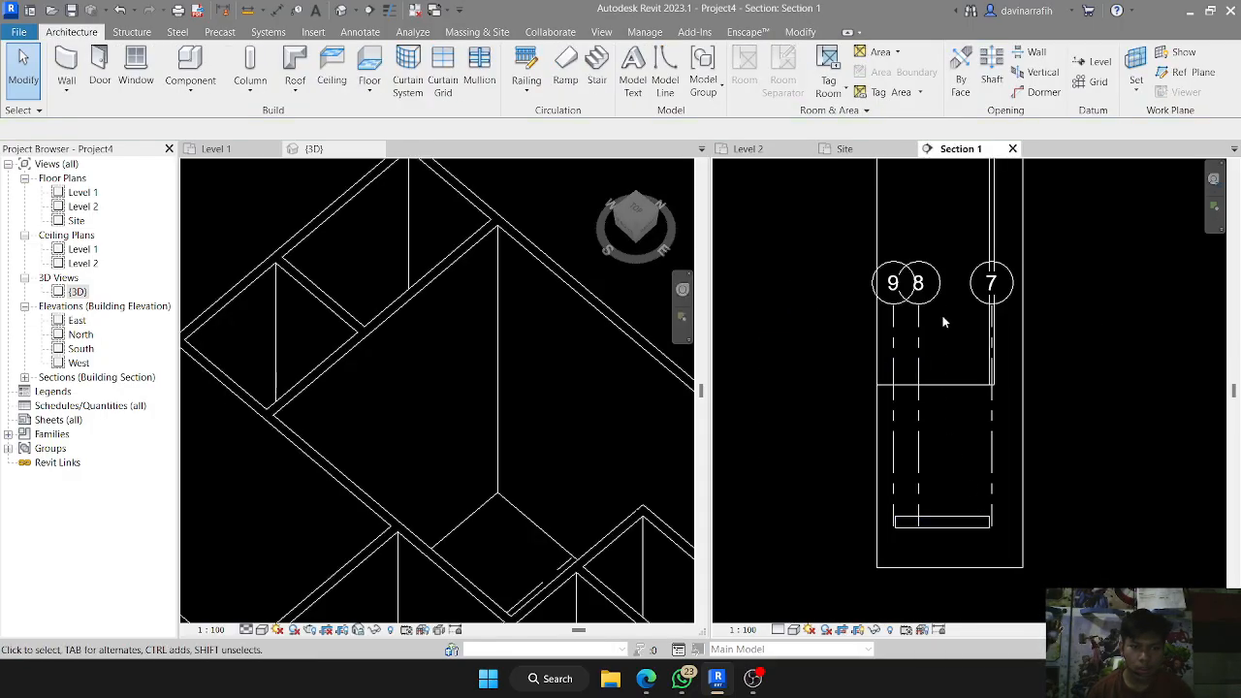
# - Examine the floor's height relative to the walls at grids 7, 8 and 9 in the Section 1 view
pyautogui.moveTo(944, 322); pyautogui.dragTo(925, 395, button='middle')
pyautogui.scroll(2, 921, 331)
pyautogui.scroll(-2, 923, 338)
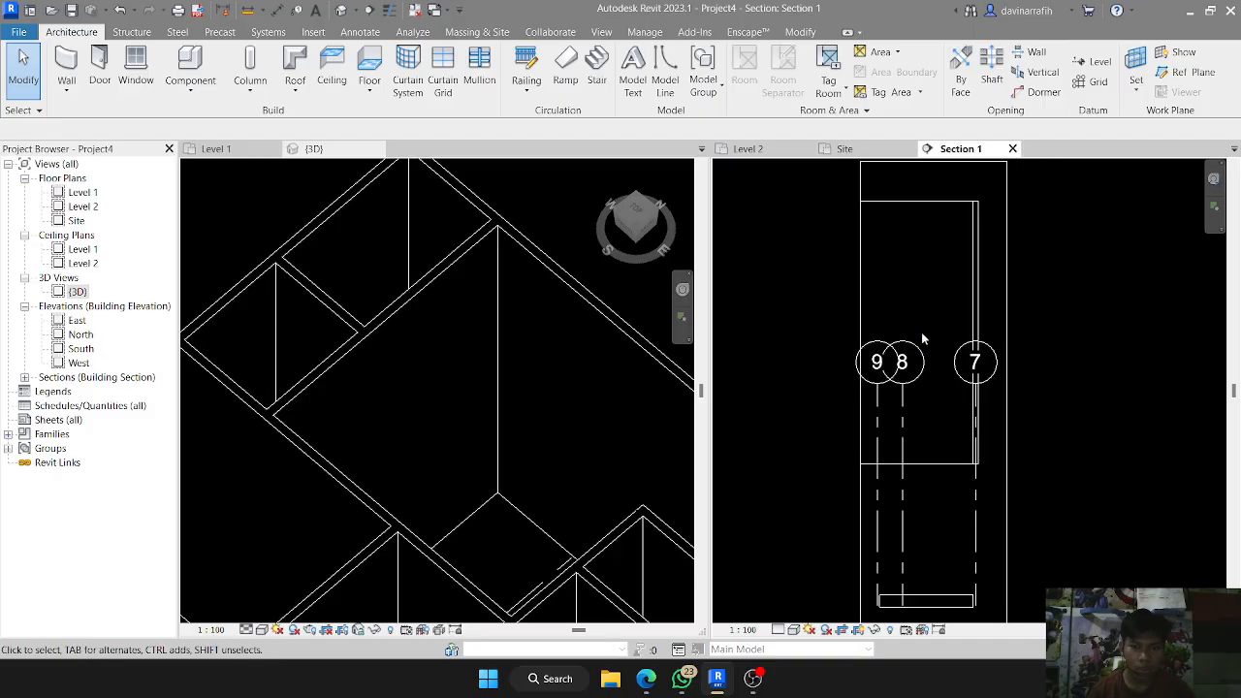
pyautogui.scroll(-3, 922, 338)
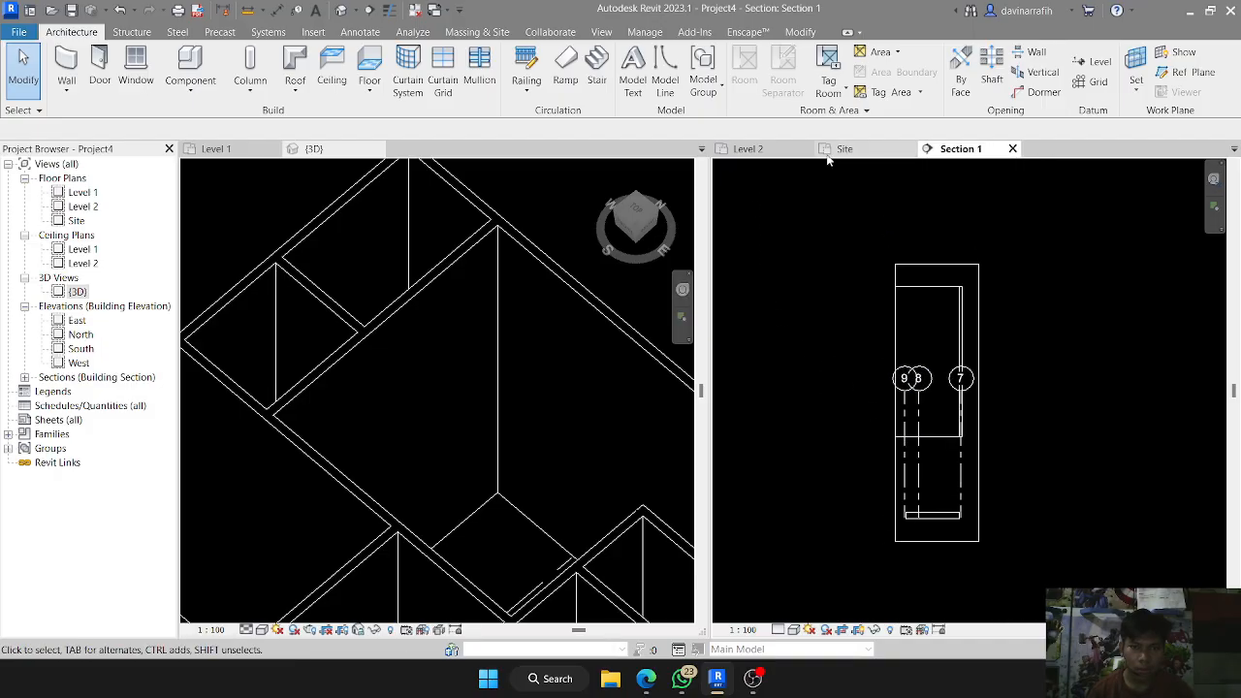
pyautogui.click(749, 149)
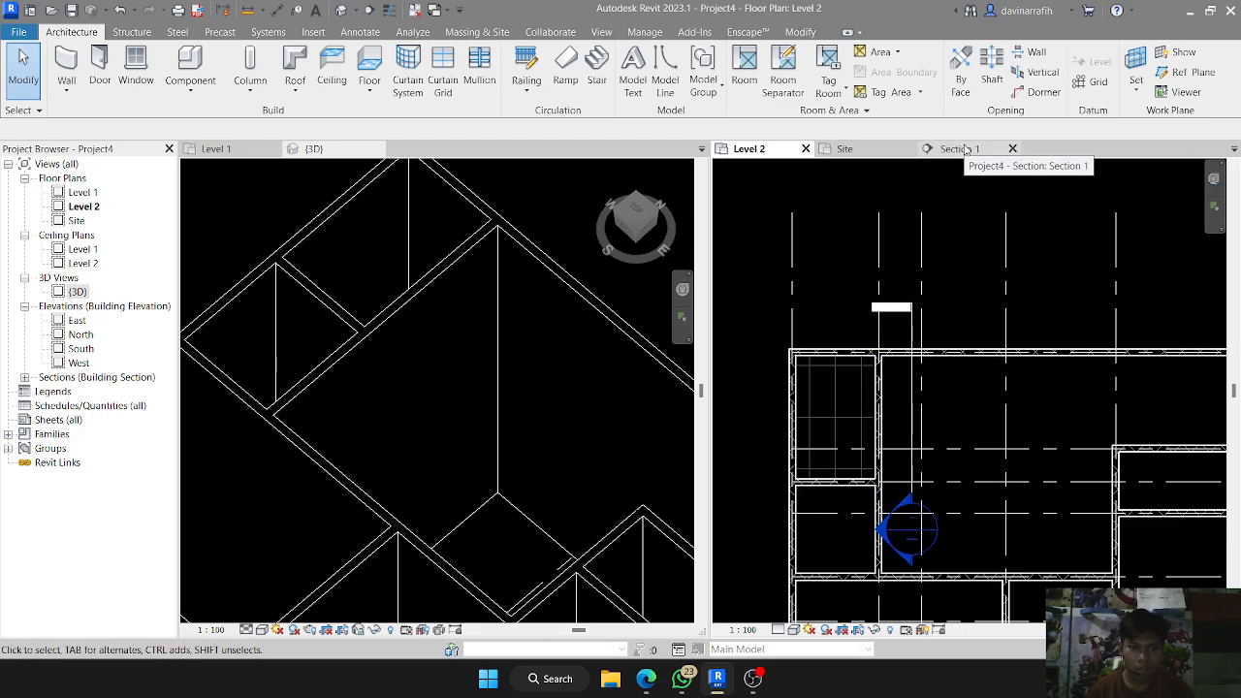
pyautogui.click(965, 149)
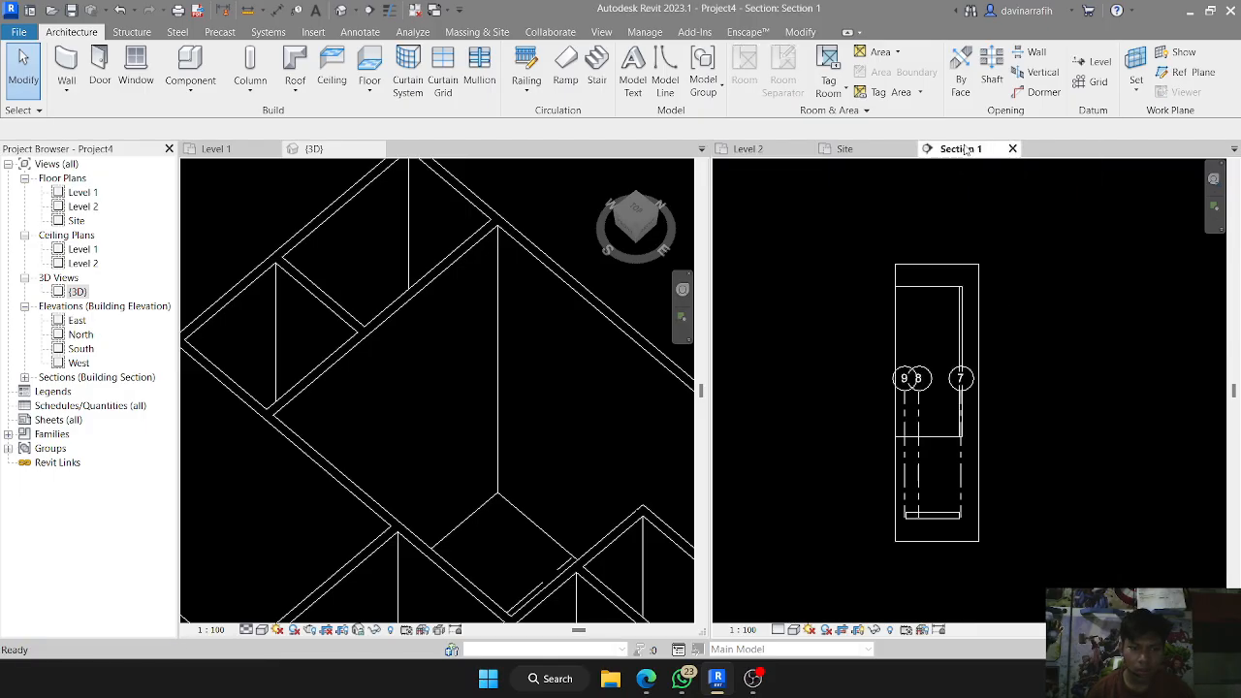
pyautogui.scroll(2, 929, 419)
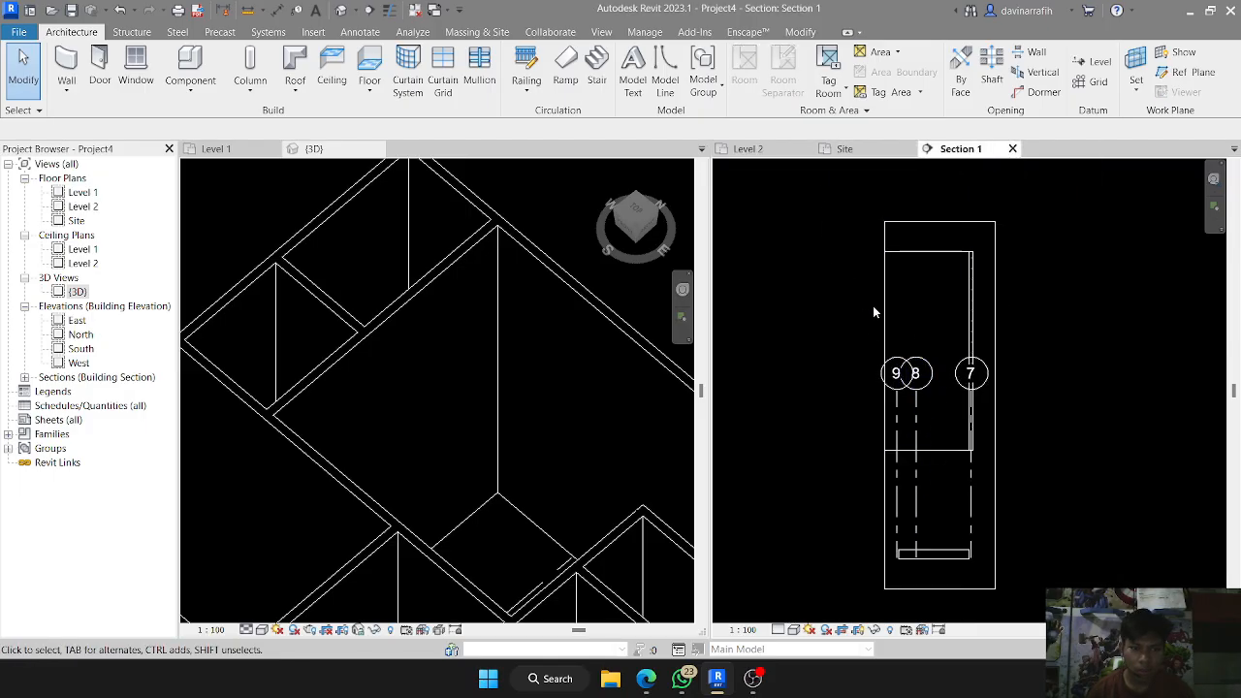
# - Compare the section line and northwest room in the Level 2 plan with the Section 1 view
pyautogui.click(748, 148)
pyautogui.moveTo(962, 381); pyautogui.dragTo(739, 343, button='middle')
pyautogui.scroll(-1, 739, 343)
pyautogui.moveTo(1028, 349)
pyautogui.mouseDown(button='middle')
pyautogui.moveTo(824, 349)
pyautogui.moveTo(1136, 346)
pyautogui.mouseUp(button='middle')
pyautogui.scroll(1, 873, 339)
pyautogui.scroll(-1, 1136, 345)
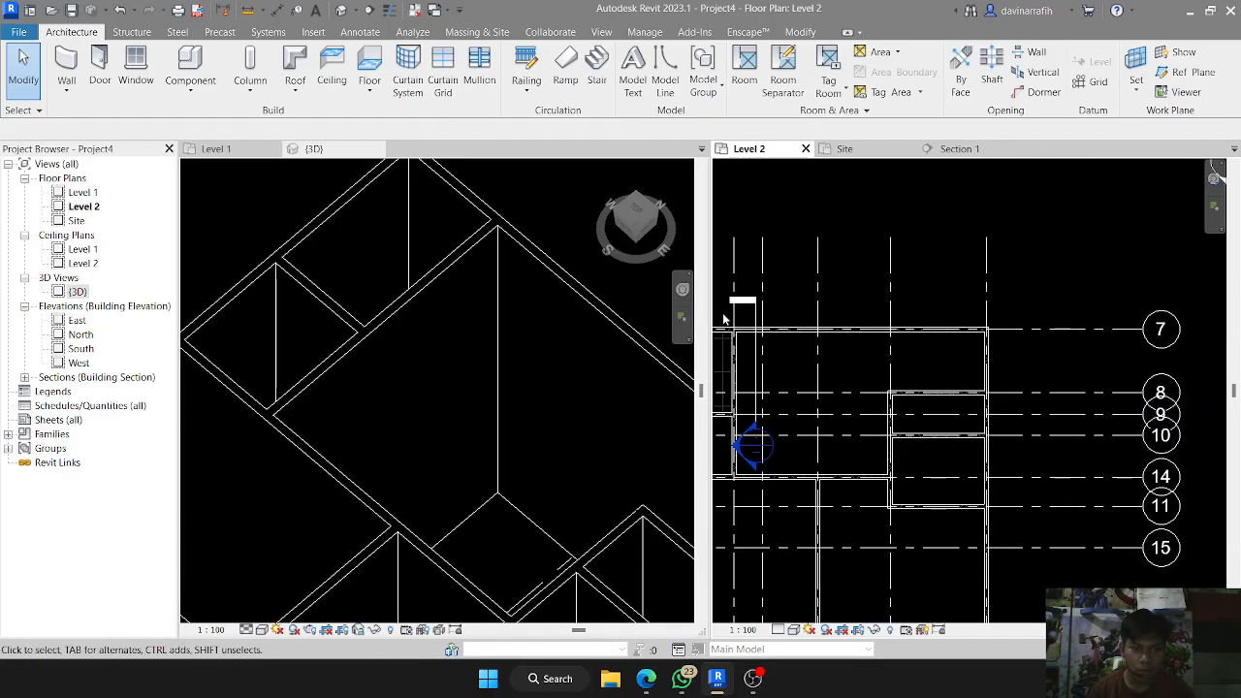
pyautogui.moveTo(732, 324)
pyautogui.mouseDown(button='middle')
pyautogui.moveTo(885, 344)
pyautogui.moveTo(807, 341)
pyautogui.mouseUp(button='middle')
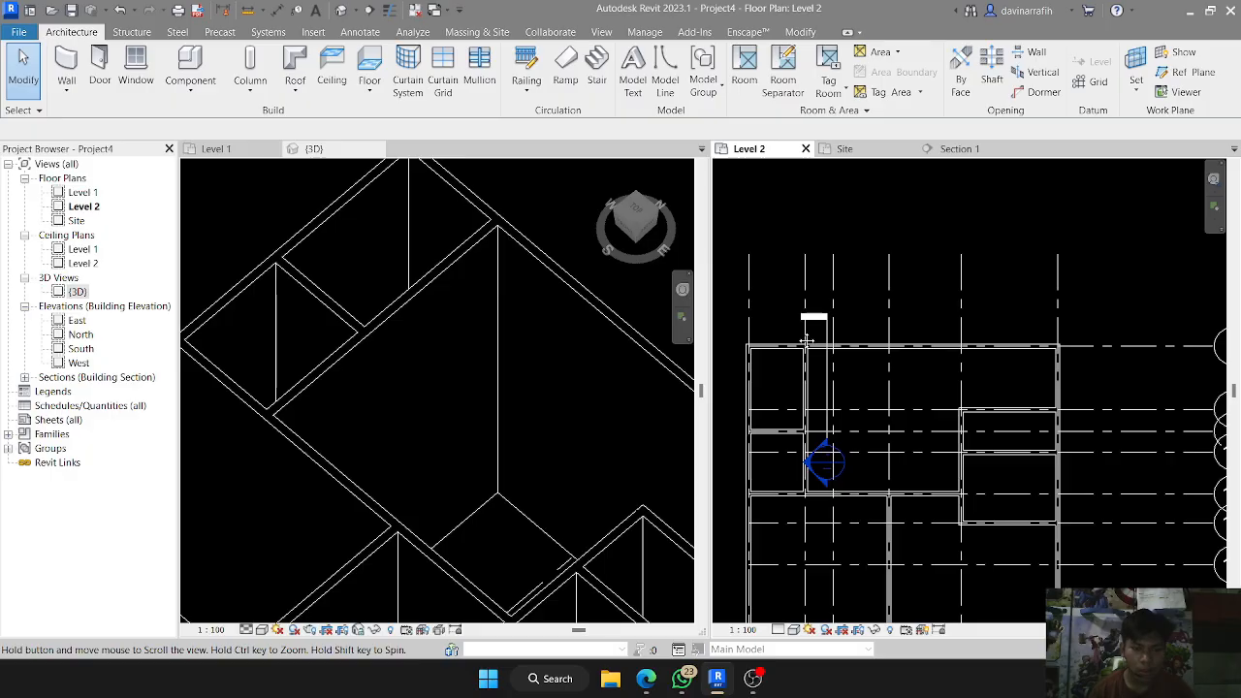
pyautogui.scroll(1, 820, 410)
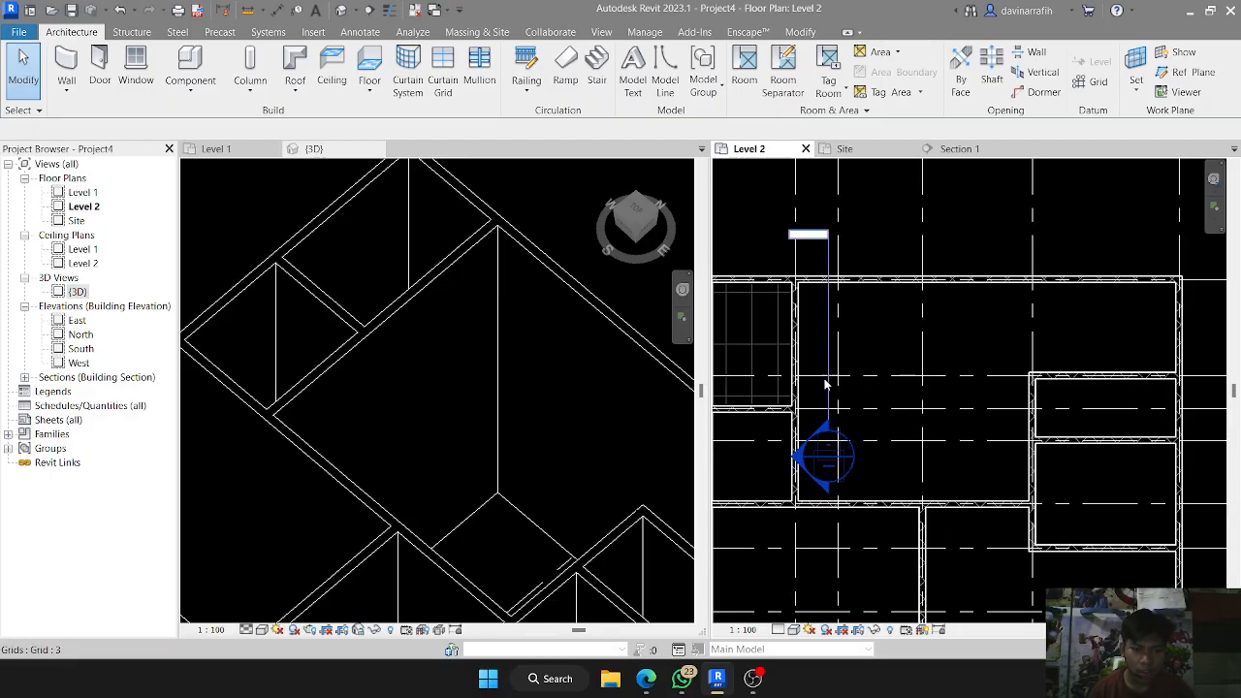
pyautogui.scroll(-2, 829, 407)
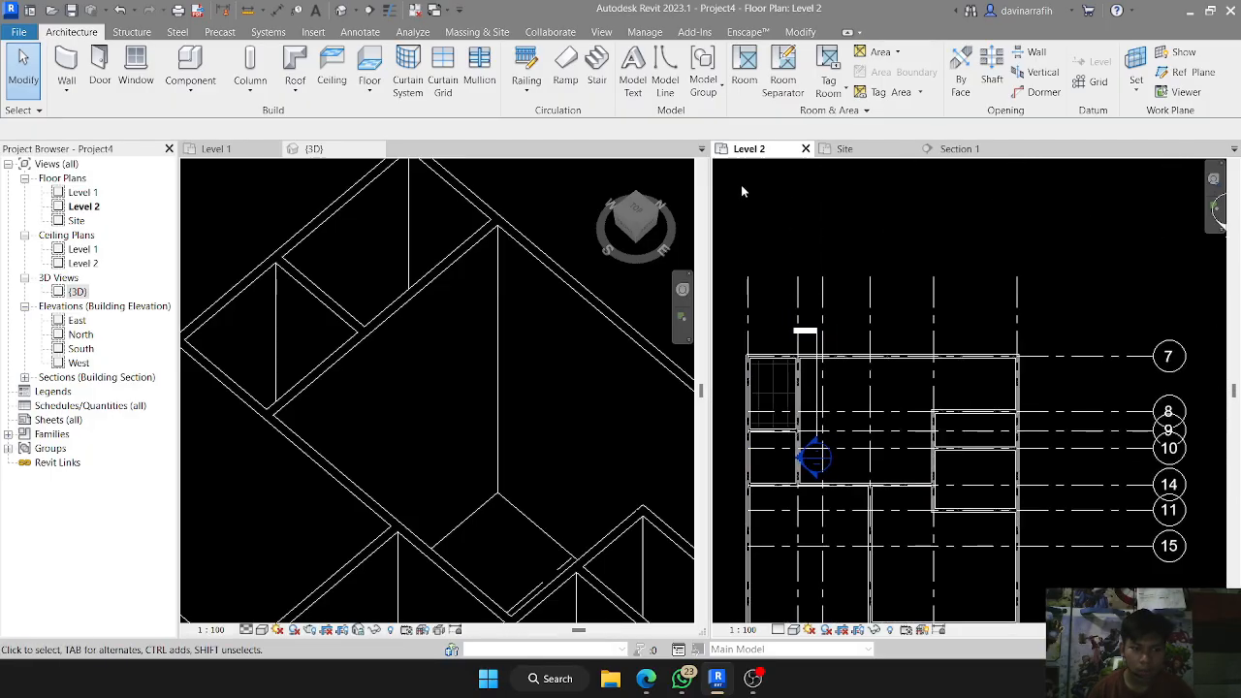
pyautogui.click(955, 149)
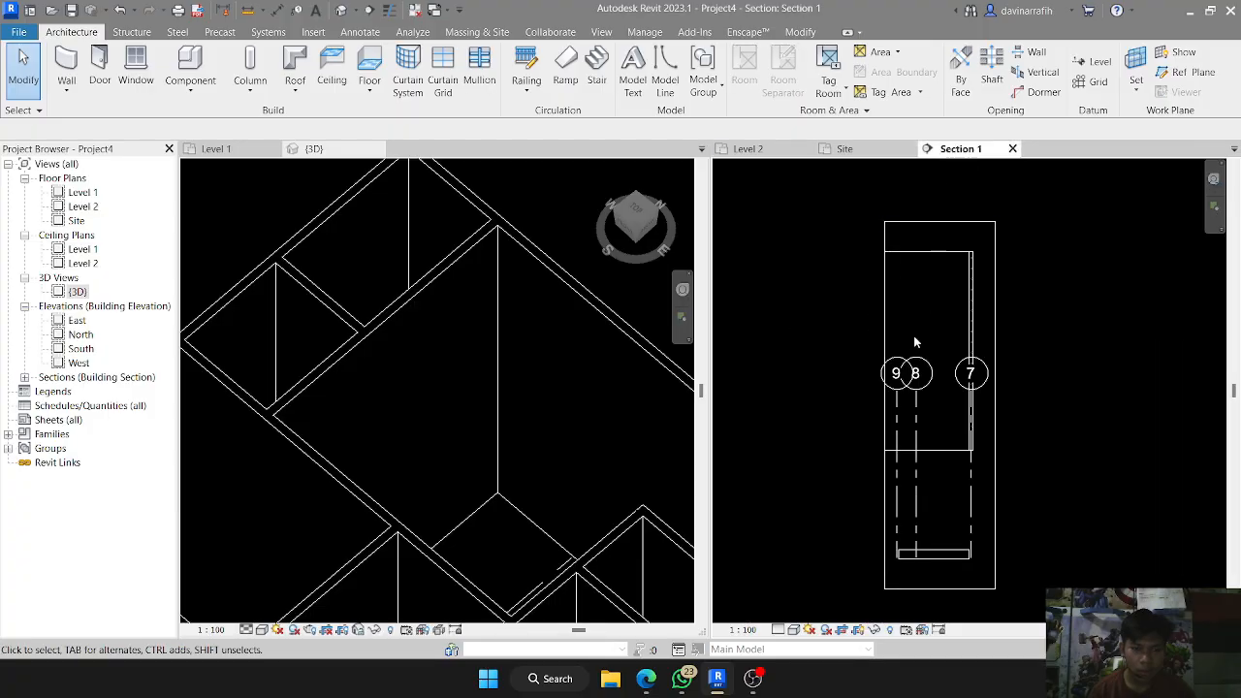
pyautogui.click(781, 149)
pyautogui.scroll(2, 780, 411)
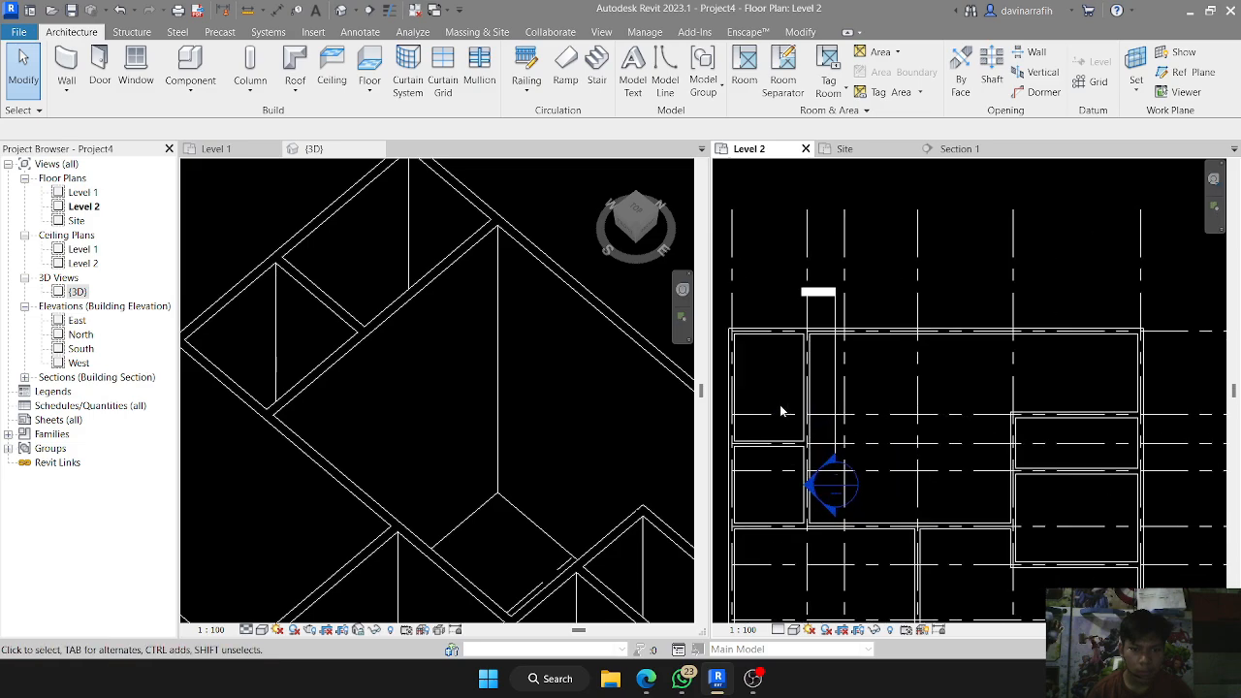
# - Select the long wall east of the northwest rooms in the Section 1 view and open its profile for editing
pyautogui.scroll(2, 780, 411)
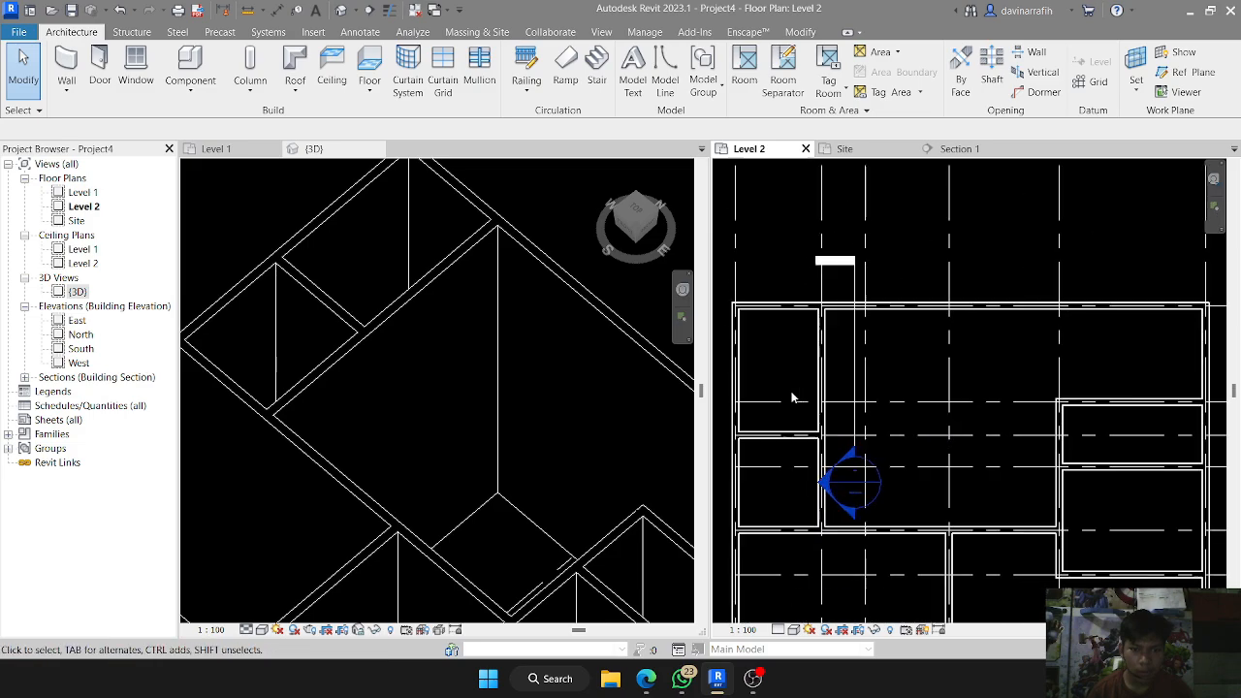
pyautogui.click(958, 149)
pyautogui.scroll(3, 899, 393)
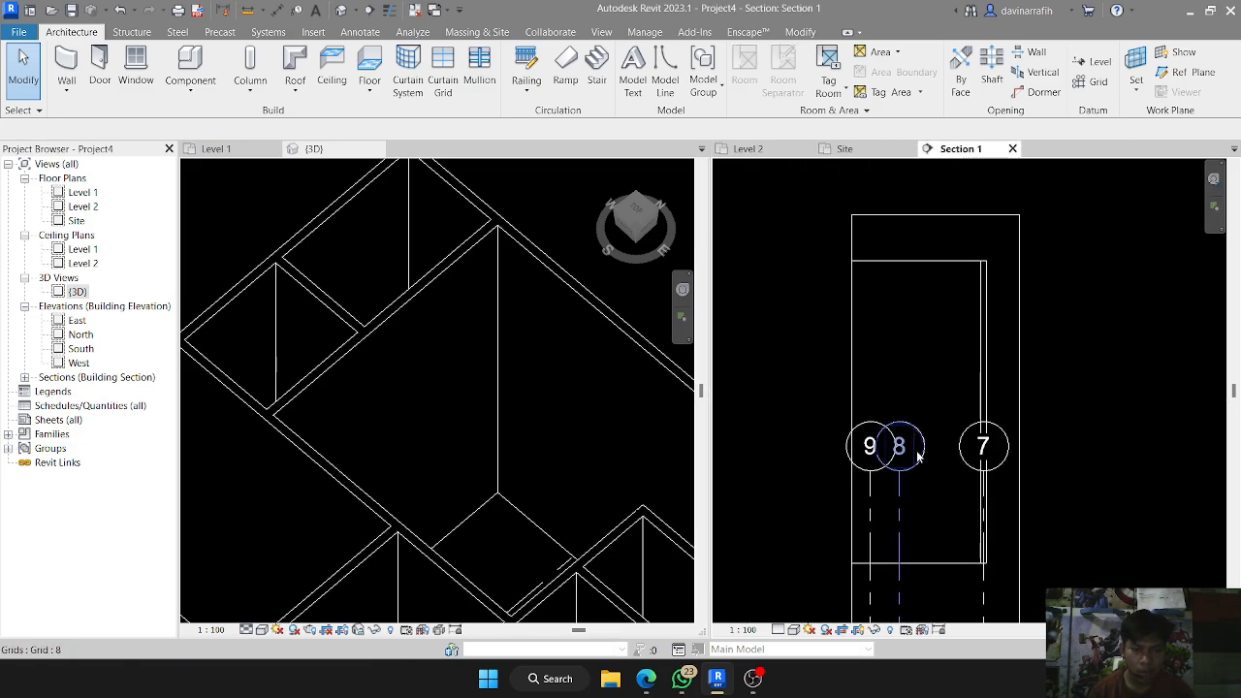
pyautogui.scroll(2, 909, 374)
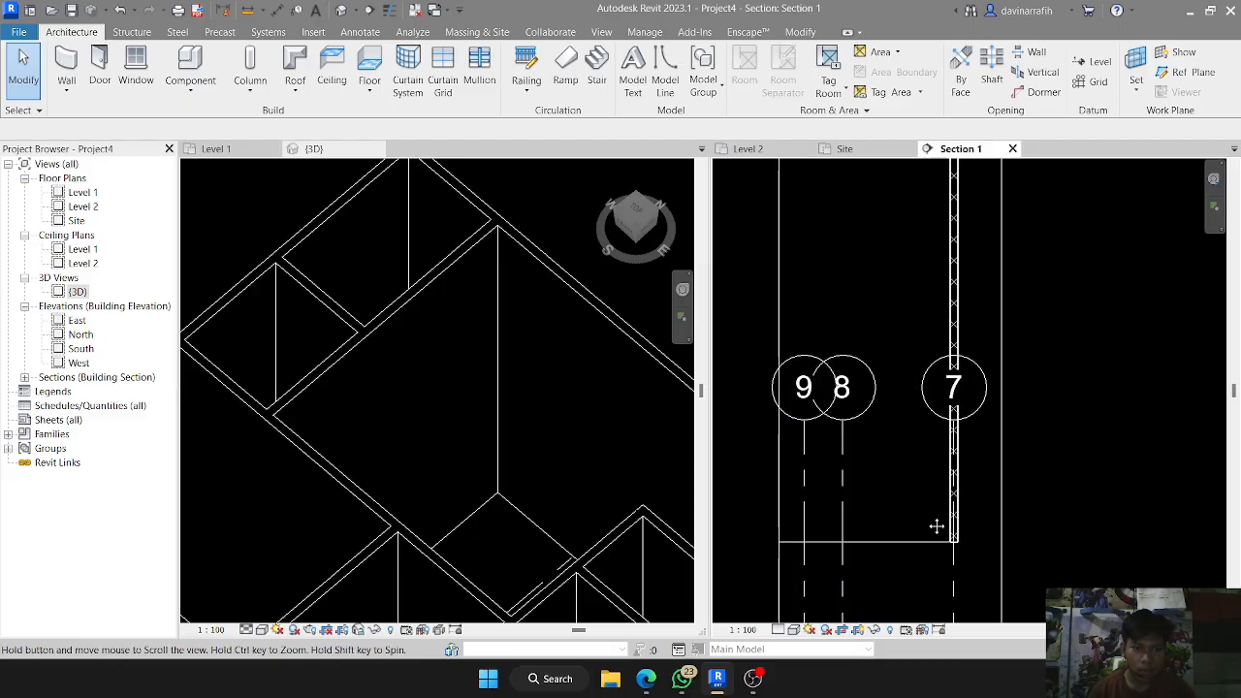
pyautogui.moveTo(937, 523); pyautogui.dragTo(902, 510, button='middle')
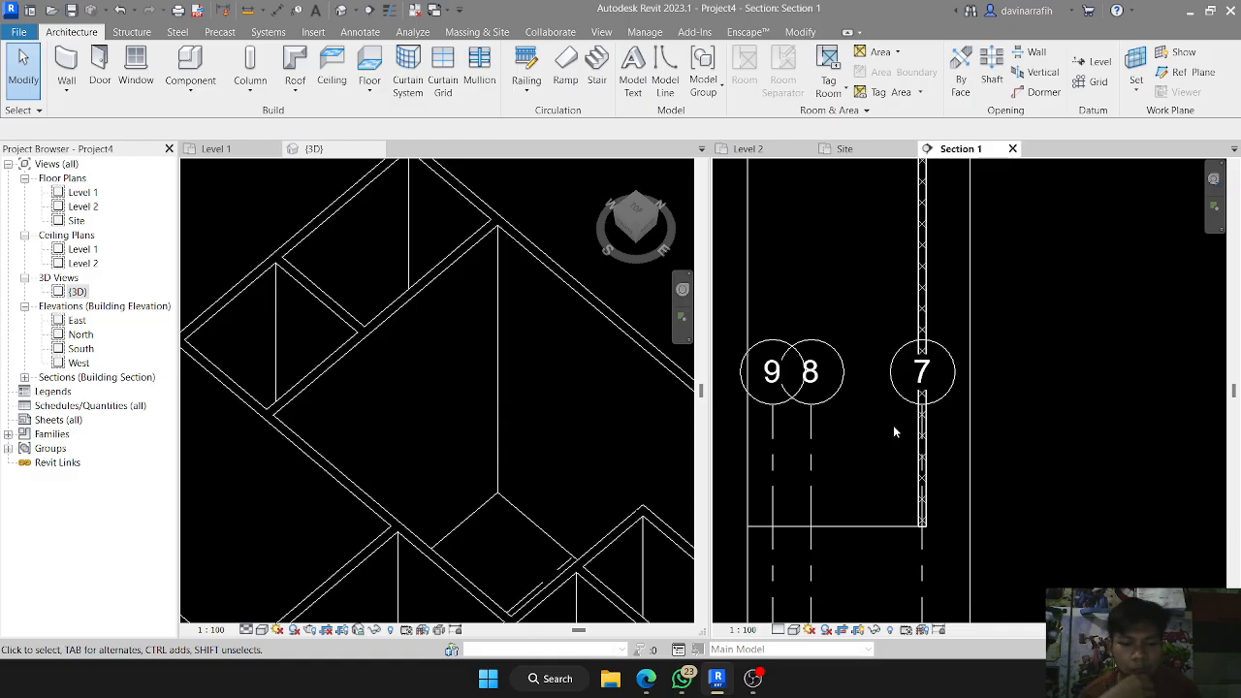
pyautogui.moveTo(824, 376); pyautogui.dragTo(809, 398, button='middle')
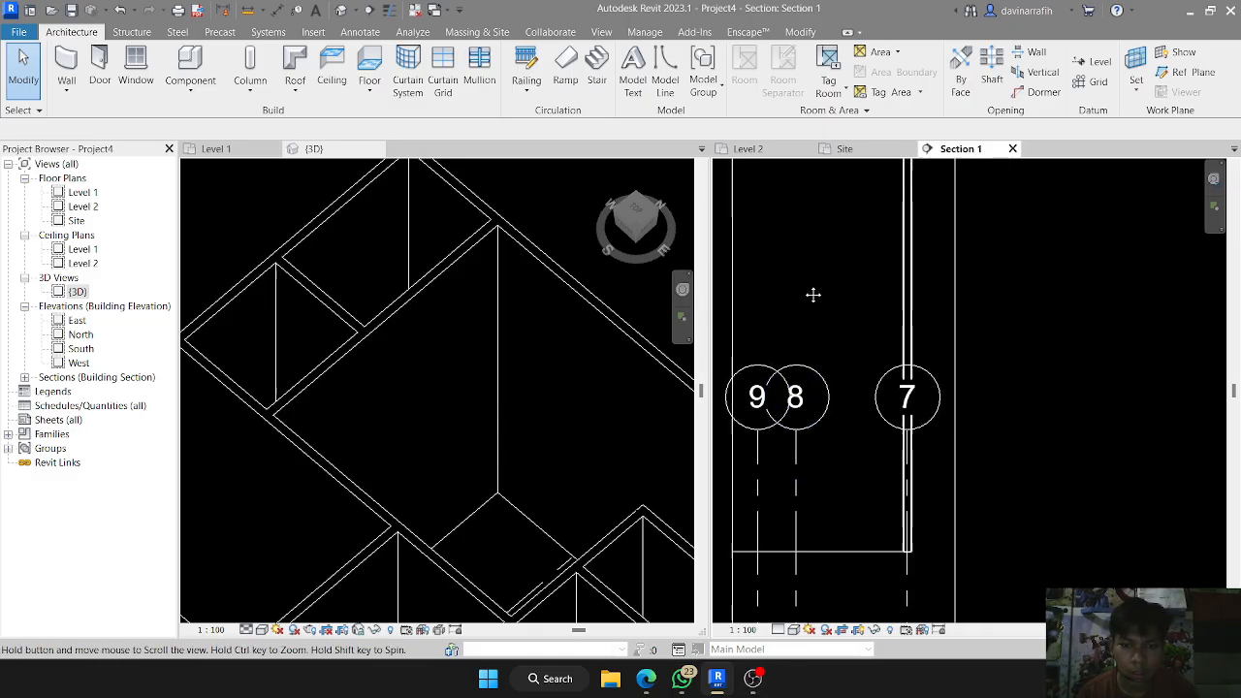
pyautogui.moveTo(764, 344); pyautogui.dragTo(773, 479, button='middle')
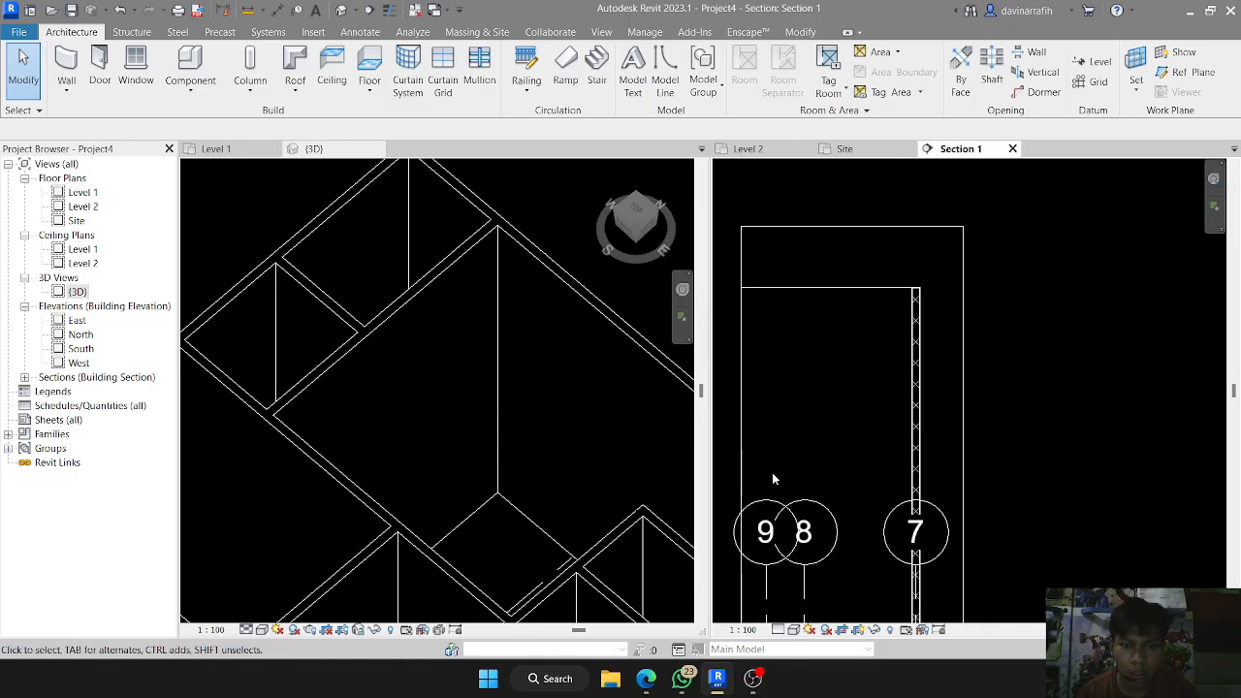
pyautogui.click(853, 288)
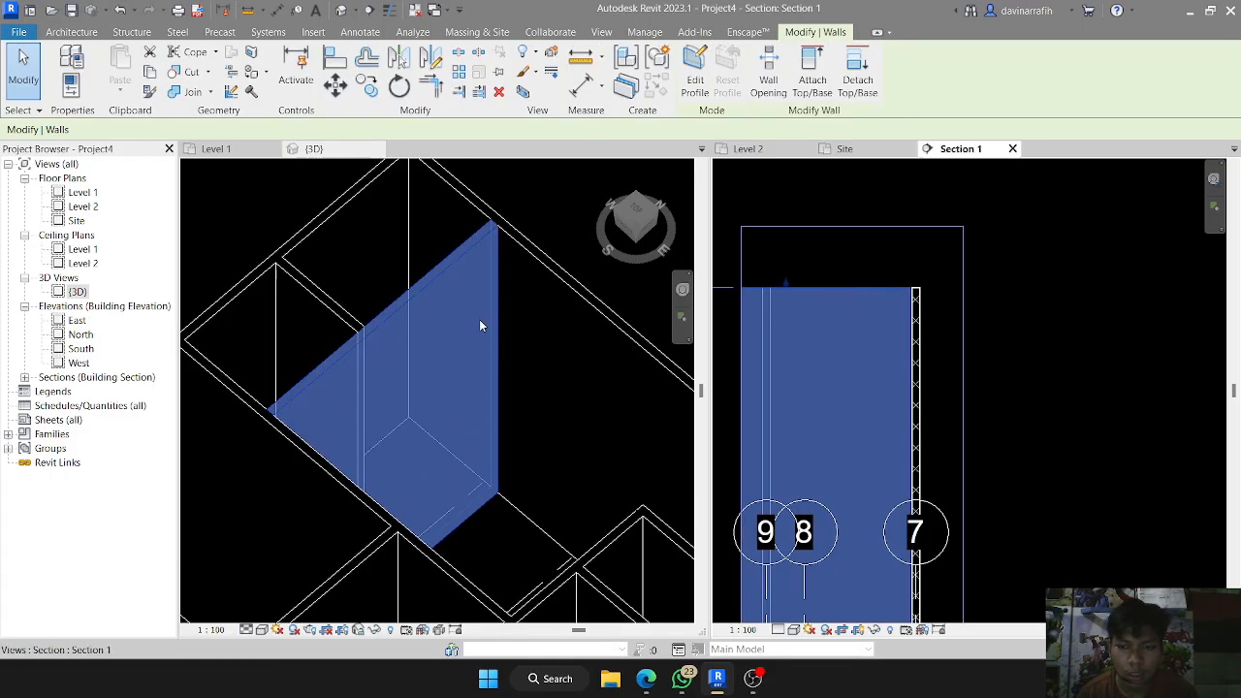
pyautogui.moveTo(841, 451); pyautogui.dragTo(832, 249, button='middle')
pyautogui.moveTo(866, 476); pyautogui.dragTo(858, 388, button='middle')
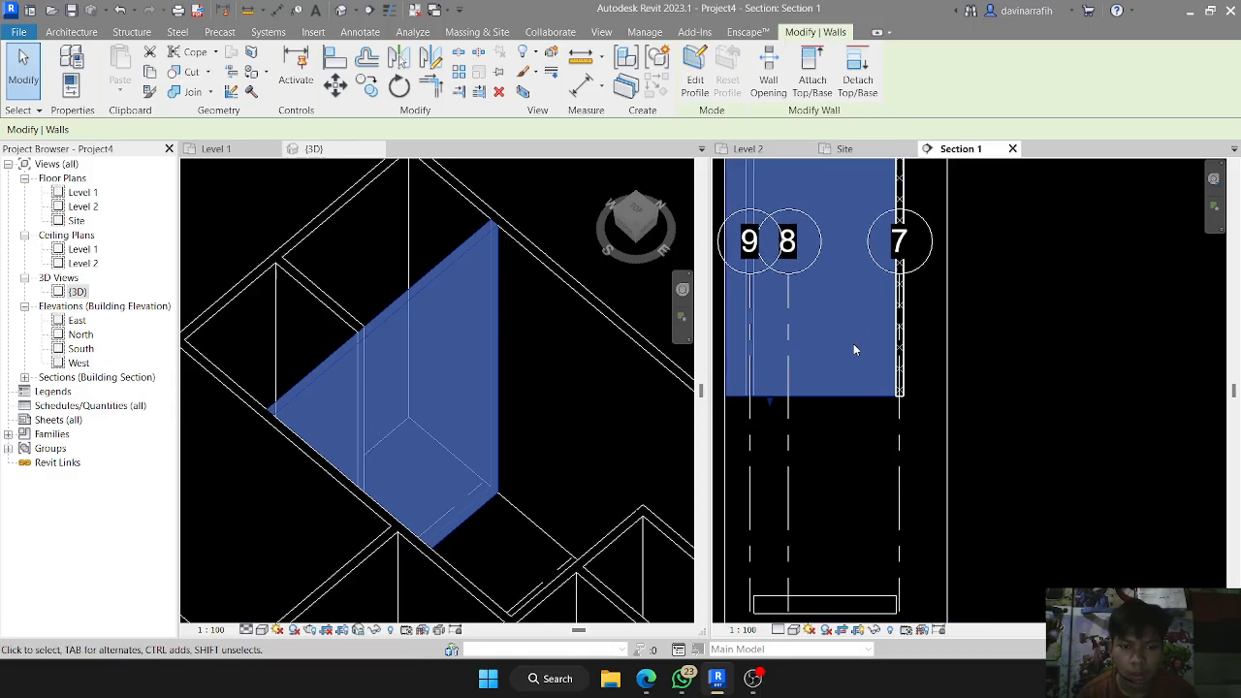
pyautogui.moveTo(862, 338); pyautogui.dragTo(831, 430, button='middle')
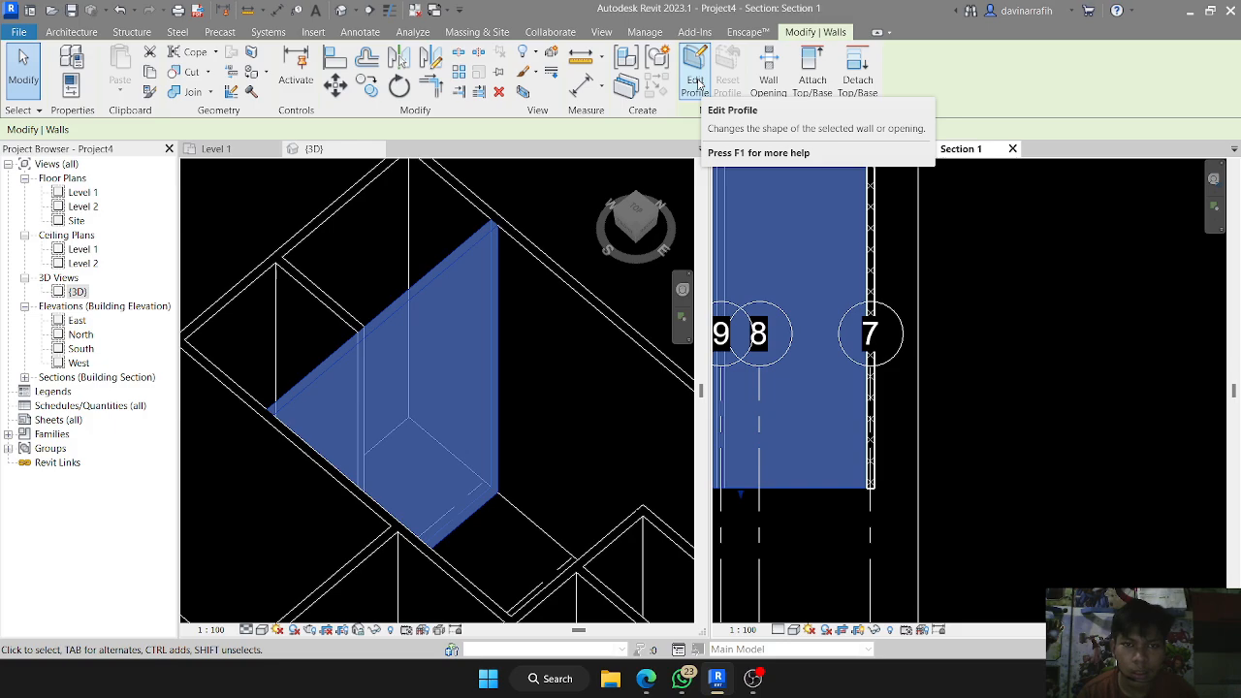
pyautogui.click(696, 83)
pyautogui.moveTo(824, 374)
pyautogui.mouseDown(button='middle')
pyautogui.moveTo(865, 464)
pyautogui.moveTo(869, 409)
pyautogui.mouseUp(button='middle')
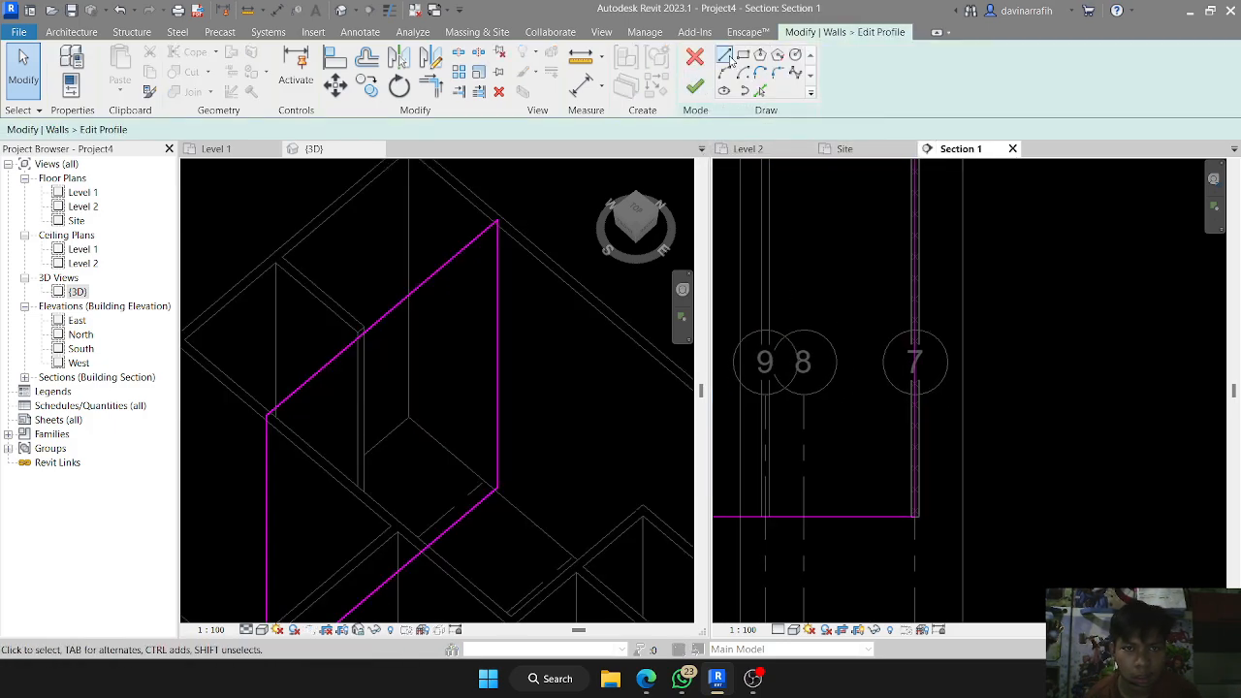
# - Sketch a door opening 1200 mm wide and 2100 mm high in the wall profile's lower corner at grid 7
pyautogui.click(725, 56)
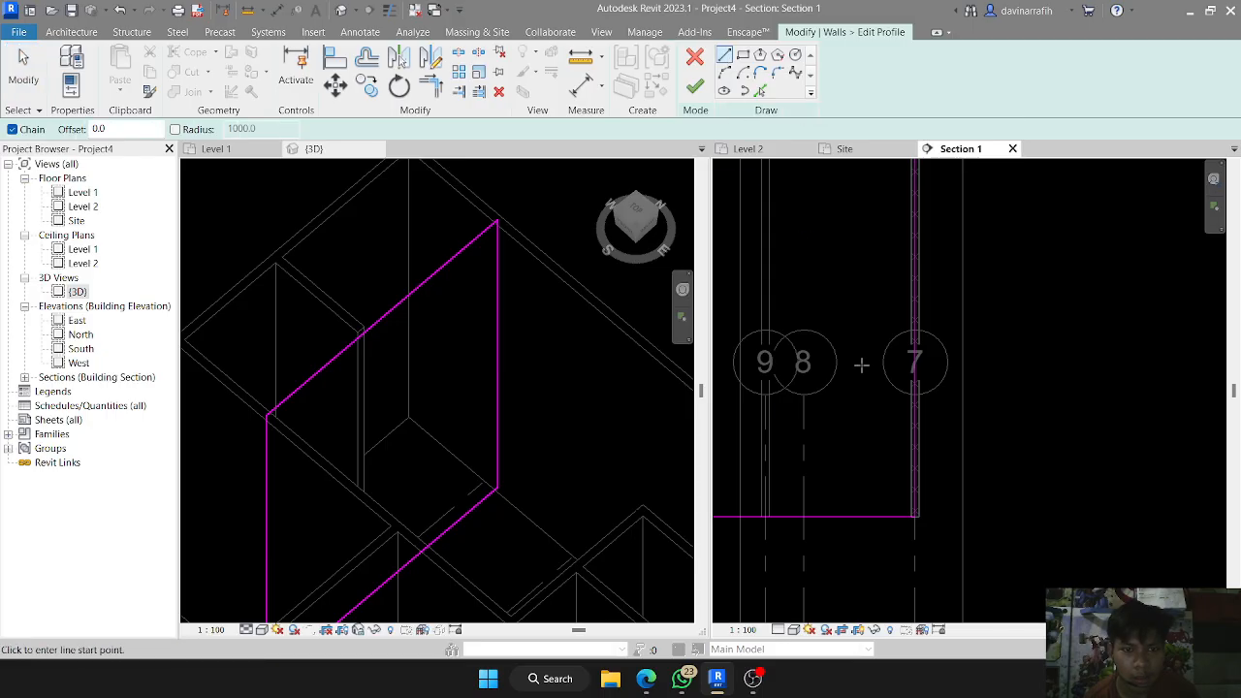
pyautogui.scroll(2, 904, 506)
pyautogui.click(920, 520)
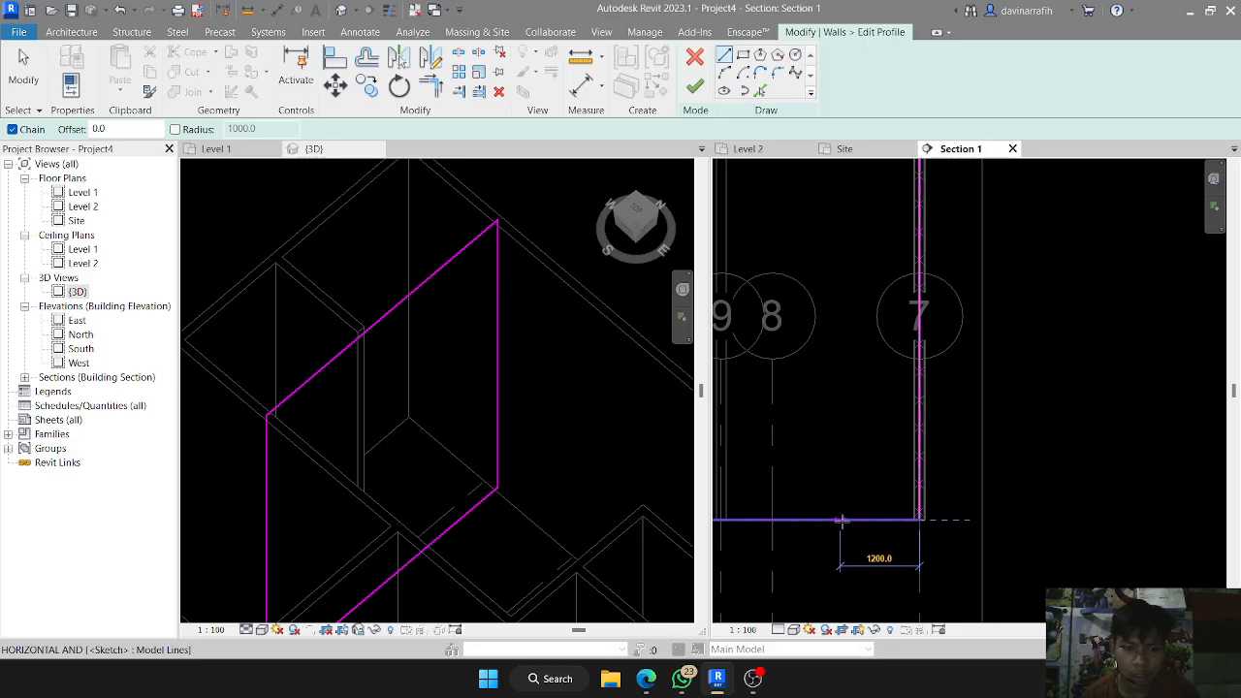
pyautogui.click(841, 521)
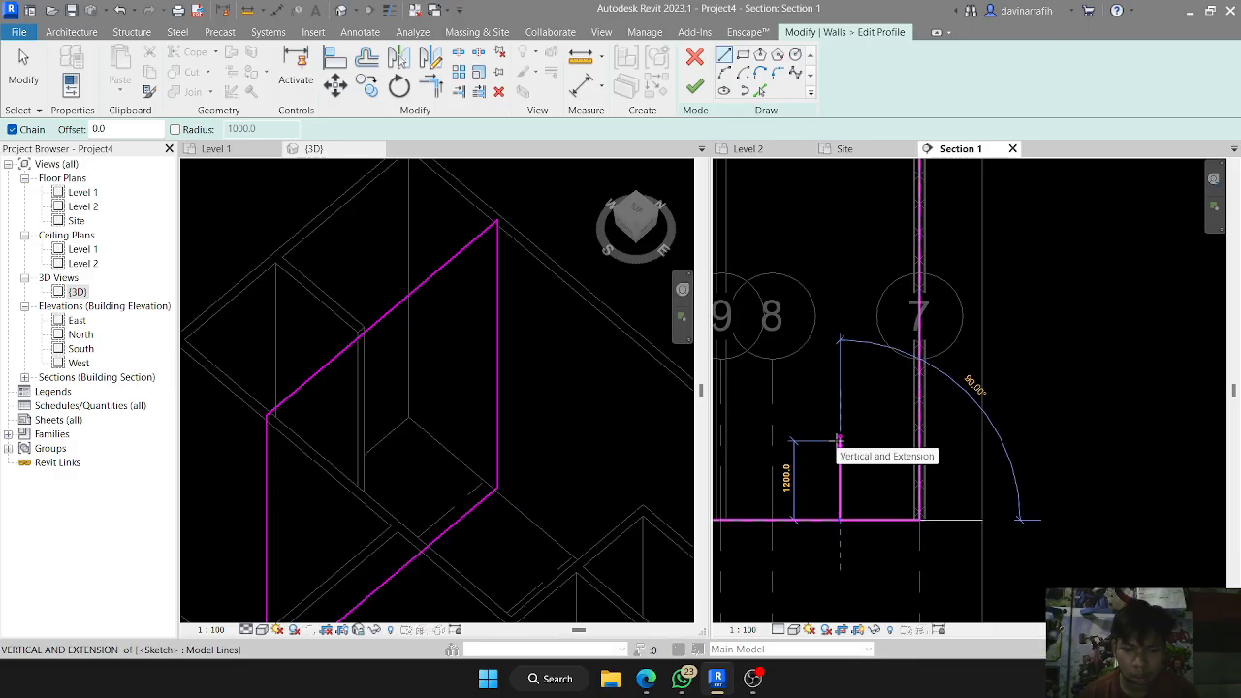
pyautogui.write('2100')
pyautogui.press('Return')
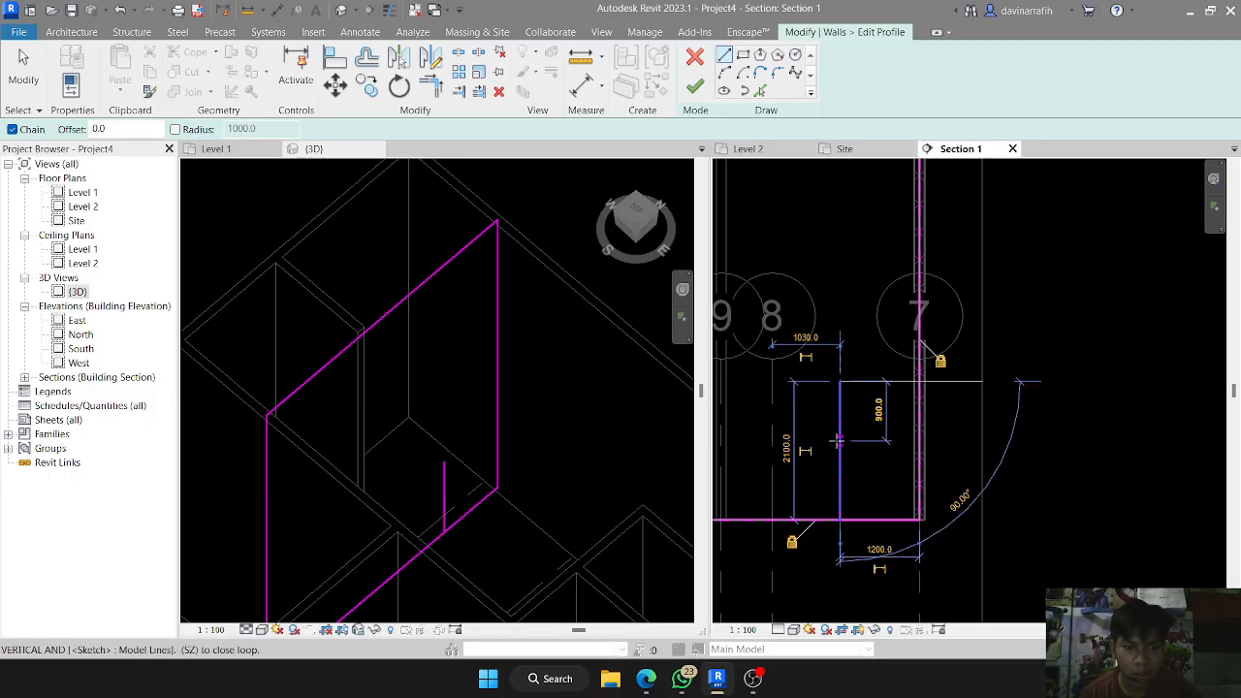
pyautogui.scroll(2, 841, 427)
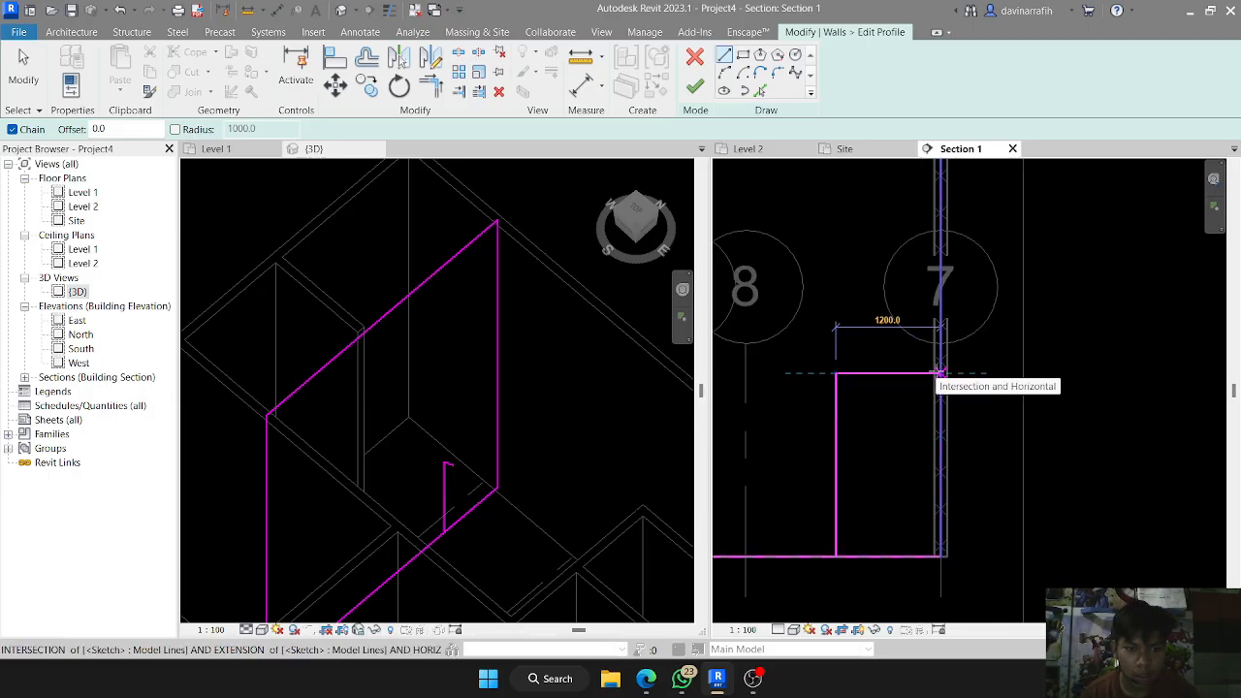
pyautogui.click(938, 373)
pyautogui.press('Escape')
pyautogui.moveTo(881, 470)
pyautogui.mouseDown(button='middle')
pyautogui.moveTo(928, 371)
pyautogui.moveTo(898, 409)
pyautogui.mouseUp(button='middle')
pyautogui.press('Escape')
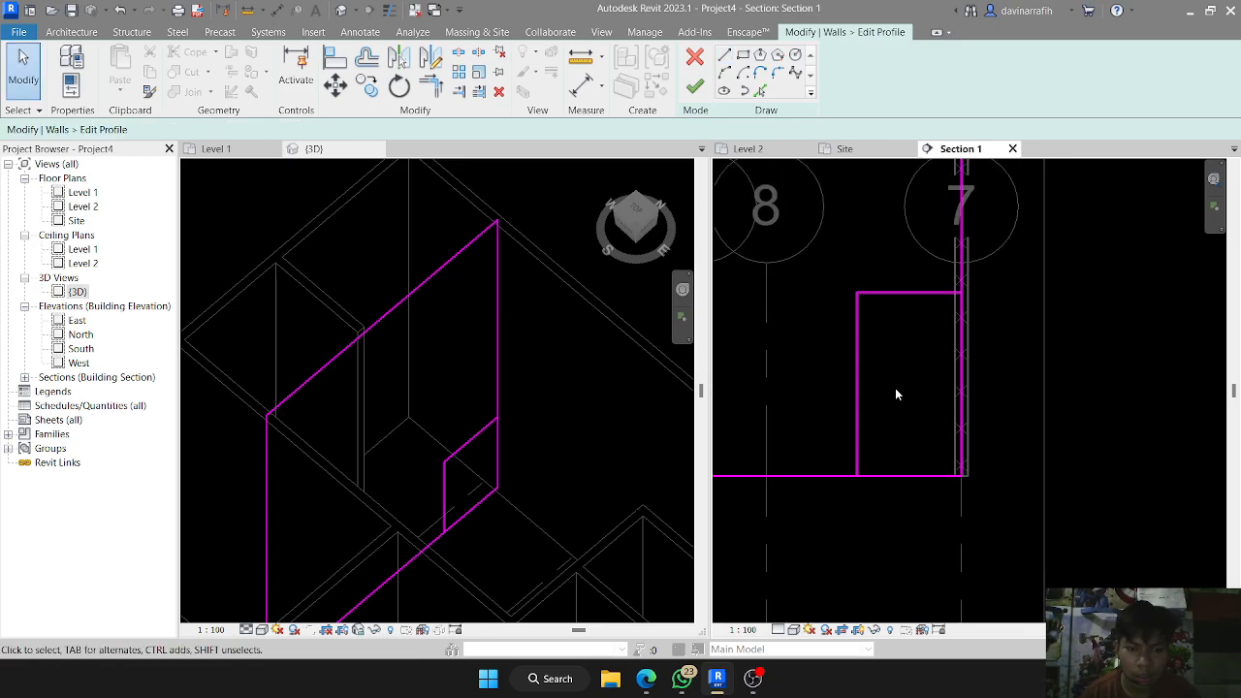
# - Try to trim the profile's base line to the opening's side line, keeping the part toward grid 7, and undo it
pyautogui.moveTo(896, 393); pyautogui.dragTo(872, 427, button='middle')
pyautogui.scroll(1, 873, 422)
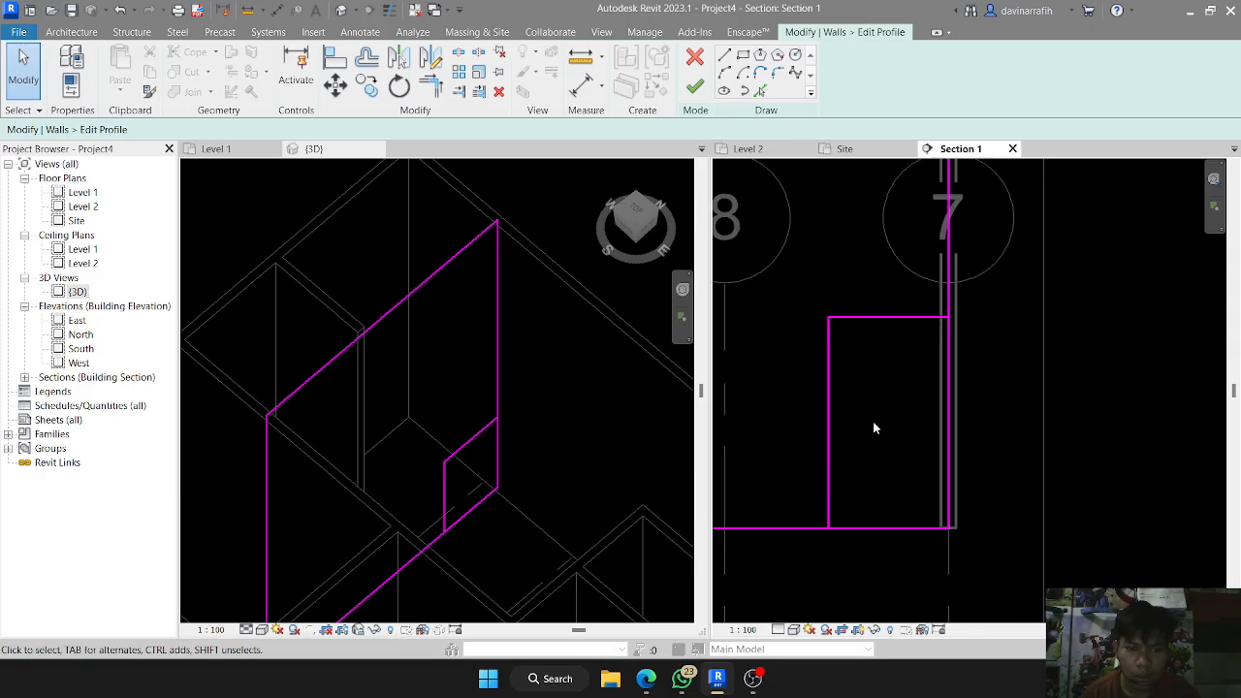
pyautogui.press('t')
pyautogui.press('r')
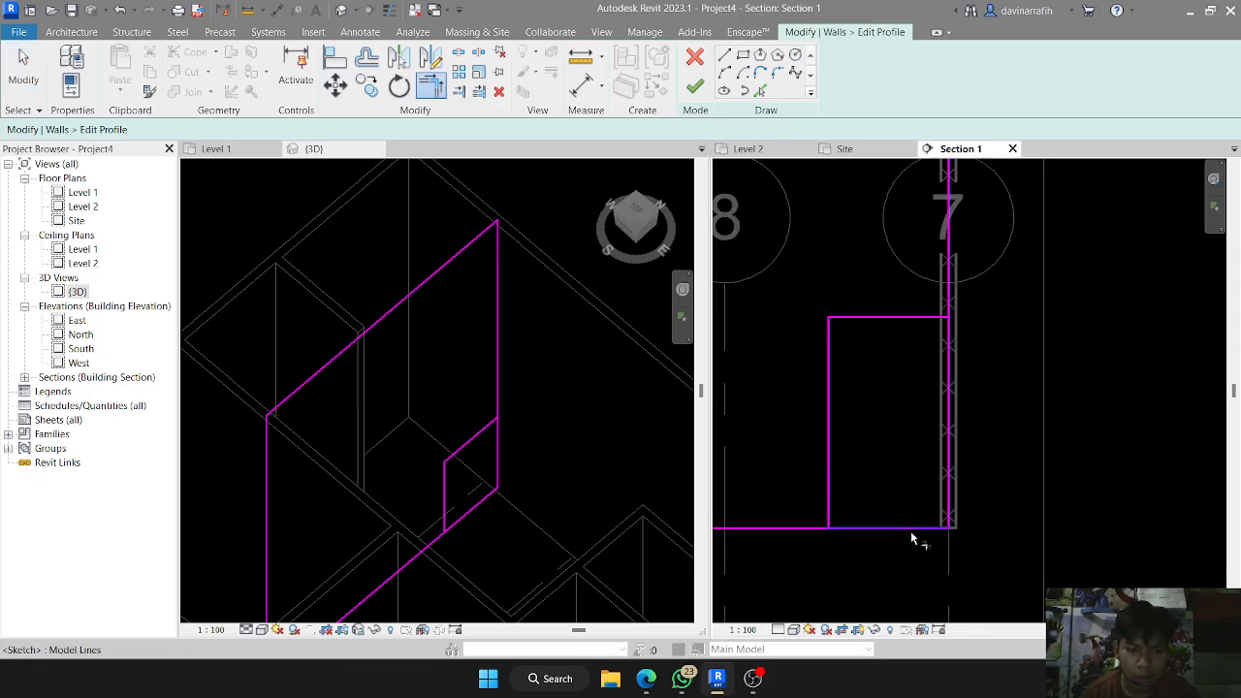
pyautogui.click(912, 527)
pyautogui.click(827, 524)
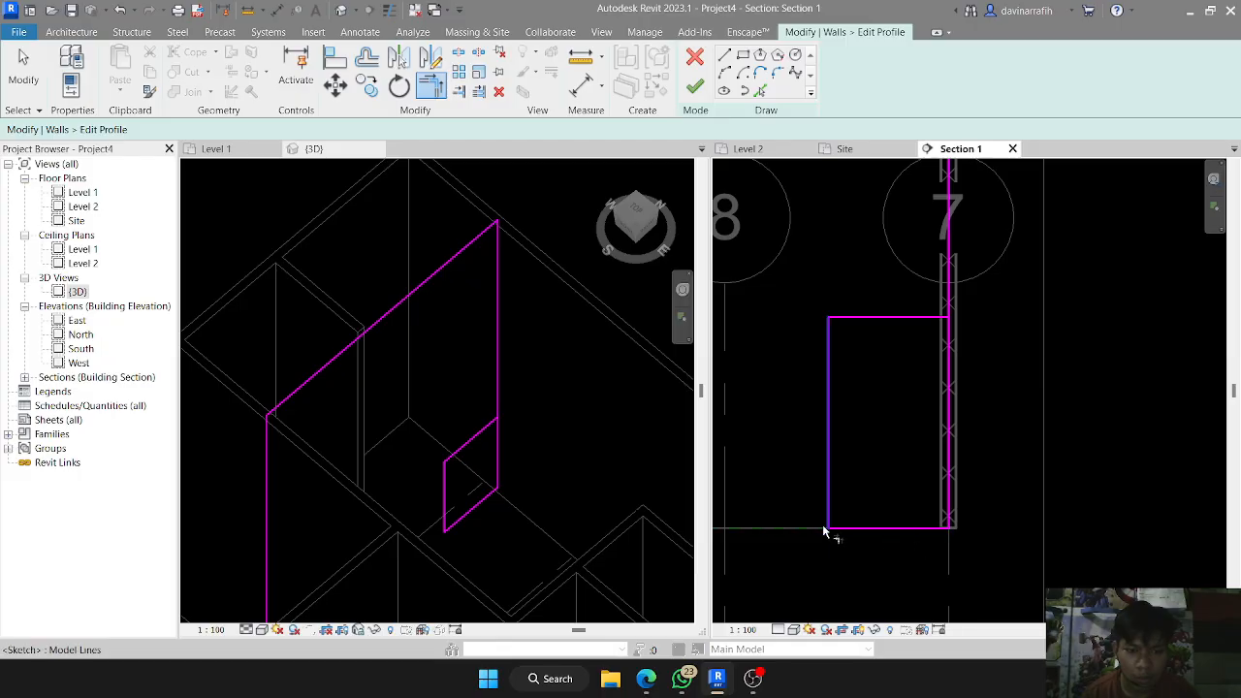
pyautogui.hotkey('ctrl', 'z')
# - Split the base line within the opening, and trim the wall profile to the opening's top and side lines
pyautogui.click(809, 523)
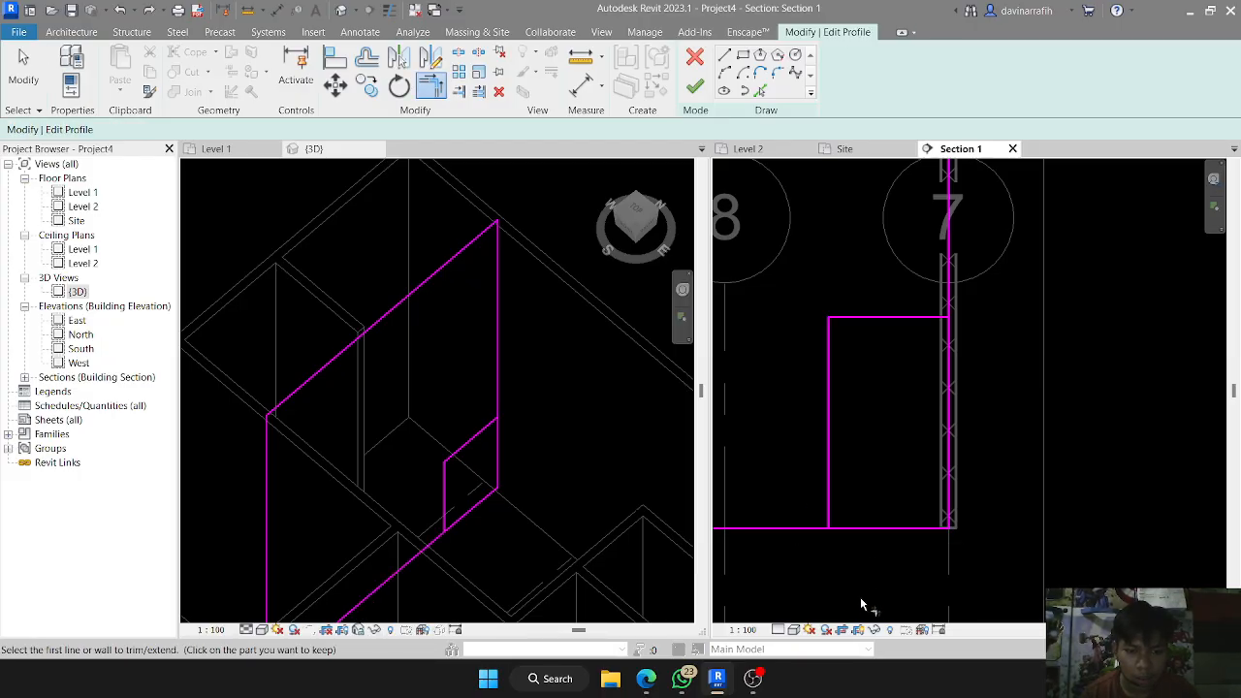
pyautogui.click(890, 529)
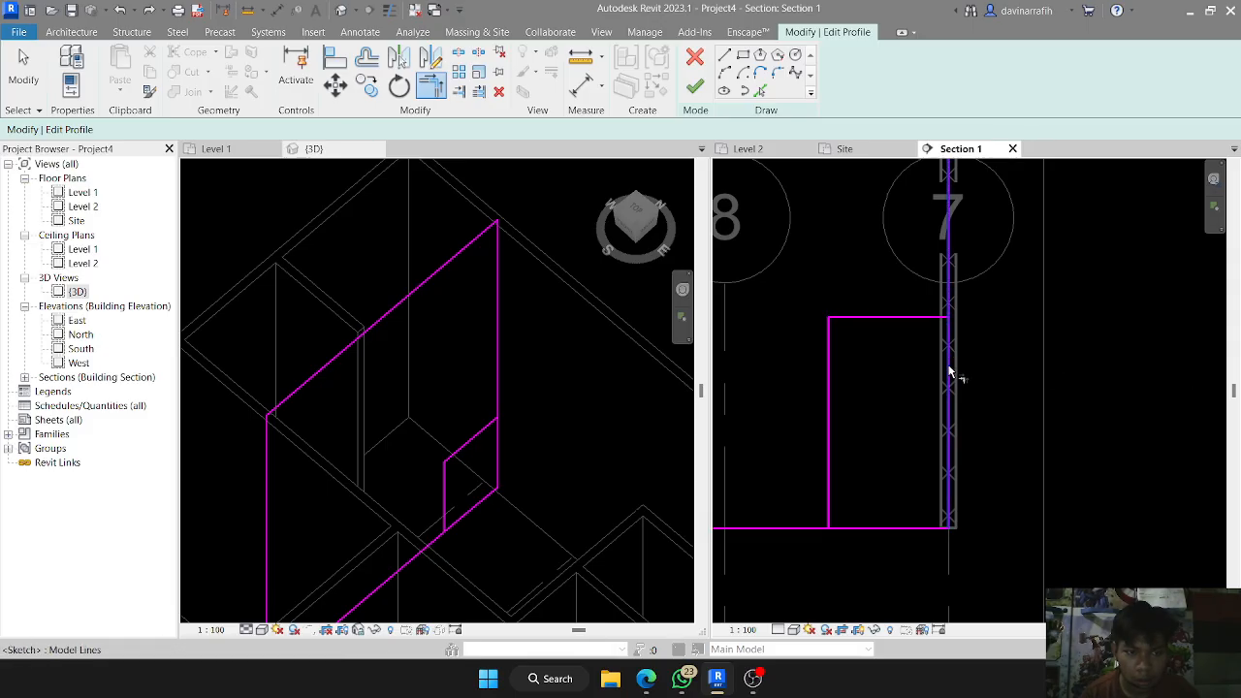
pyautogui.press('Escape')
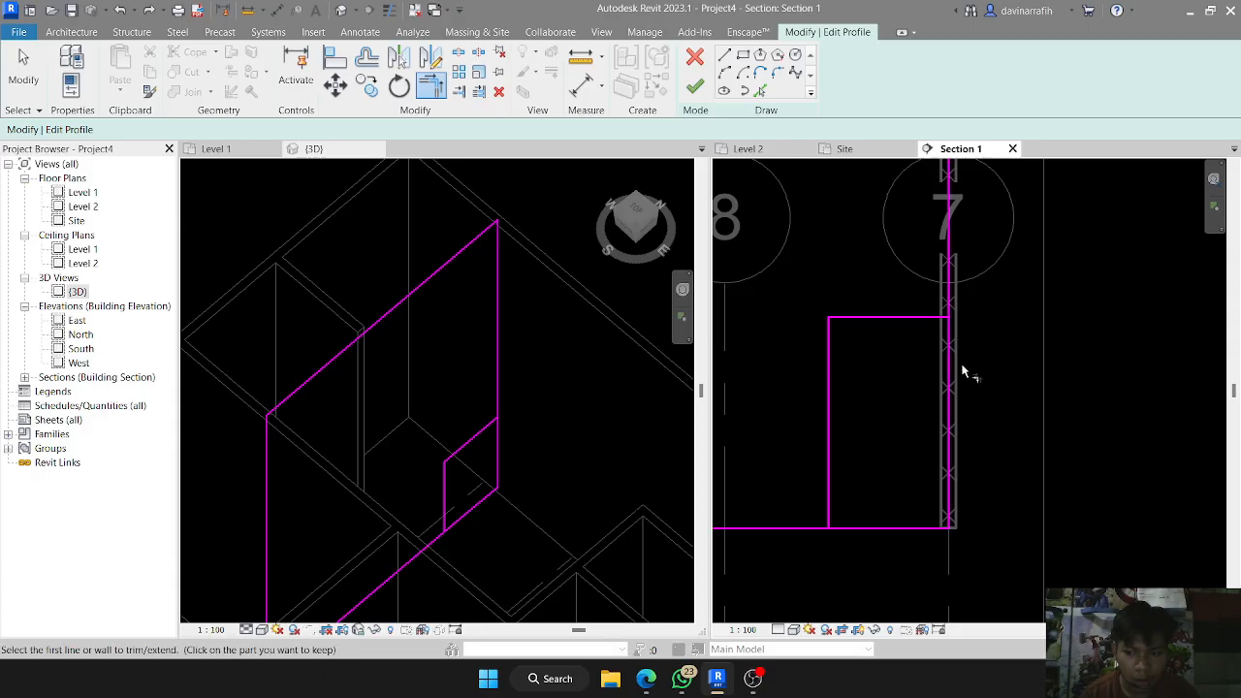
pyautogui.click(948, 383)
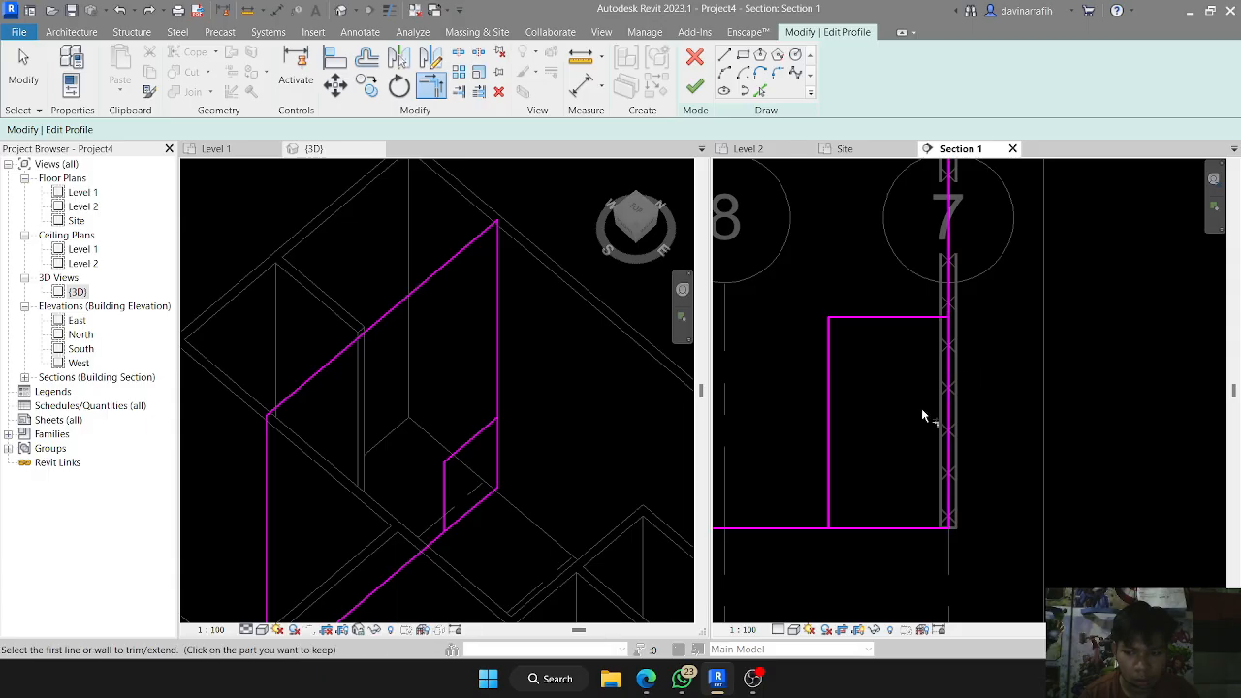
pyautogui.click(883, 528)
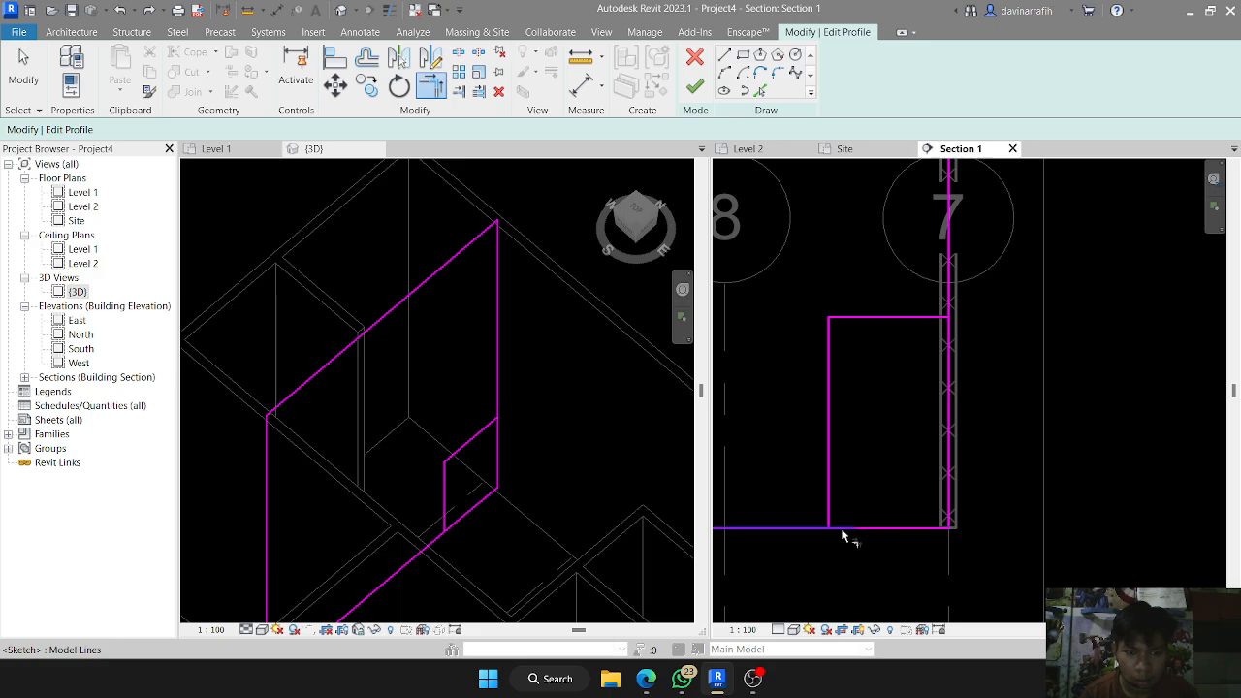
pyautogui.click(948, 311)
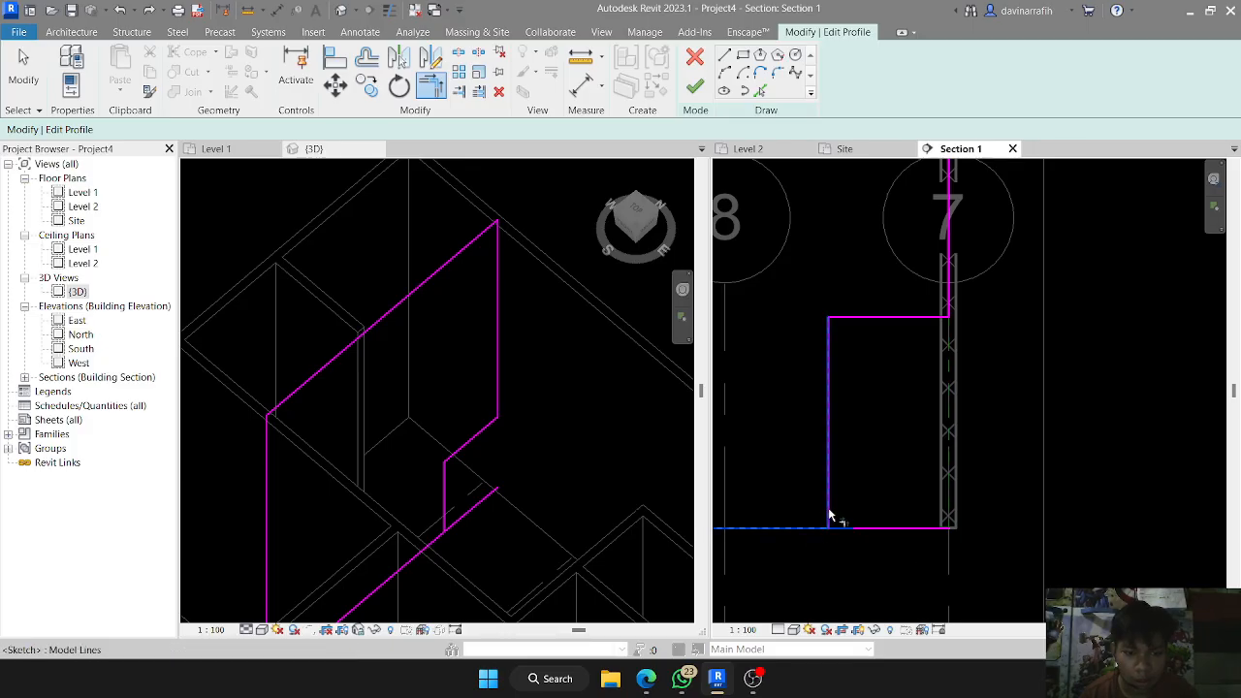
pyautogui.click(863, 528)
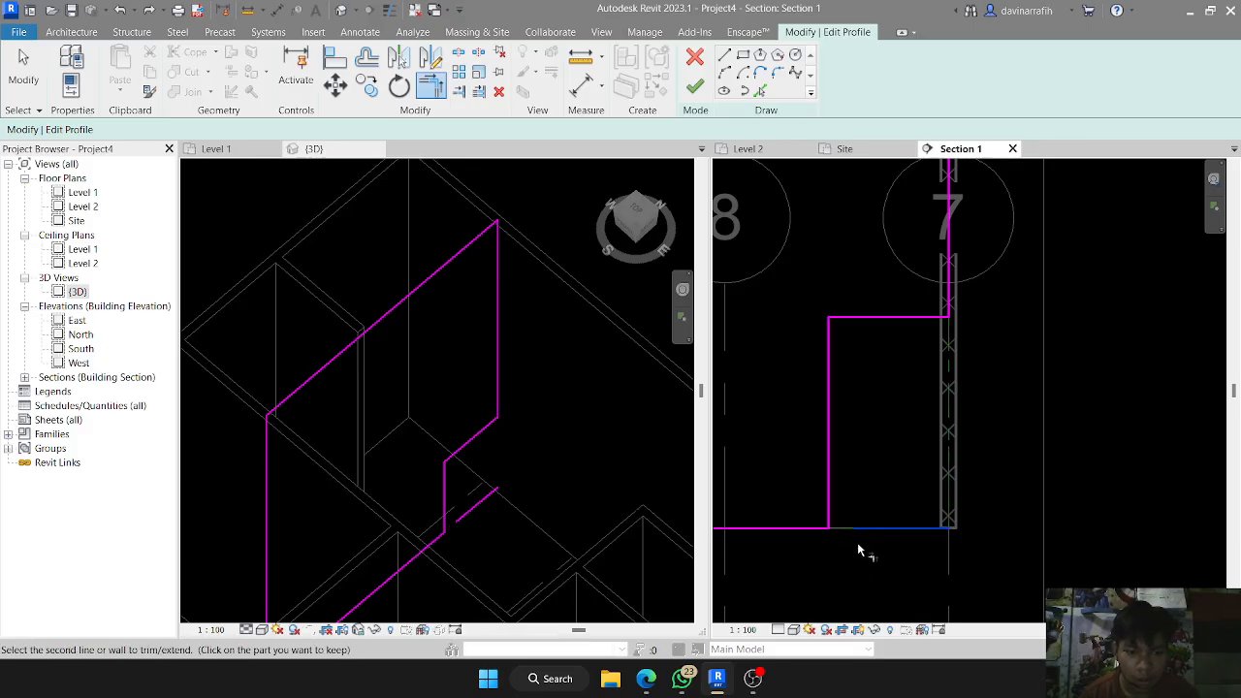
# - Delete the leftover base line segment below the opening and finish the wall profile edit
pyautogui.rightClick(874, 530)
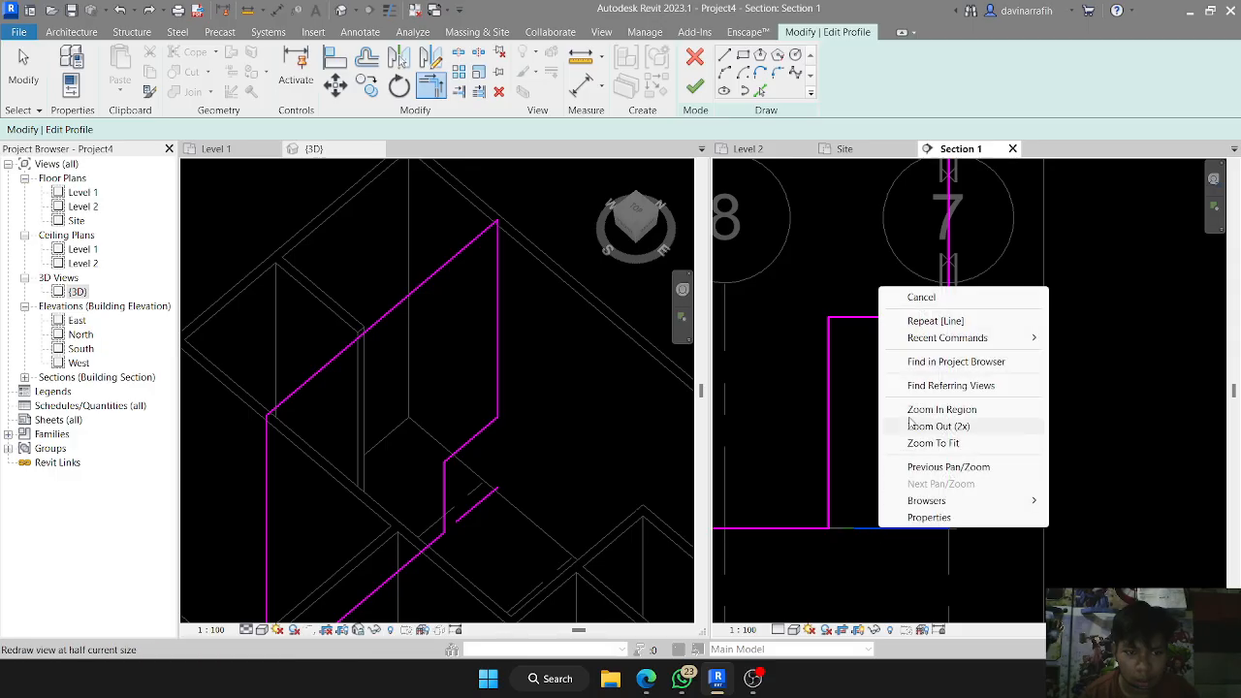
pyautogui.click(869, 532)
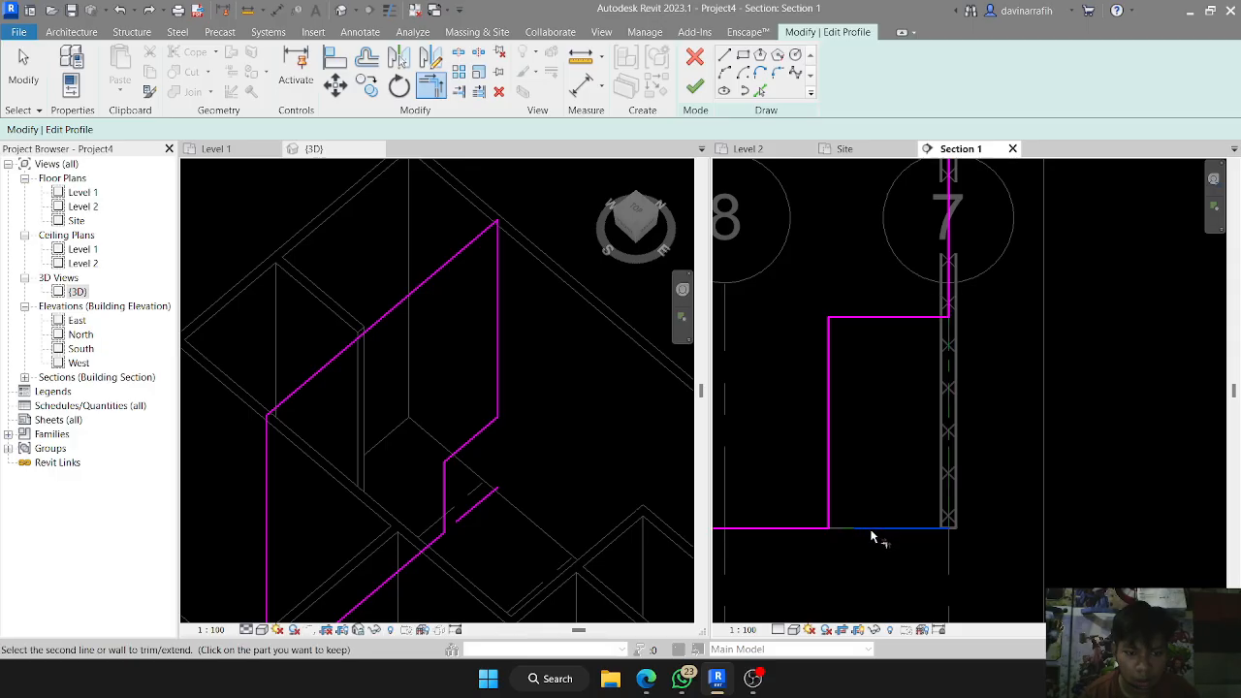
pyautogui.press('o')
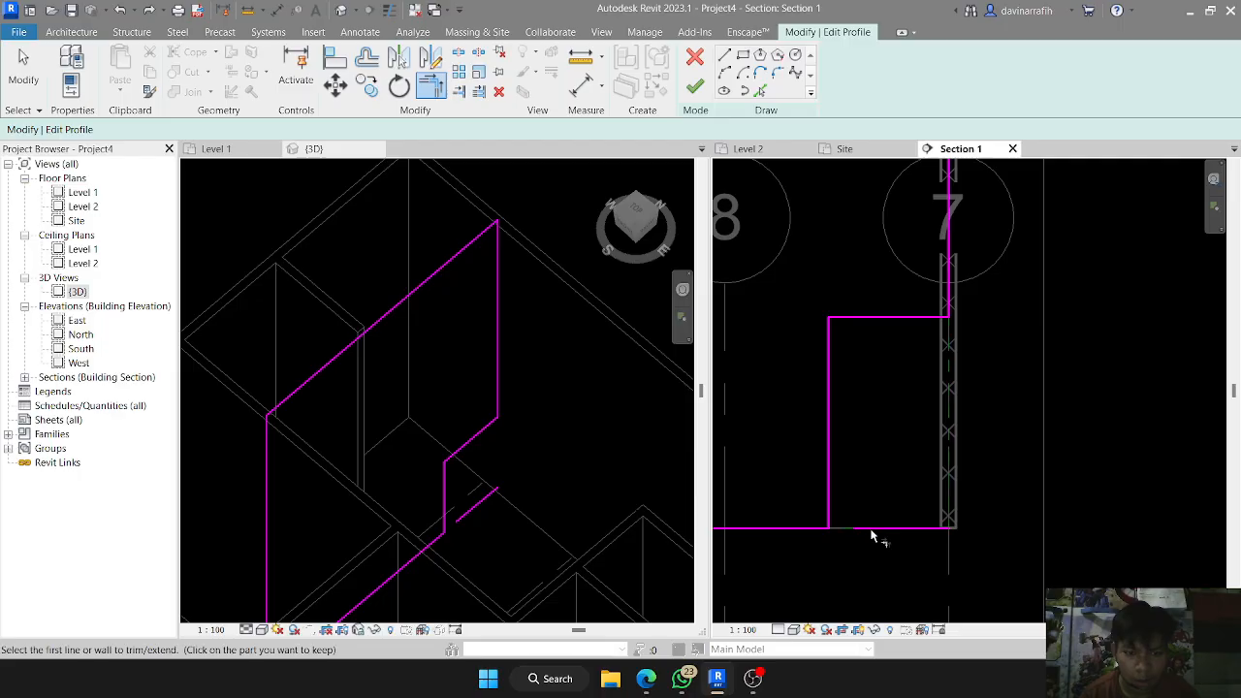
pyautogui.press('d')
pyautogui.press('e')
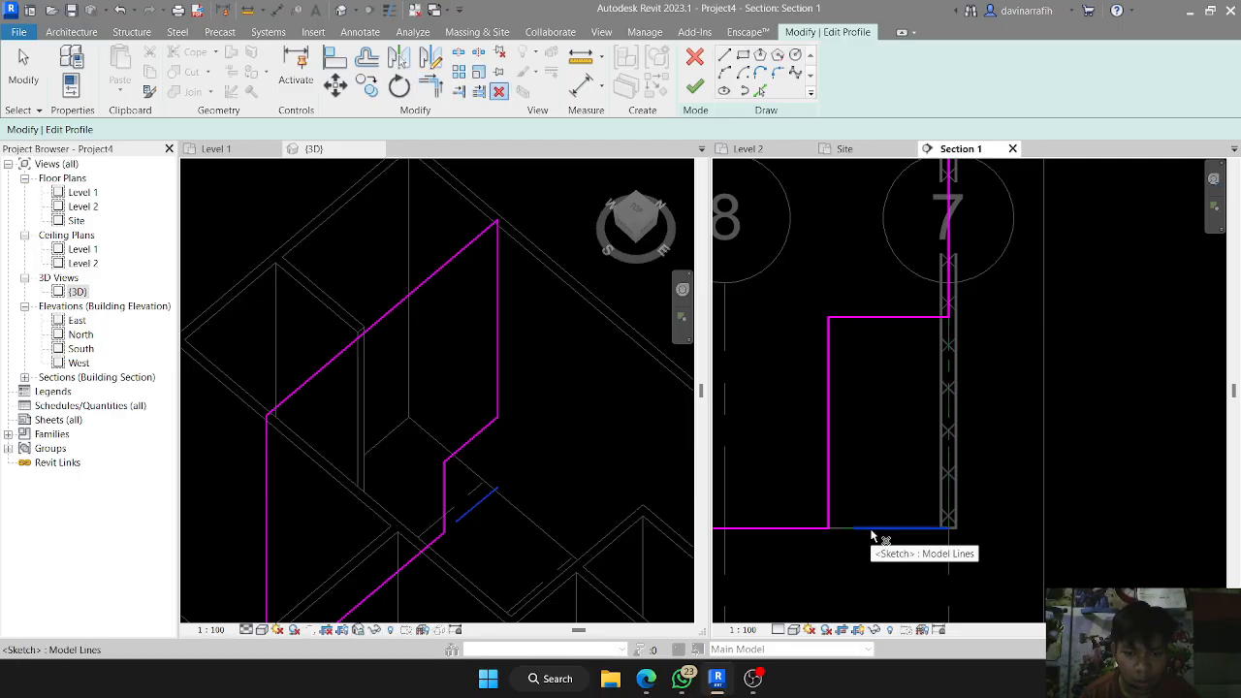
pyautogui.click(871, 534)
pyautogui.moveTo(903, 476)
pyautogui.mouseDown(button='middle')
pyautogui.moveTo(906, 385)
pyautogui.moveTo(923, 439)
pyautogui.mouseUp(button='middle')
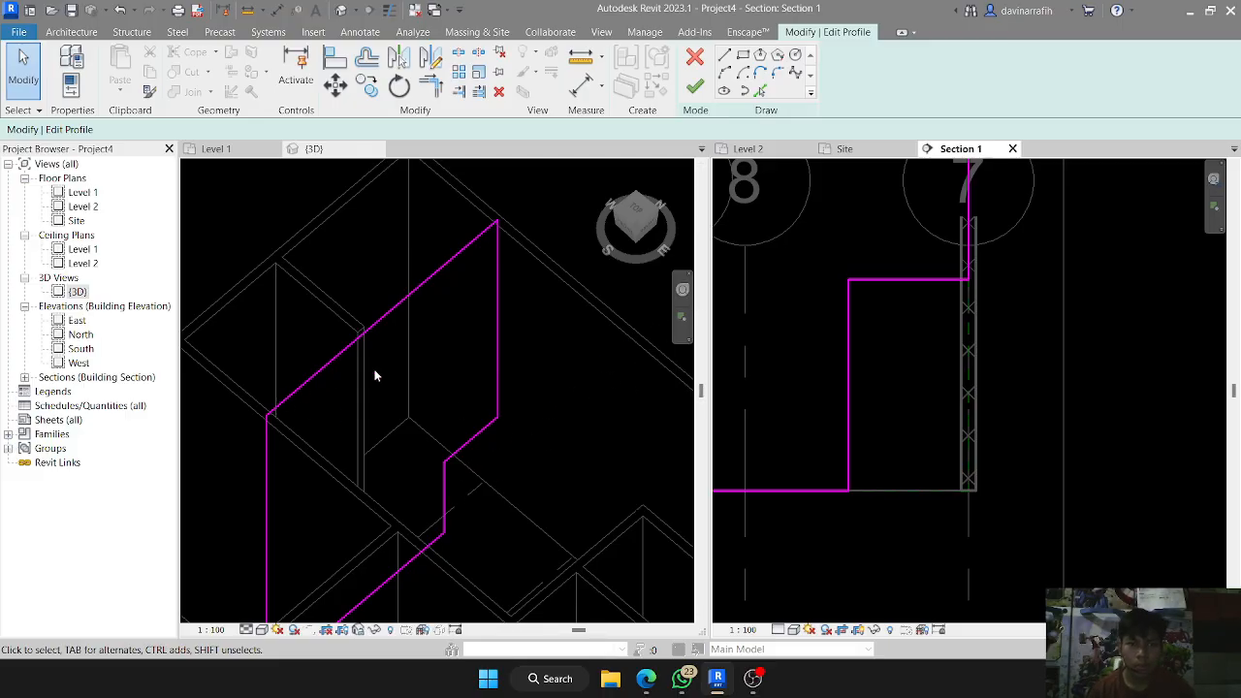
pyautogui.click(697, 87)
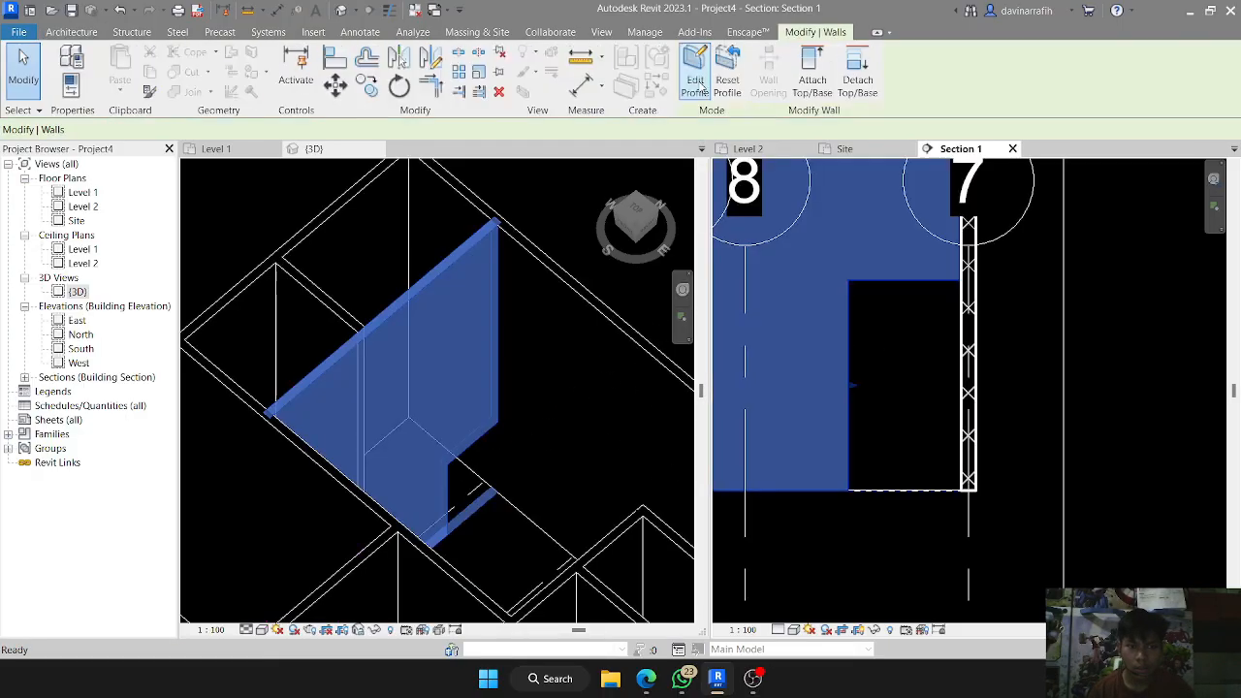
# - Inspect the edited wall and its corner opening within the whole building in the 3D view
pyautogui.click(934, 465)
pyautogui.click(495, 475)
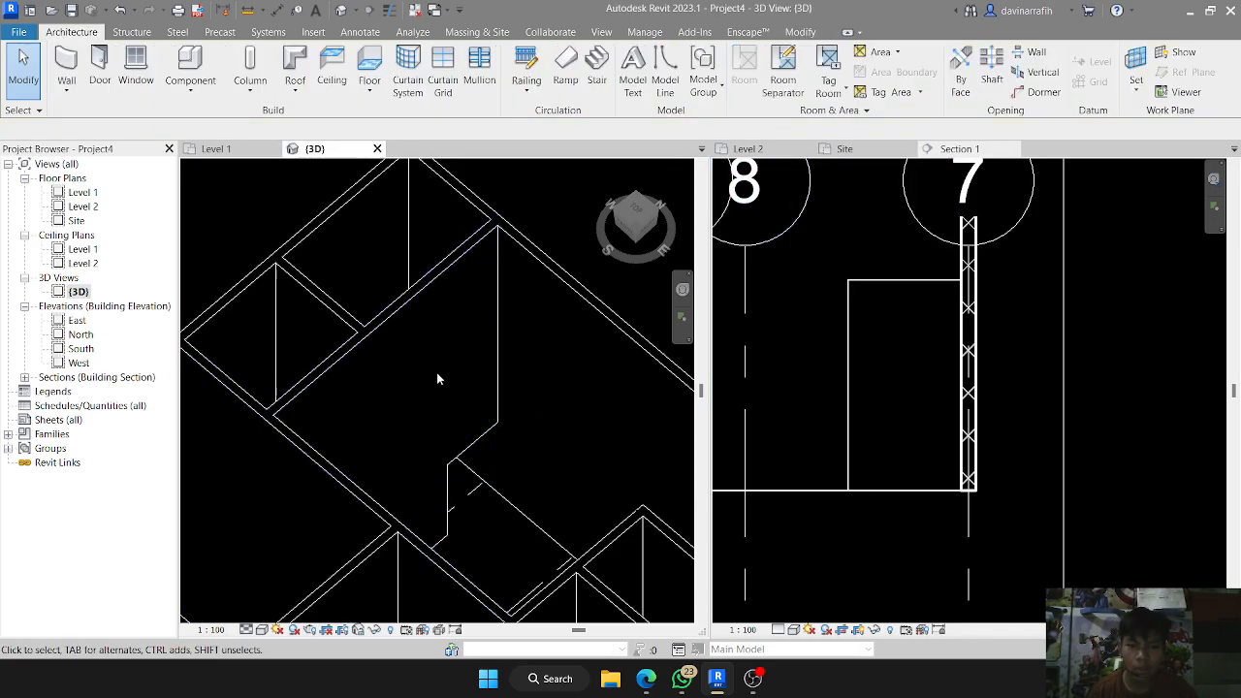
pyautogui.scroll(-4, 465, 431)
pyautogui.scroll(-2, 466, 430)
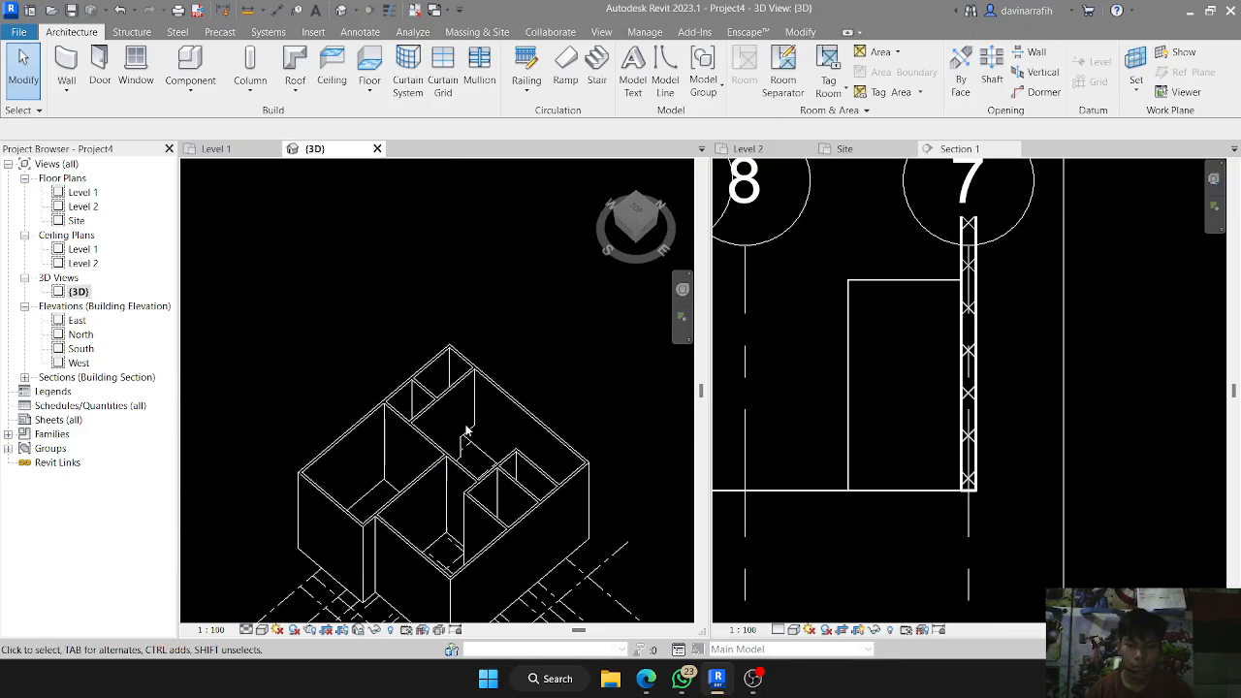
pyautogui.moveTo(465, 430); pyautogui.dragTo(458, 374, button='middle')
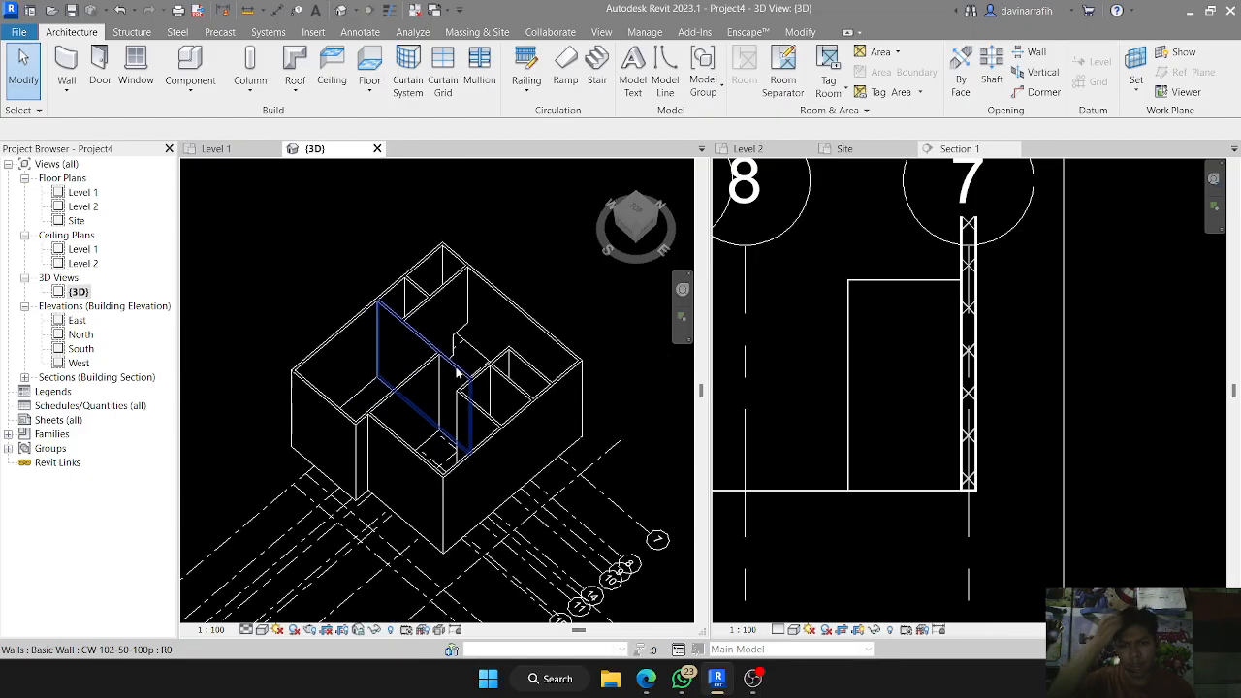